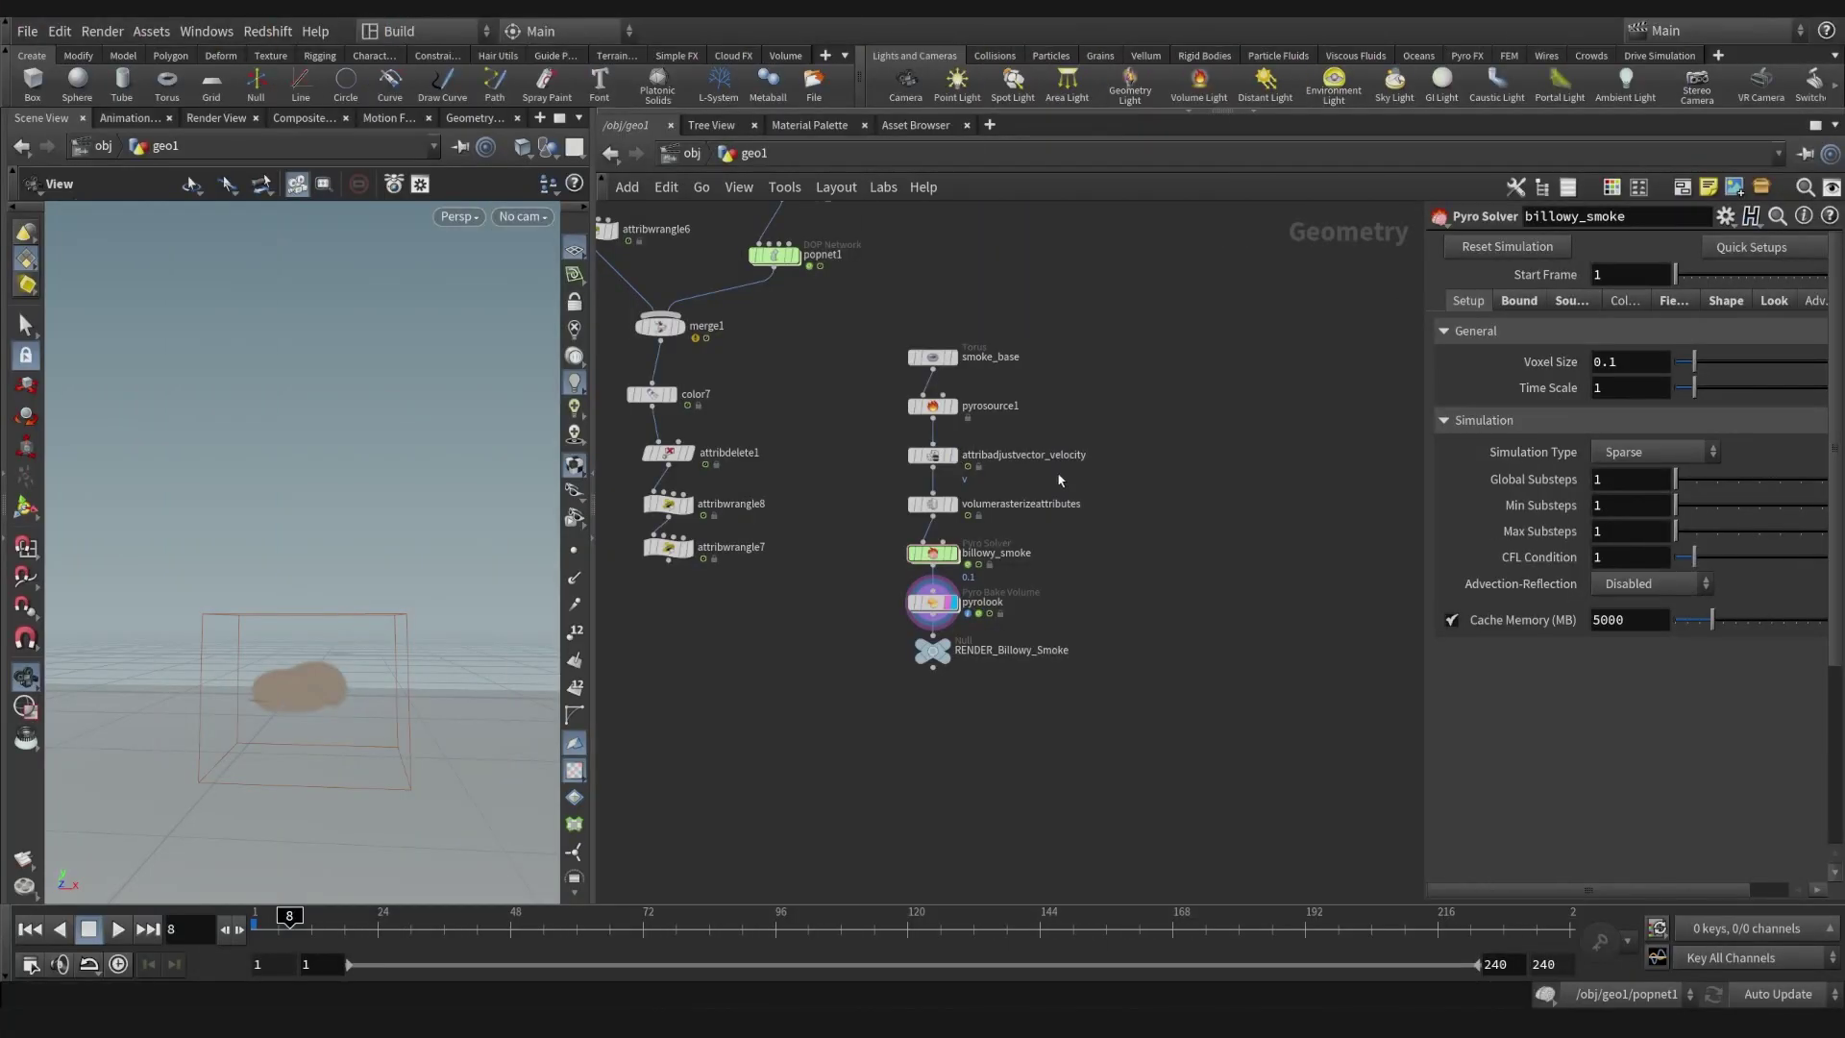
- Delete the whole existing billowy smoke node chain, from smoke_base to RENDER_Billowy_Smoke
middle_drag(1154, 441, 1158, 489)
drag(846, 367, 1008, 701)
key(Delete)
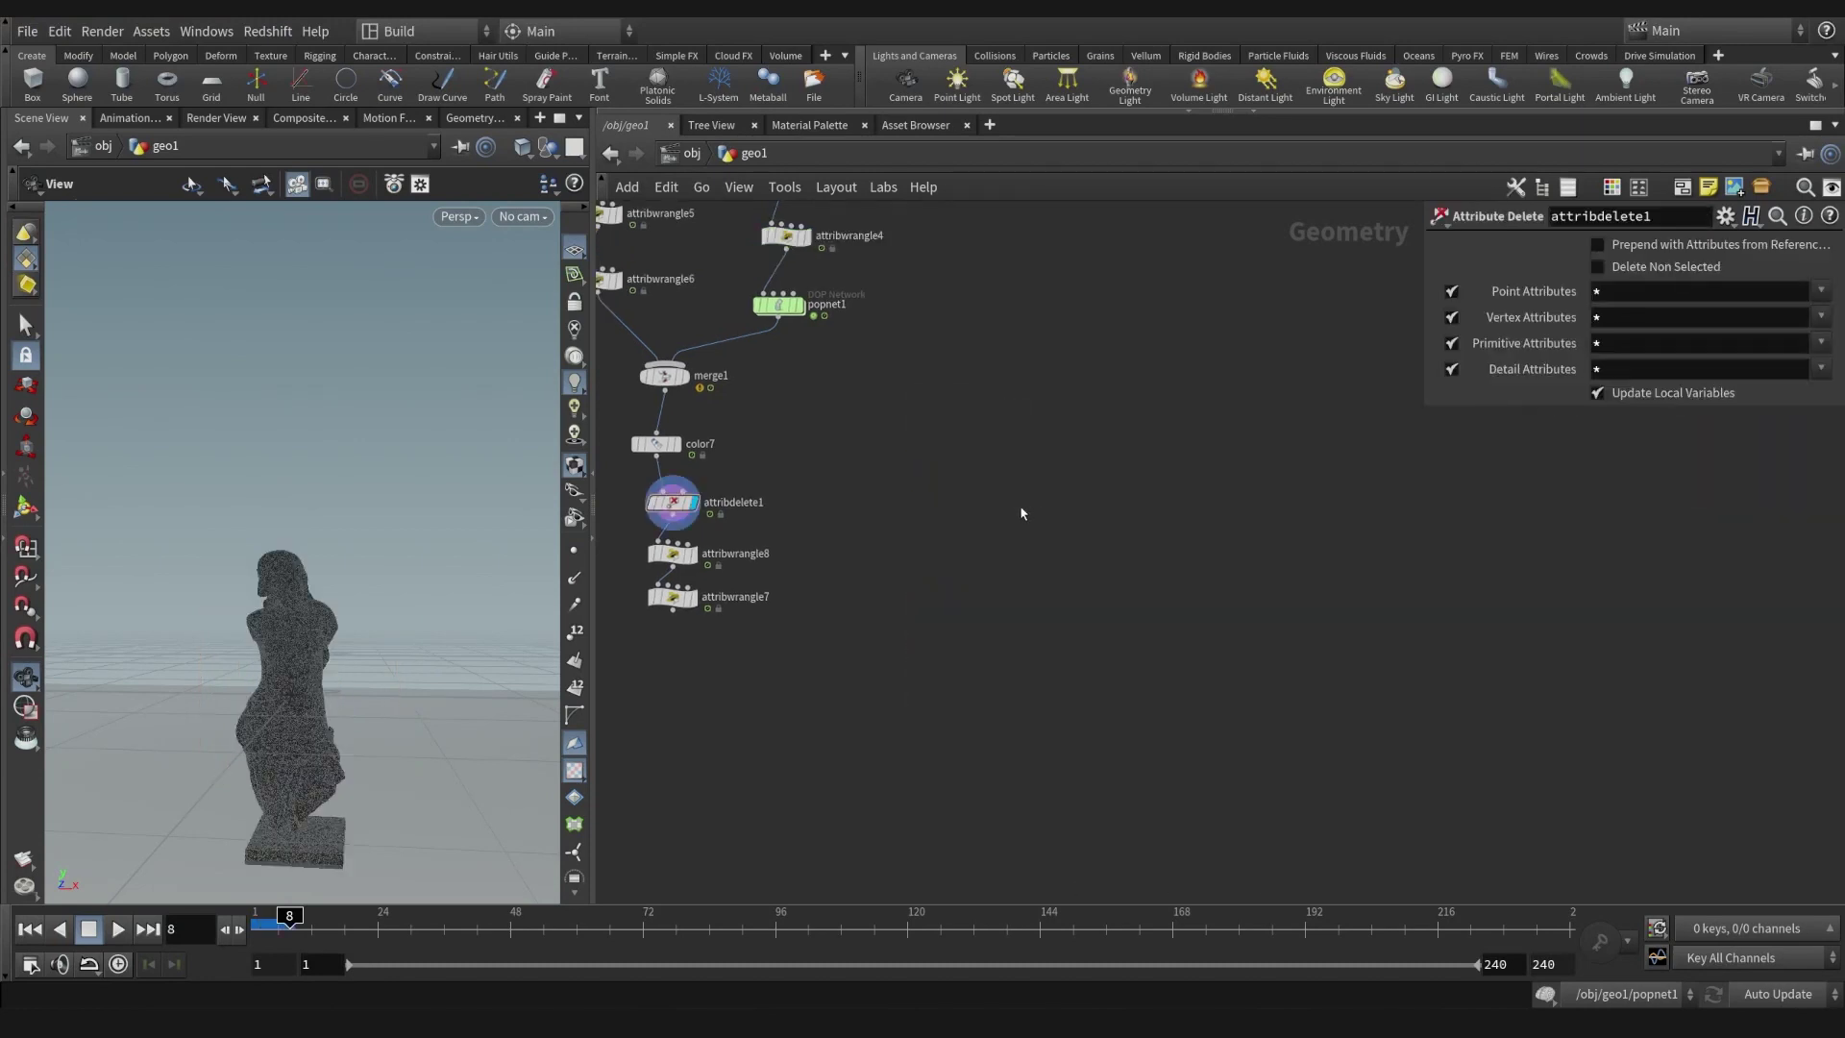
- Look through cam1 in the scene view and widen the viewport pane
scroll(876, 452, down, 6)
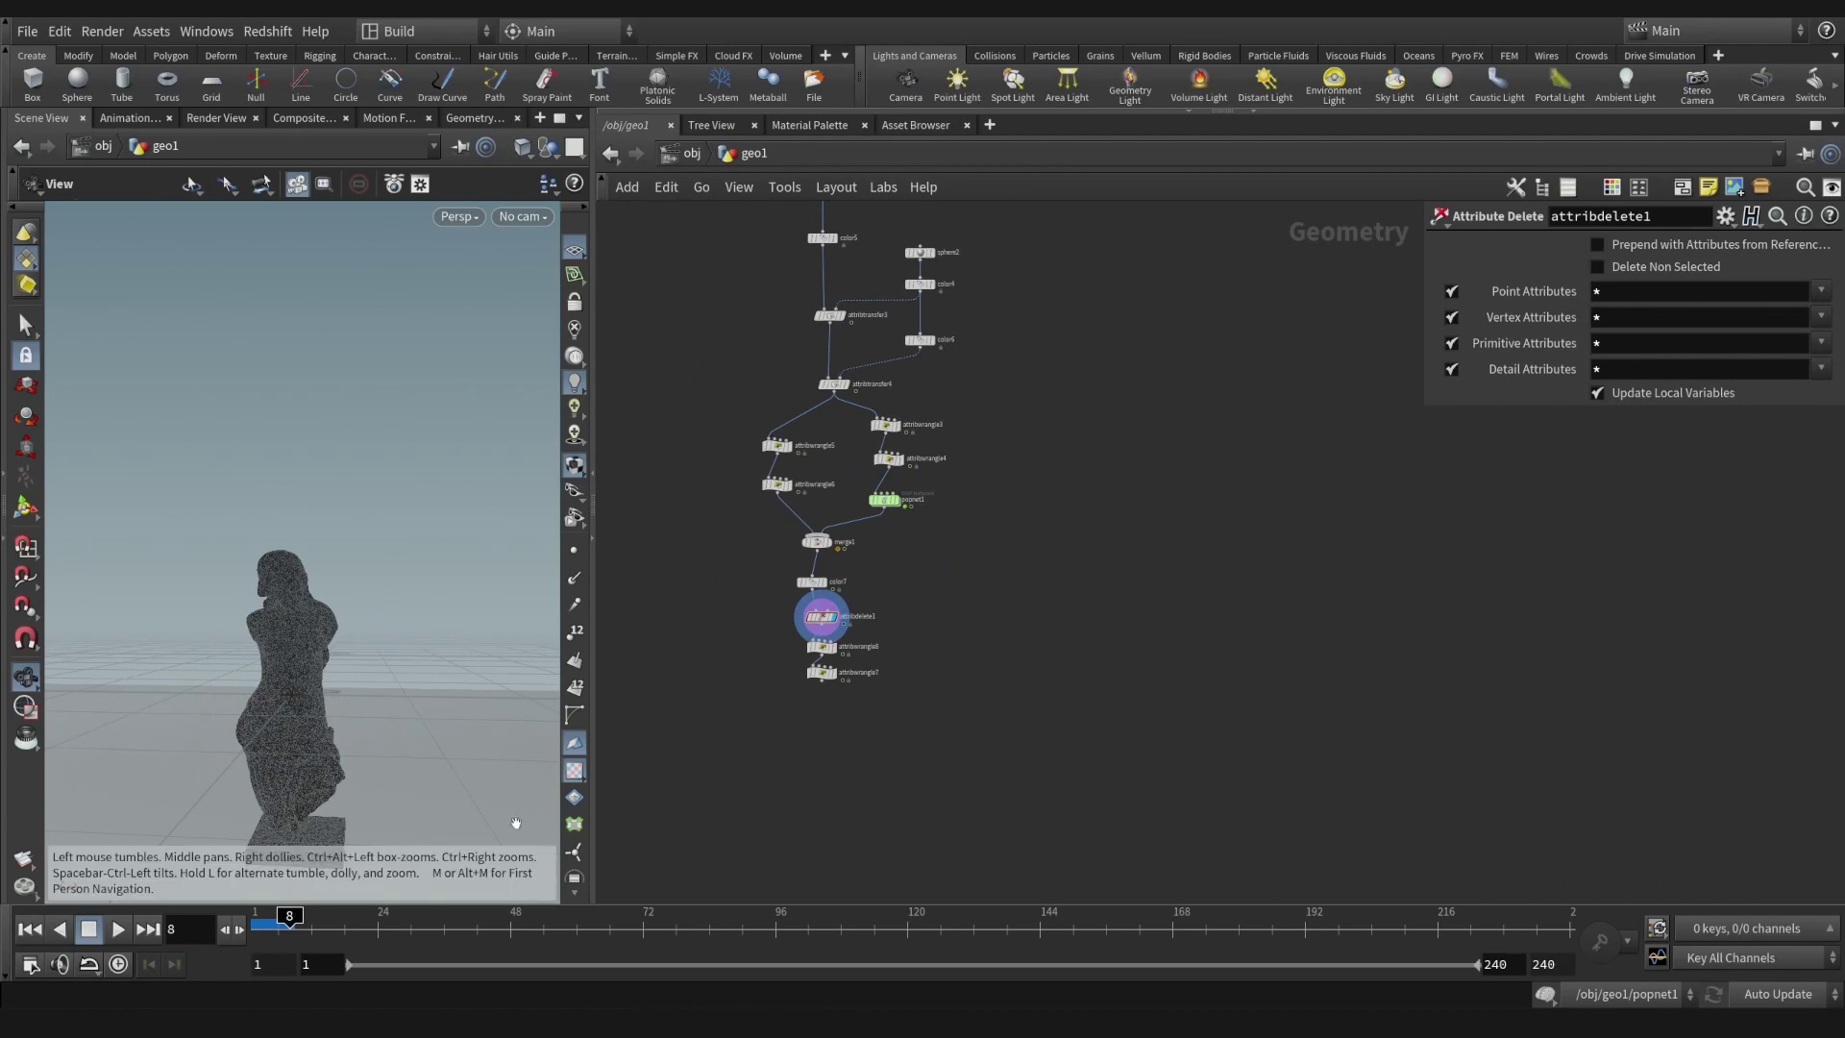
click(532, 227)
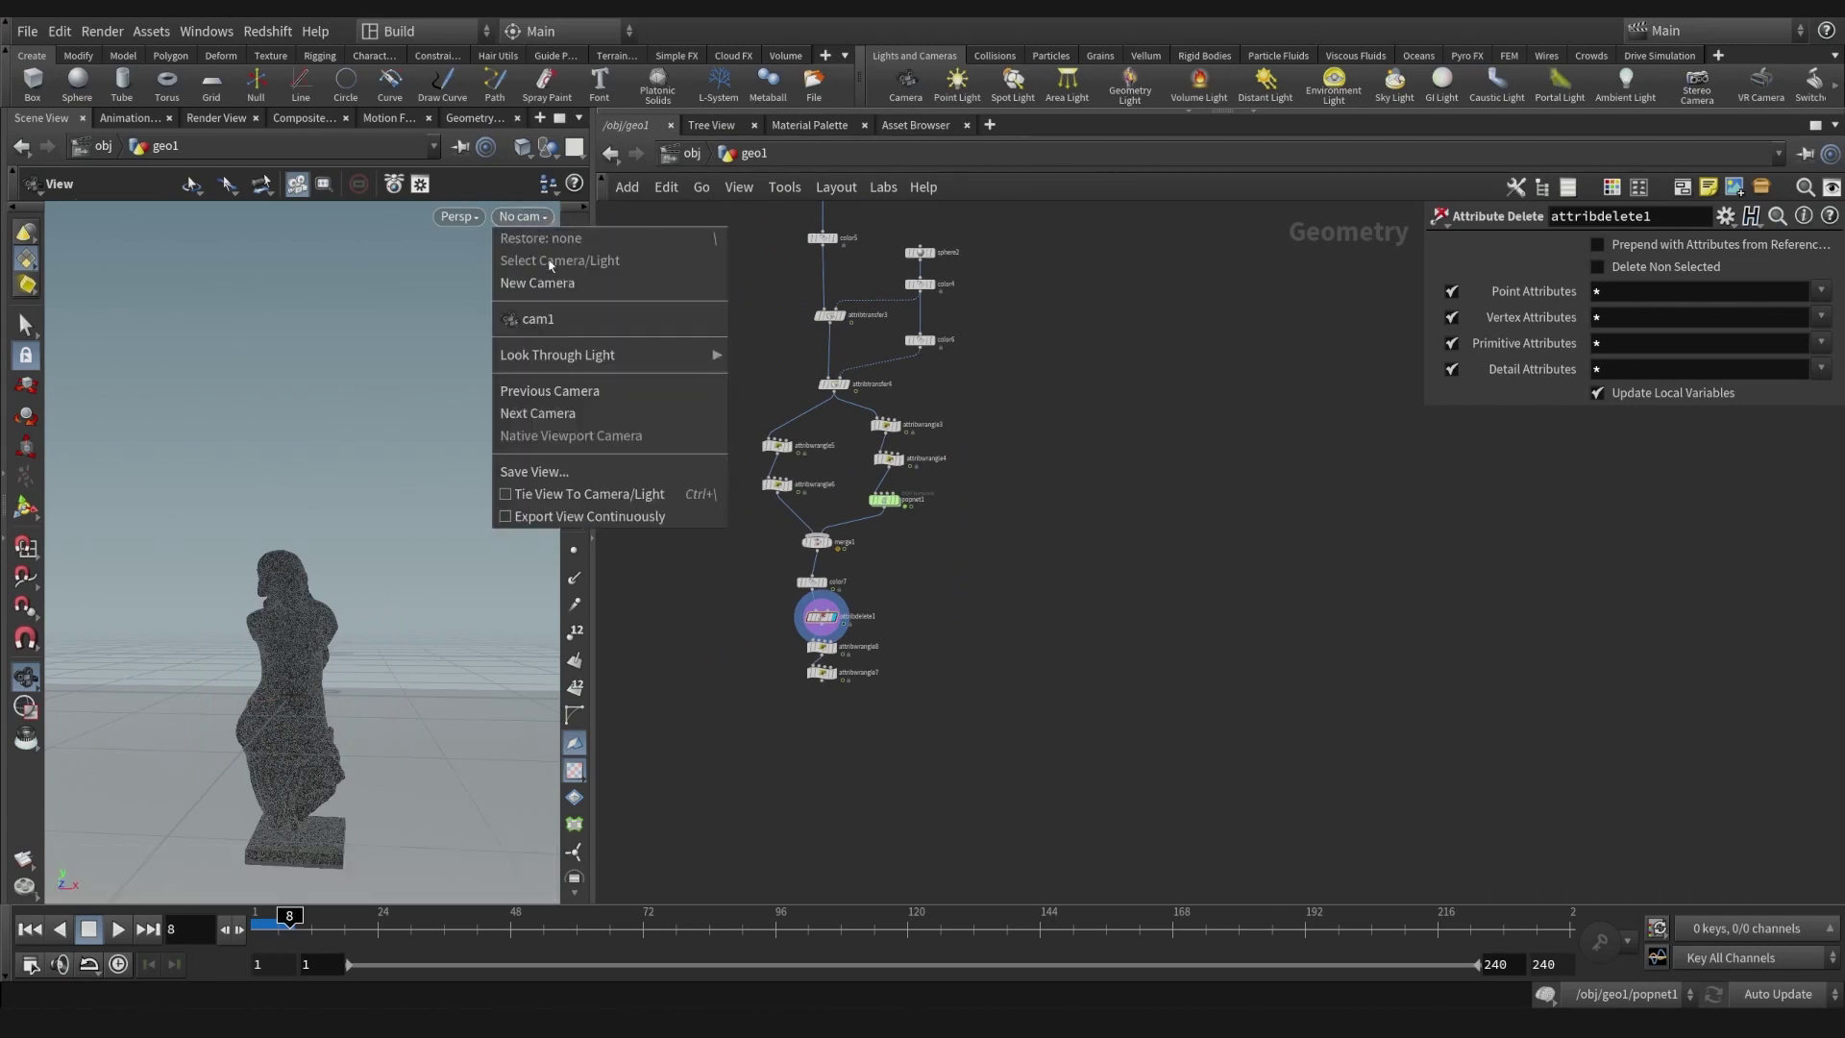
click(556, 318)
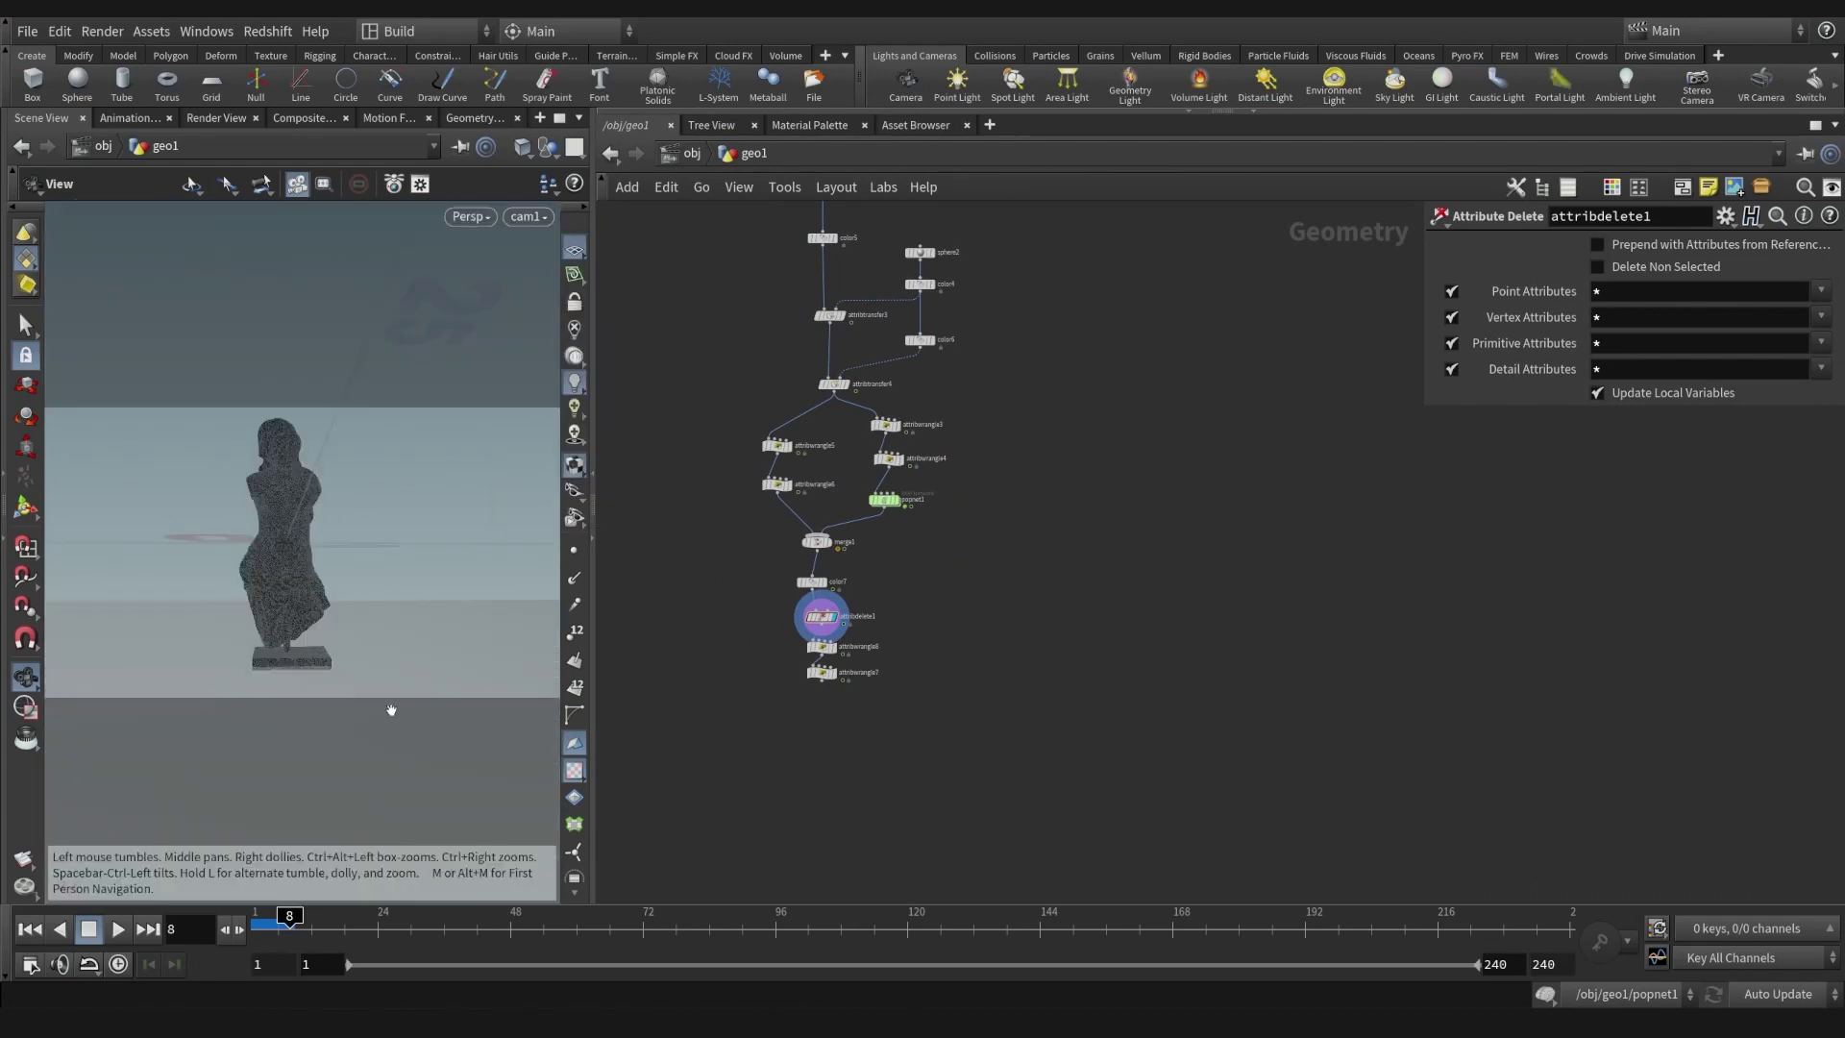
drag(594, 408, 848, 408)
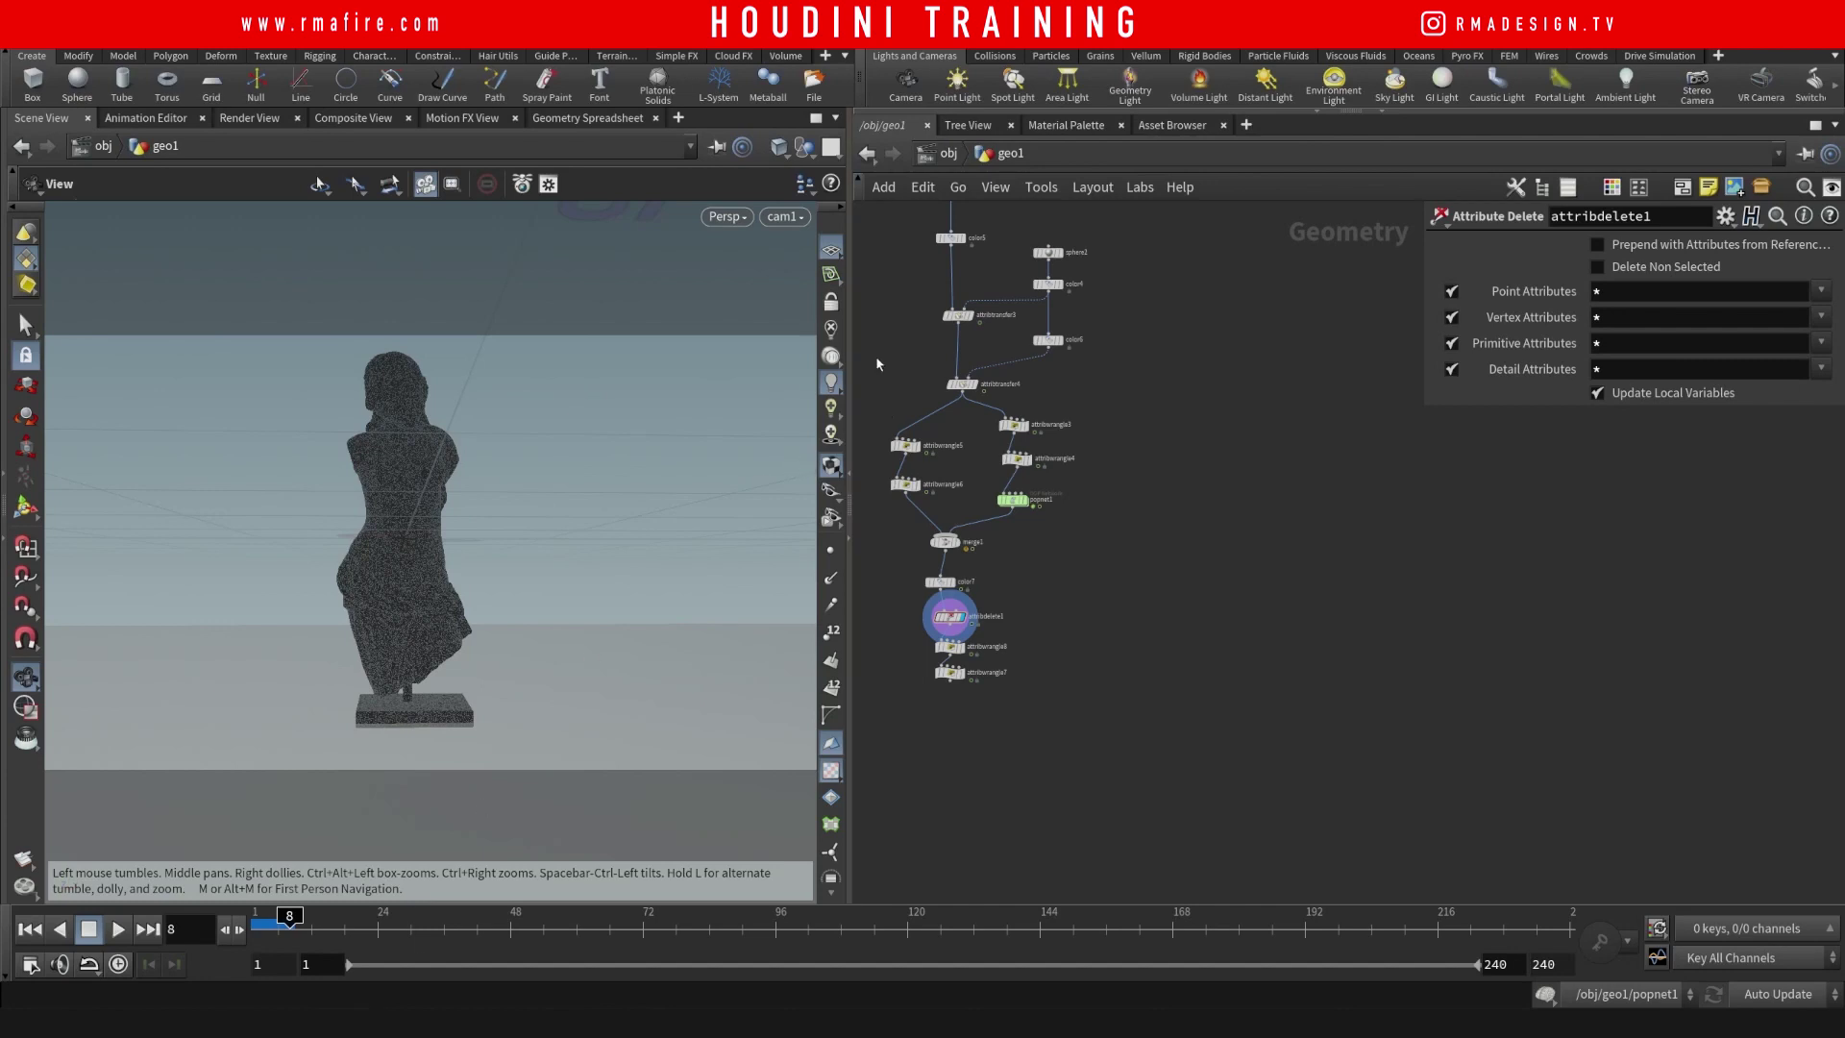
- Sketch wavy red strokes trailing sideways from the statue on a viewport snip, then discard the snip without saving
click(683, 382)
drag(113, 341, 799, 766)
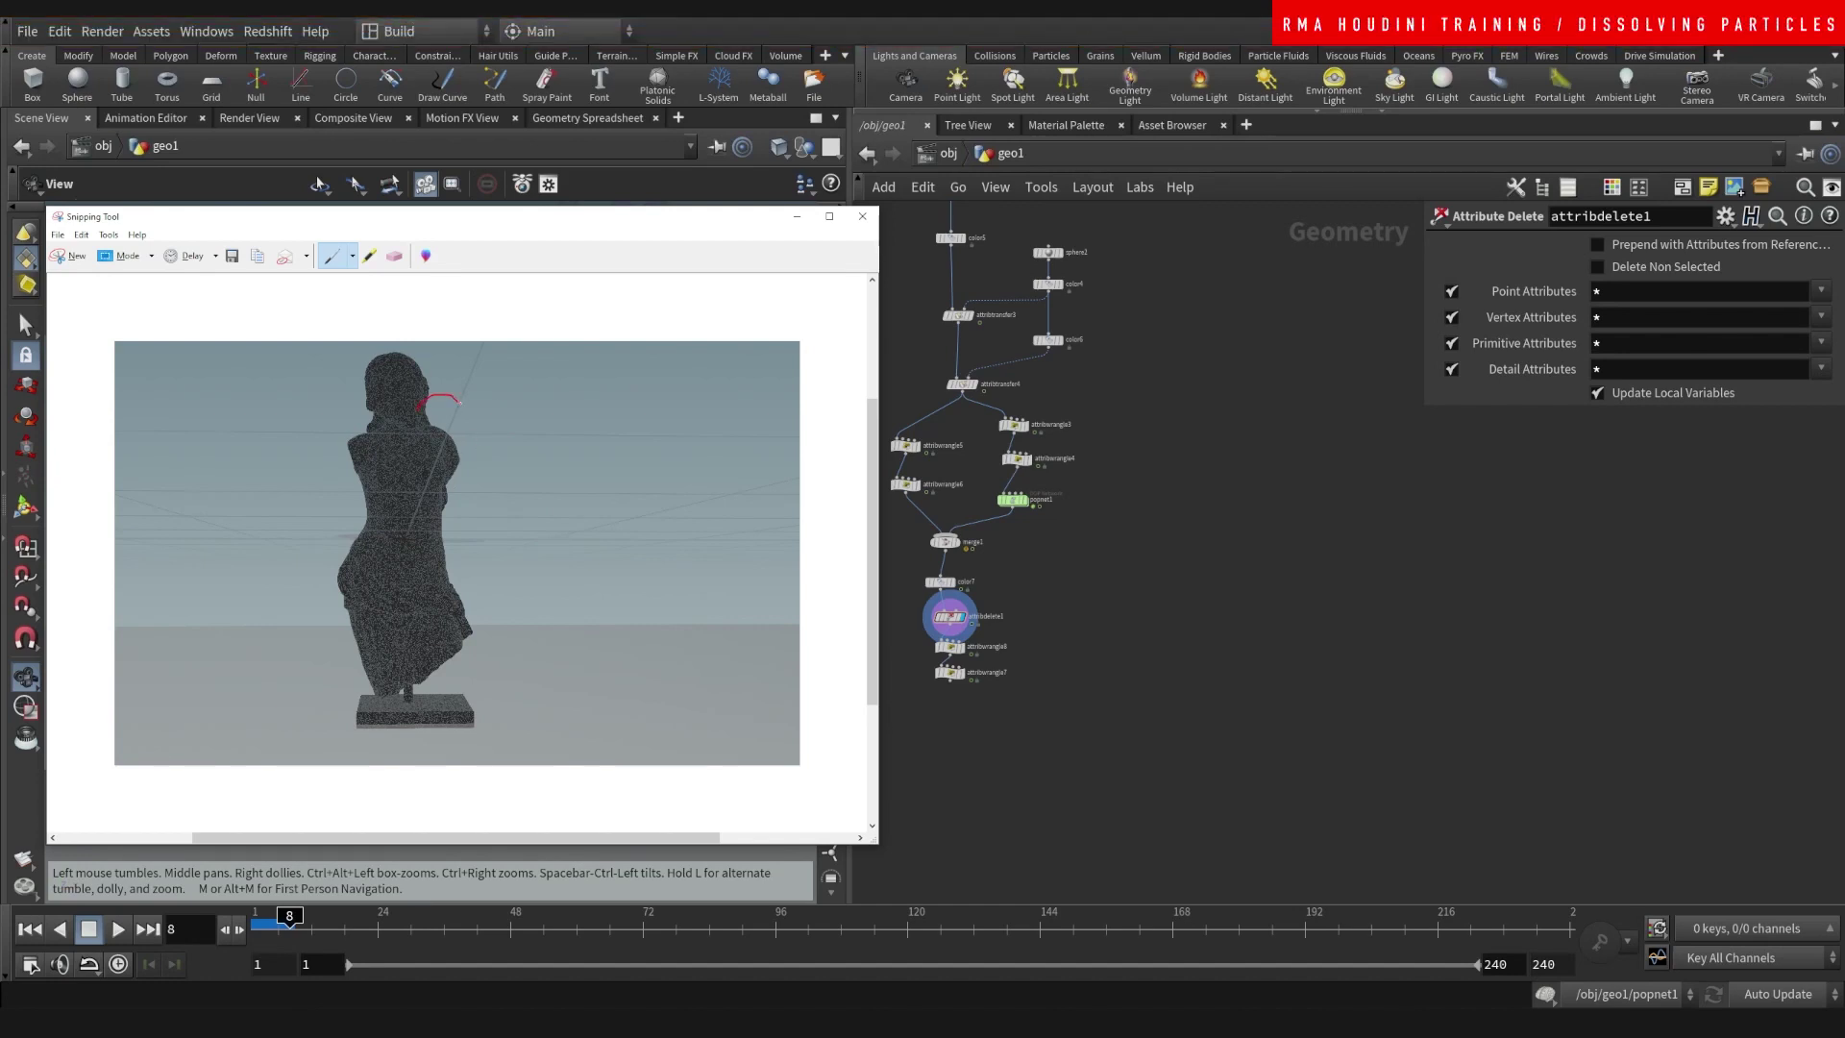
drag(484, 435, 594, 401)
drag(455, 462, 549, 453)
drag(477, 629, 559, 613)
mouse_move(461, 546)
mouse_down()
mouse_move(545, 531)
mouse_move(613, 462)
mouse_up()
click(861, 218)
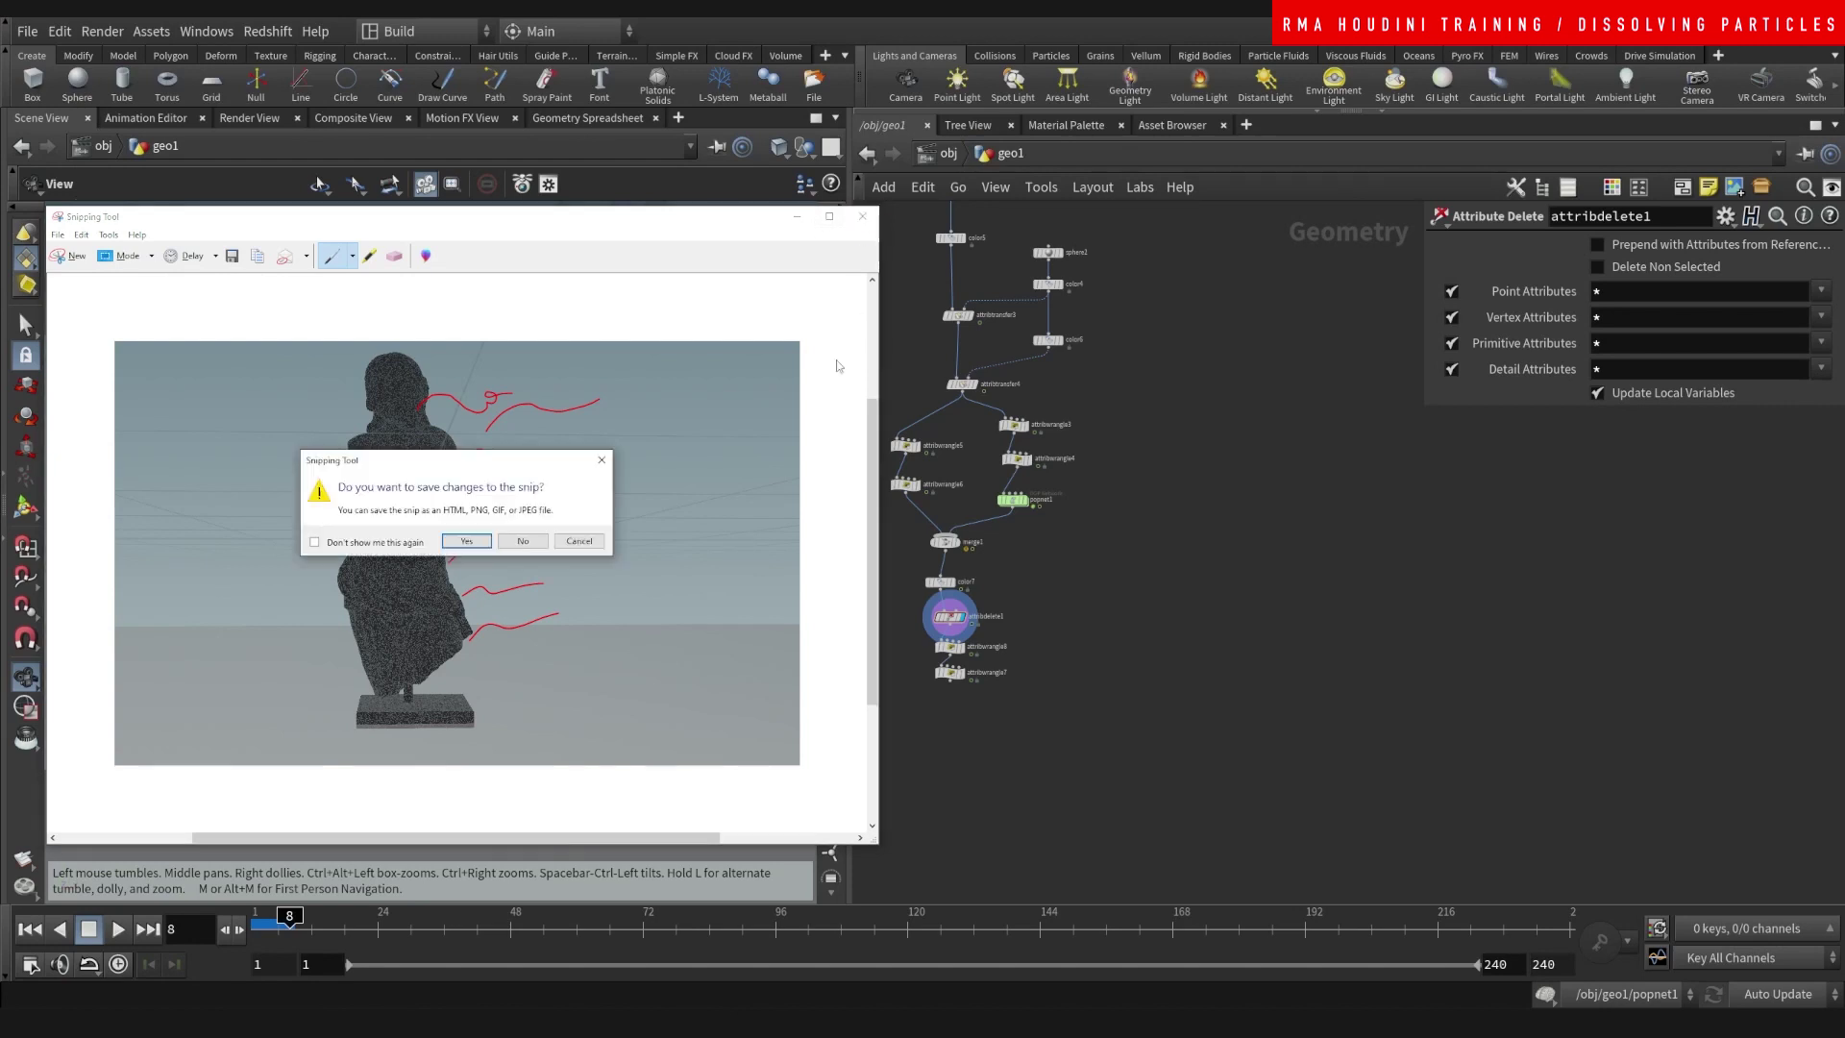
click(523, 541)
- Add a Pyro Configure Billowy Smoke setup in the empty network area beside popnet1
scroll(1087, 557, up, 3)
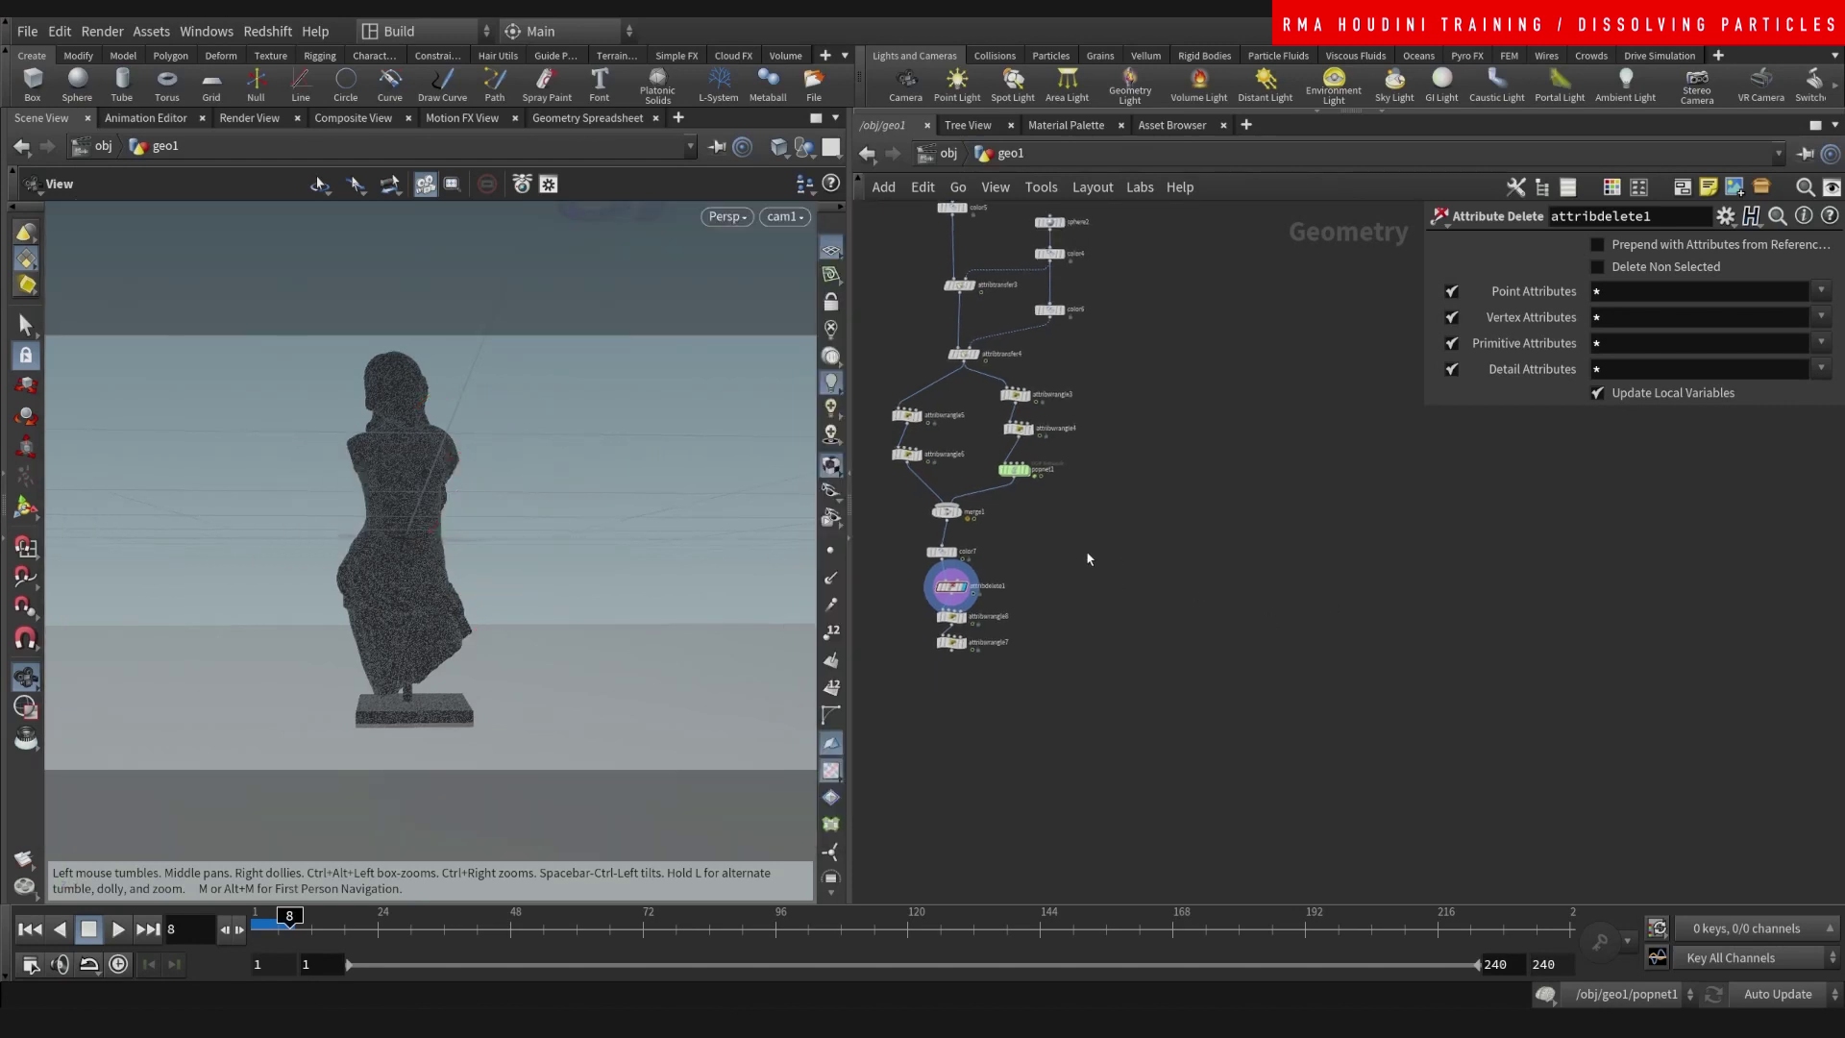
scroll(1105, 493, up, 2)
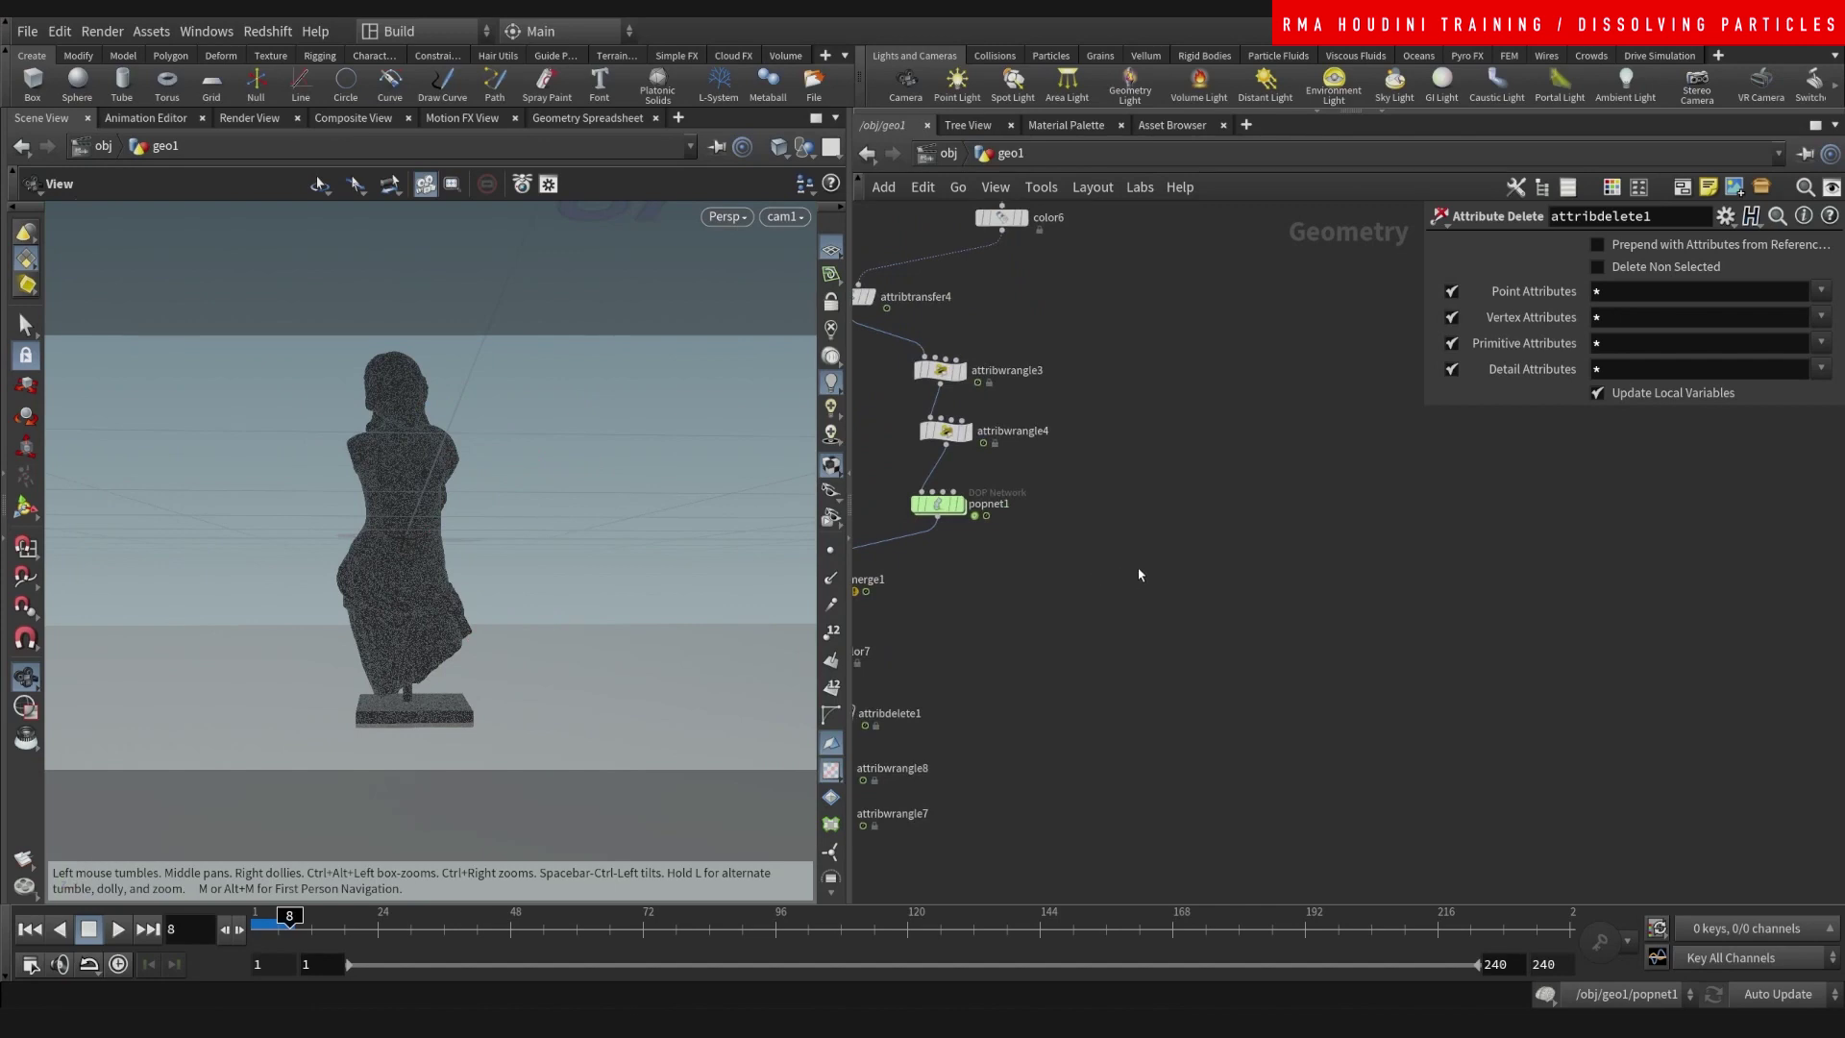
key(Tab)
text(pyro con)
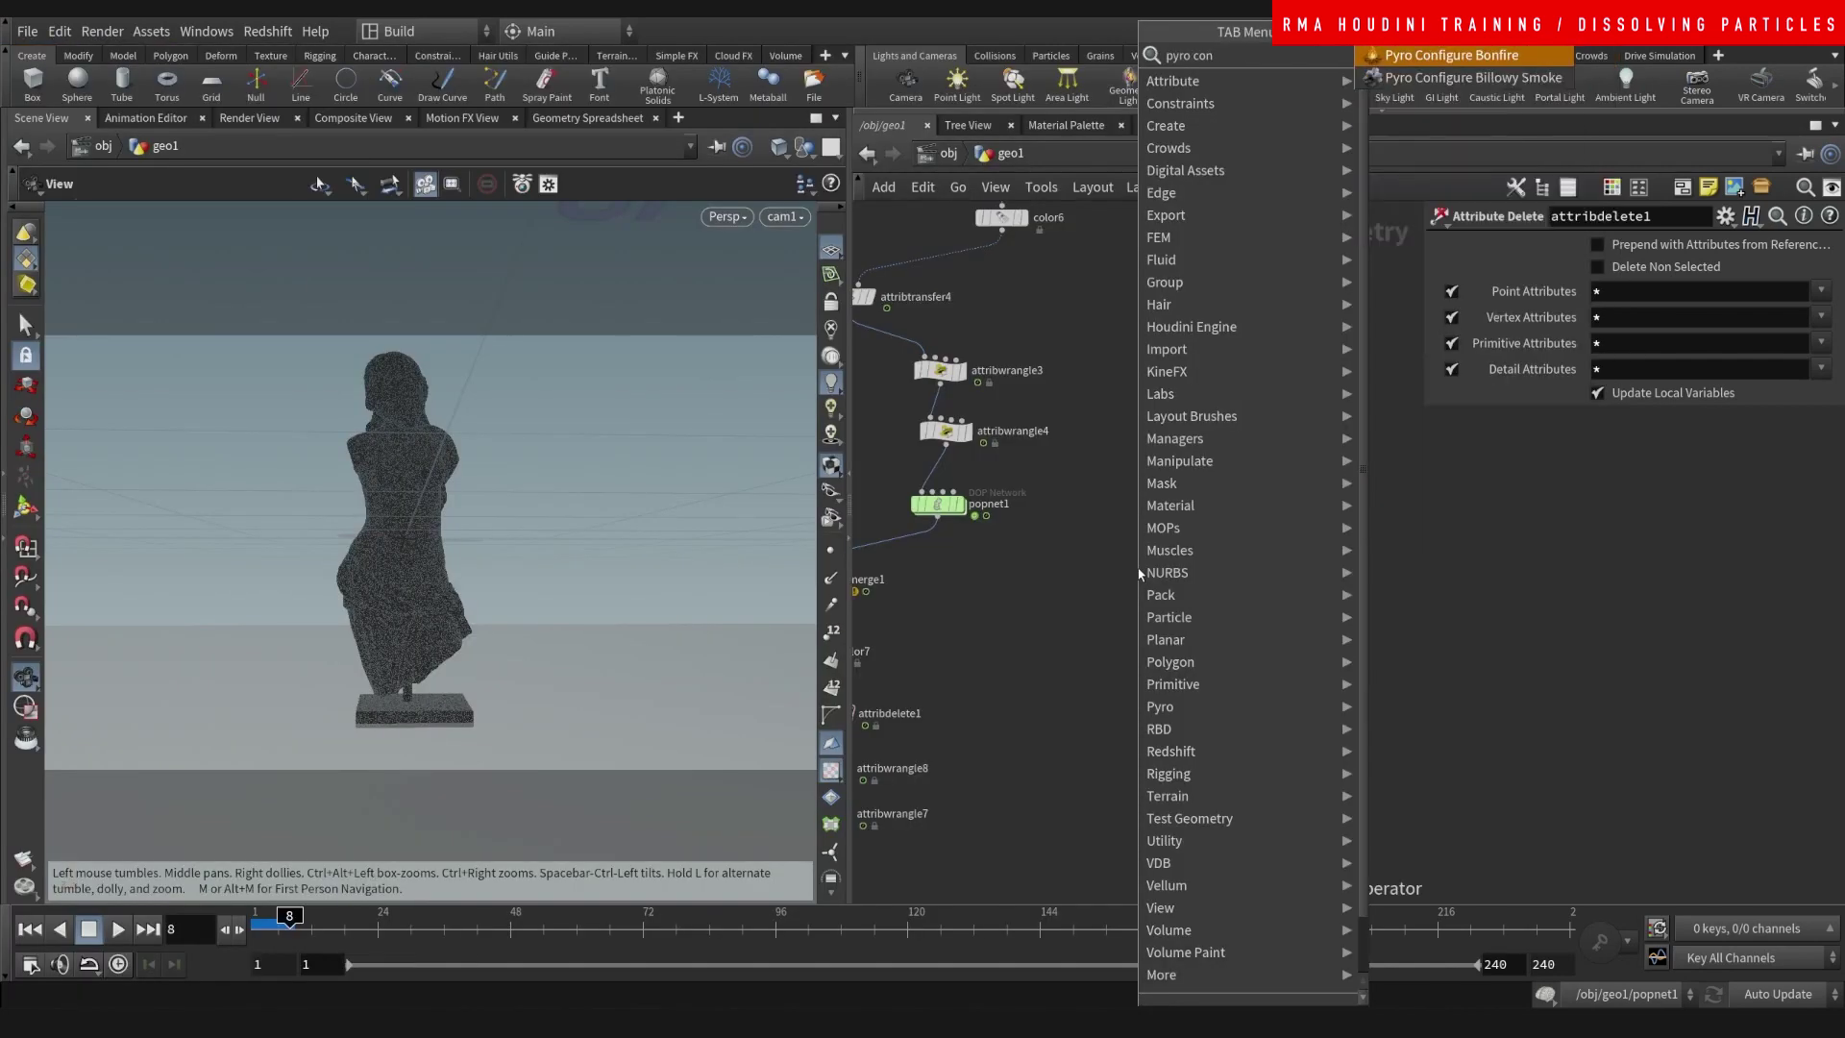
key(Down)
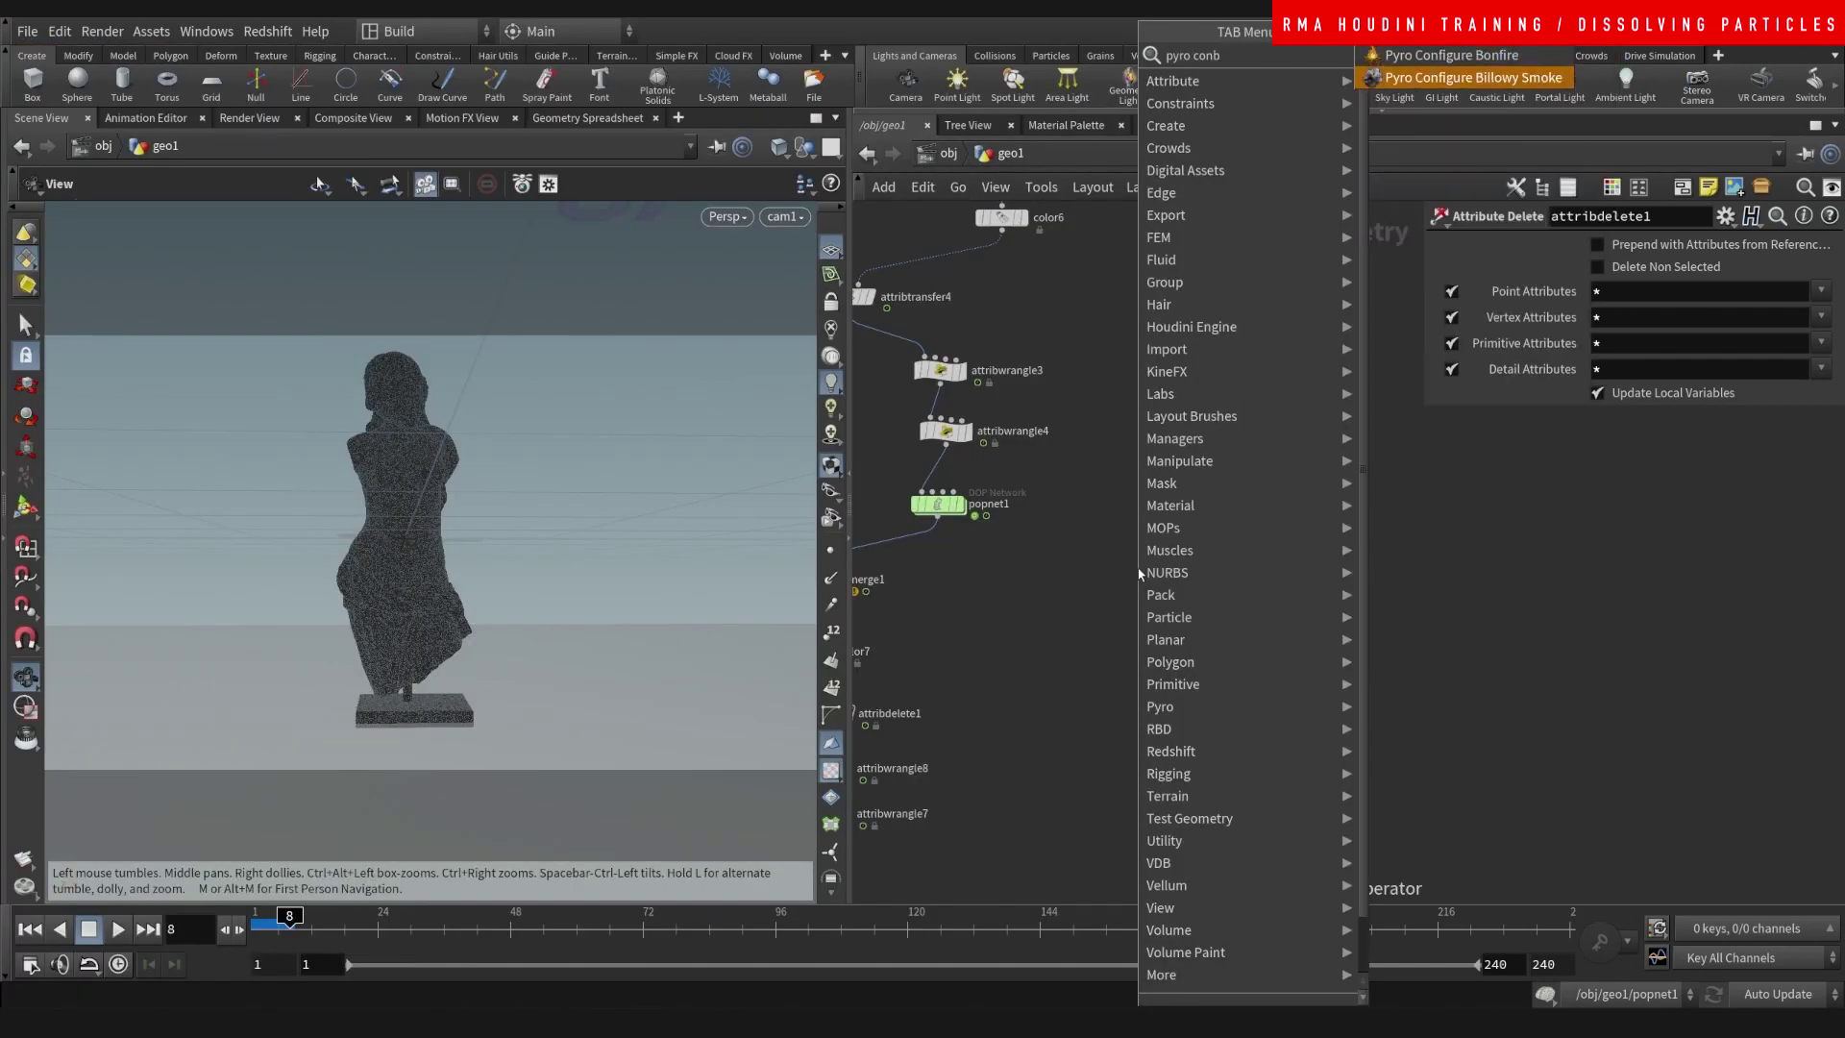
key(Return)
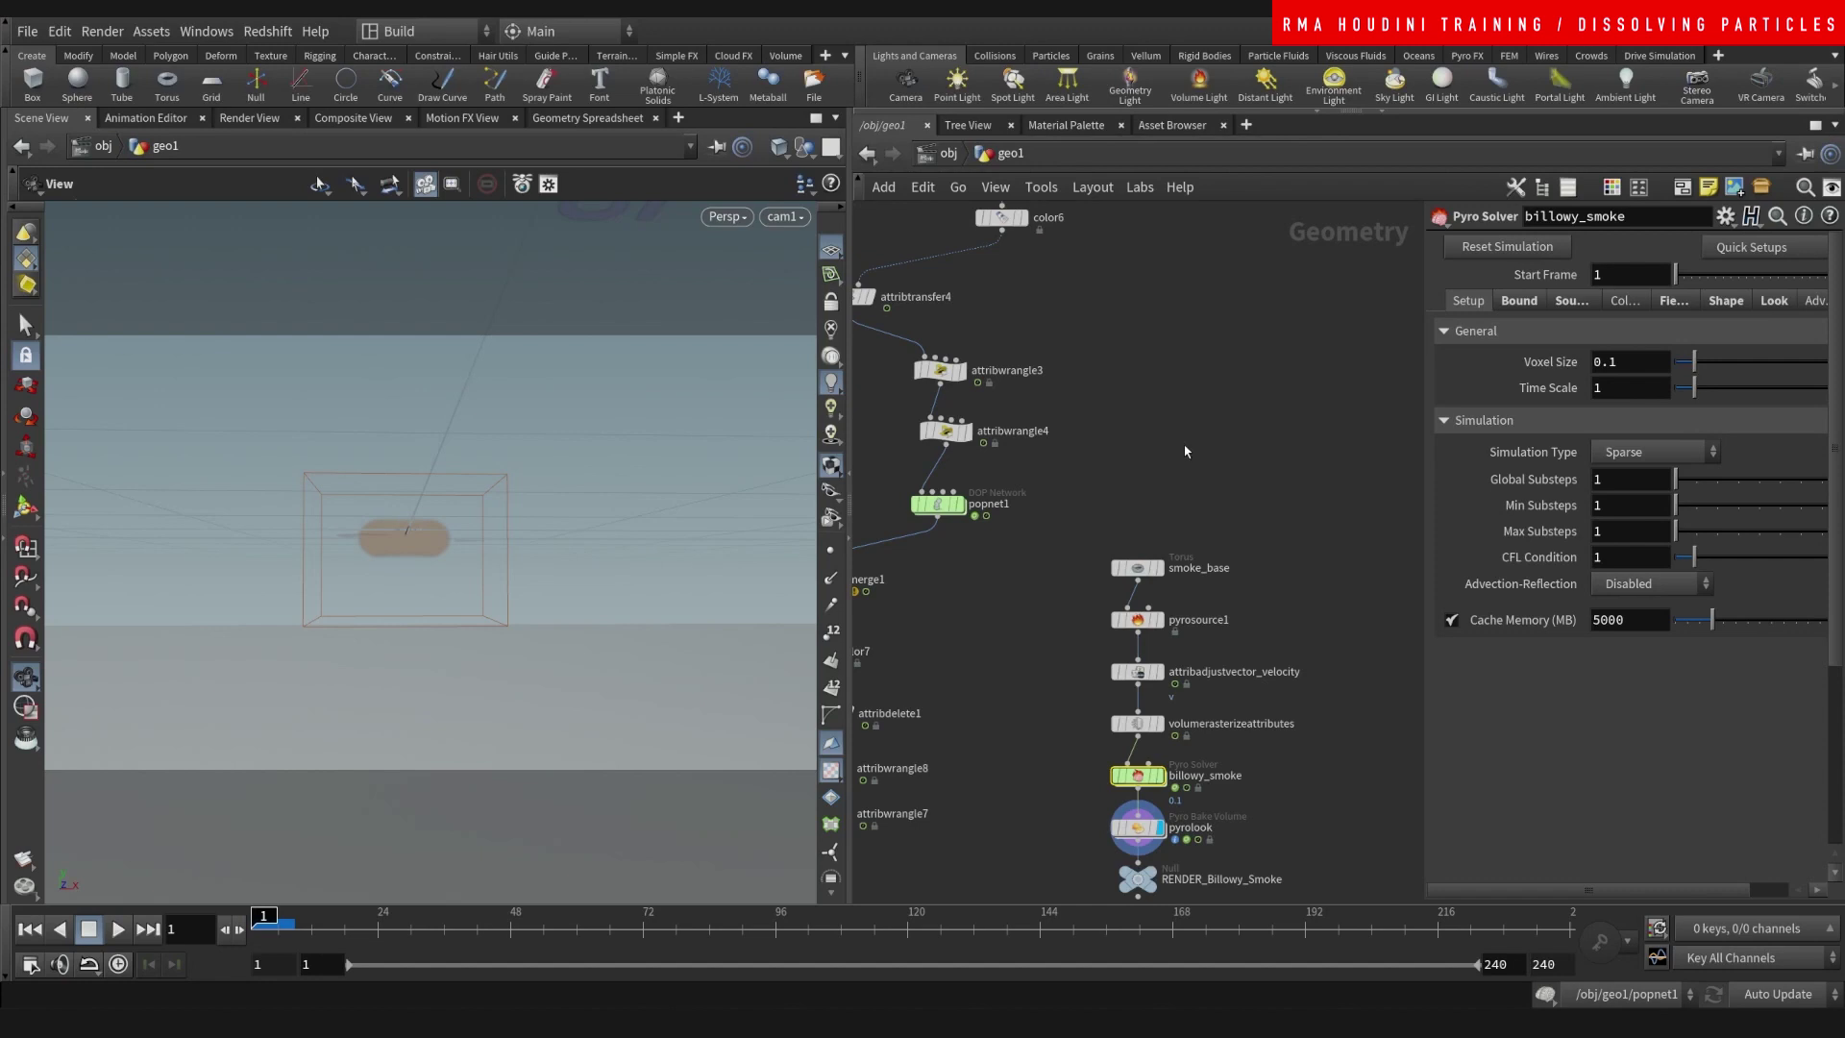
- Play the default billowy smoke simulation up to about frame 21 and return to the first frame
middle_drag(1186, 471, 1161, 350)
scroll(1169, 363, down, 2)
drag(428, 496, 397, 590)
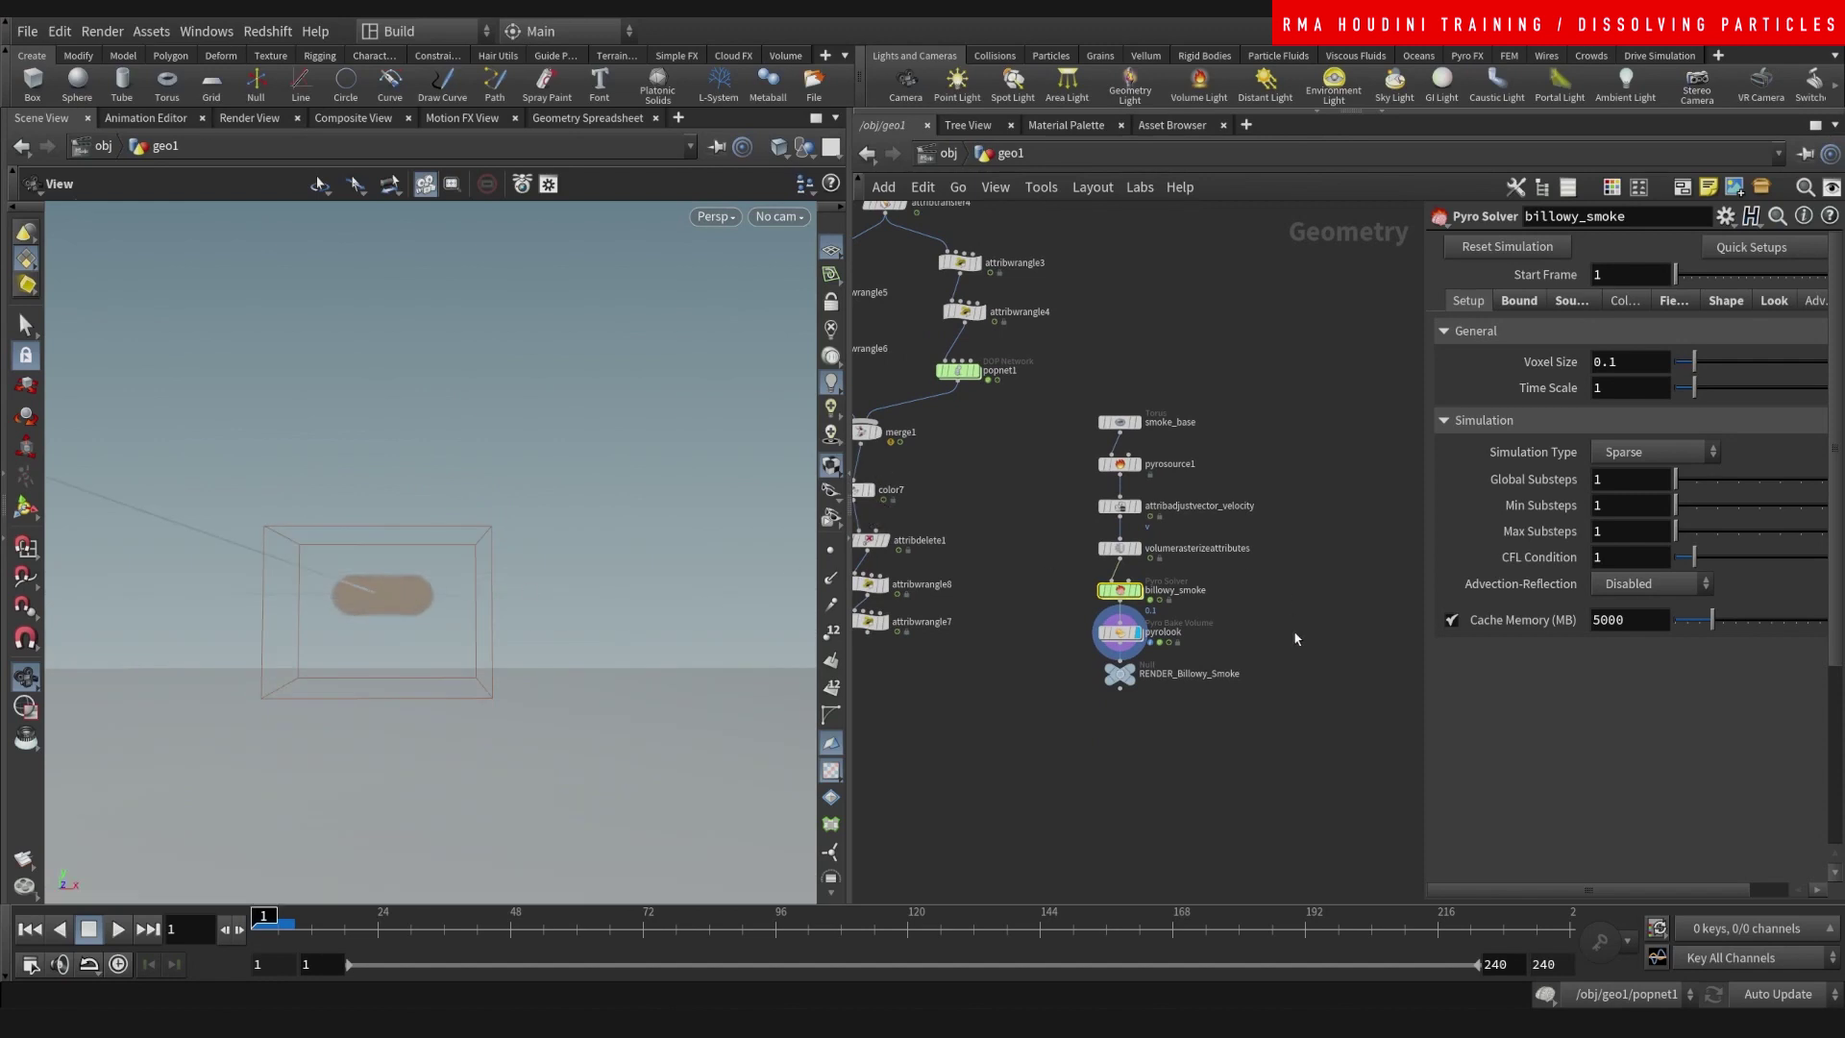
mouse_move(1134, 646)
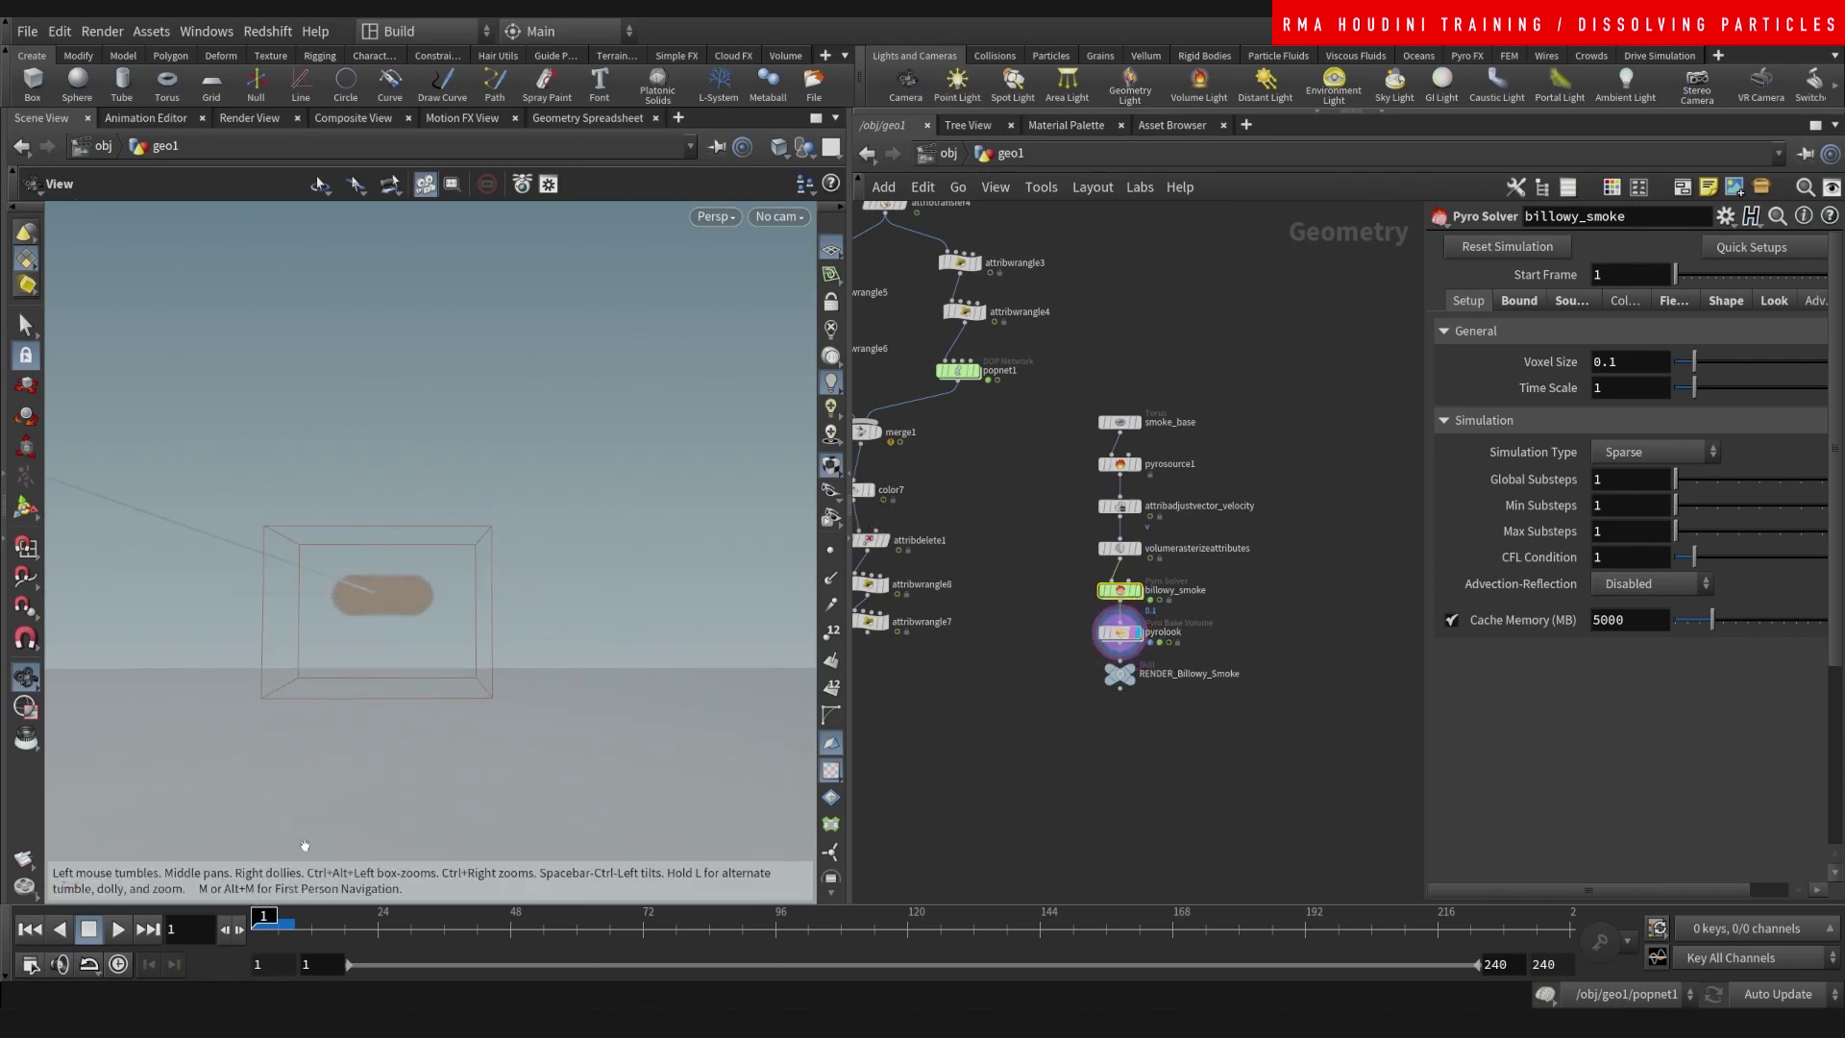
click(119, 929)
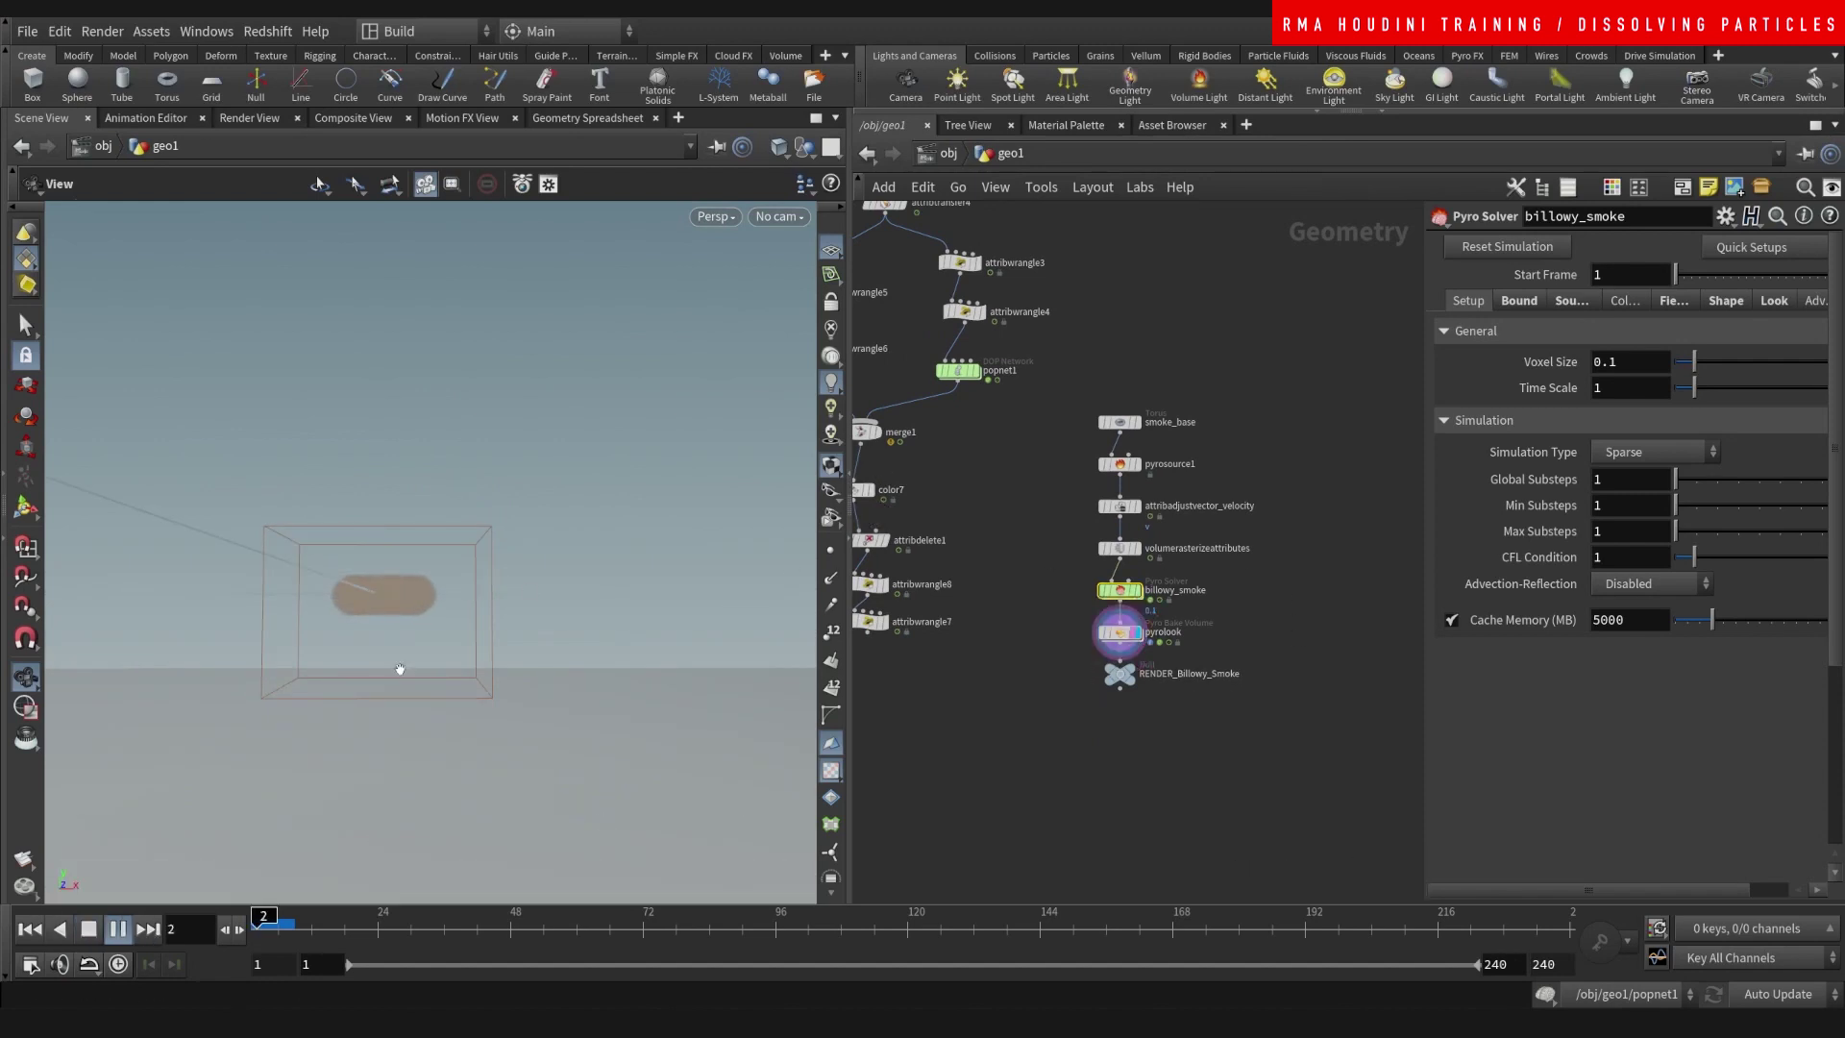
middle_drag(410, 571, 426, 706)
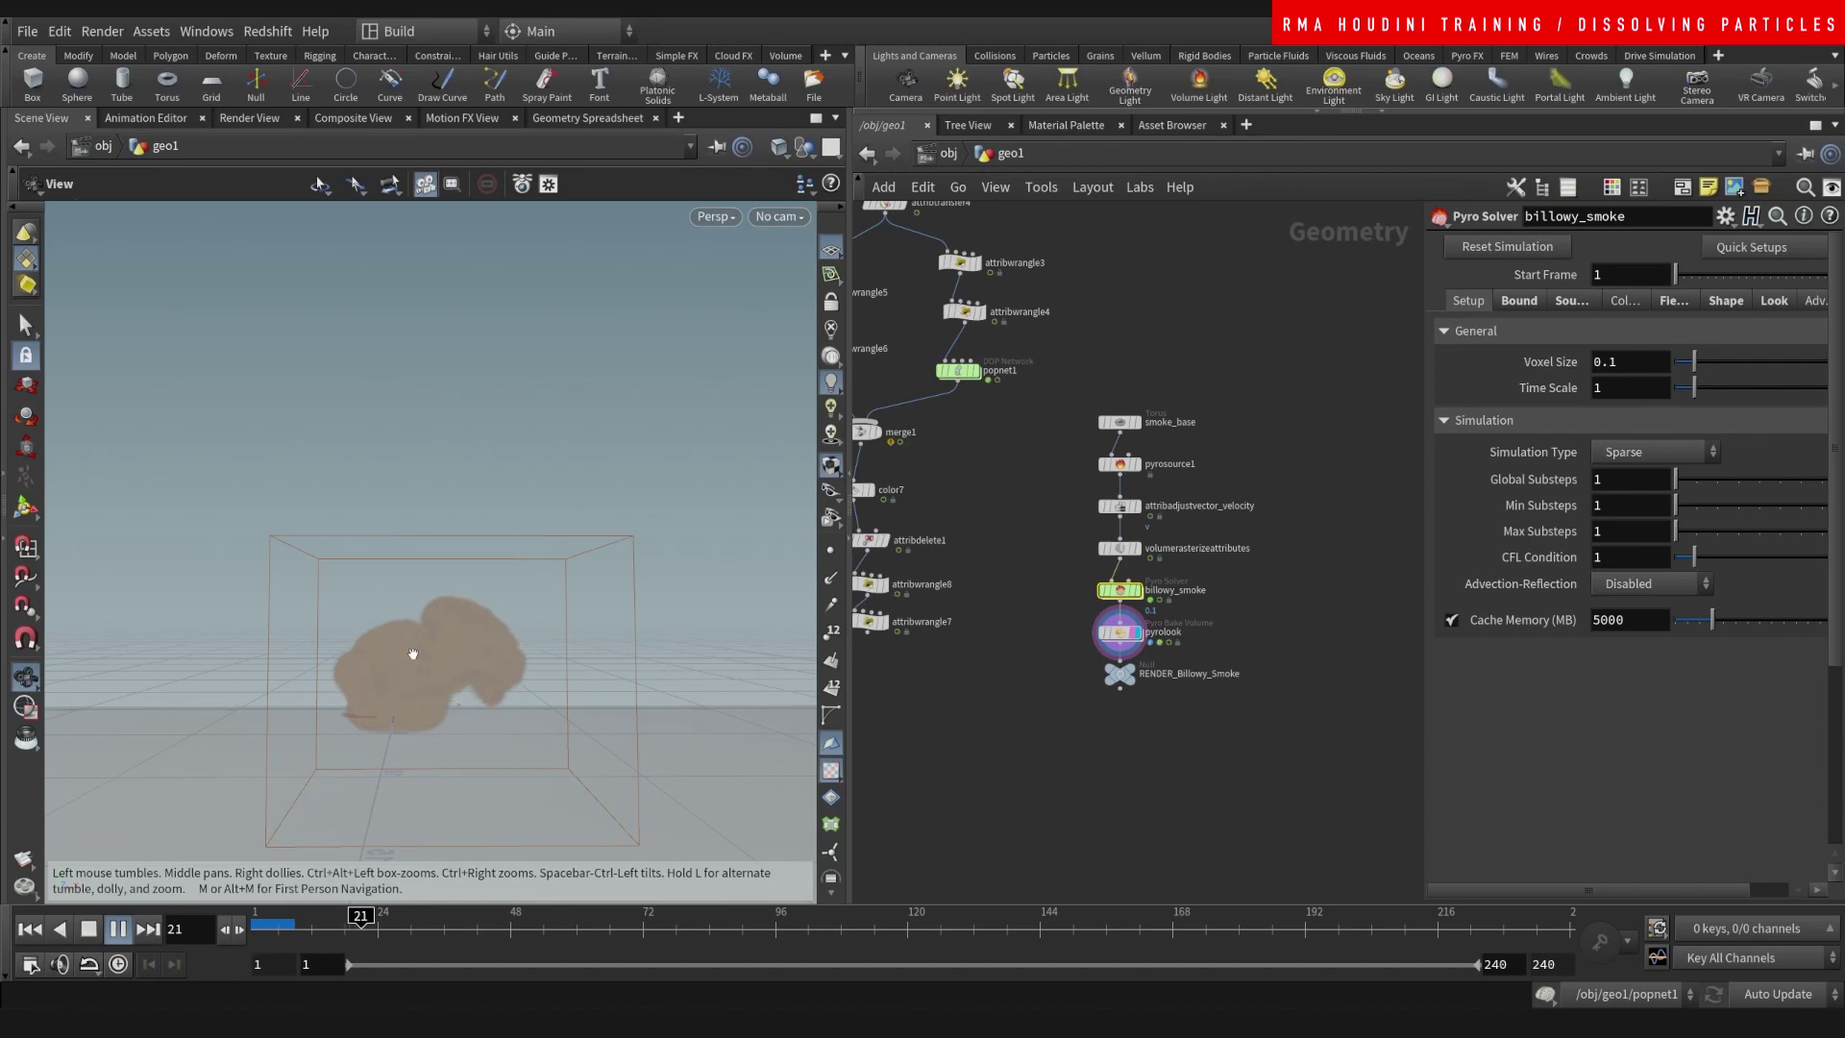
drag(291, 934, 255, 935)
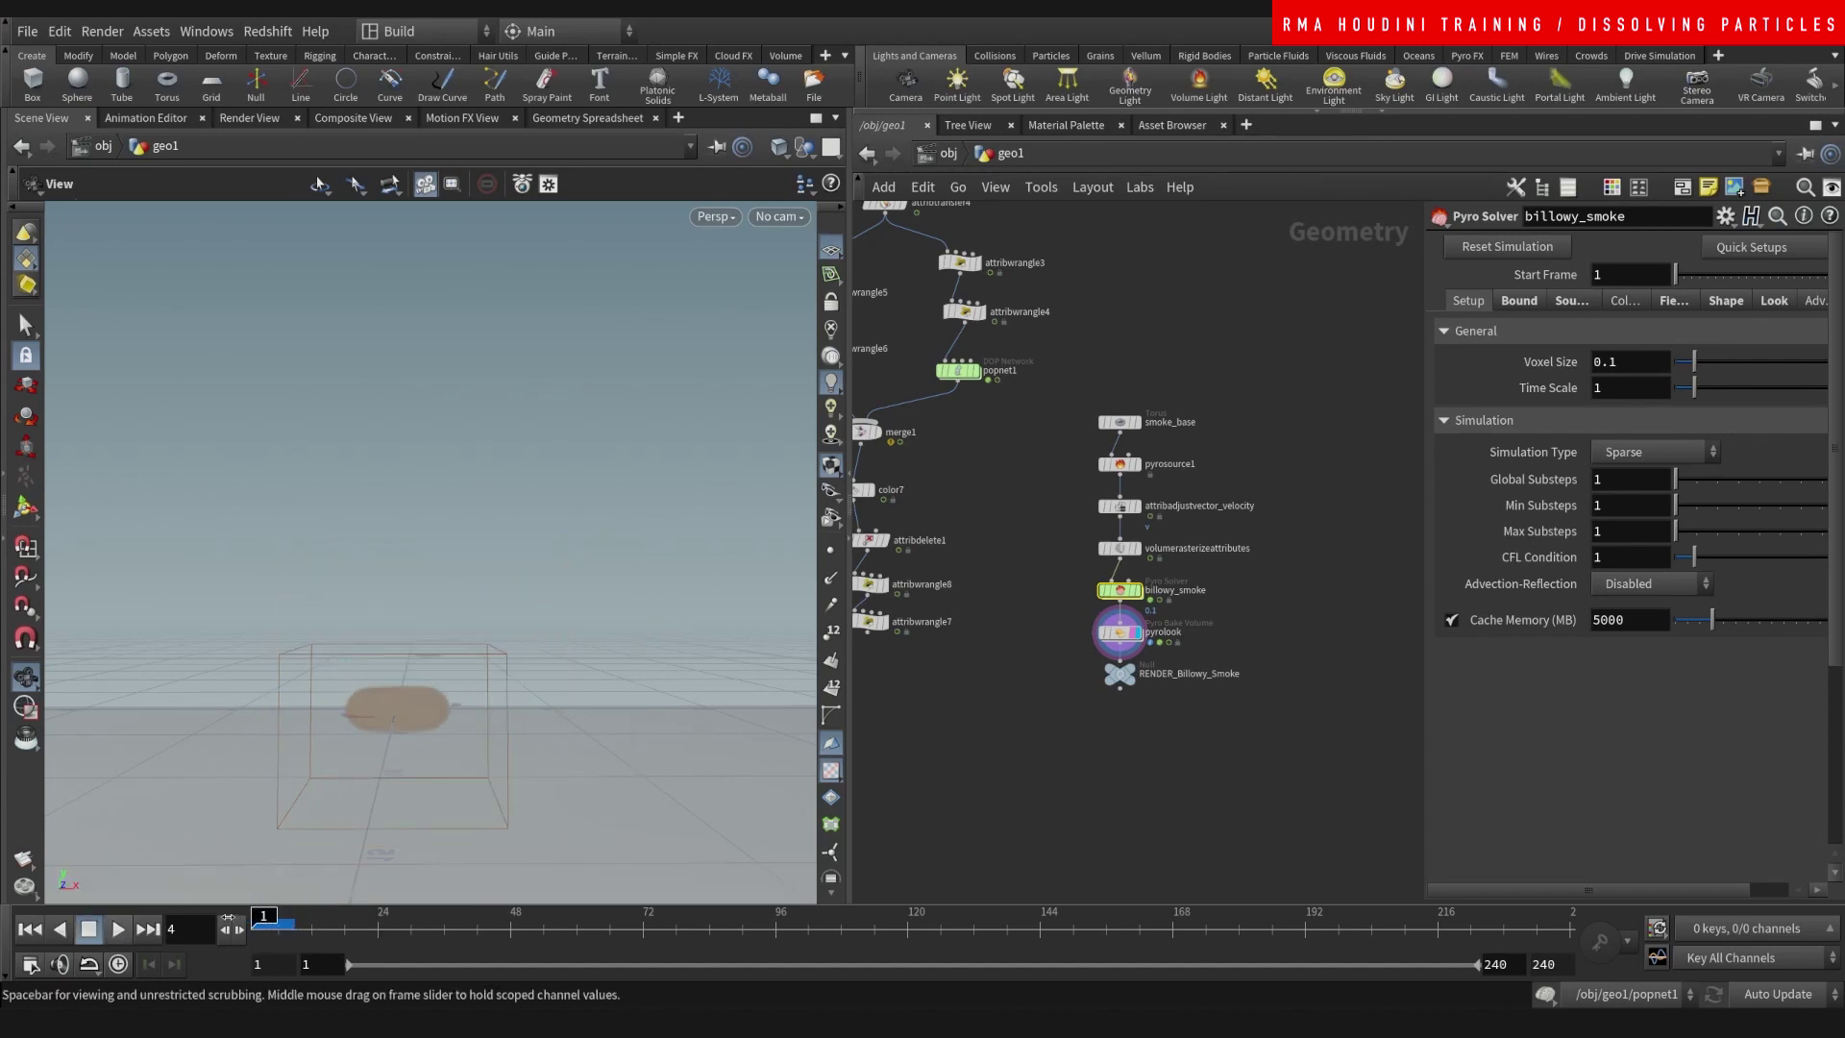
- Display popnet1, play its particle simulation and stop at frame 47
scroll(1023, 311, up, 3)
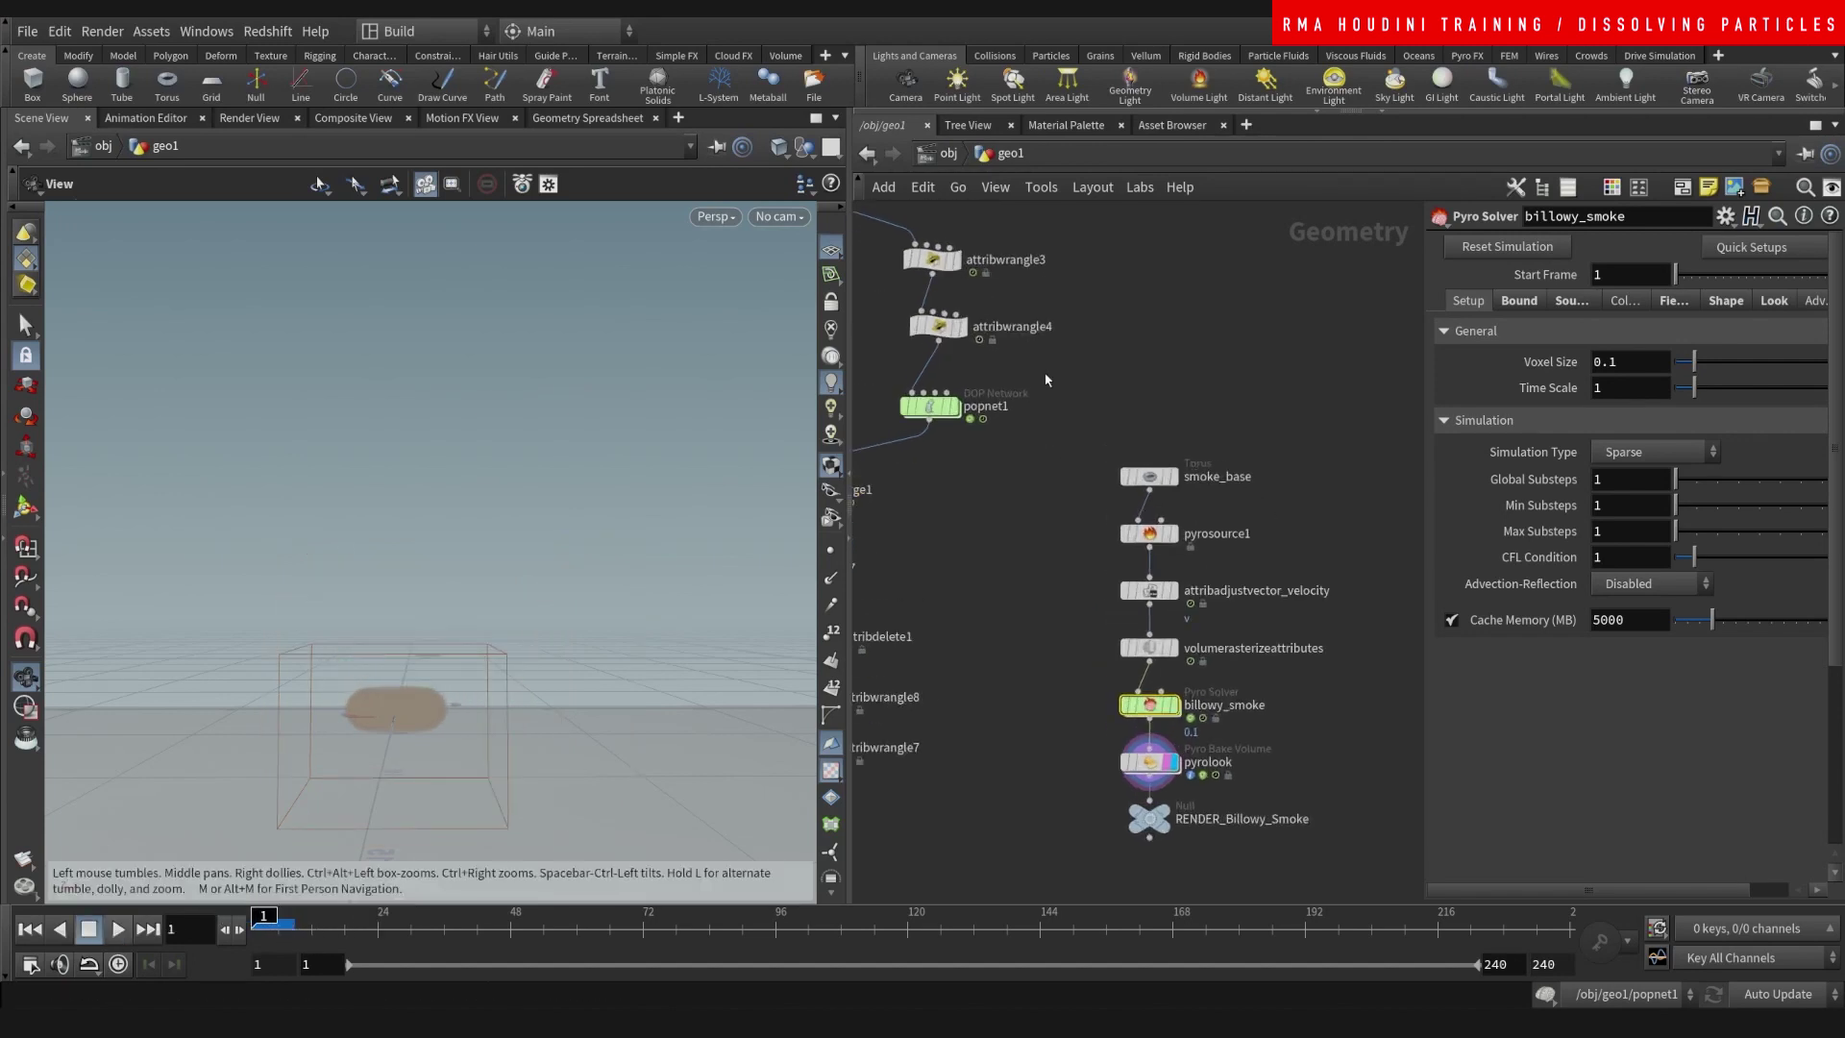
click(952, 408)
click(118, 929)
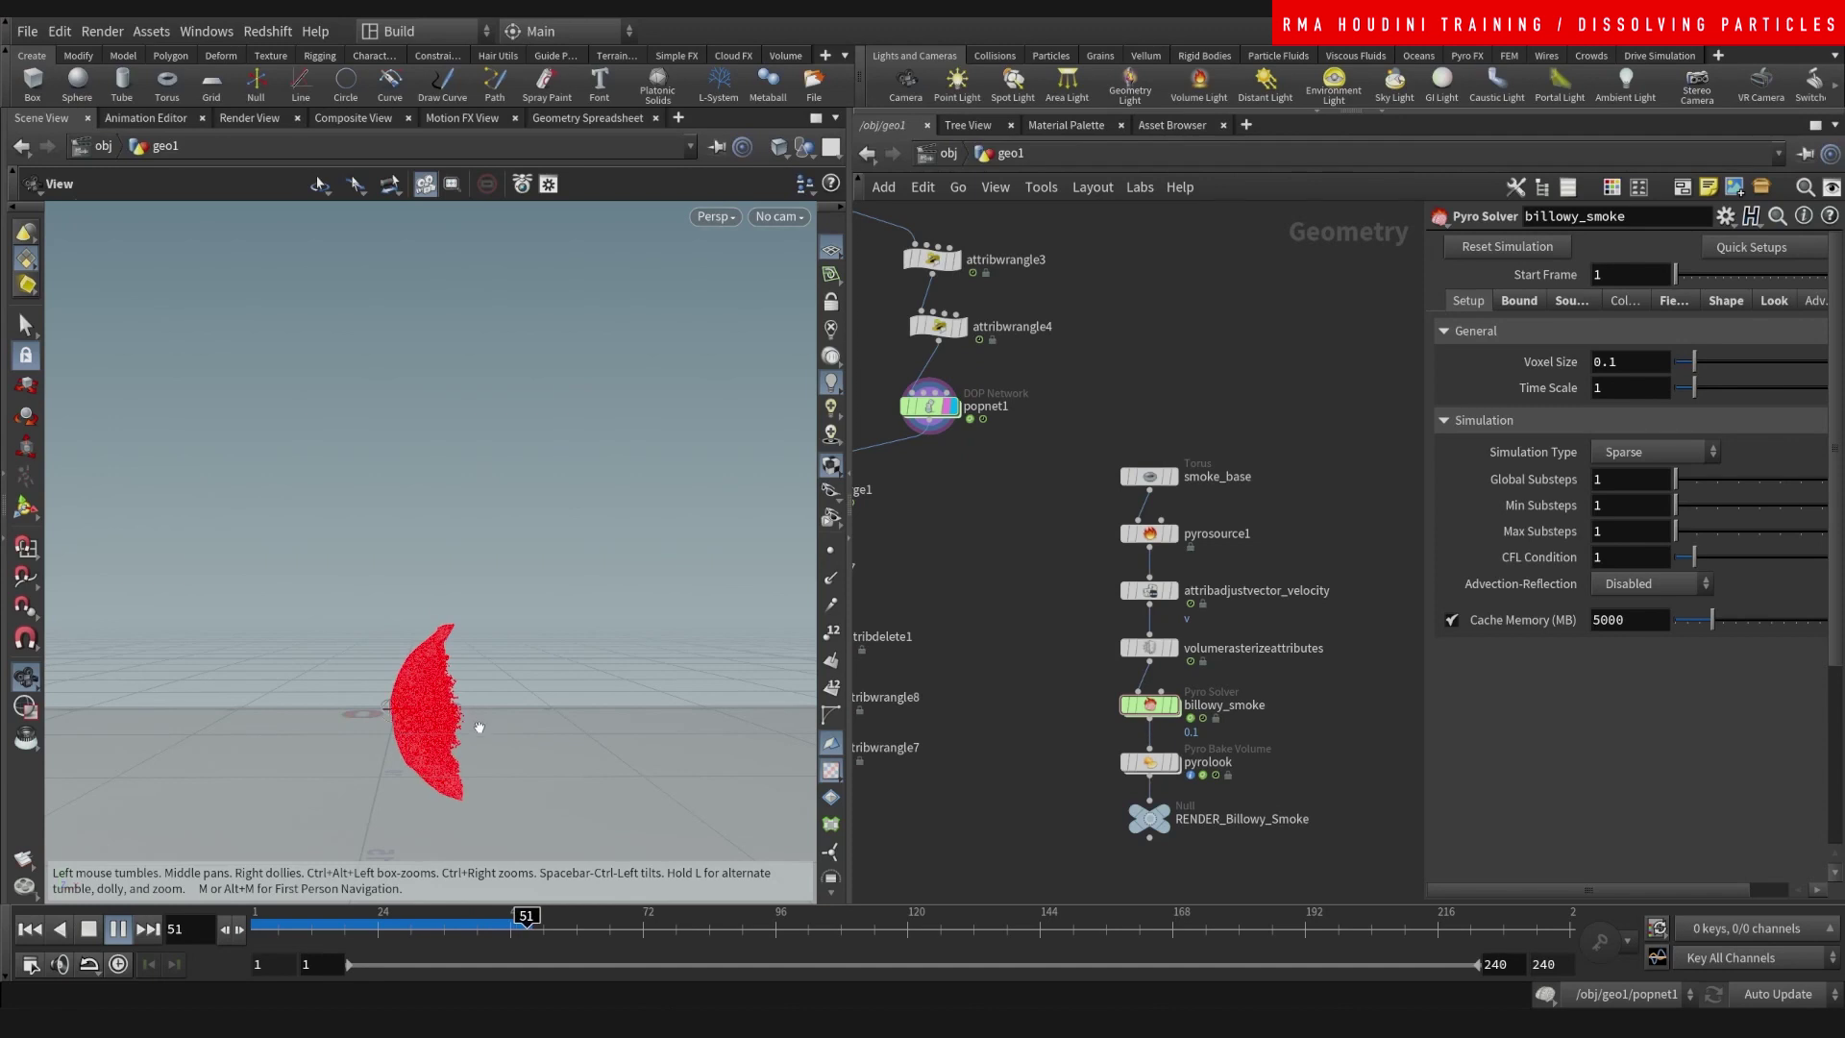
mouse_move(505, 930)
mouse_down()
mouse_move(479, 929)
mouse_move(504, 928)
mouse_up()
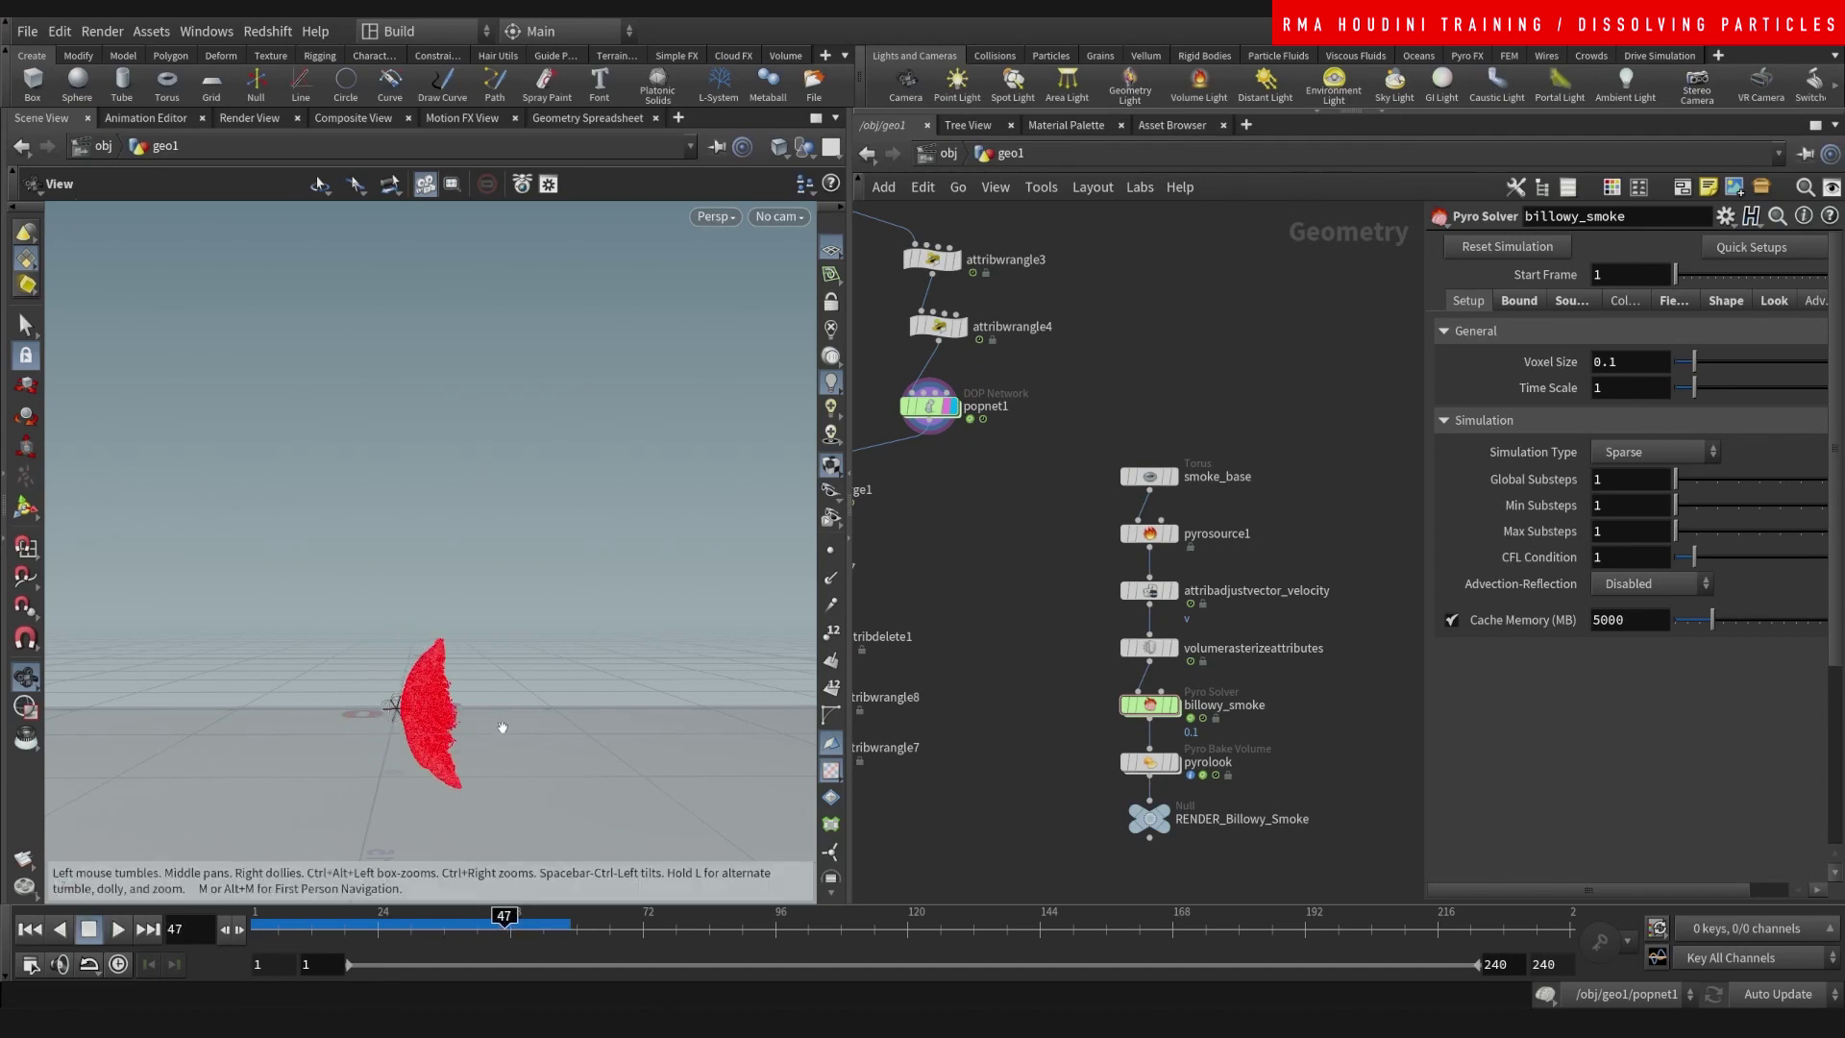
drag(503, 727, 428, 564)
scroll(416, 655, up, 1)
- Display smoke_base and pyrosource1 in turn, moving smoke_base farther above pyrosource1
middle_drag(1072, 502, 1055, 431)
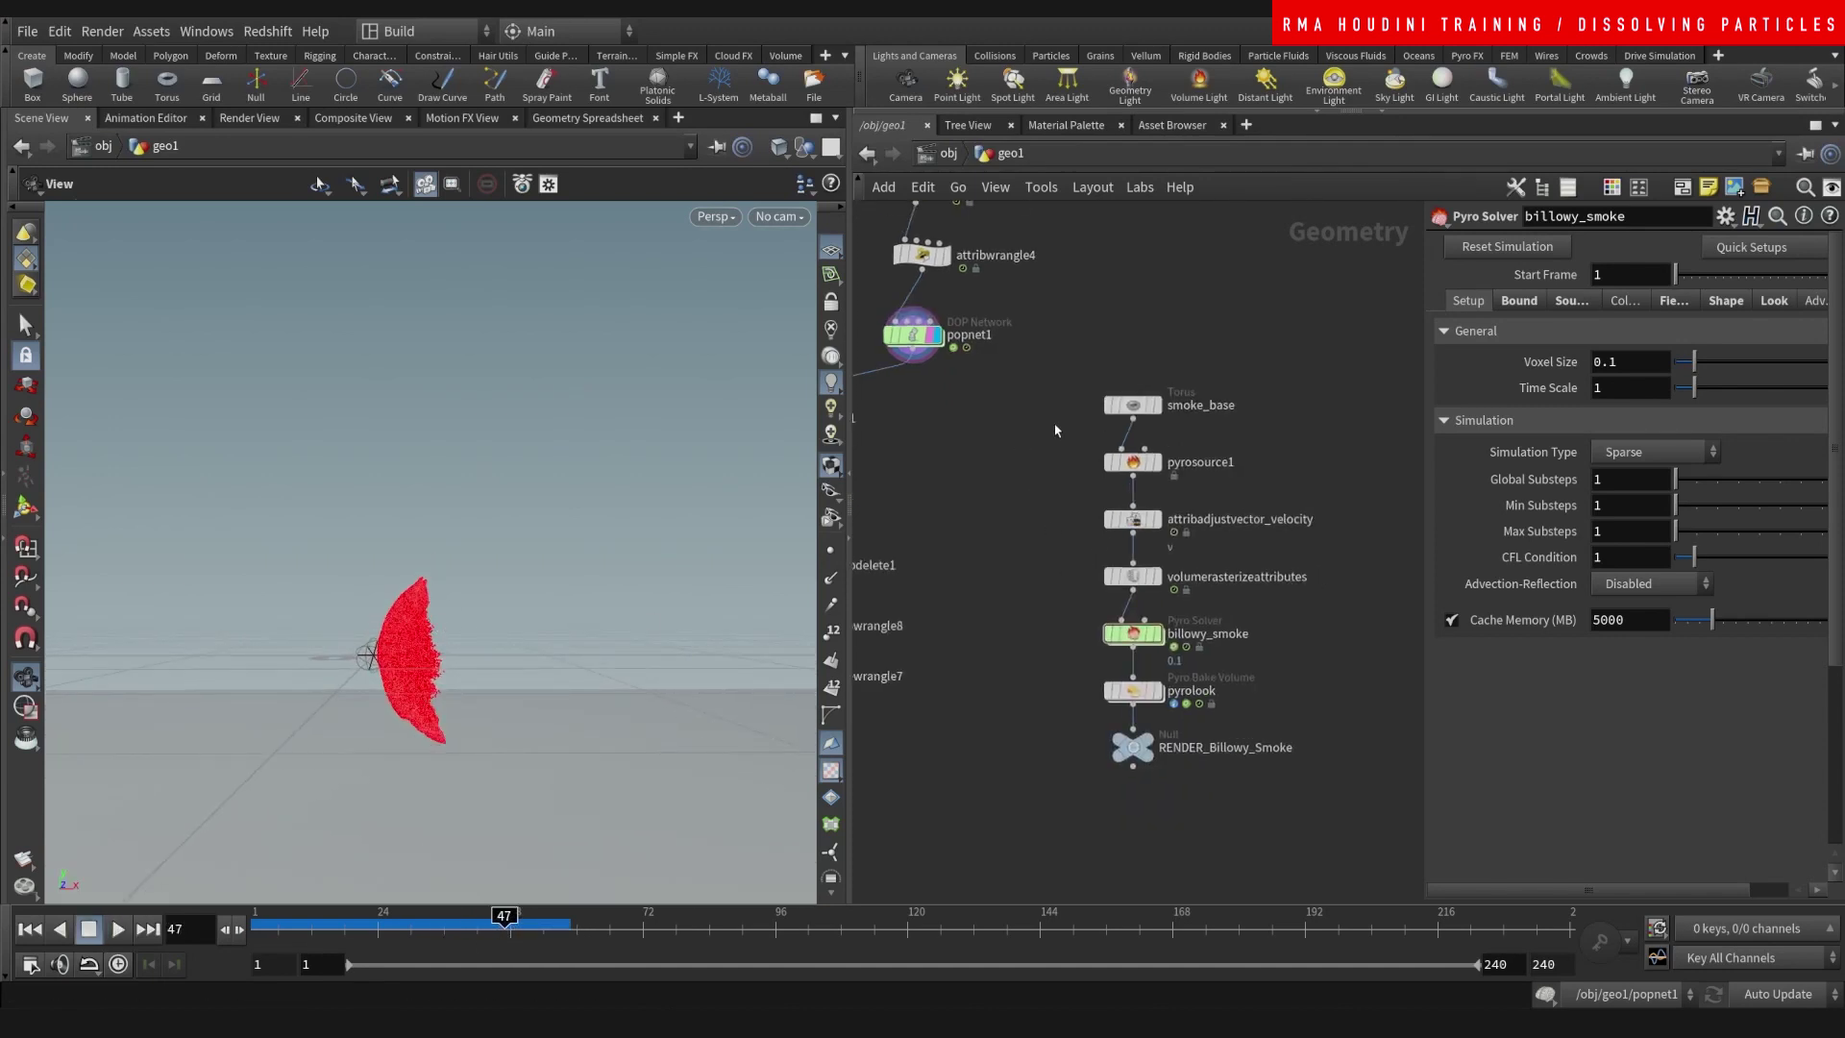
click(1155, 405)
click(1134, 405)
drag(1134, 407, 1134, 370)
click(1156, 462)
click(1135, 462)
drag(1145, 480, 1146, 470)
- Wire the popnet1 output into the geometry input of pyrosource1 in place of smoke_base
middle_drag(1070, 461, 1109, 526)
click(1055, 515)
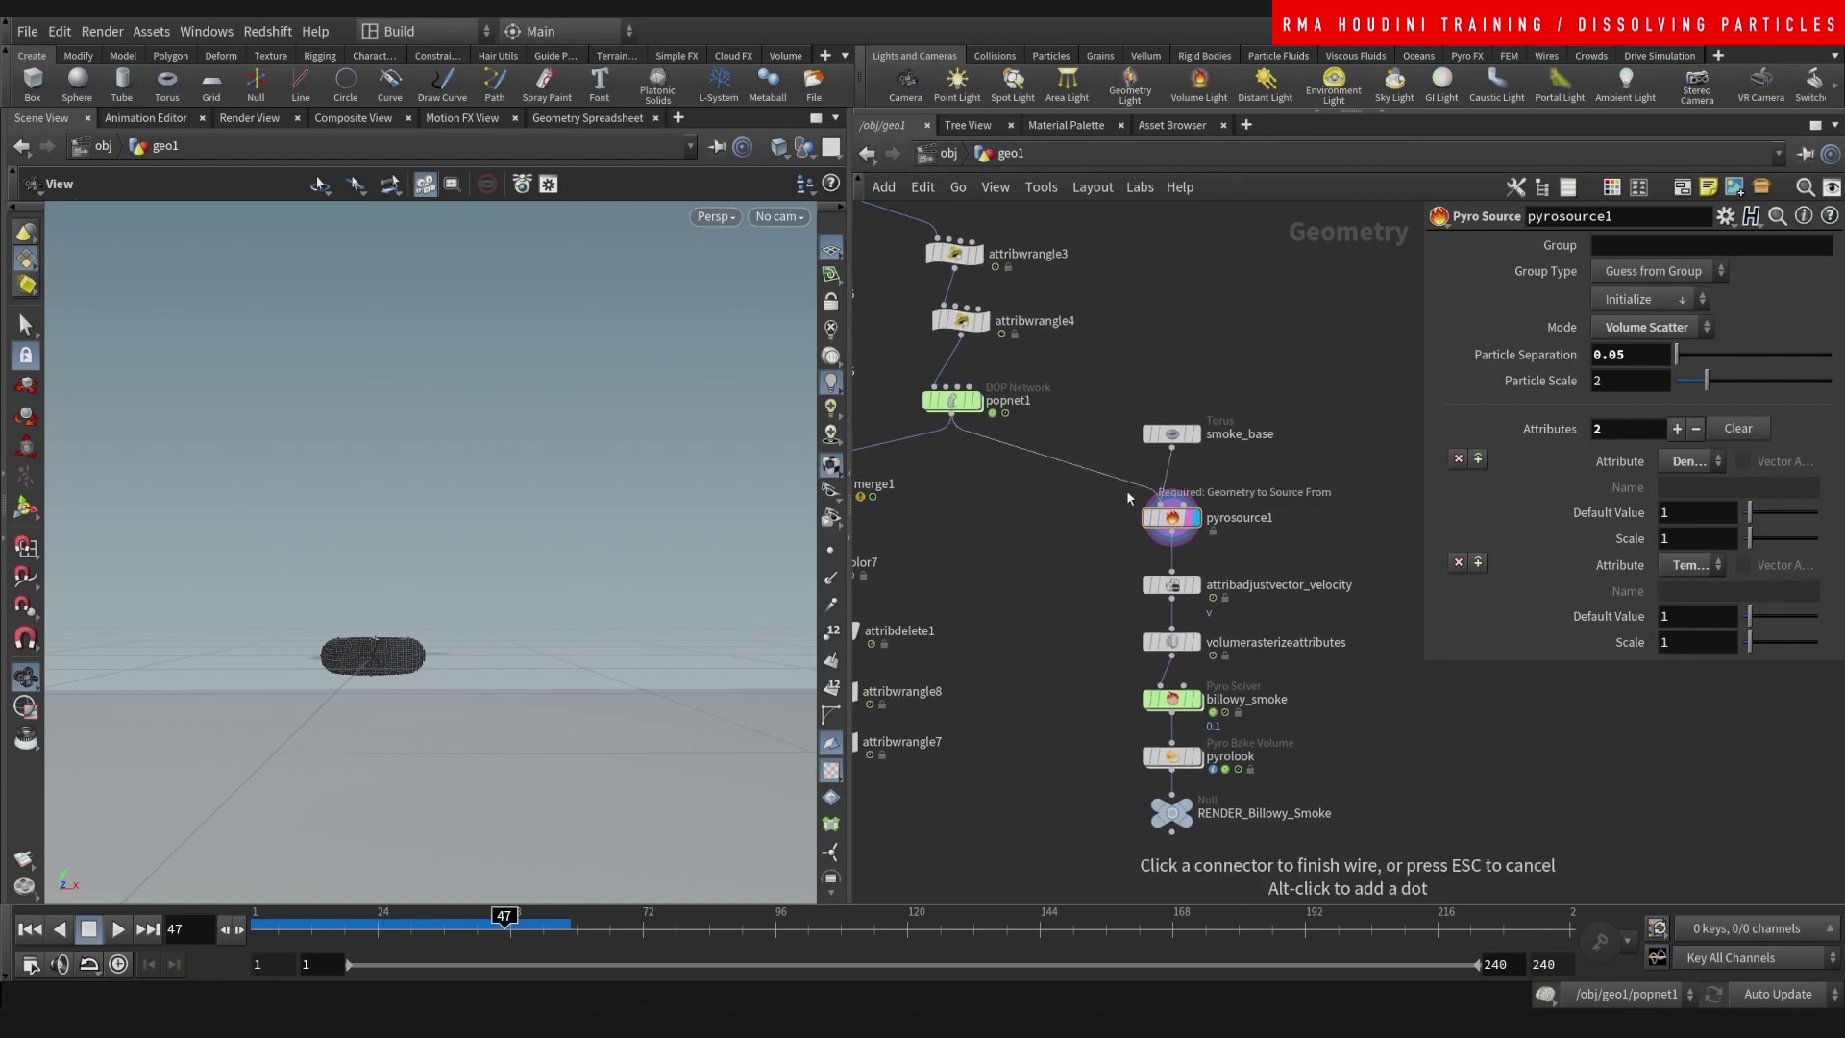
click(1160, 504)
middle_drag(1189, 443, 1120, 359)
drag(1116, 354, 1097, 438)
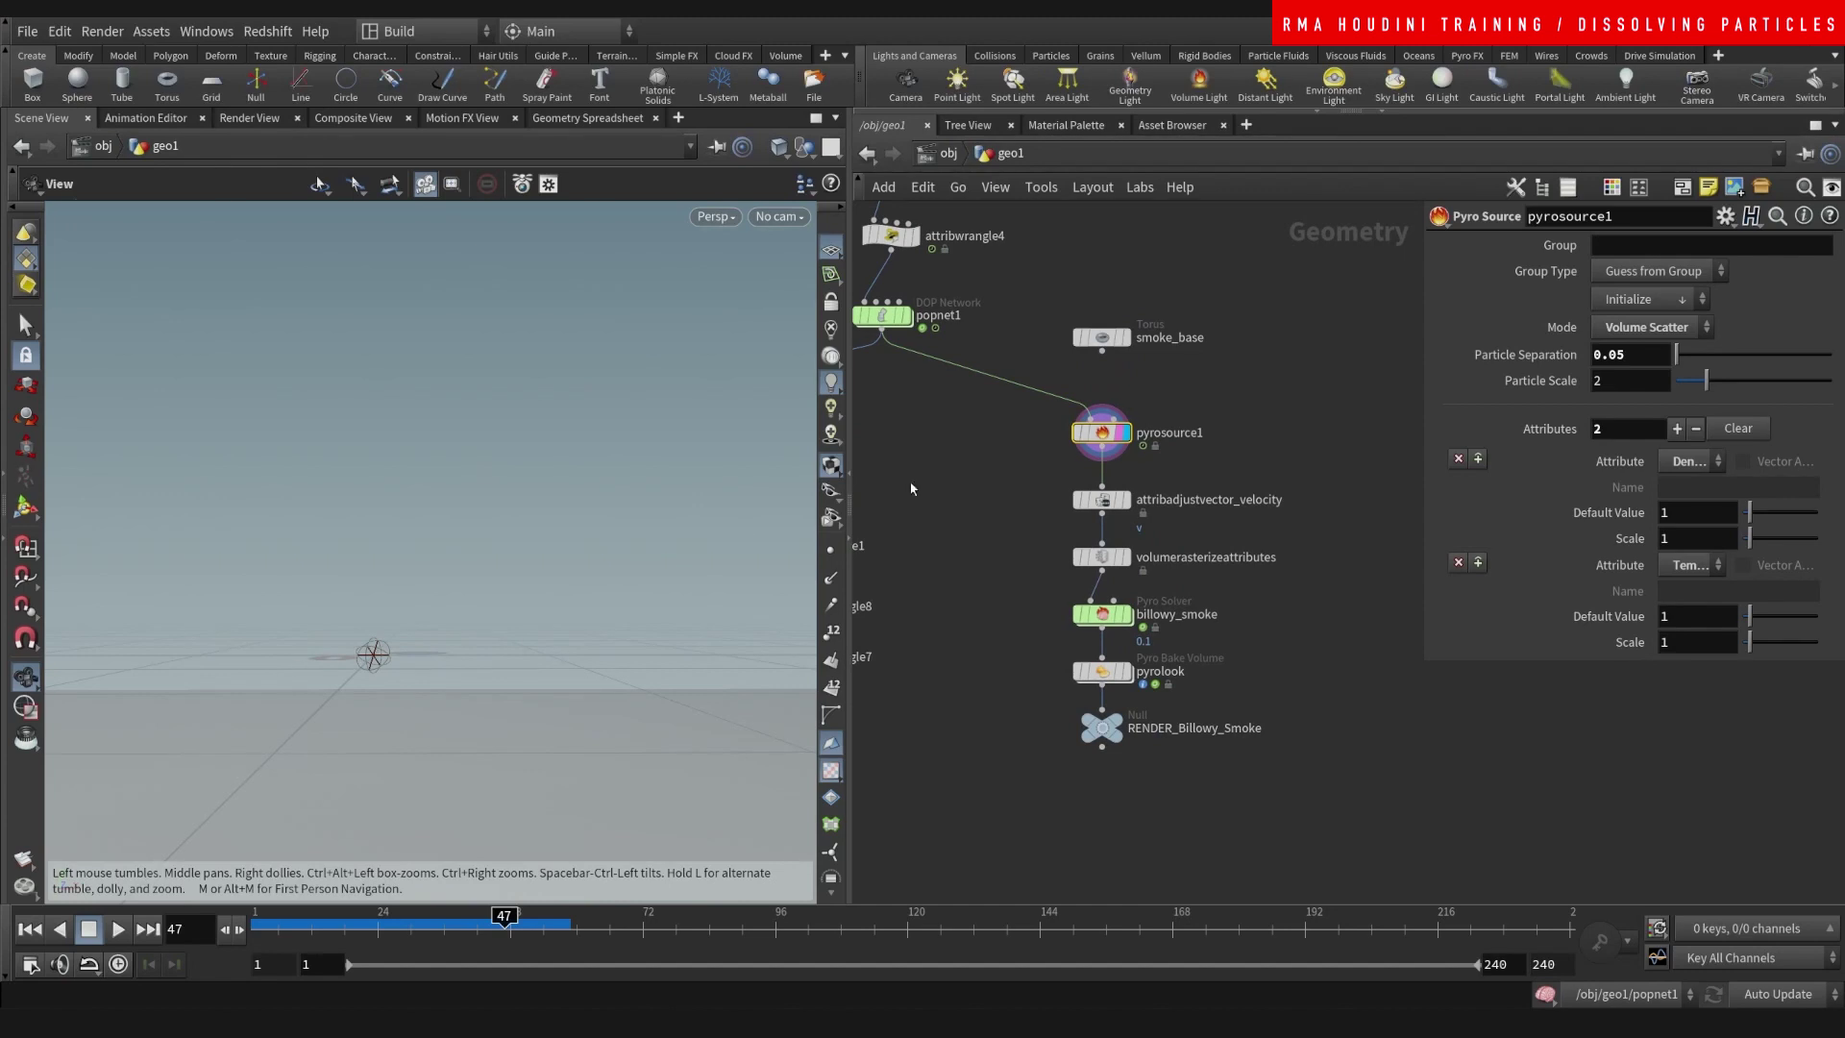
- Set the pyrosource1 mode to Keep Input and return the timeline to frame 1
click(1668, 327)
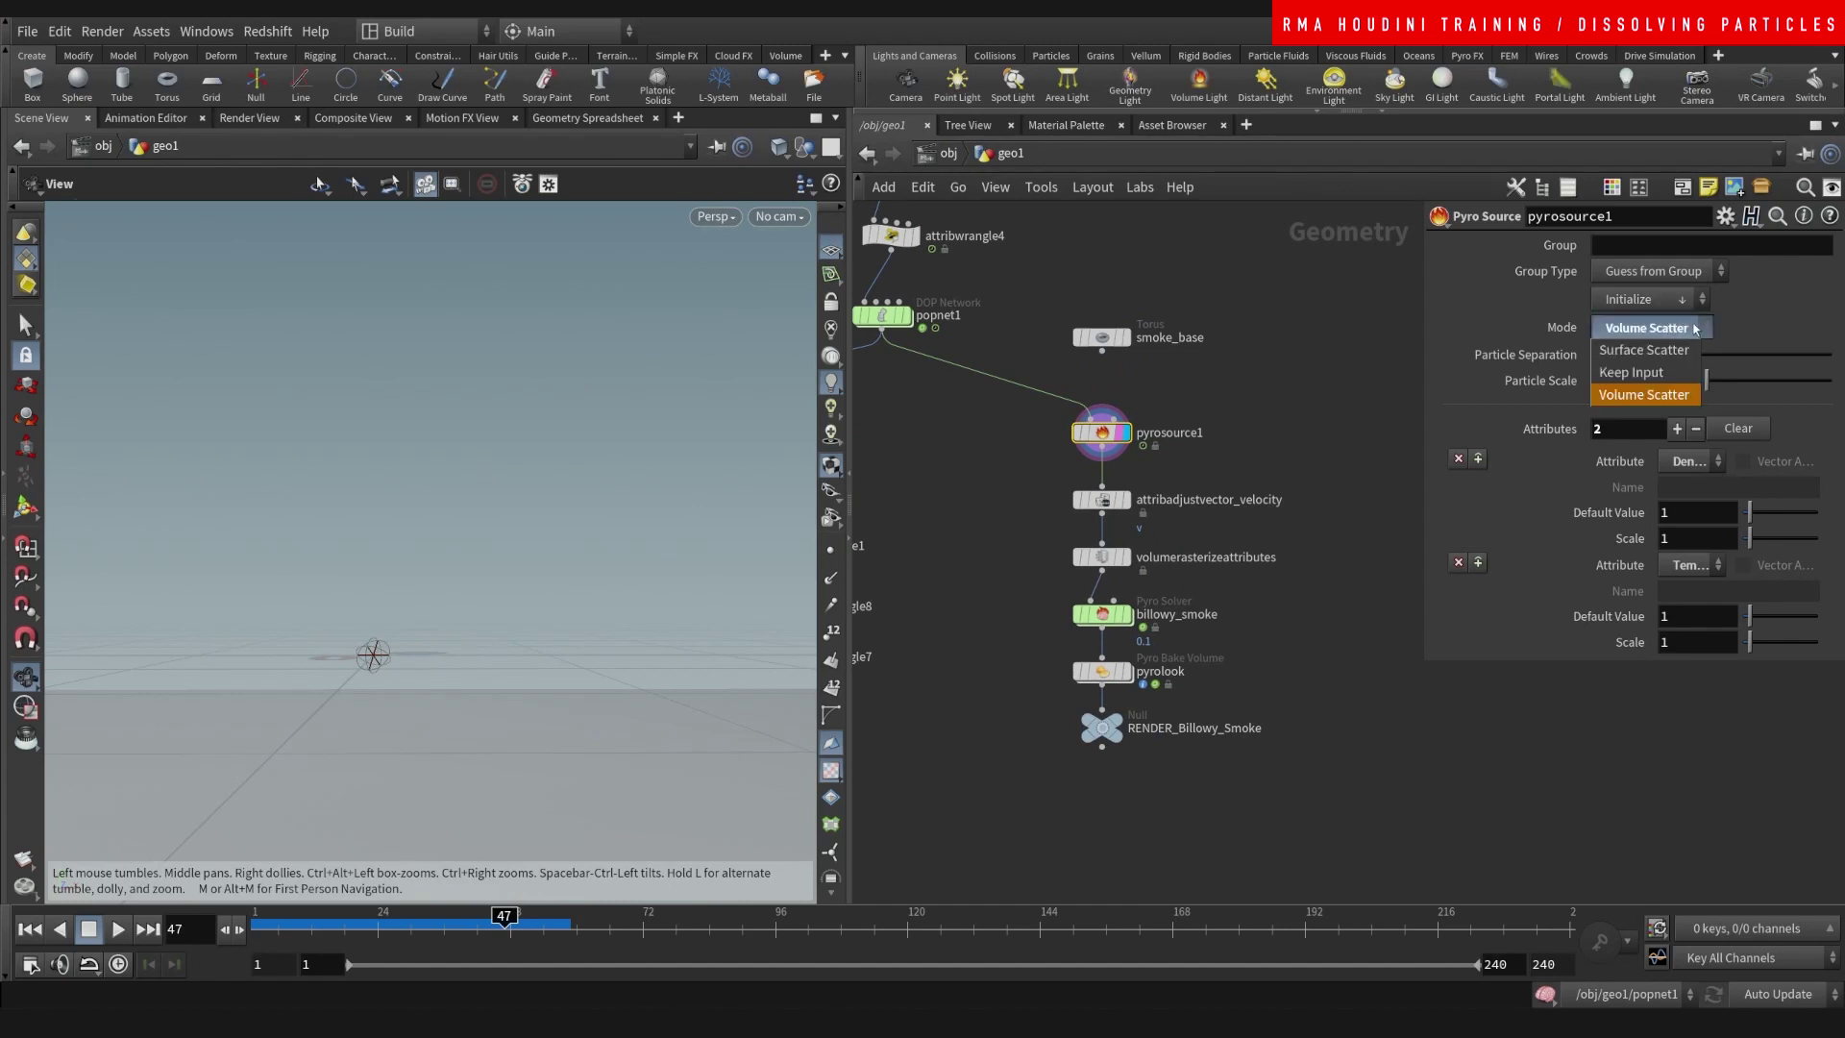
click(1645, 372)
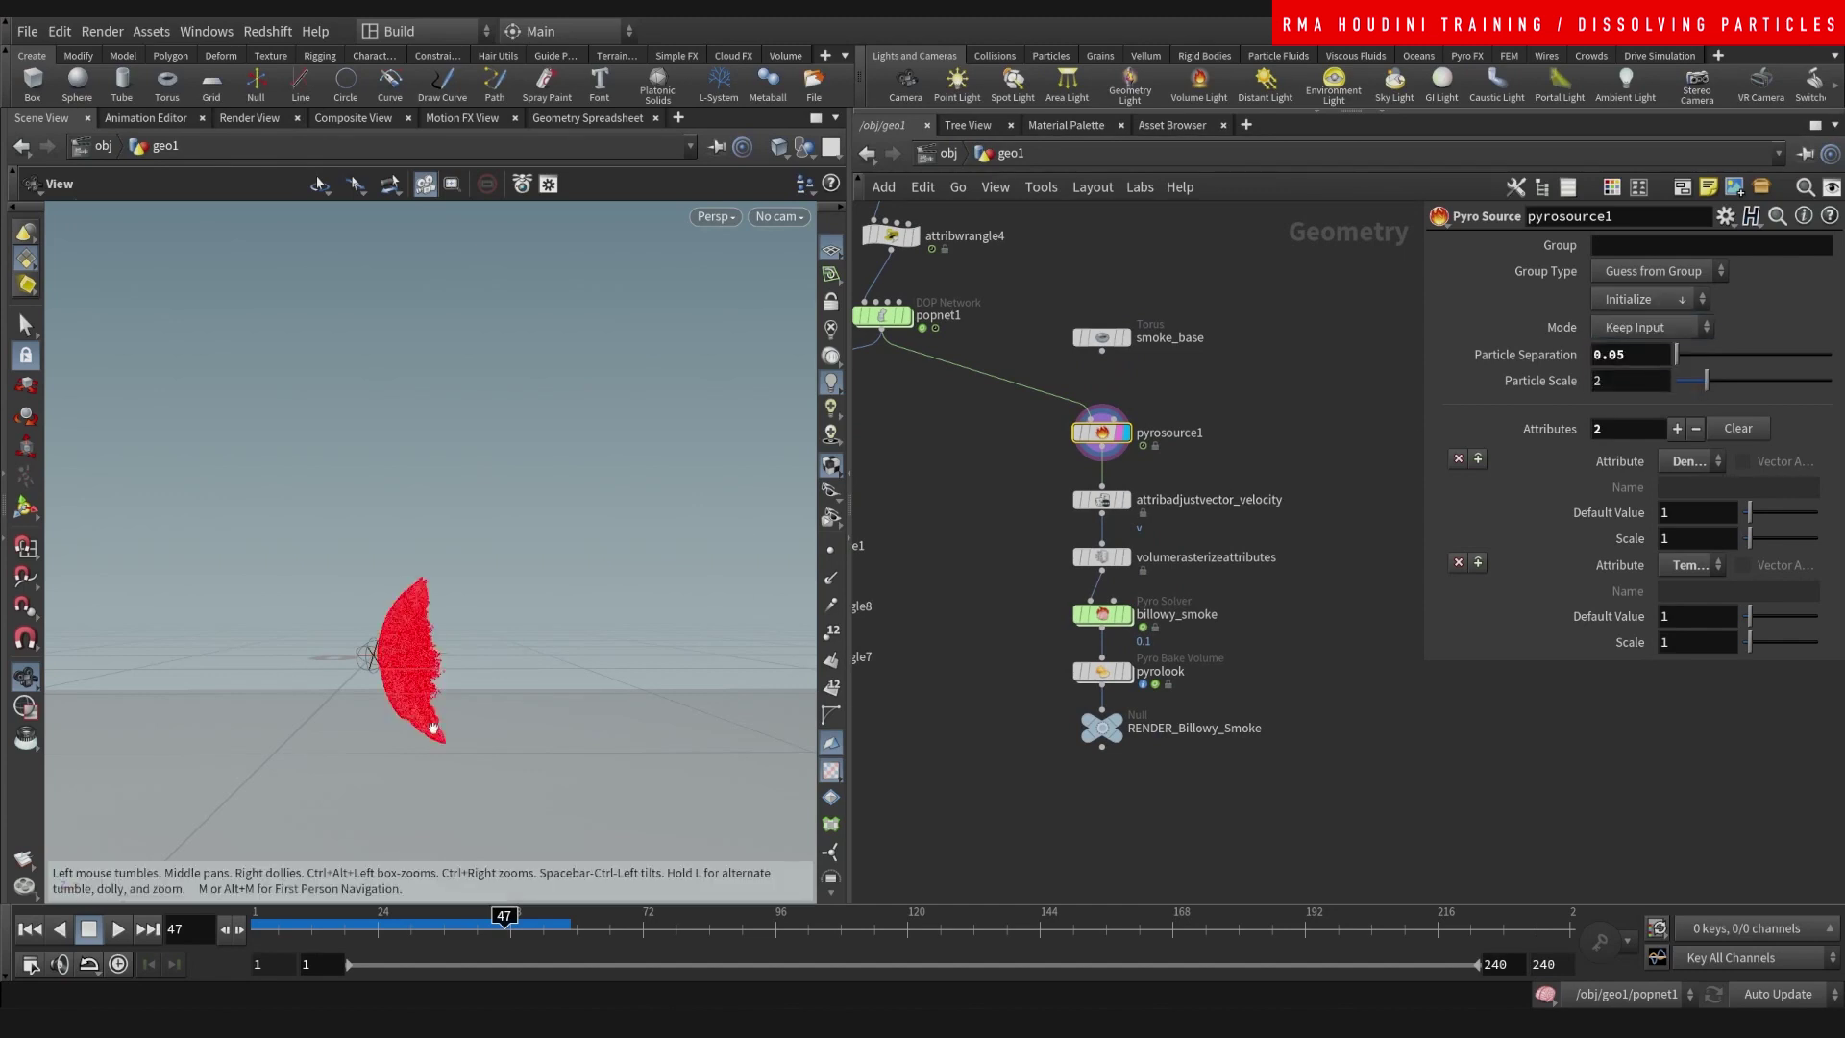
middle_drag(1270, 407, 1273, 375)
drag(382, 928, 252, 917)
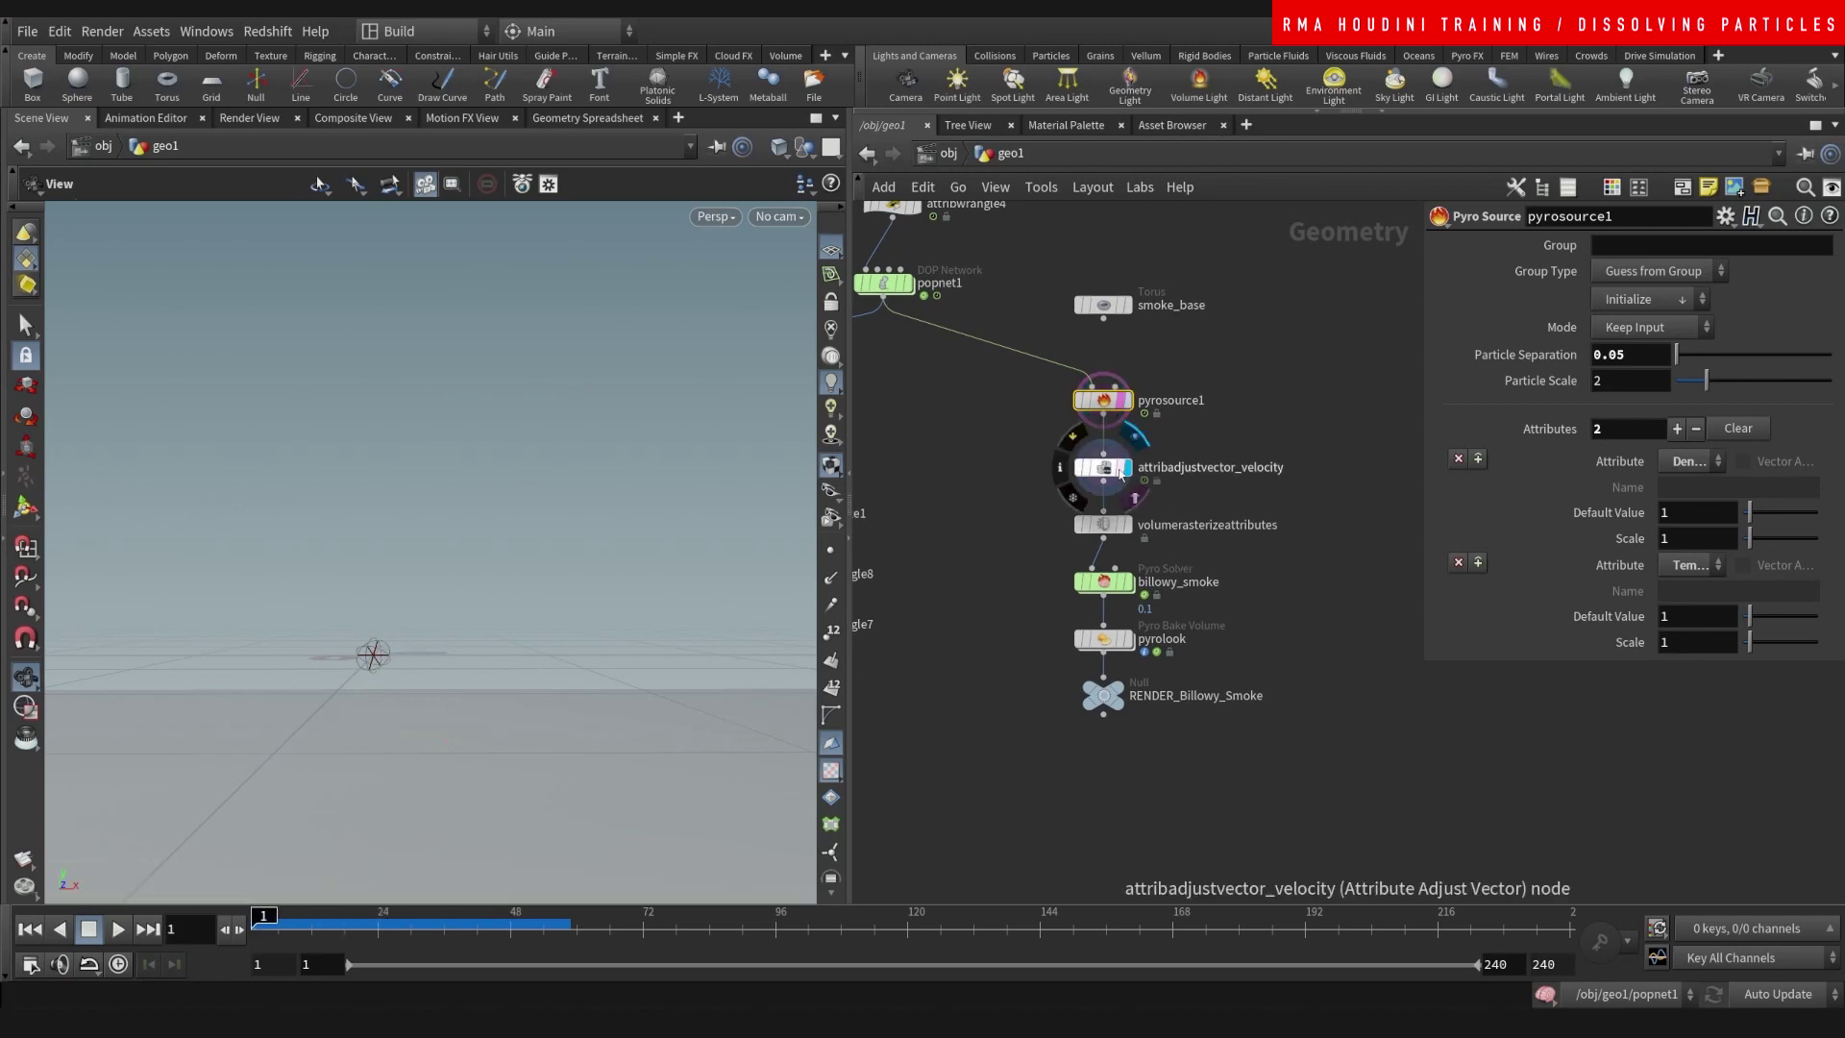
- Set the Initial Vector of attribadjustvector_velocity to 1, 0, 0
click(1105, 468)
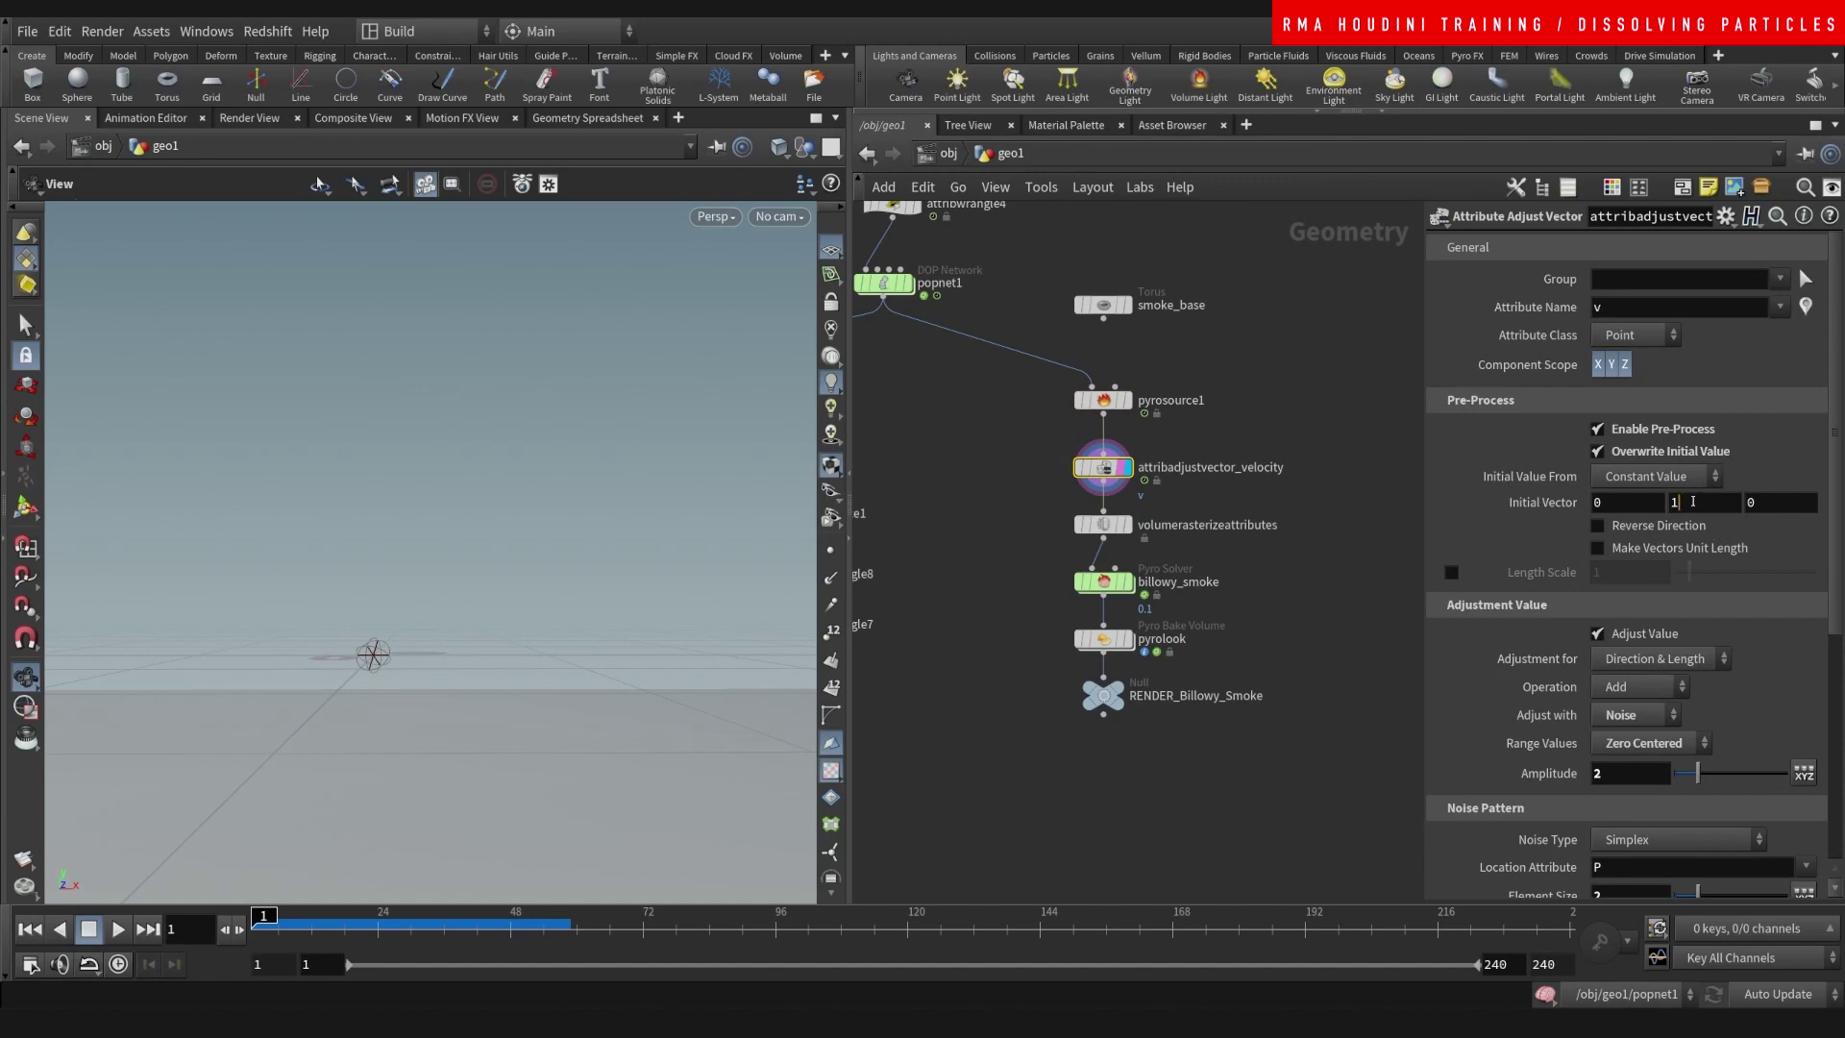
key(Return)
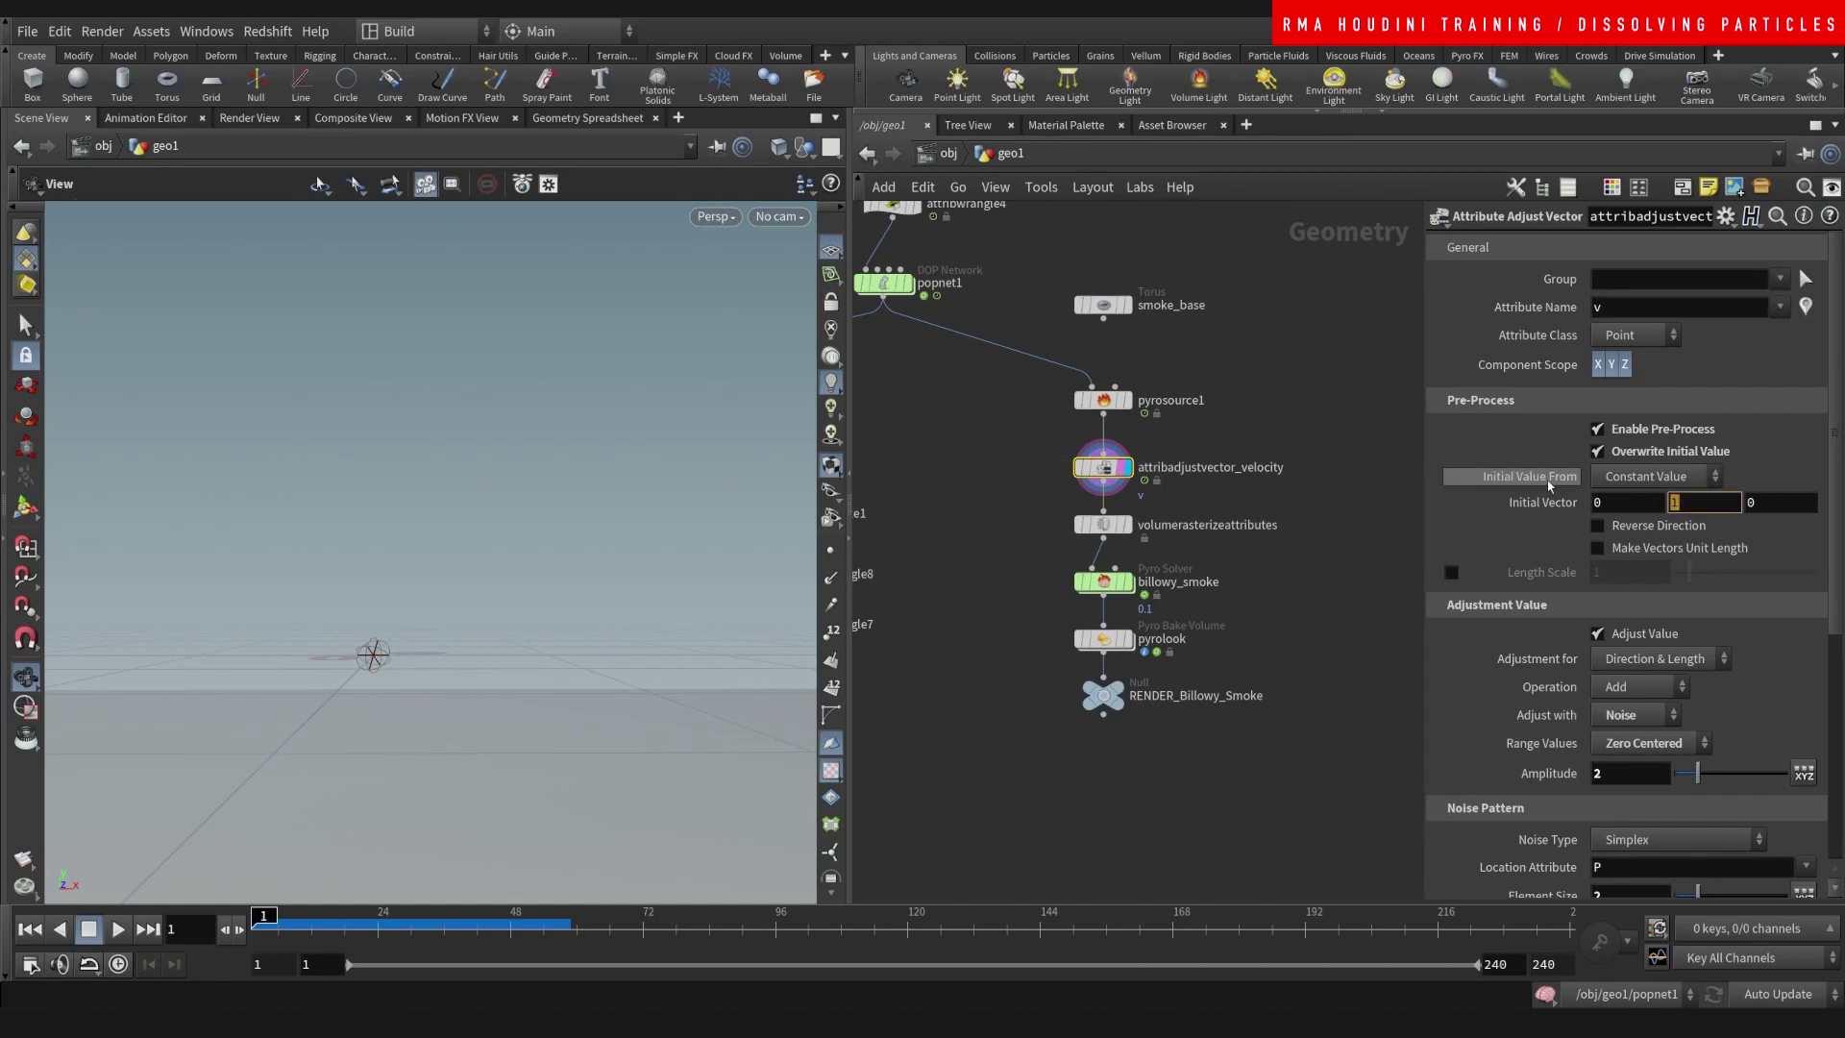
mouse_move(1548, 485)
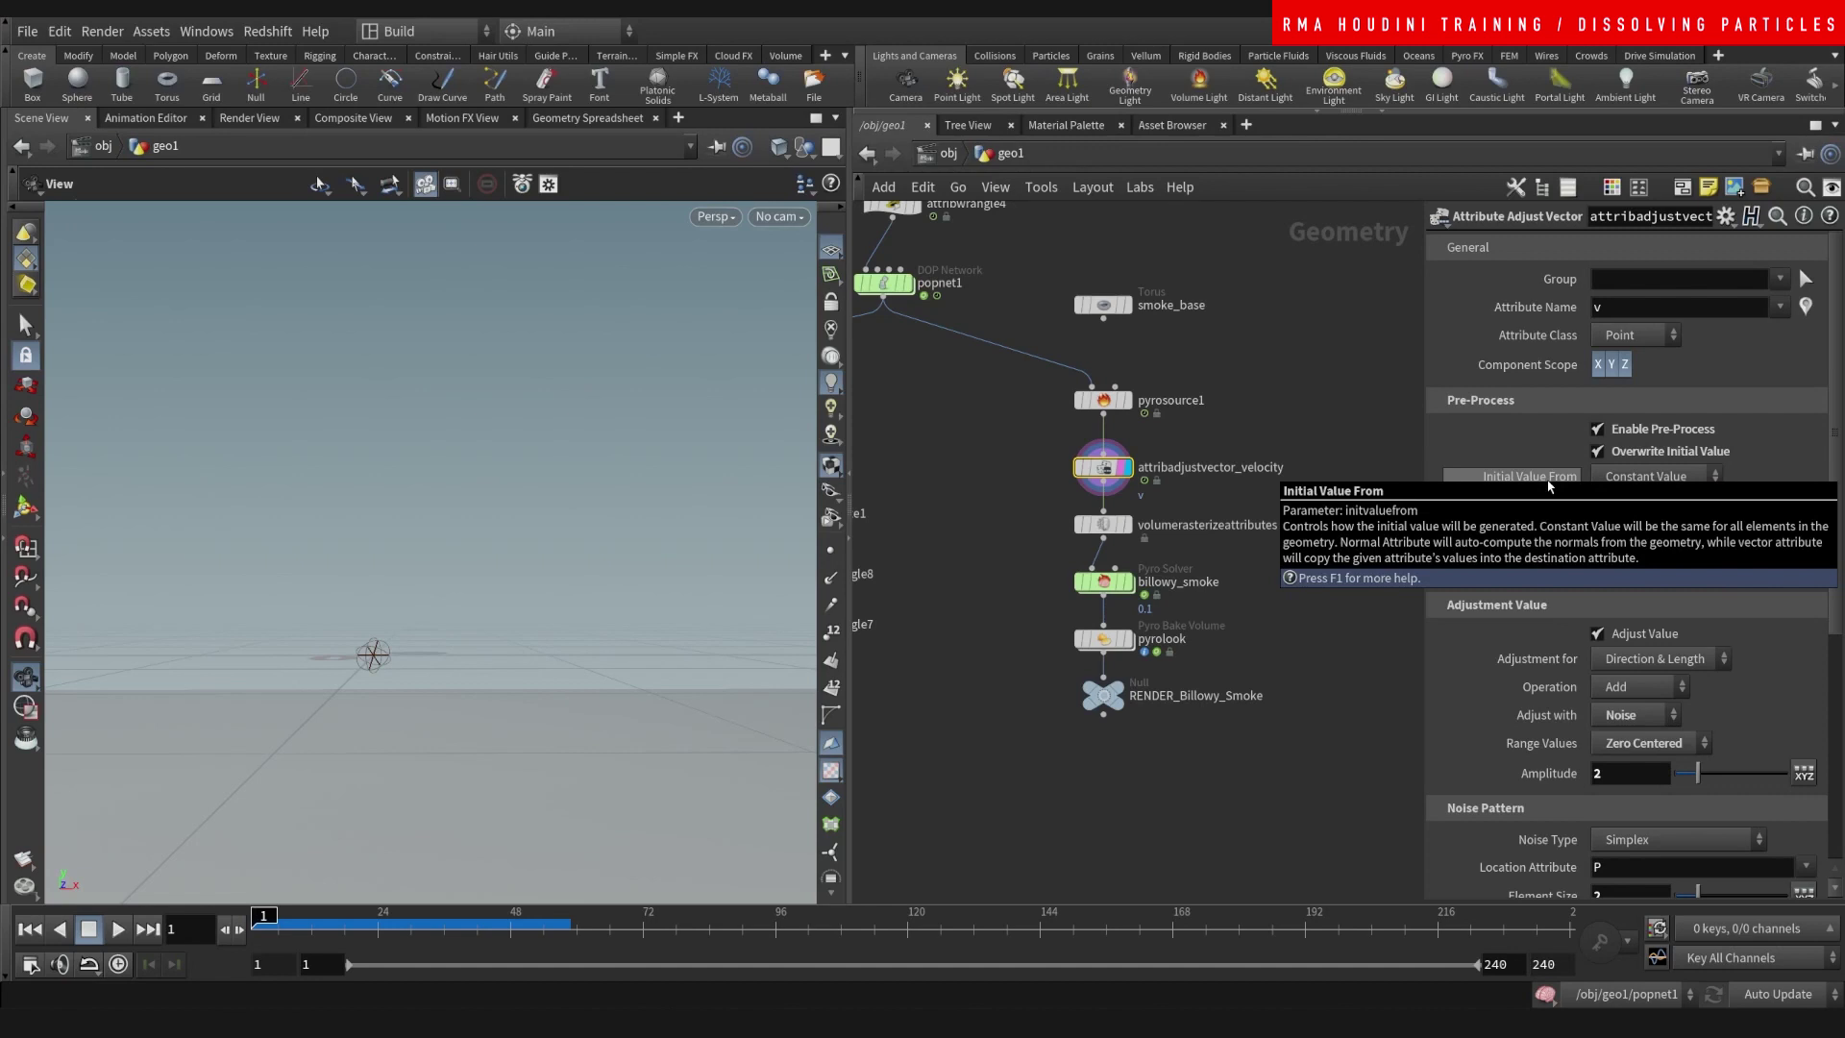
double_click(1635, 499)
text(1)
click(1370, 569)
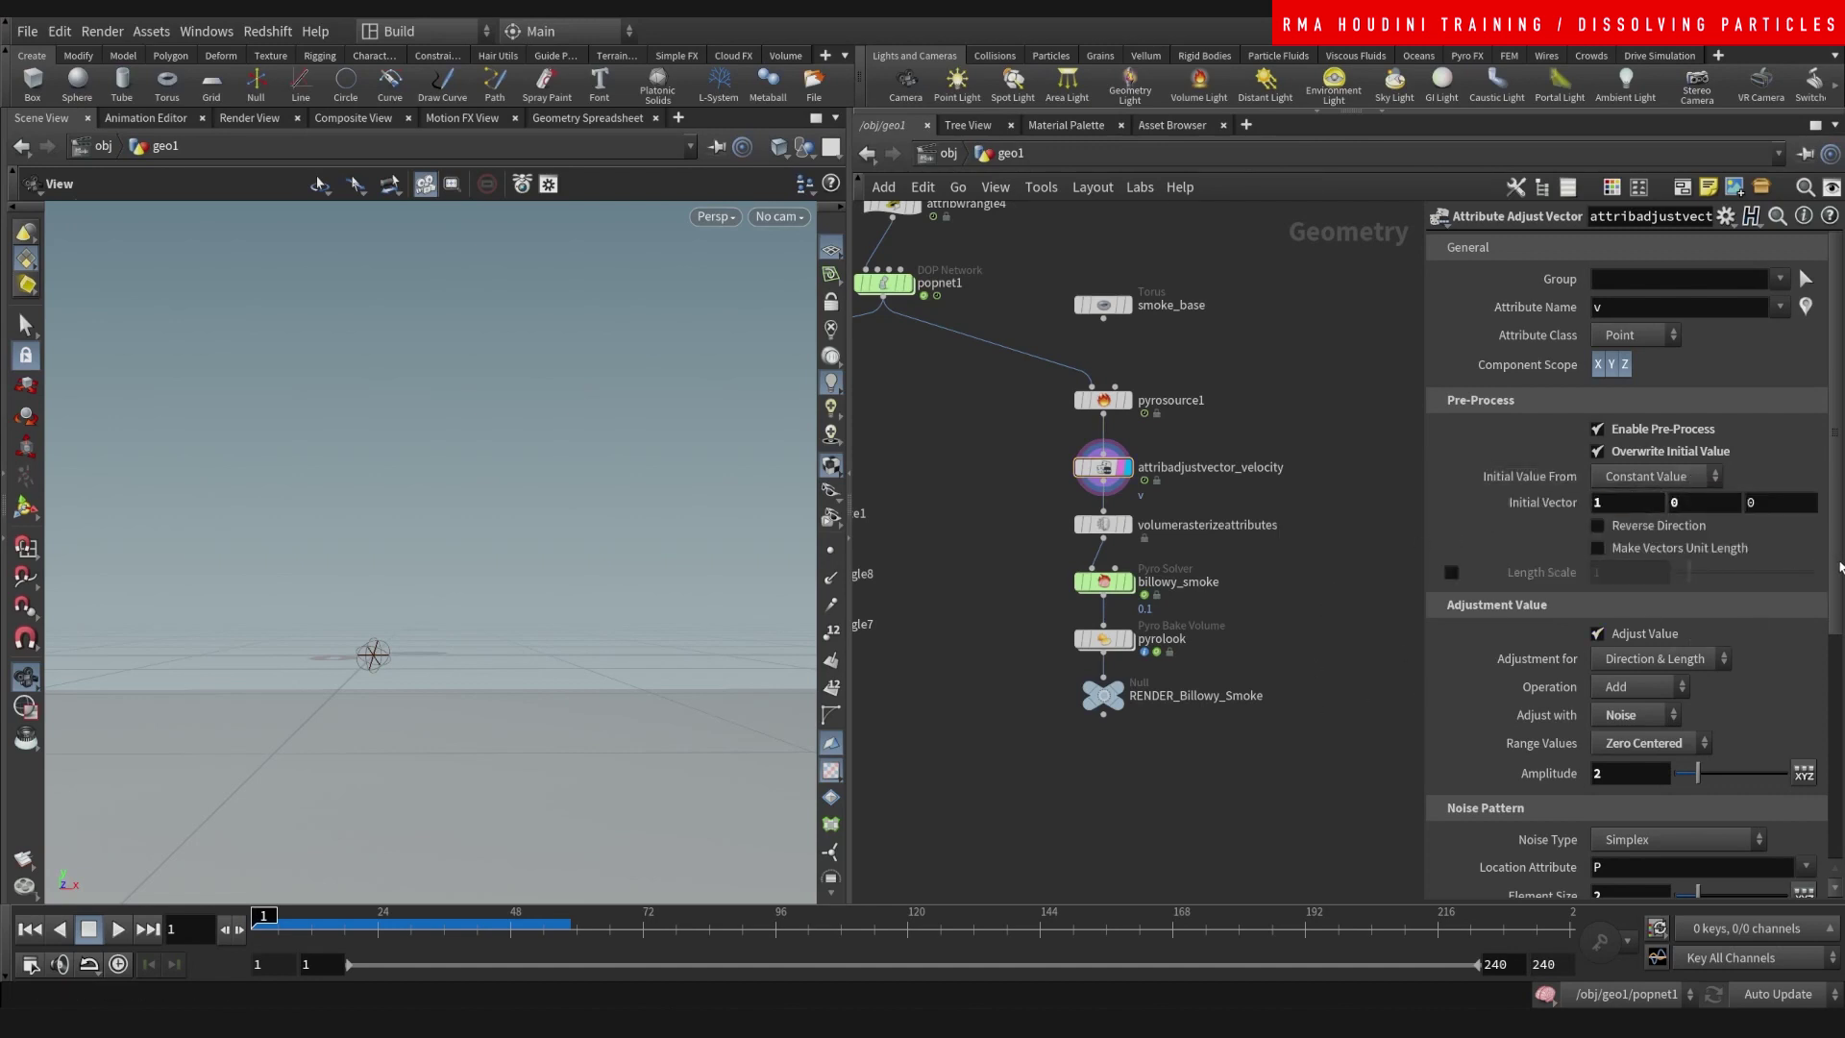
- Examine the noise settings of attribadjustvector_velocity and the rasterization settings of volumerasterizeattributes
scroll(1816, 672, down, 5)
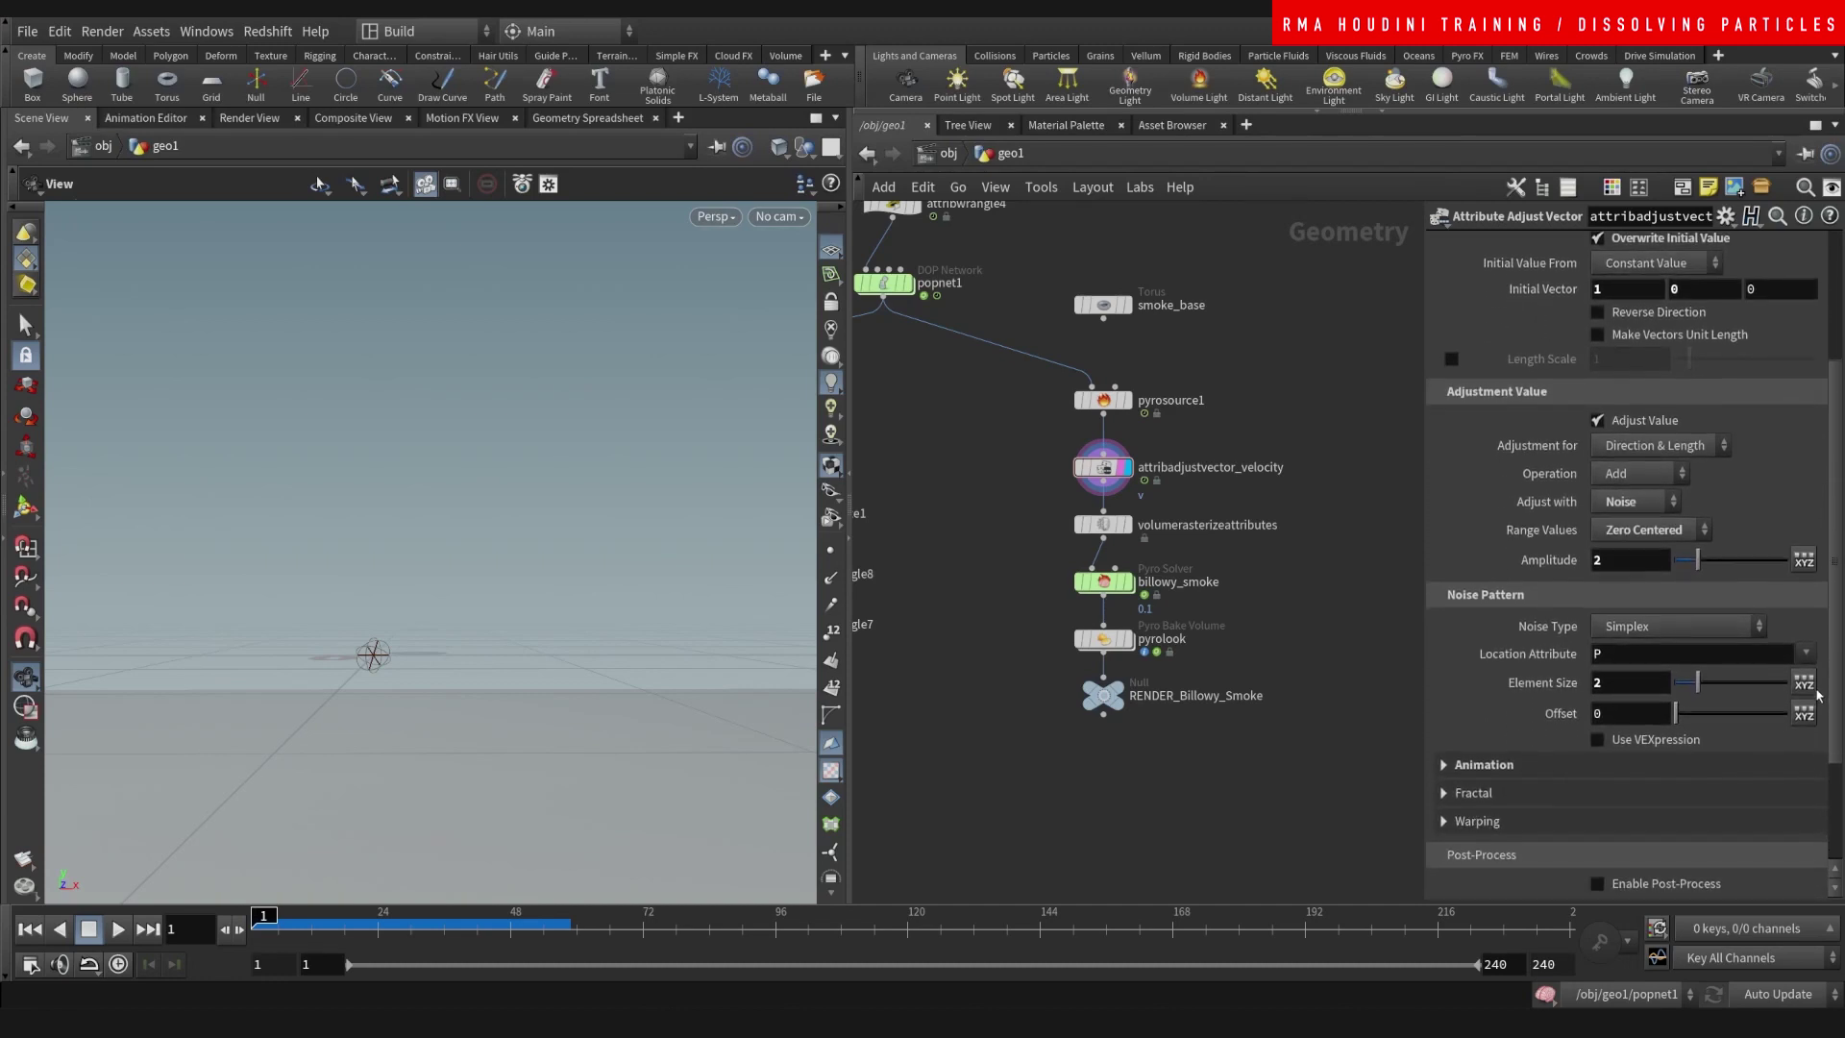
scroll(1816, 694, down, 1)
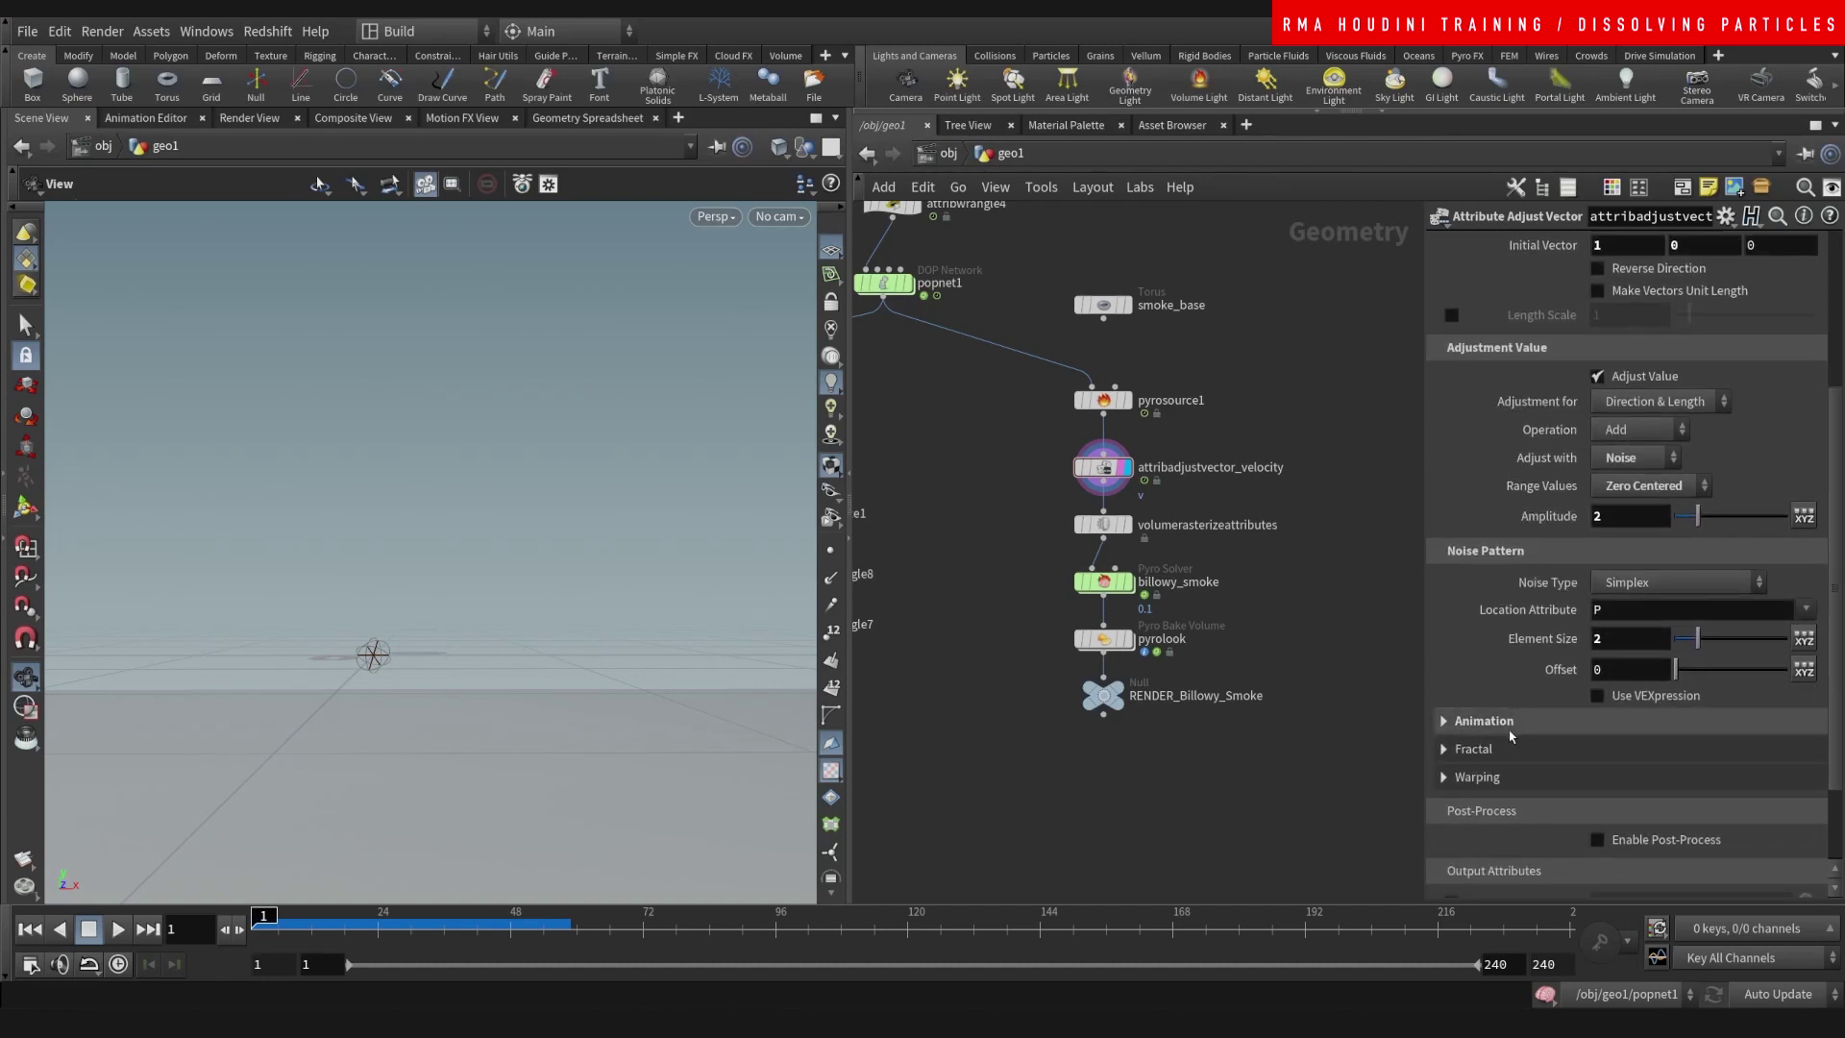
middle_drag(1300, 653, 1294, 634)
drag(1025, 489, 1143, 538)
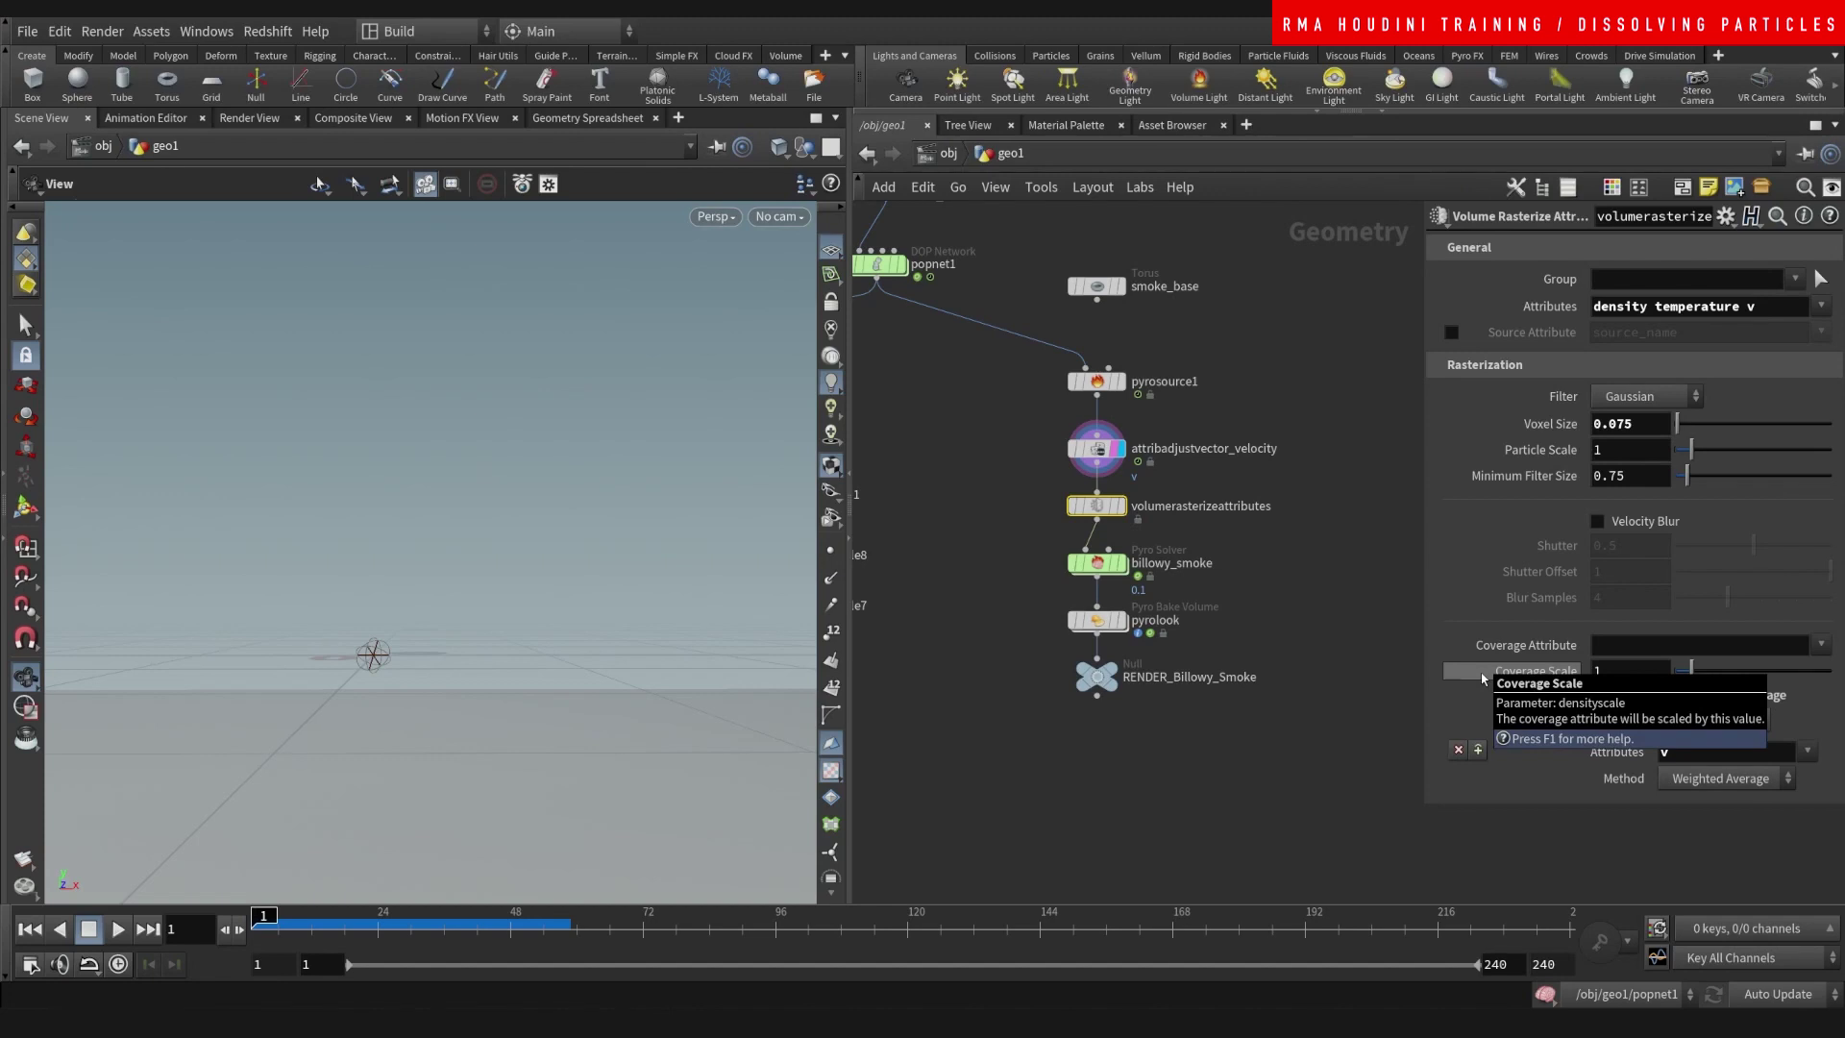
- Display the billowy_smoke Pyro Solver and widen its parameter pane to expose all parameter categories
click(1098, 563)
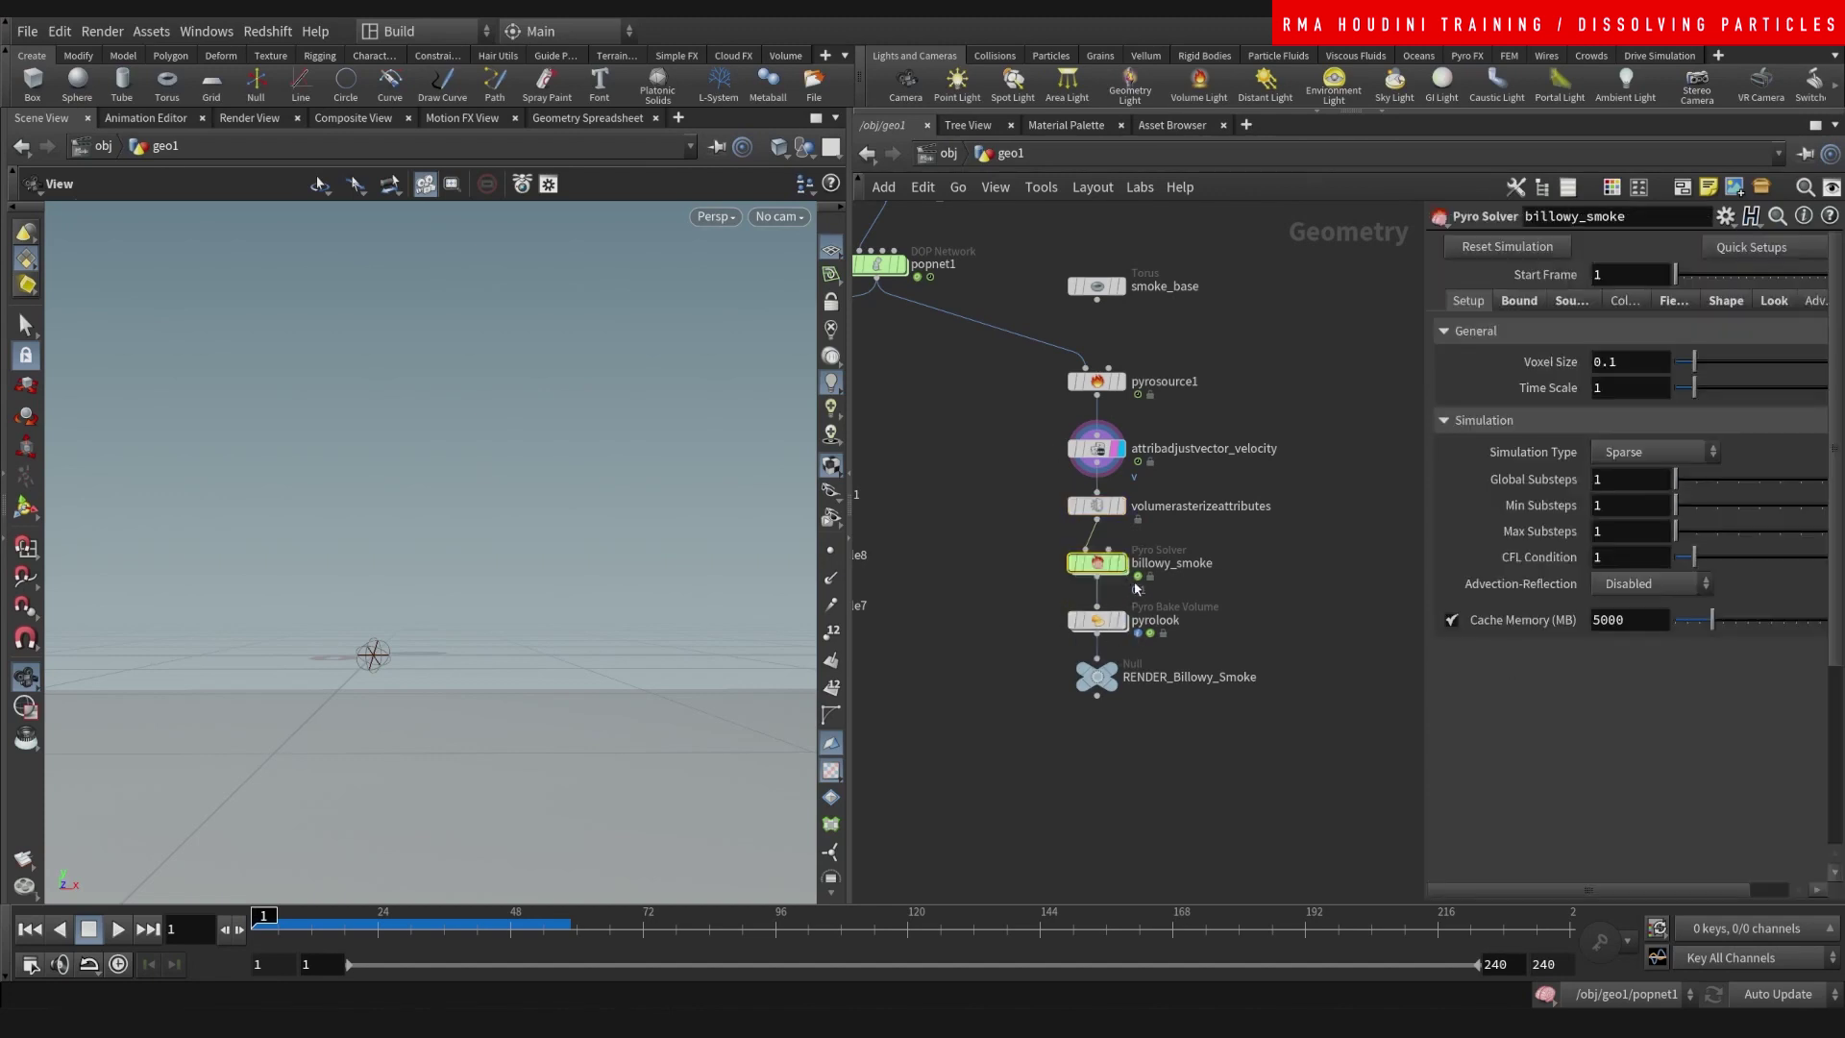
click(1122, 564)
drag(1121, 565, 1105, 564)
click(1113, 564)
drag(1426, 336, 1297, 332)
key(h)
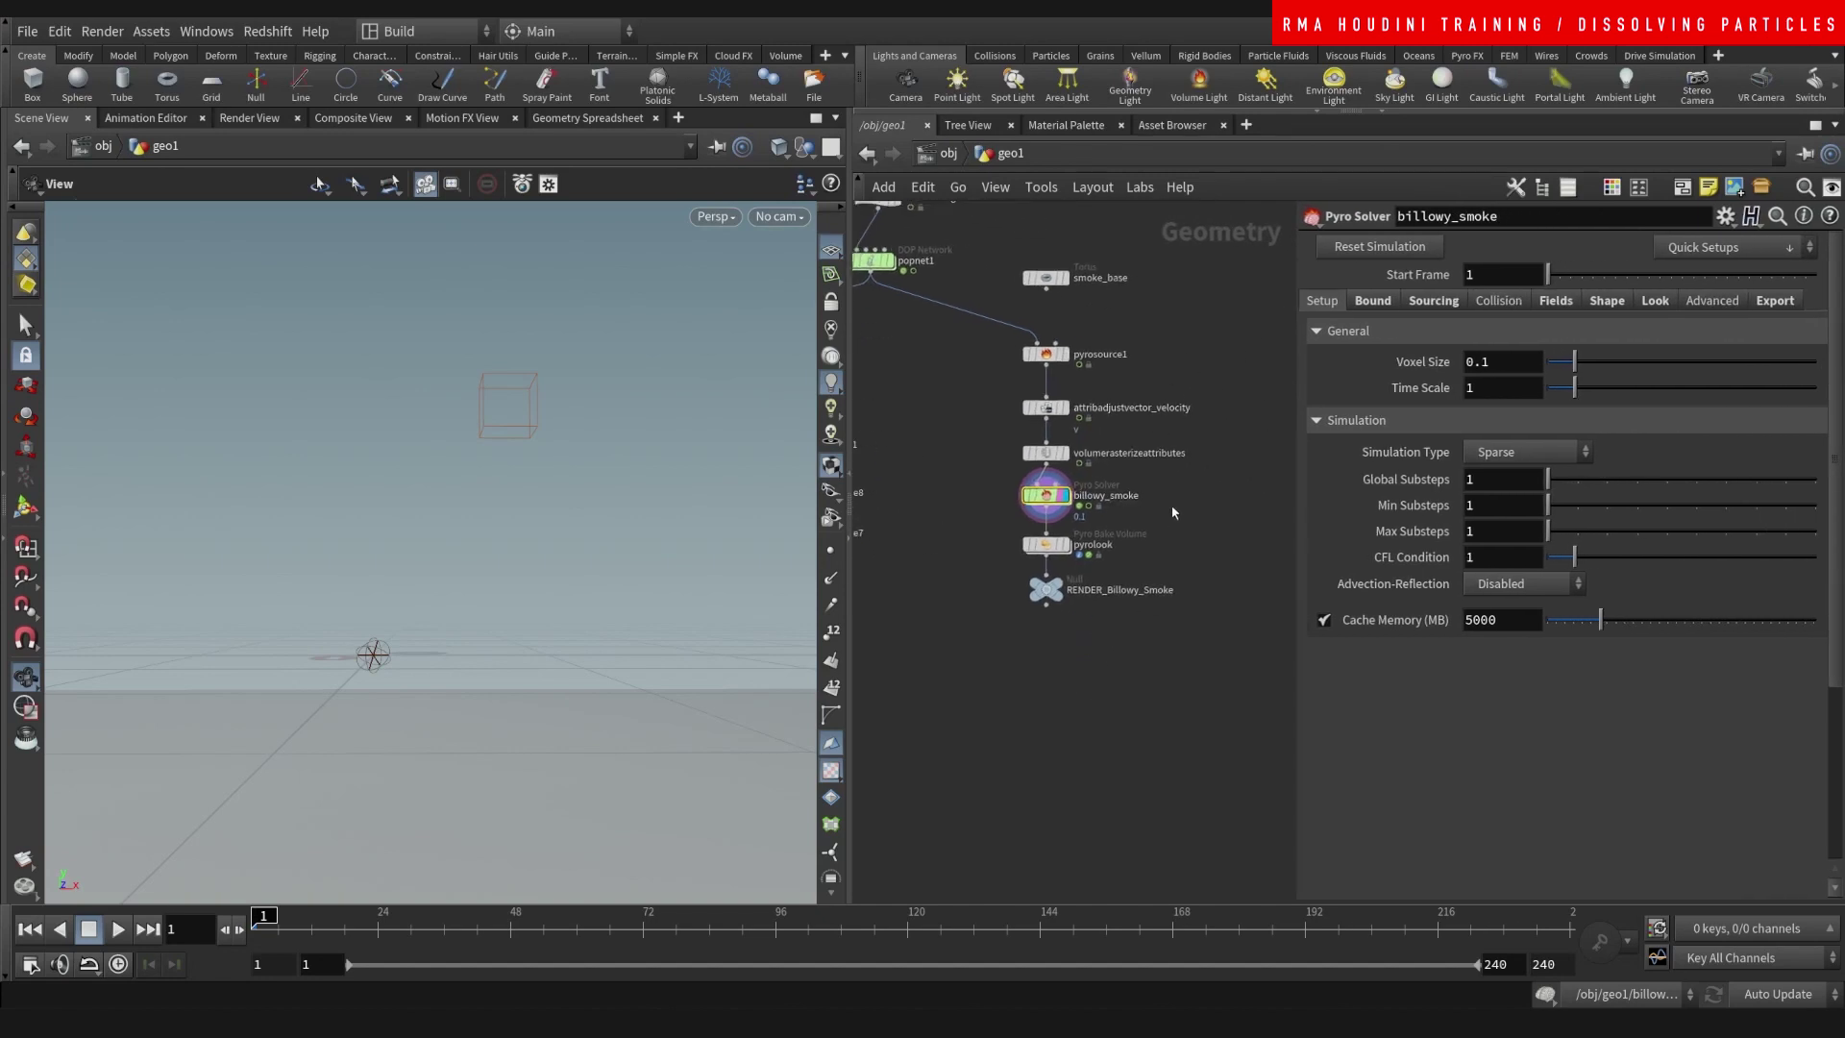
- Play the billowy_smoke simulation to about frame 63 to review the smoke, and return the timeline to frame 1
scroll(1174, 515, up, 1)
click(119, 929)
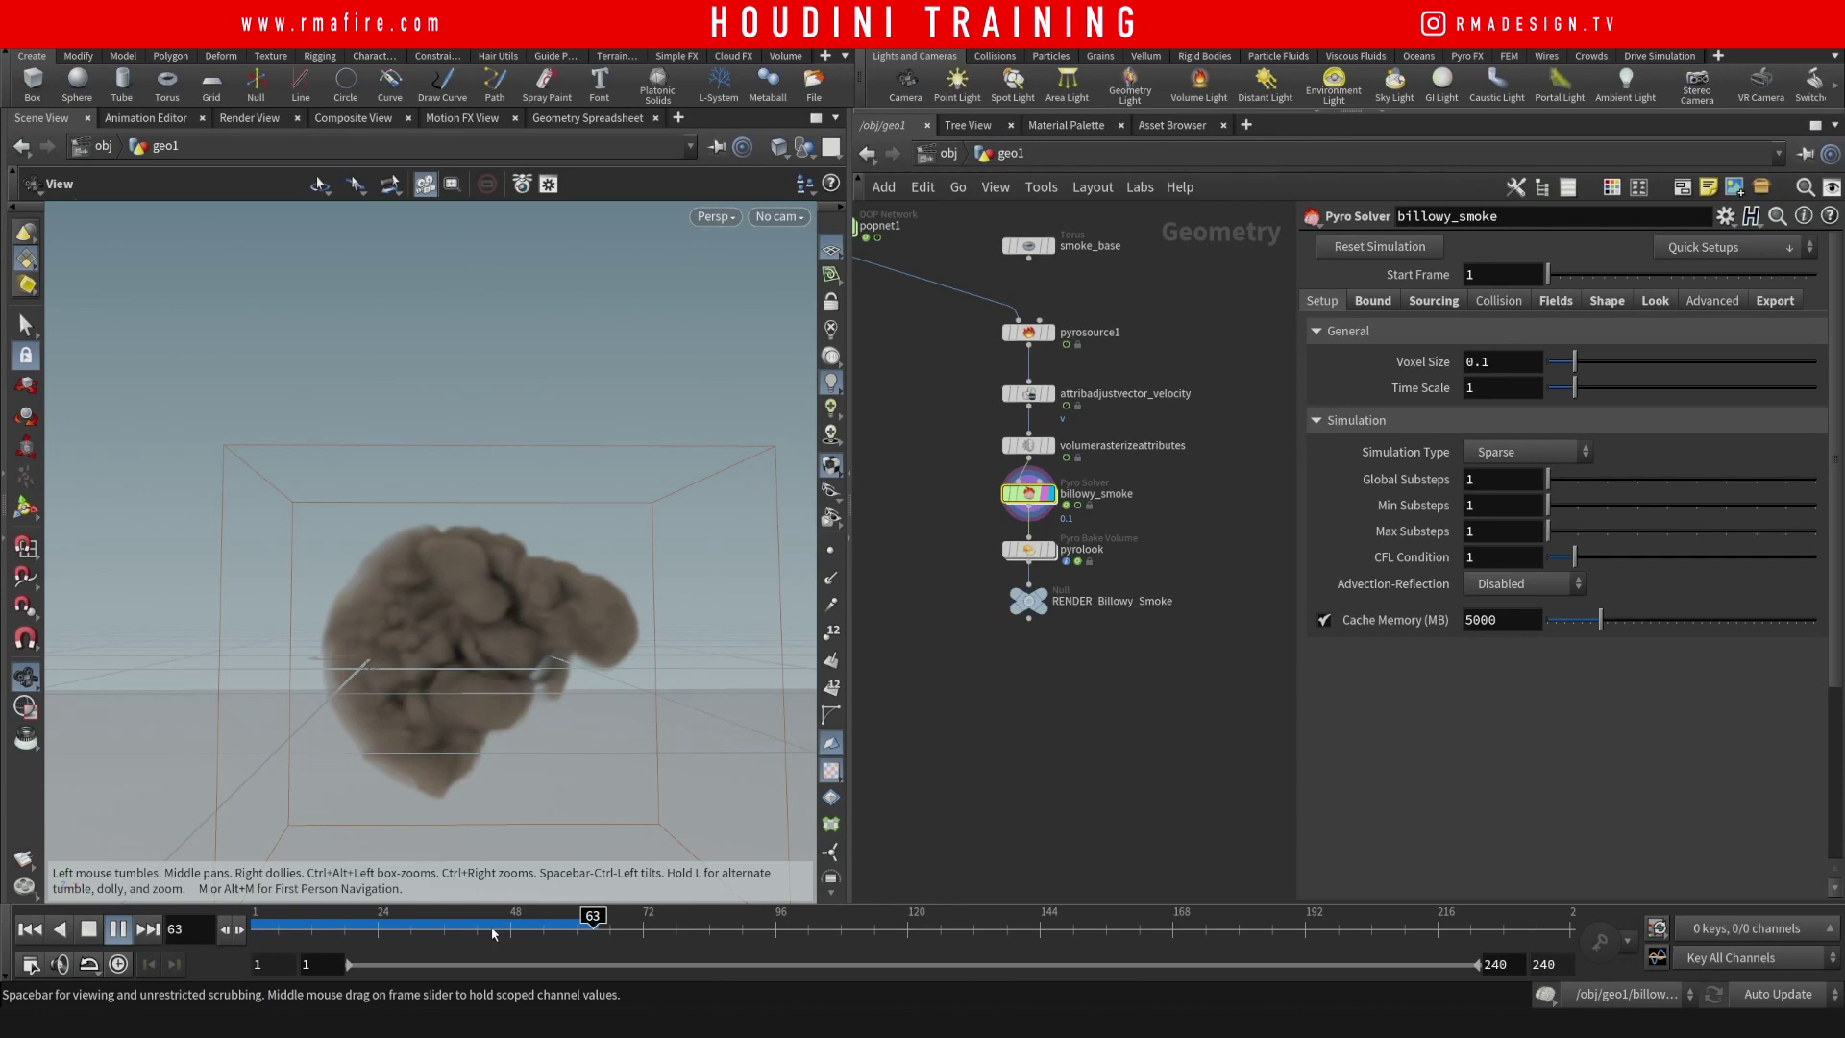
click(305, 920)
mouse_move(305, 921)
mouse_down()
mouse_move(533, 920)
mouse_move(256, 920)
mouse_up()
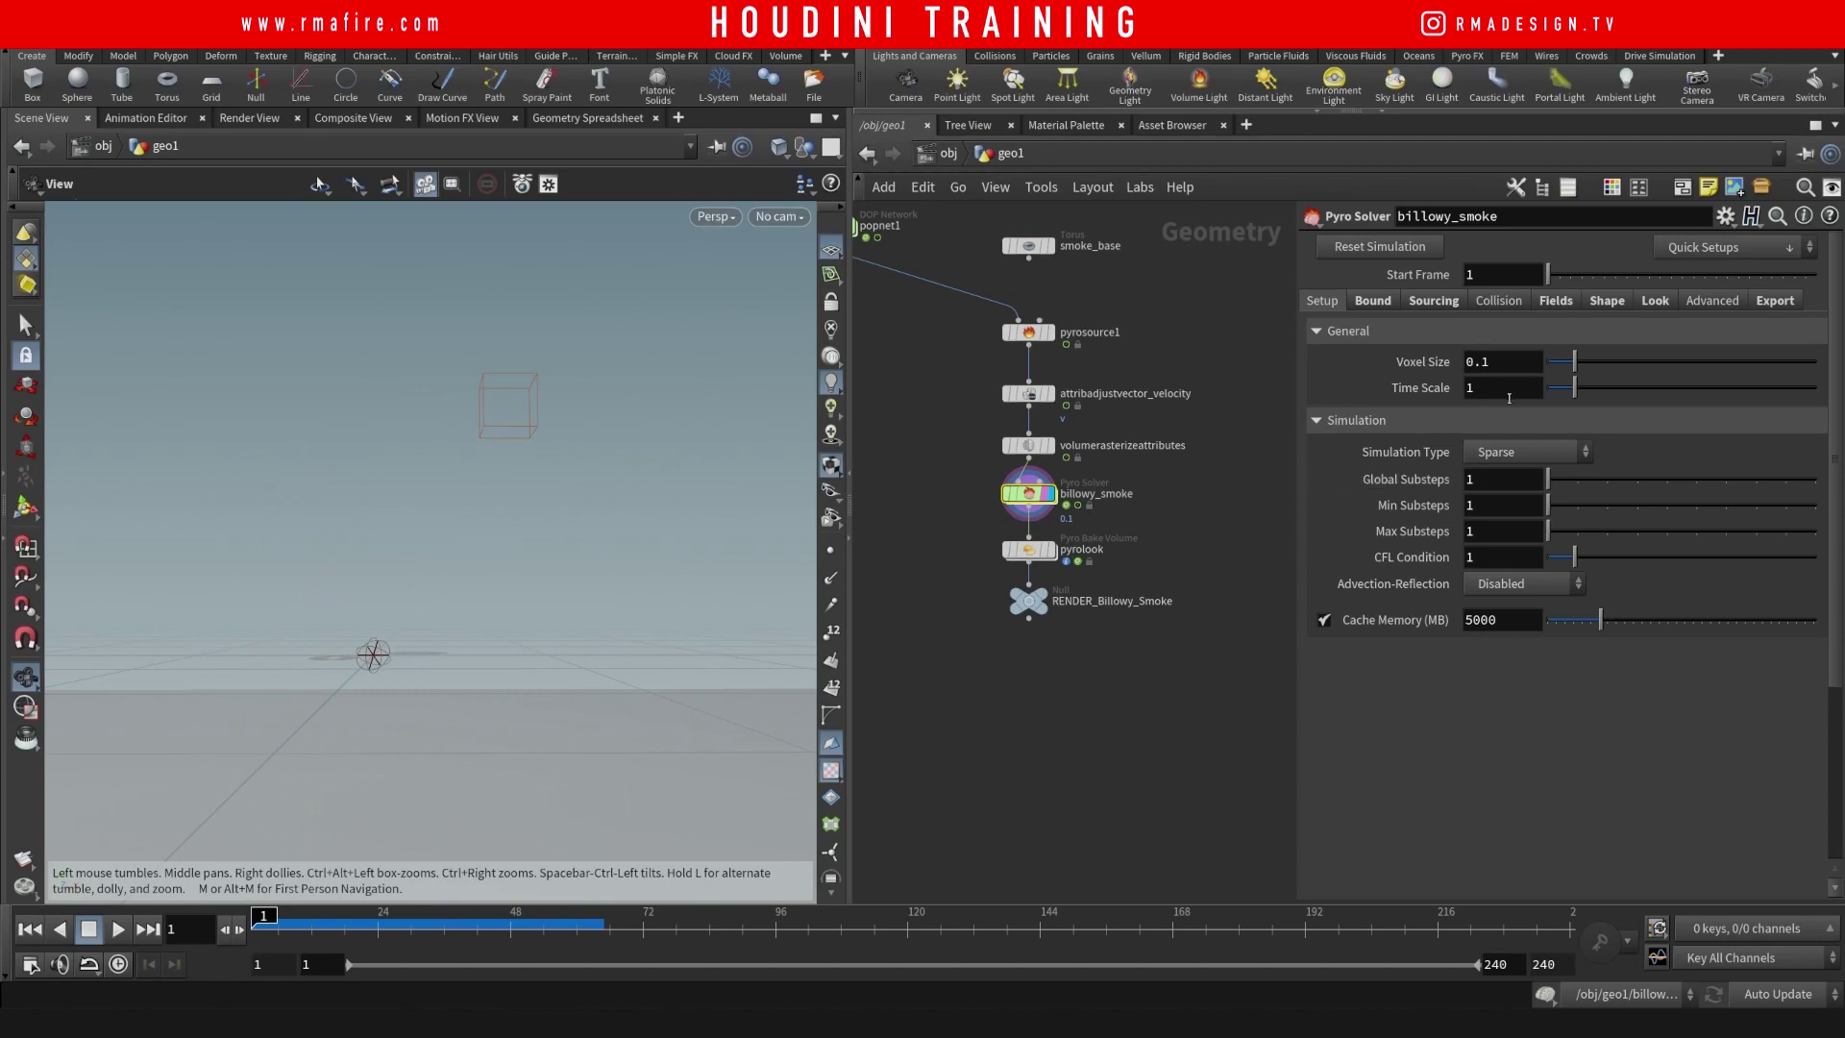
- Examine the billowy_smoke solver's bound, sourcing and collision settings and the noise settings of attribadjustvector_velocity
click(1384, 301)
click(1028, 393)
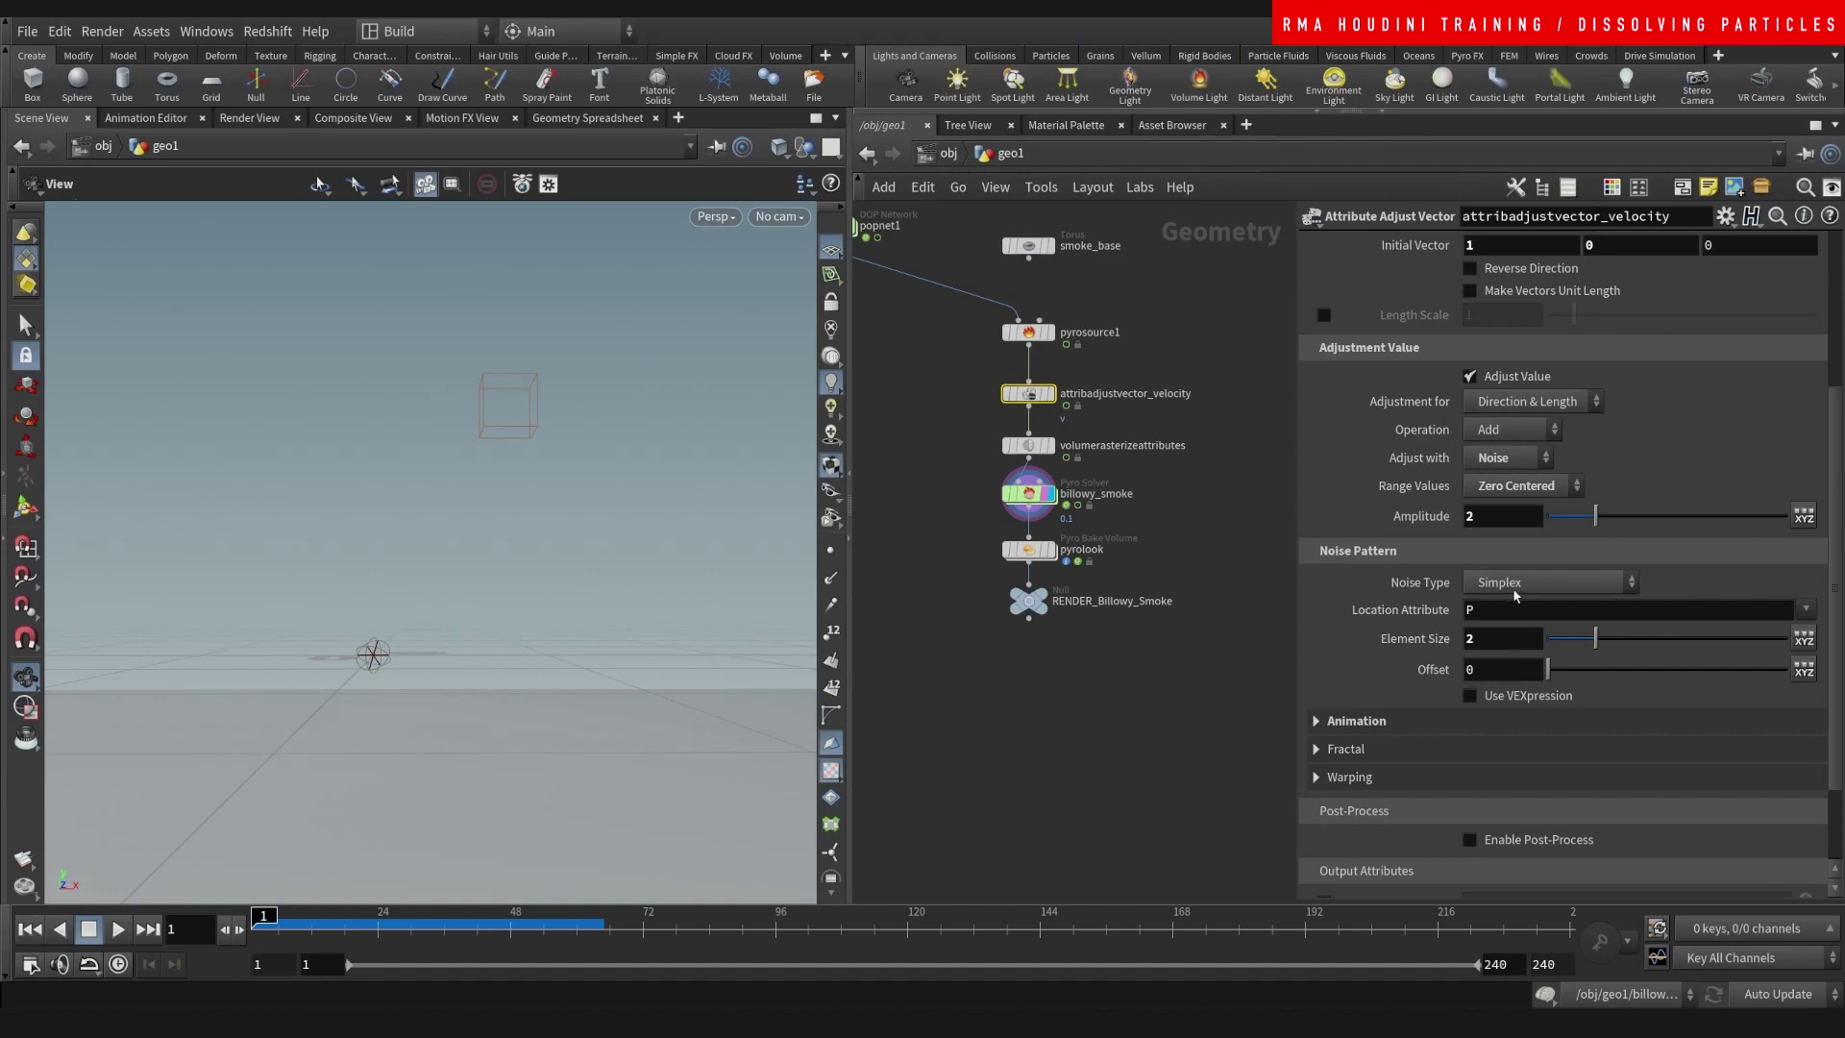
click(1026, 493)
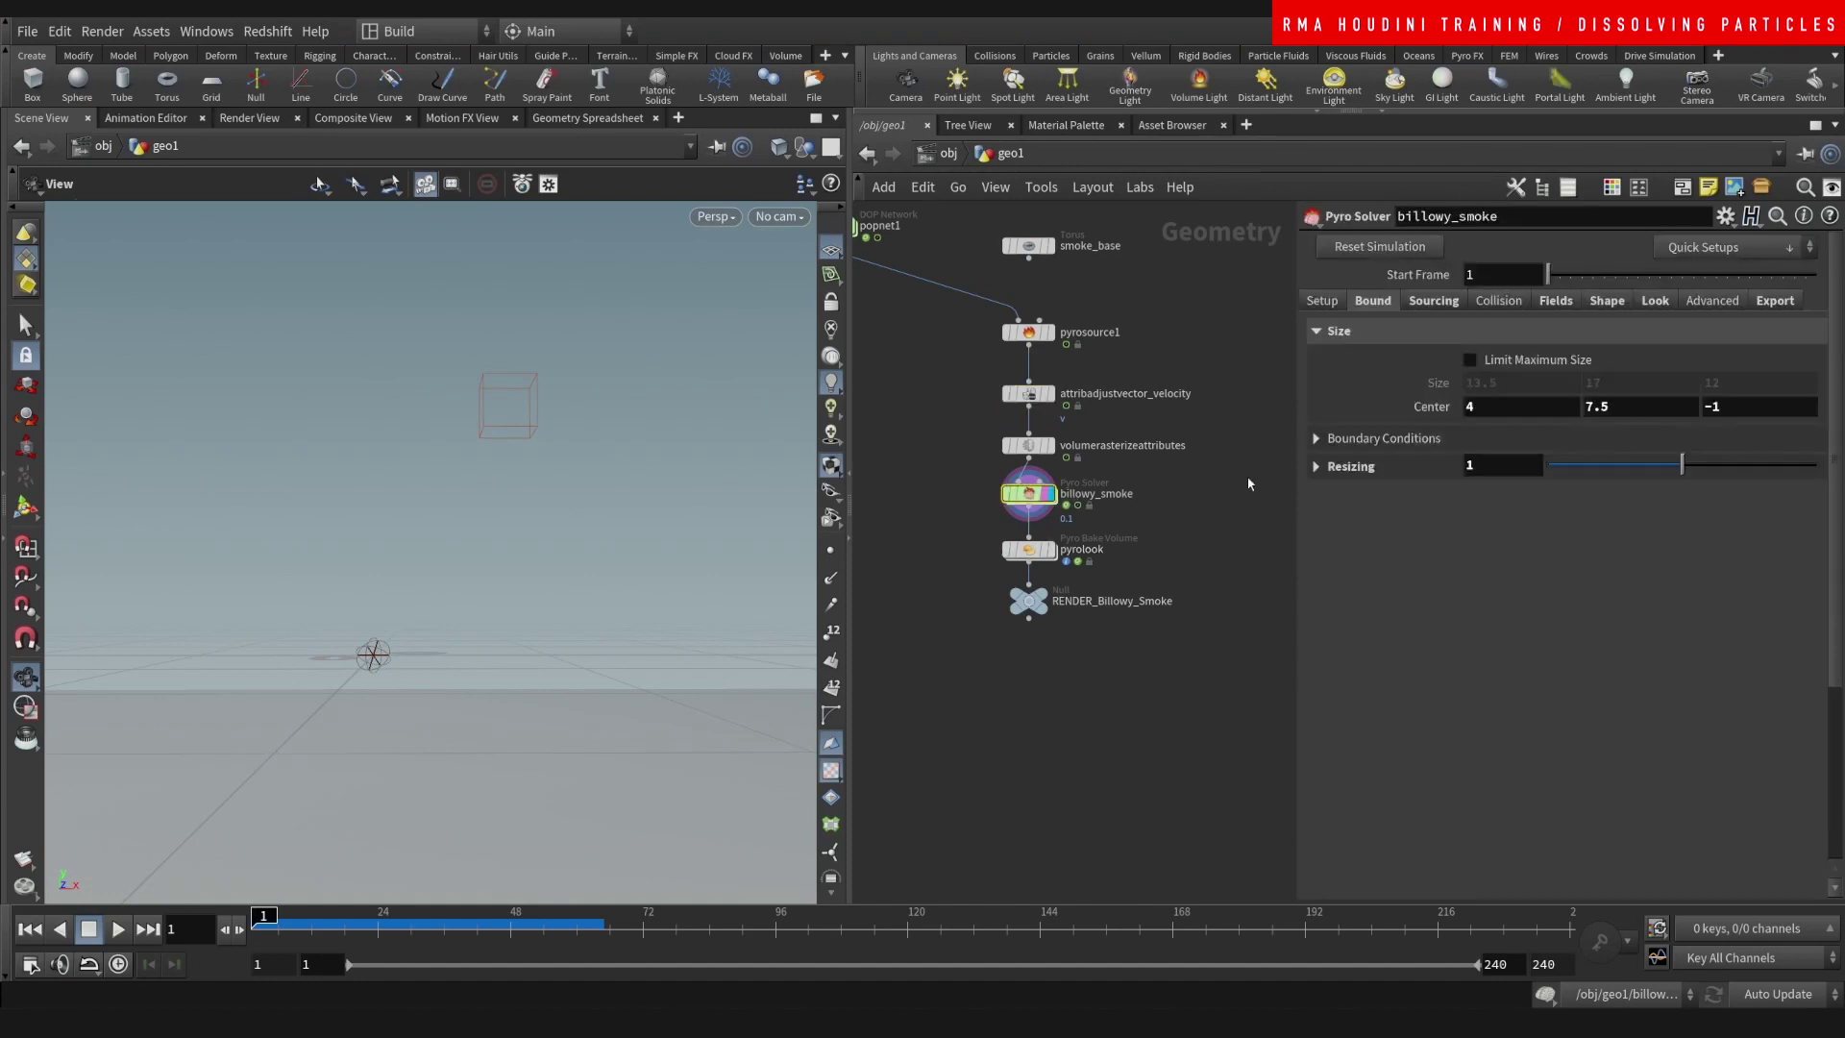
click(1432, 302)
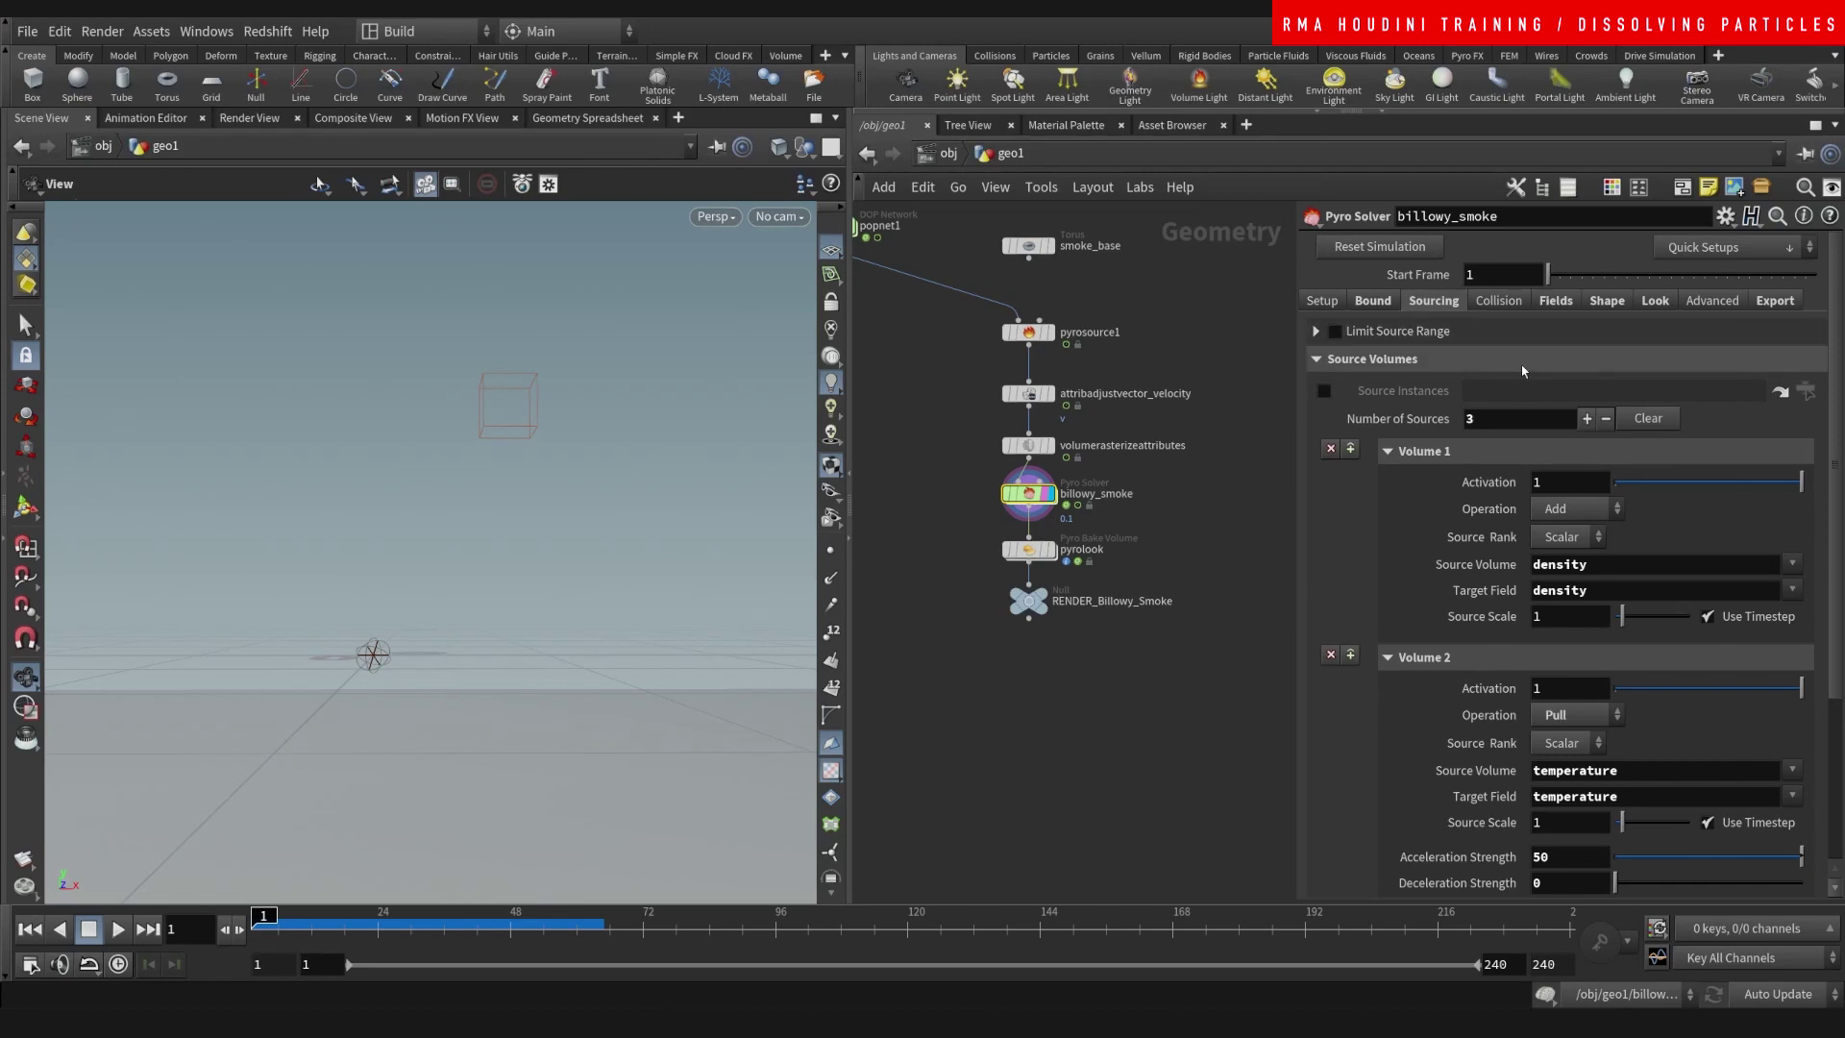
click(1501, 301)
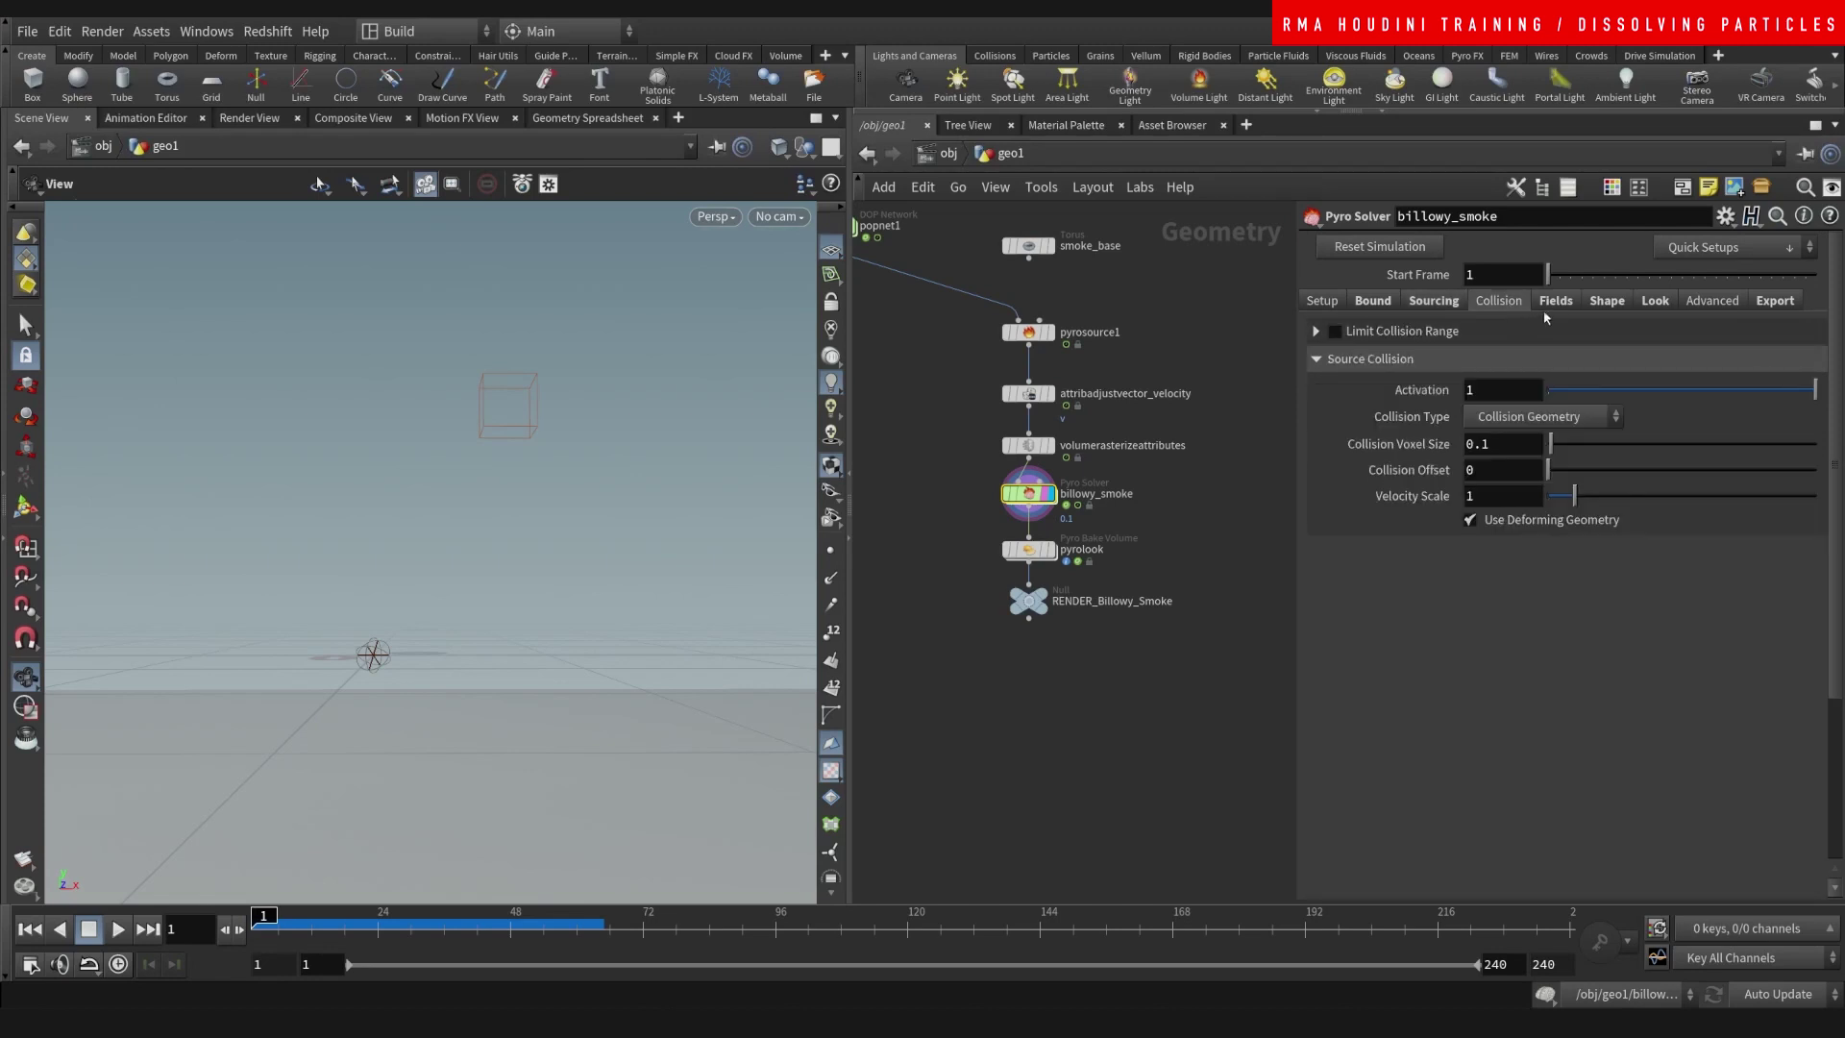
- Set the density Dissipation in the billowy_smoke solver's field settings to 0.2
click(1554, 302)
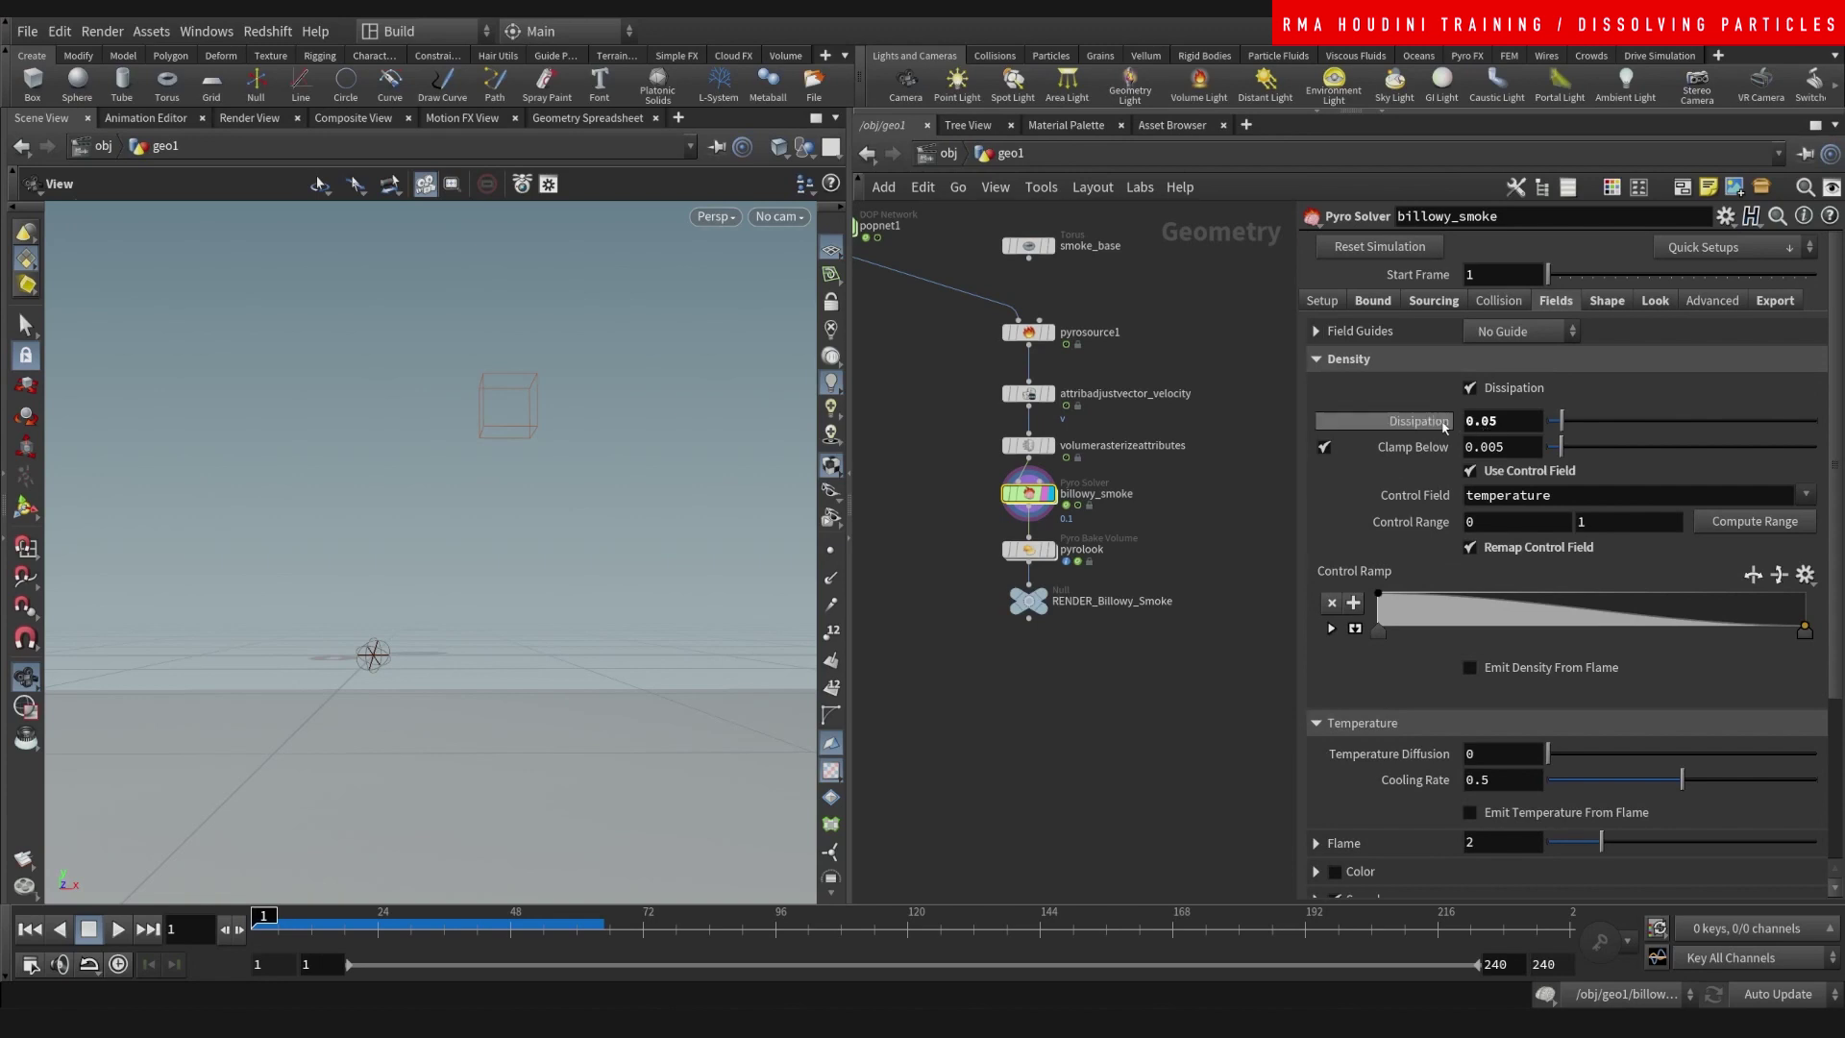
double_click(1485, 423)
text(1)
key(Return)
double_click(1495, 422)
text(2)
key(Return)
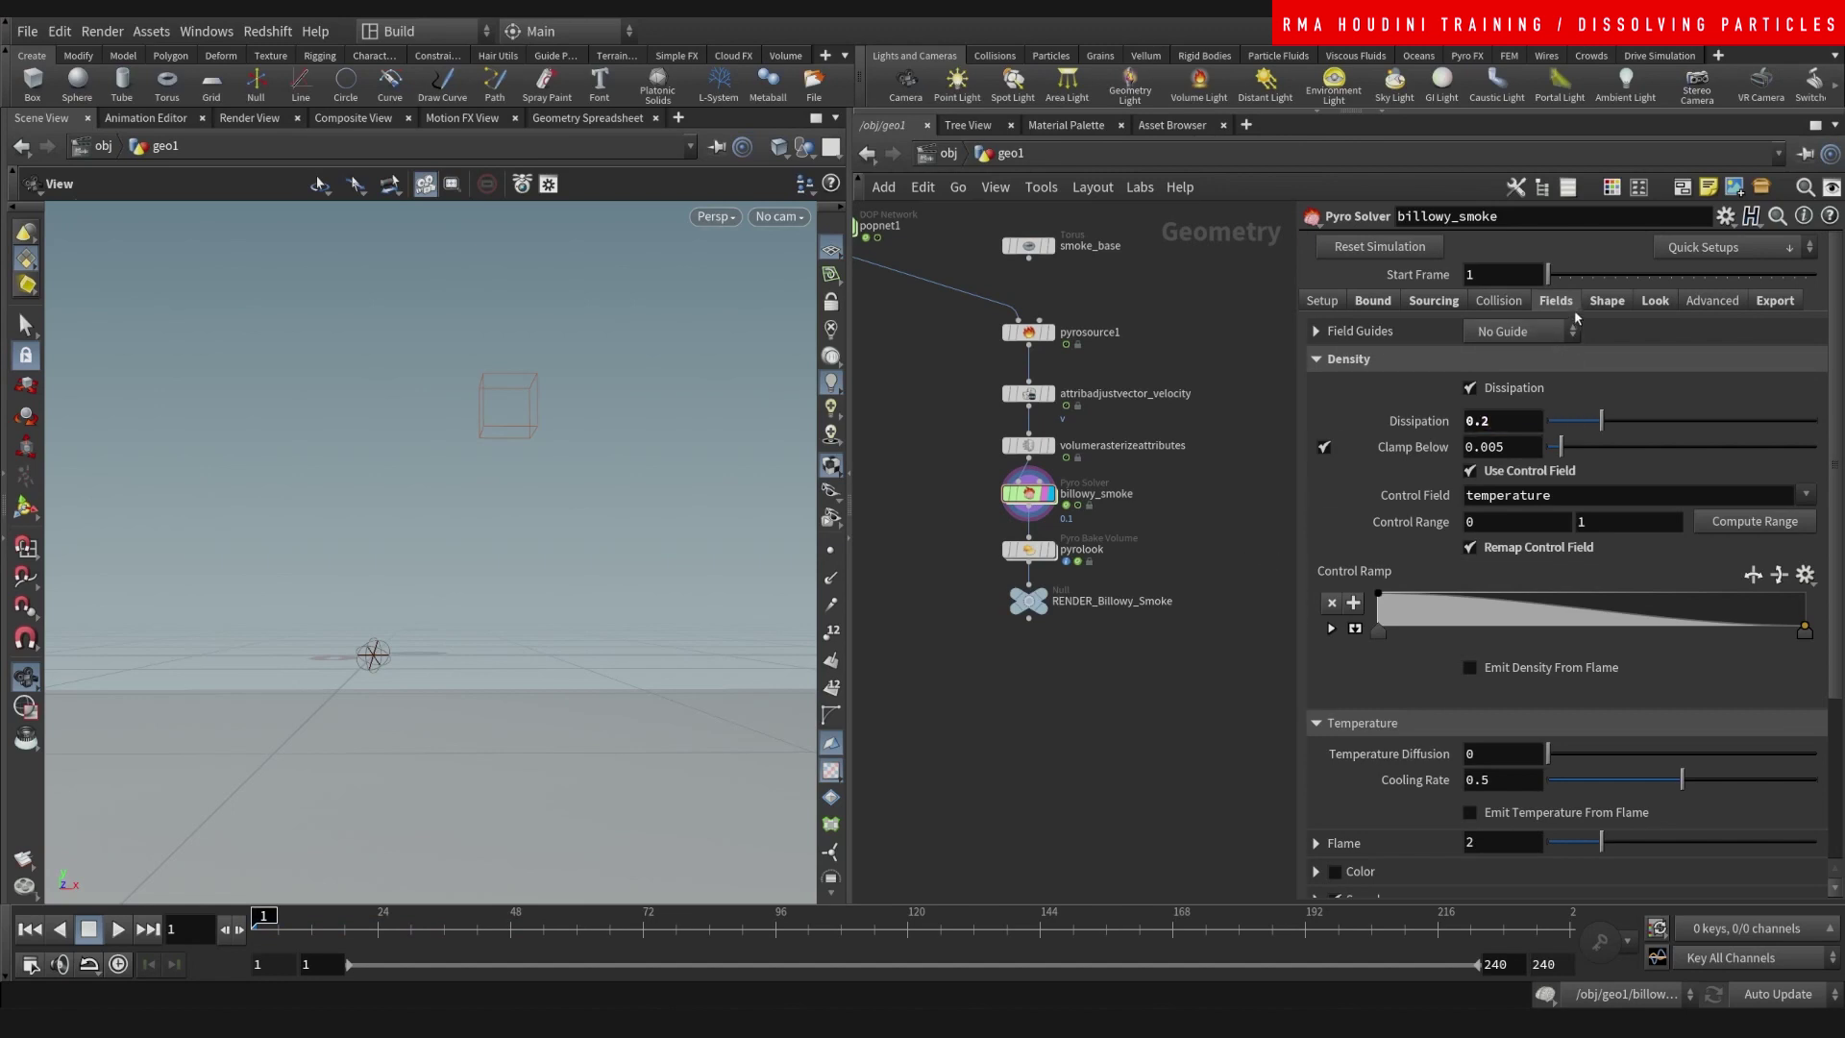
- Raise the billowy_smoke solver's Turbulence to about 0.795, preview the simulation to about frame 66 and return to frame 1
click(1605, 304)
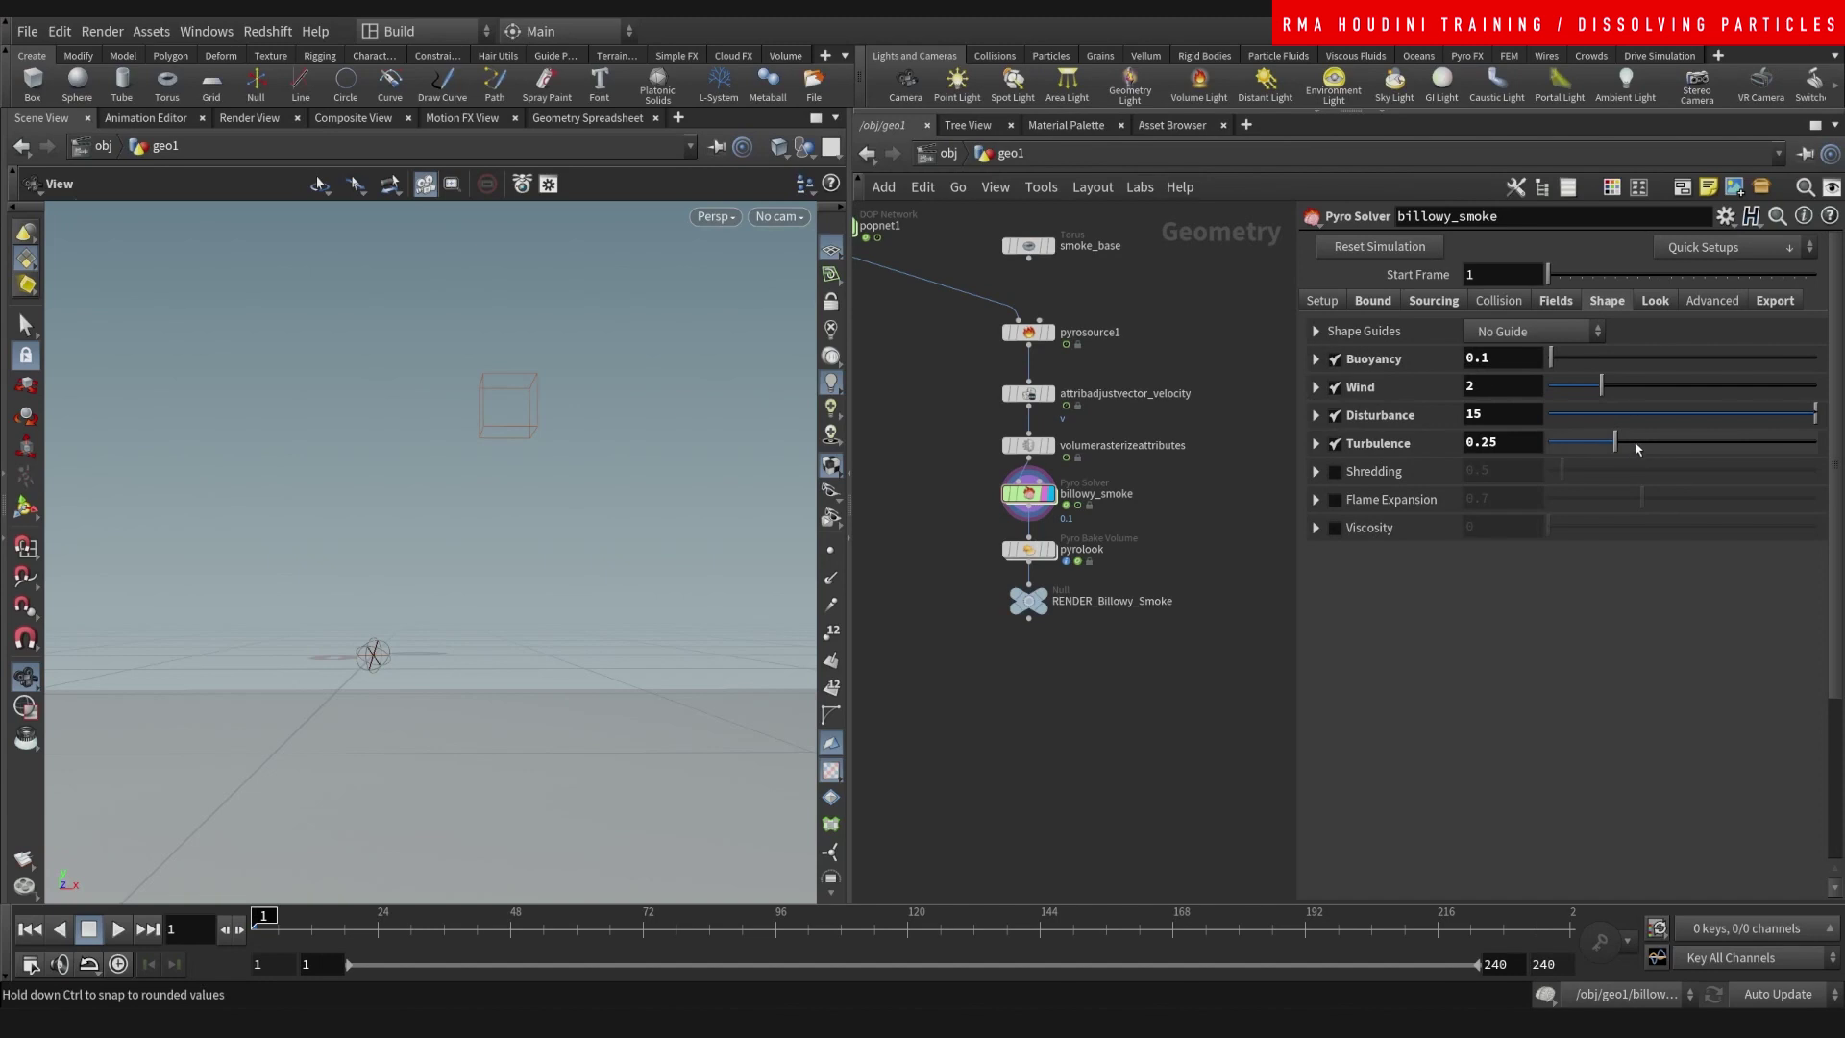
drag(1646, 443, 1762, 443)
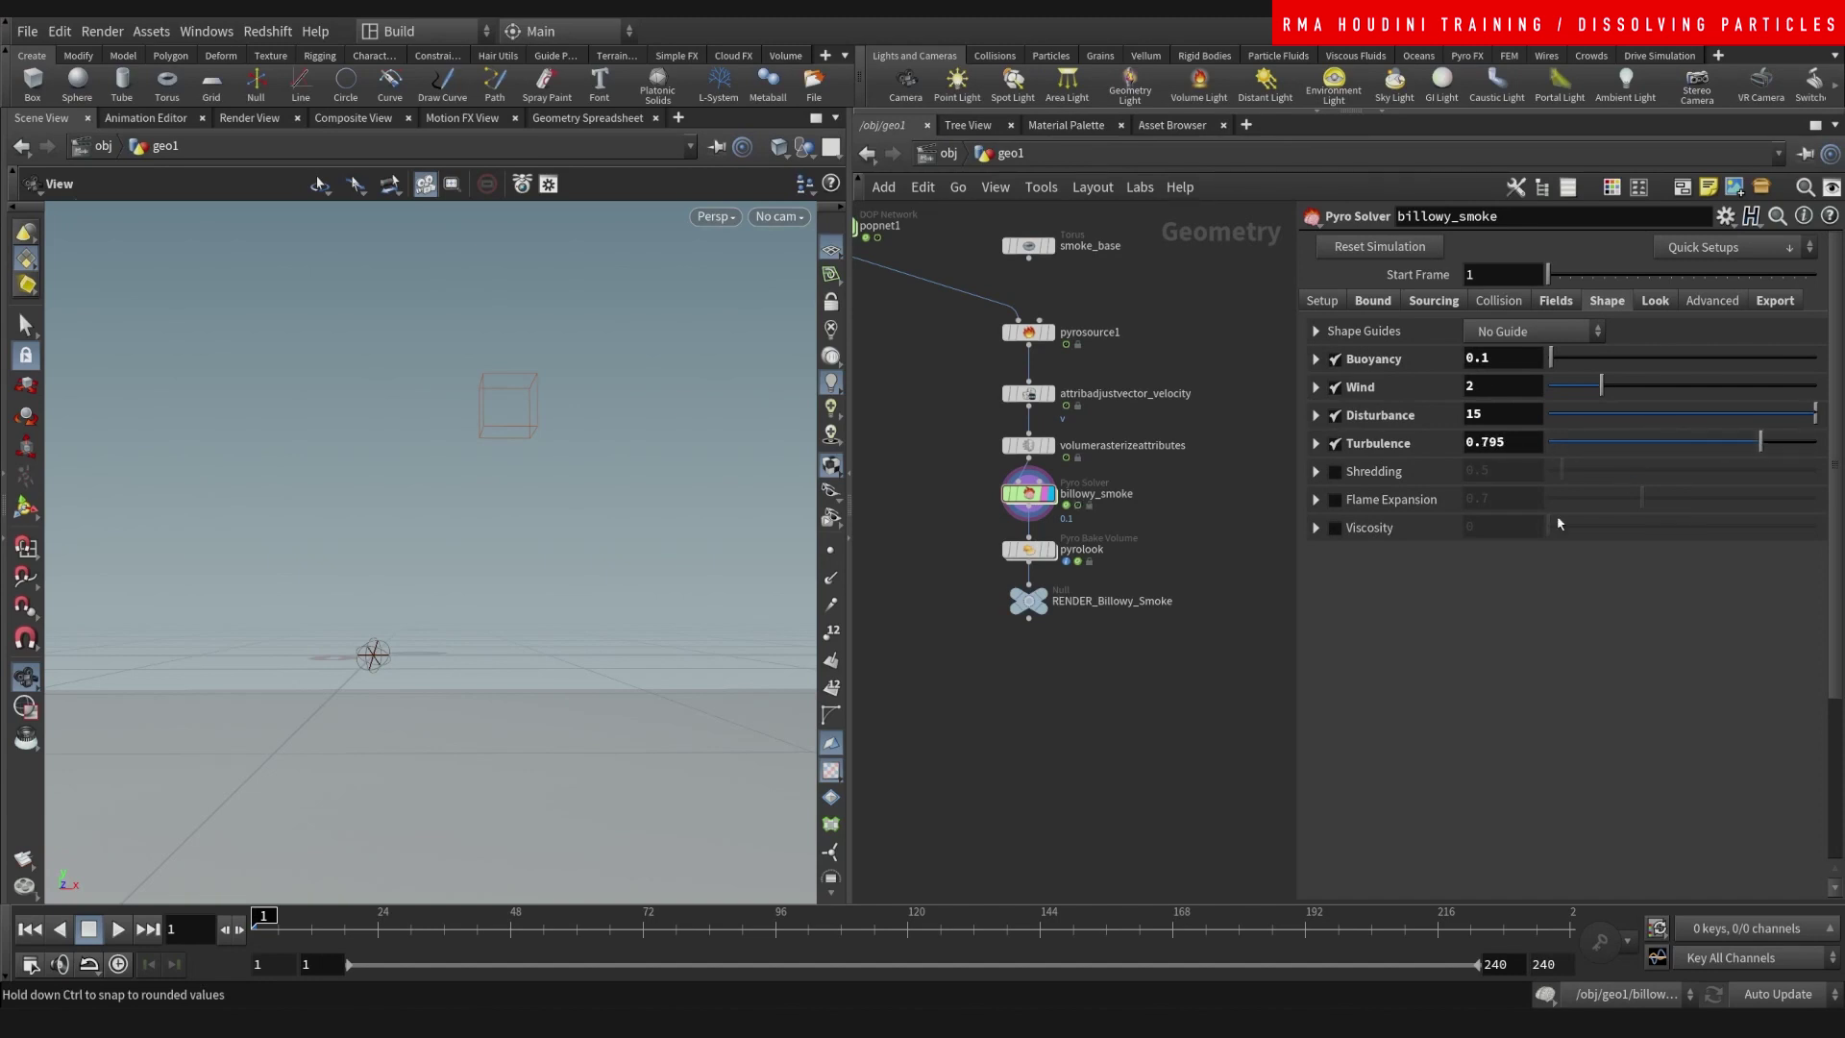
click(118, 928)
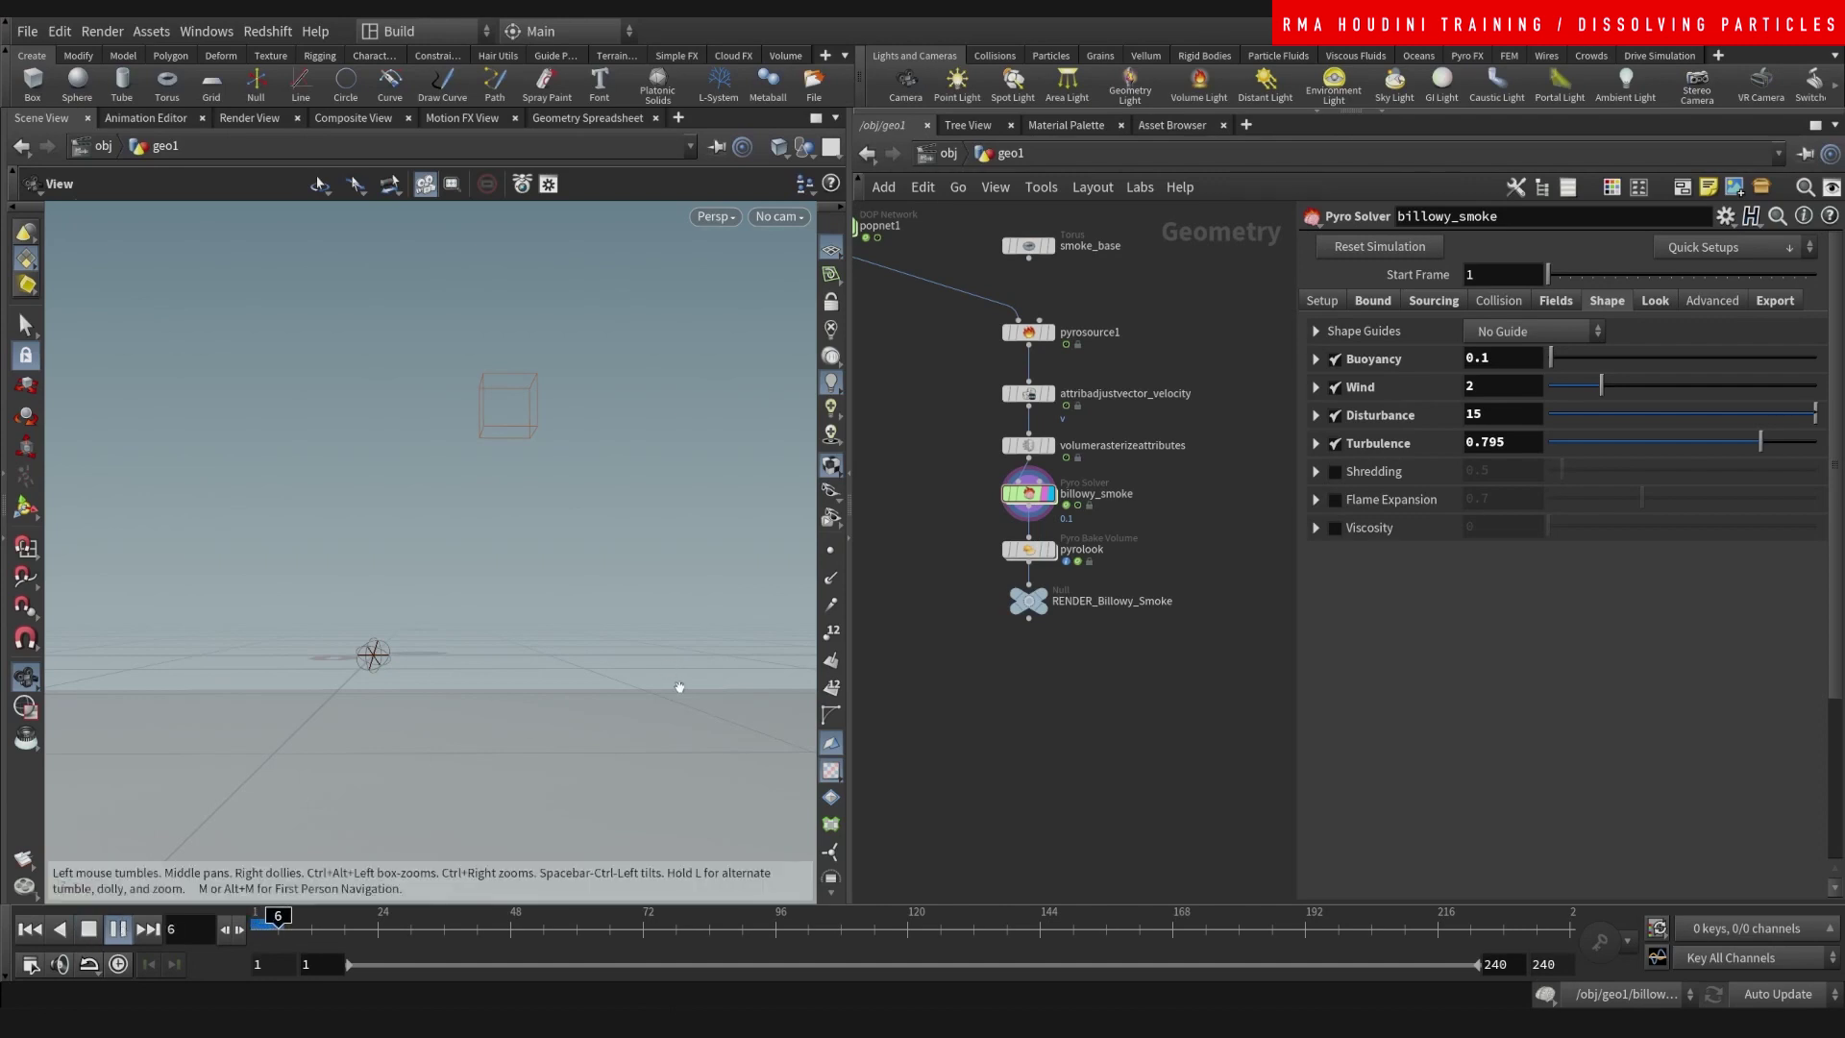
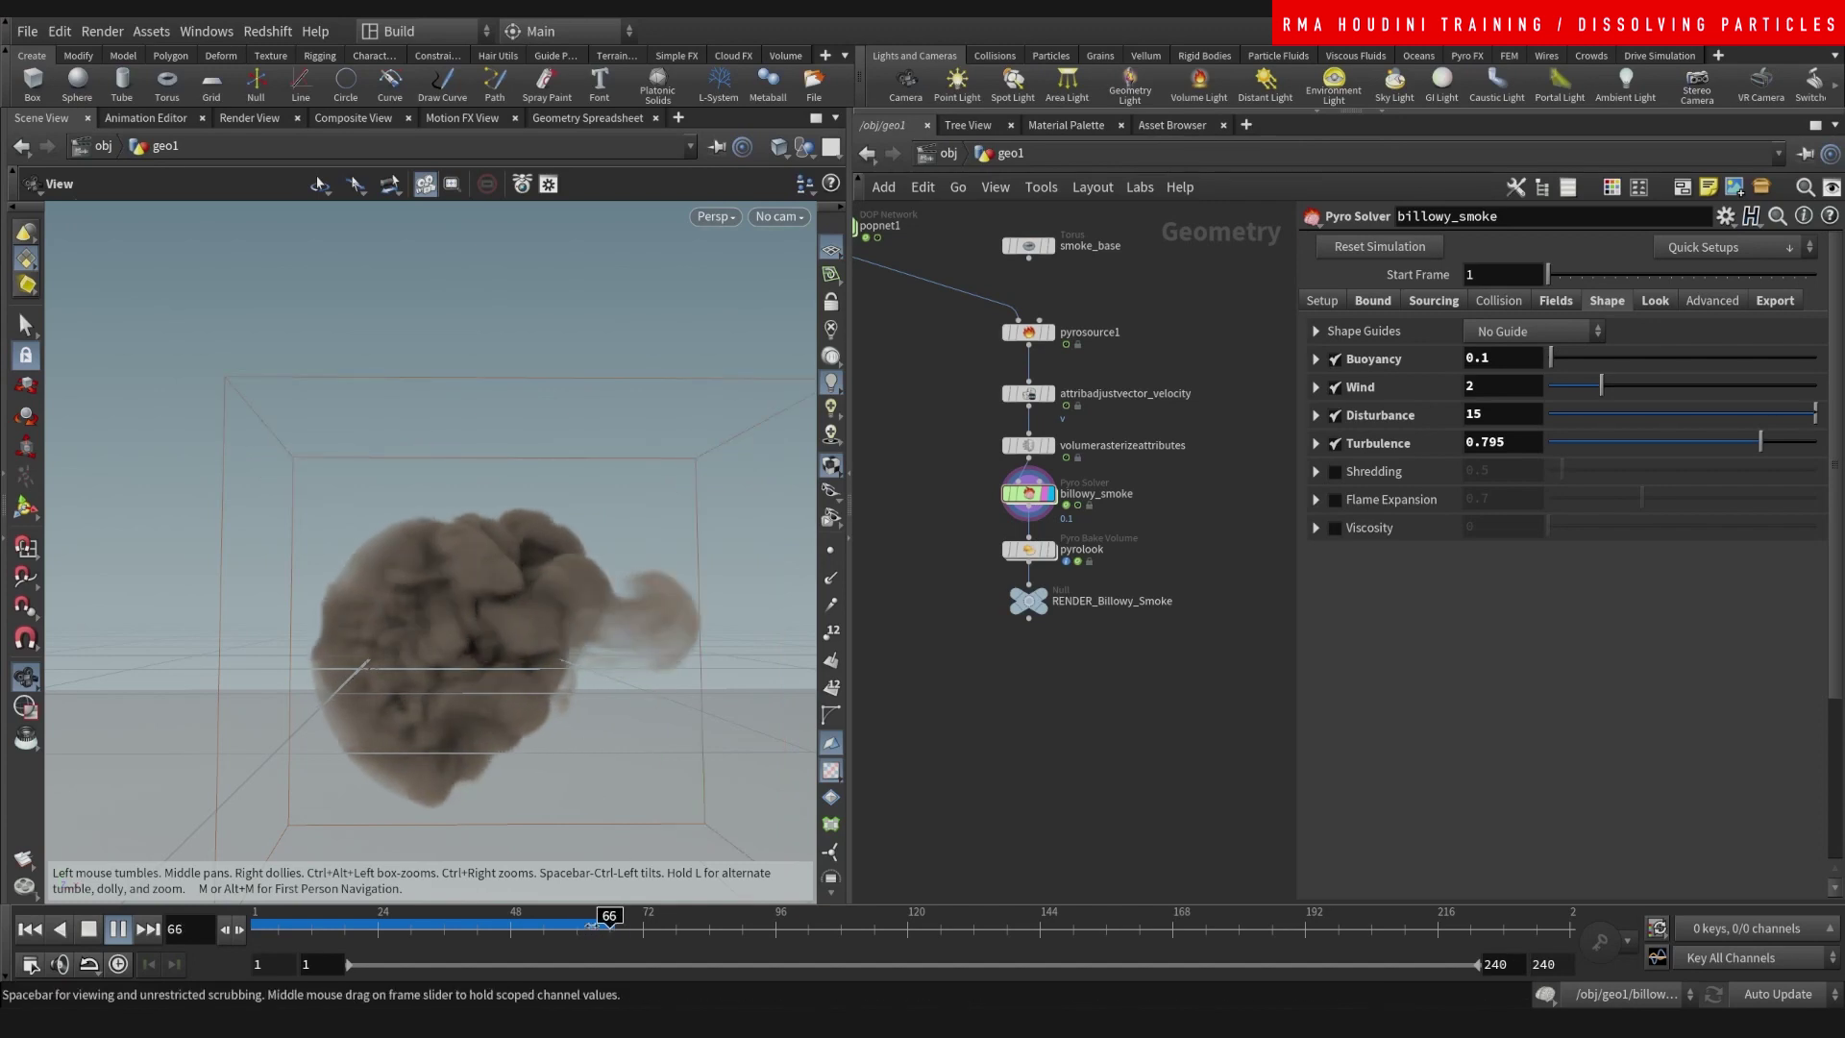
drag(556, 925, 253, 931)
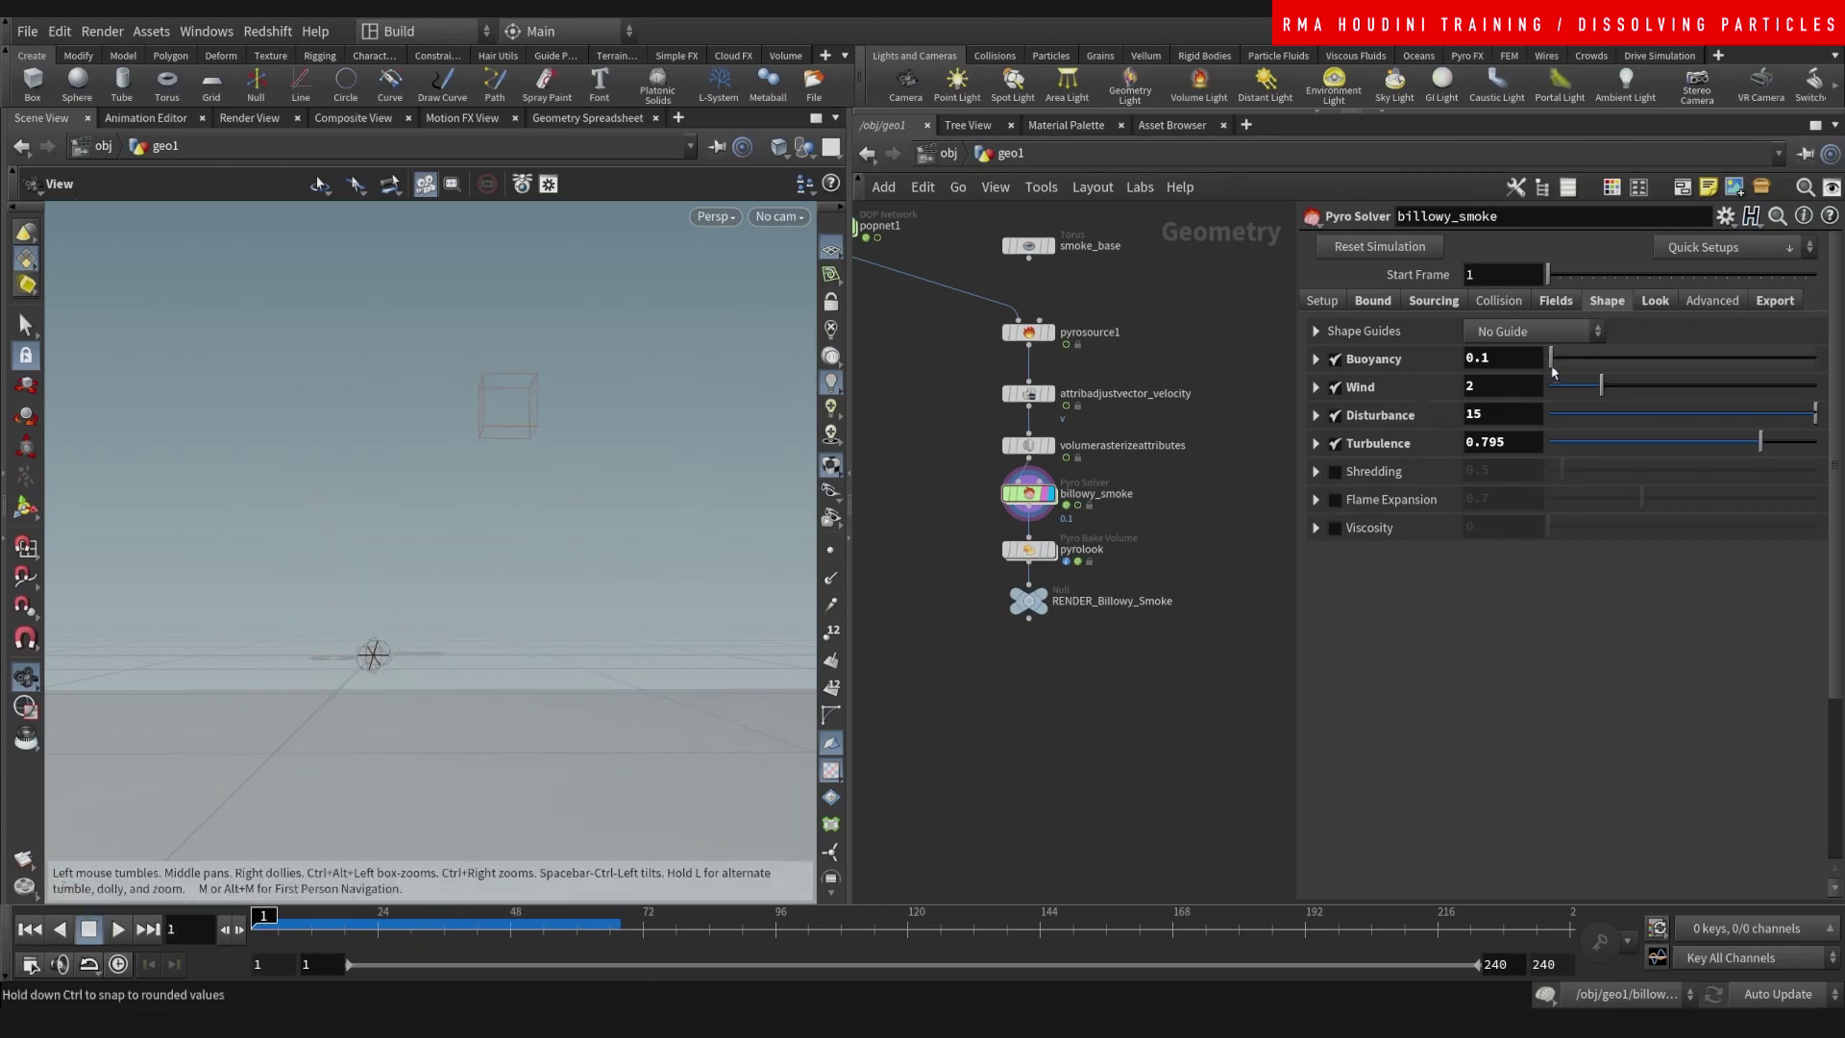
- Set the Wind strength in the billowy_smoke solver's shape settings to 1
drag(1487, 386, 1409, 391)
text(1)
key(Return)
- Raise the density Dissipation in the billowy_smoke solver's field settings
click(1556, 300)
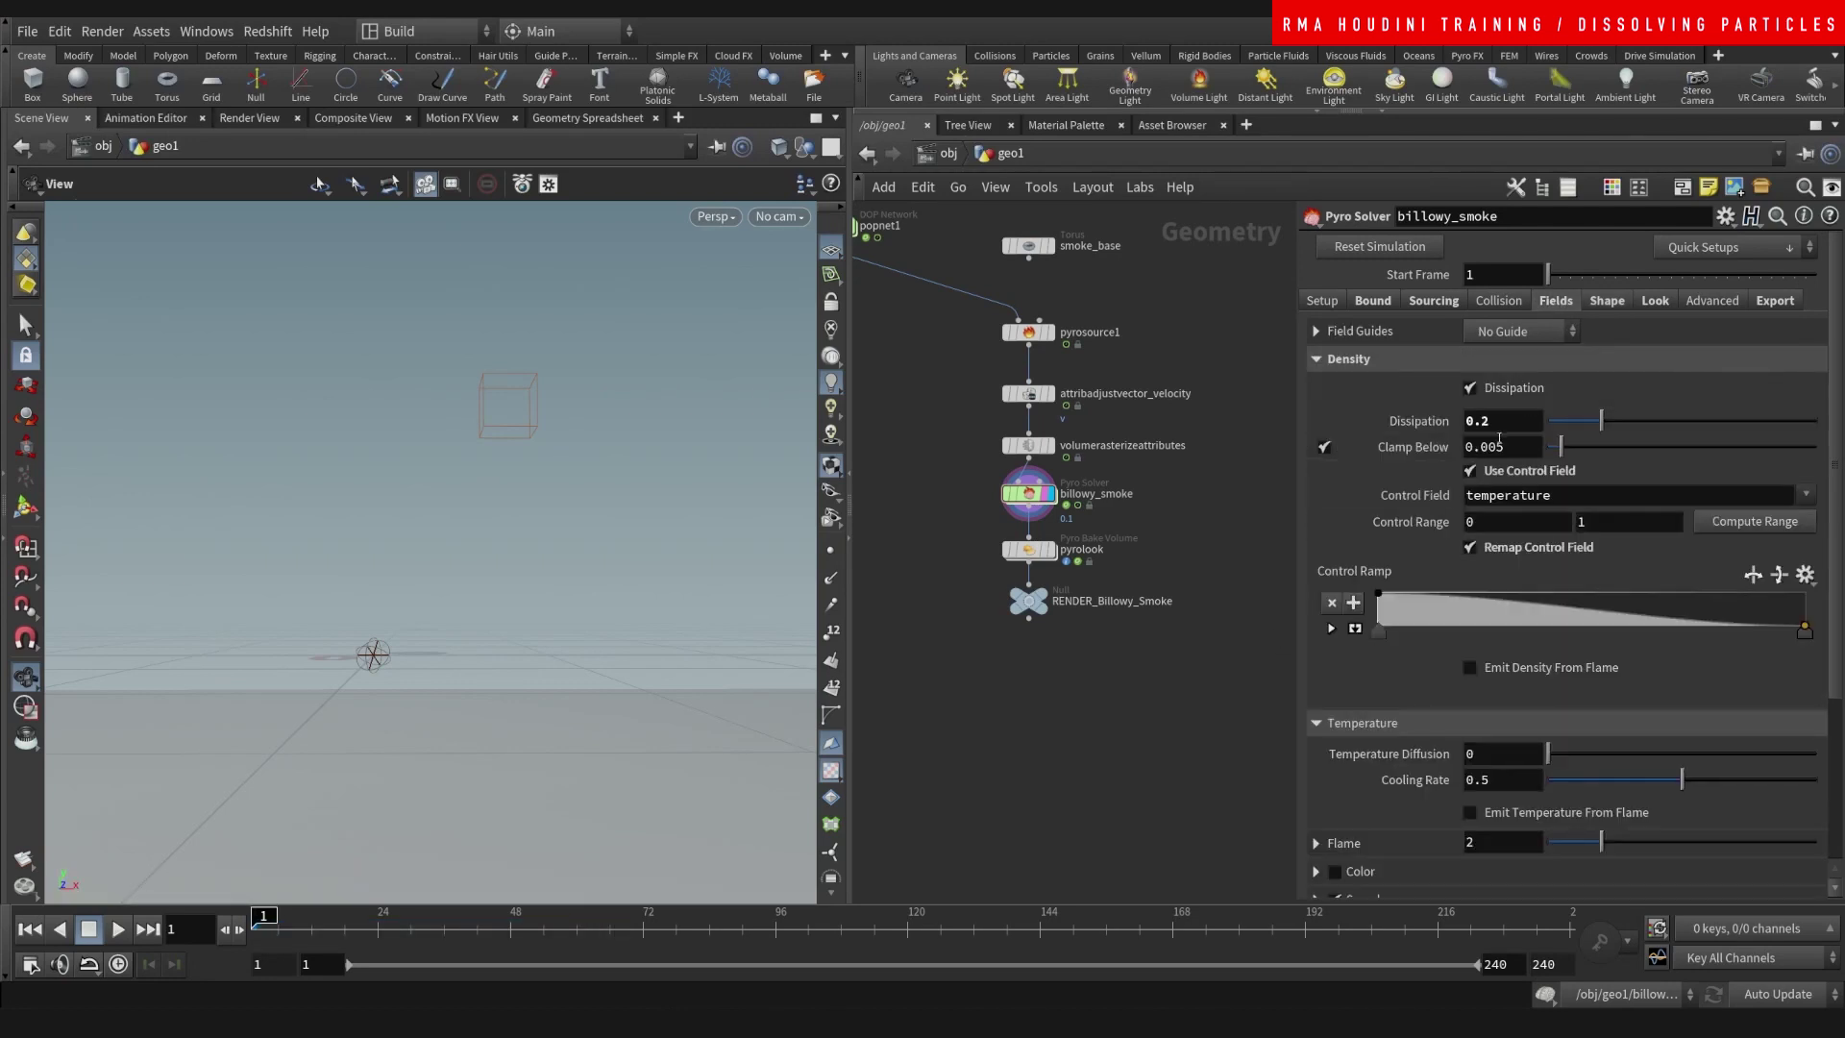
drag(1601, 420, 1698, 420)
drag(1484, 420, 1506, 451)
key(Return)
- Examine the volumerasterizeattributes settings and the noise pattern, fractal and animation settings of attribadjustvector_velocity
click(1030, 446)
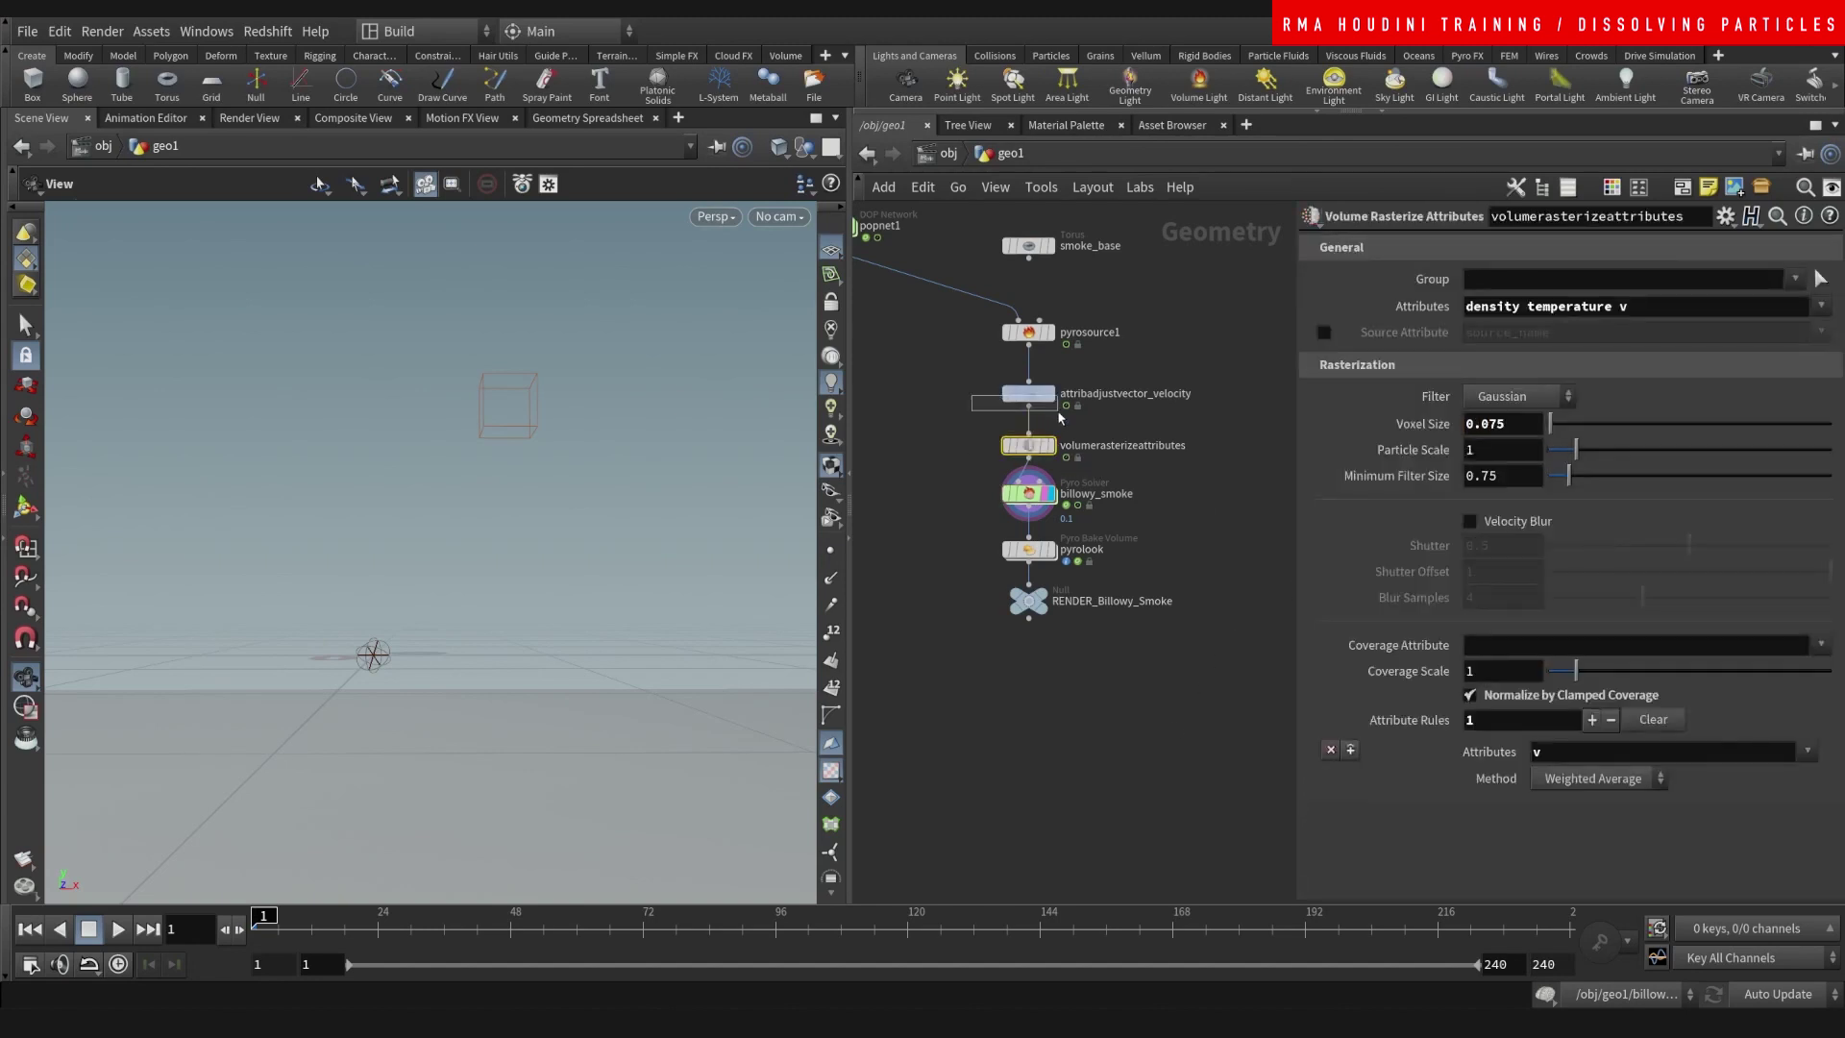
click(1029, 394)
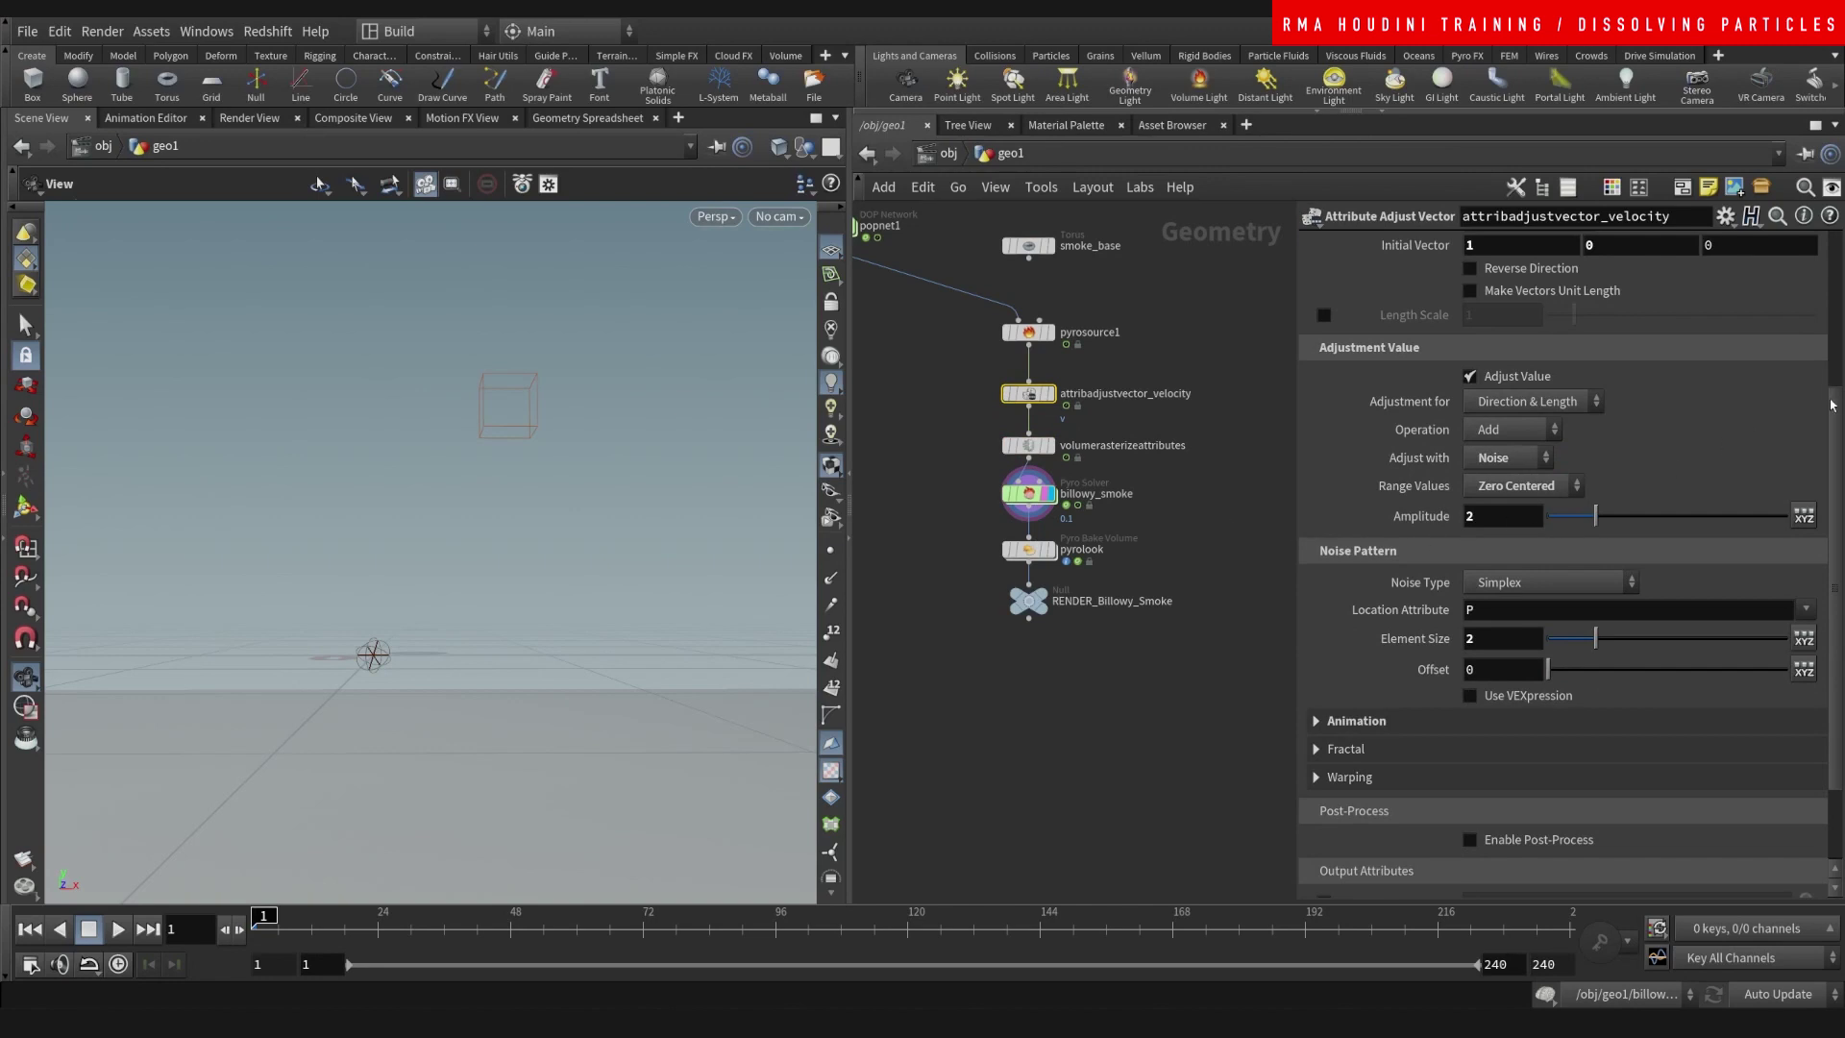
scroll(1833, 405, down, 3)
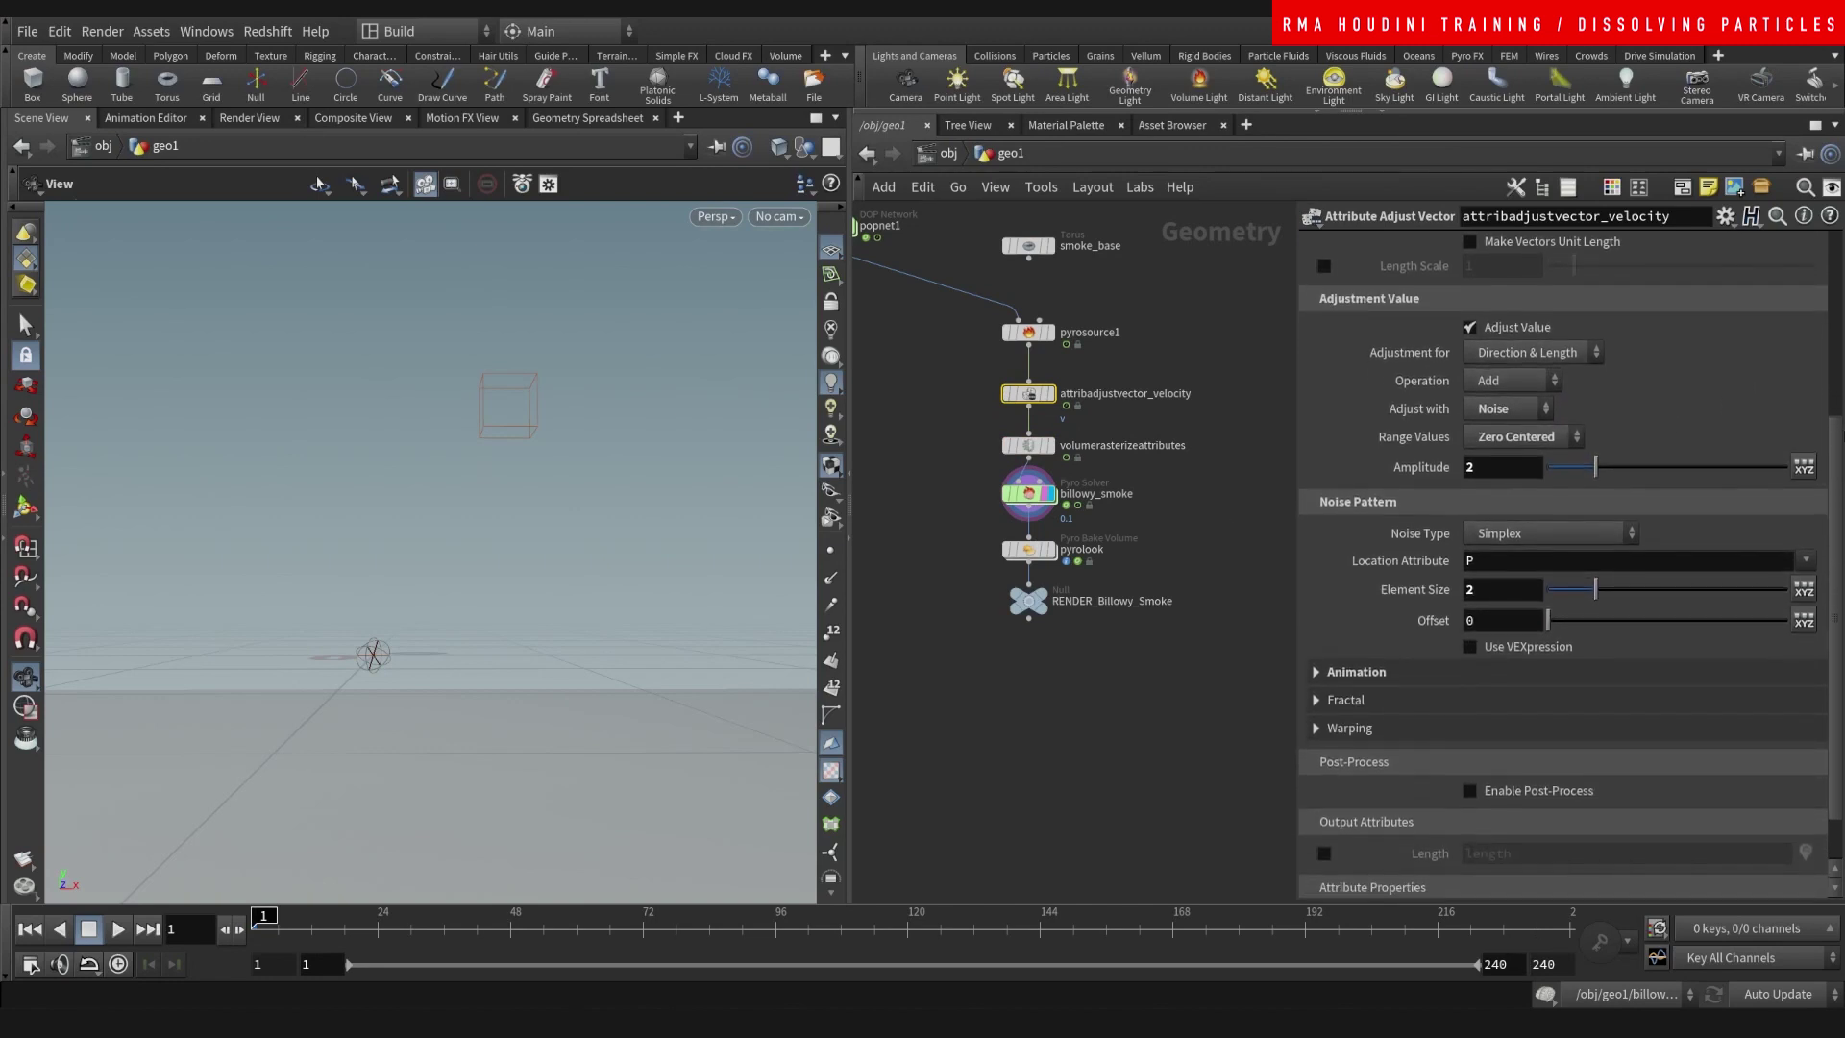
scroll(1833, 405, down, 1)
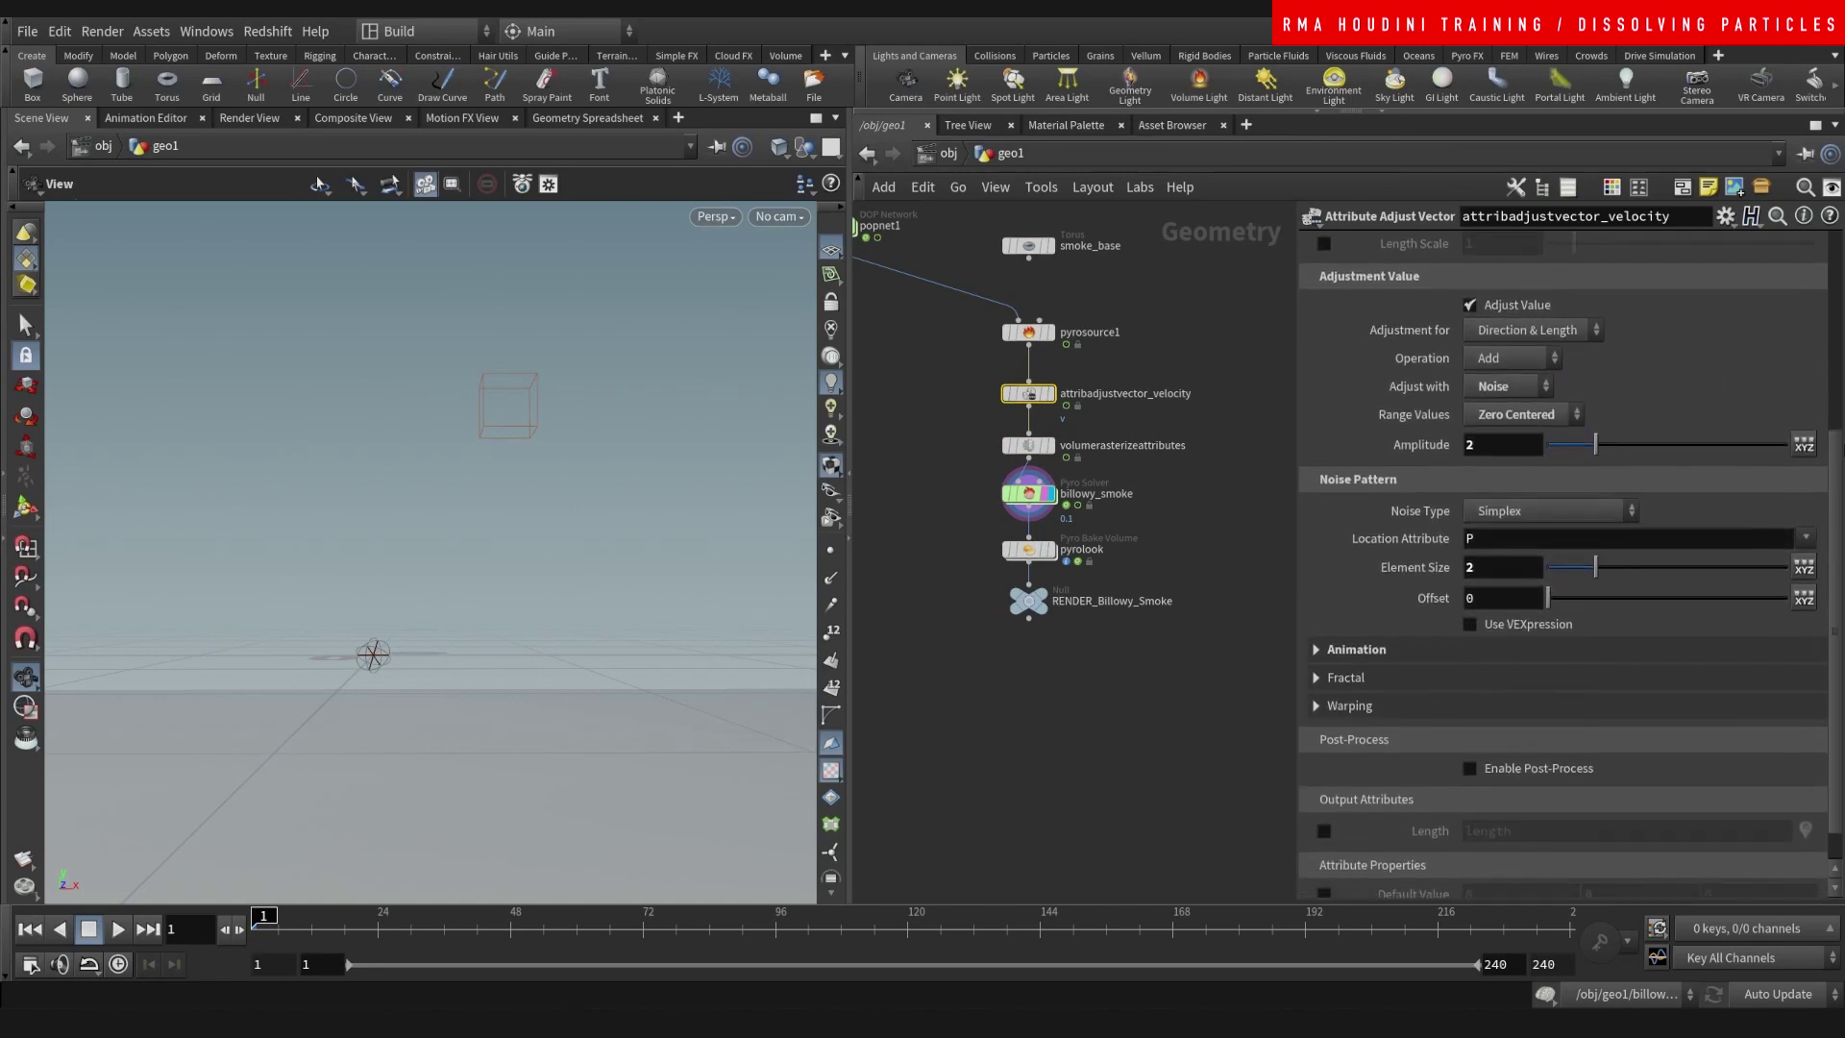
scroll(1833, 404, down, 2)
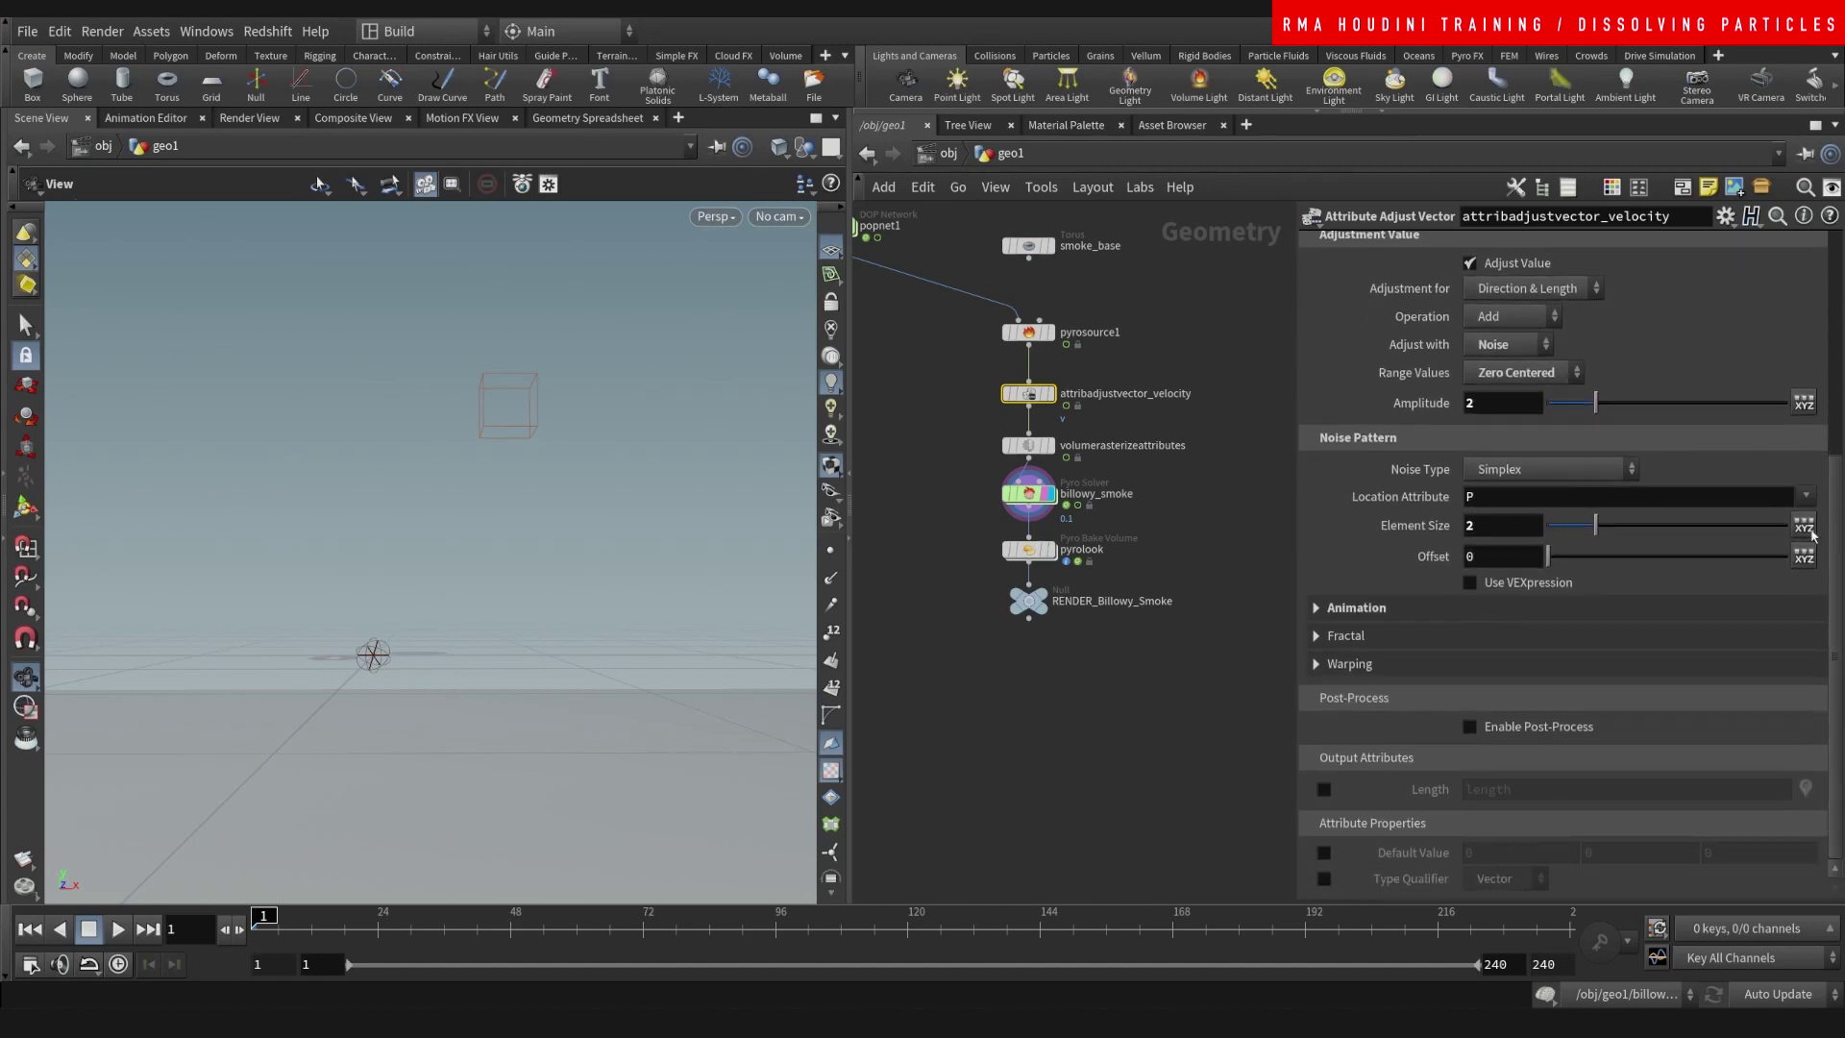
click(1566, 637)
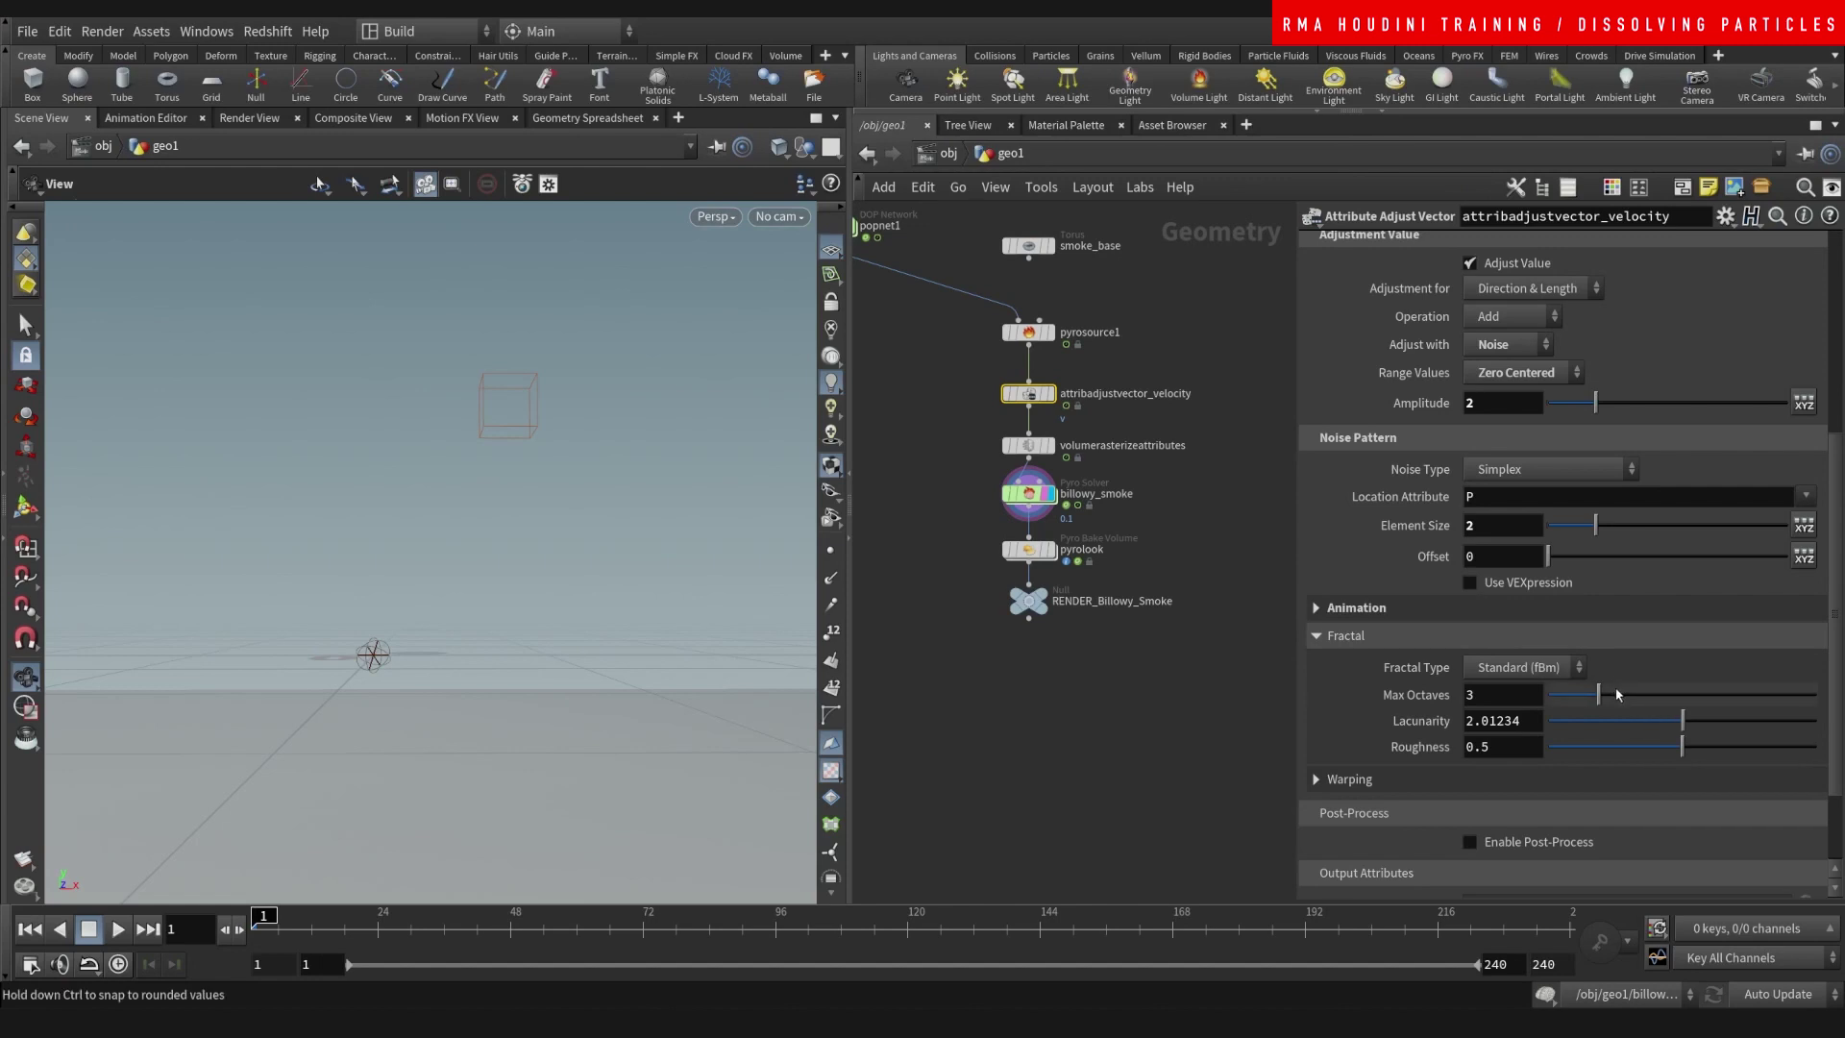
click(1571, 638)
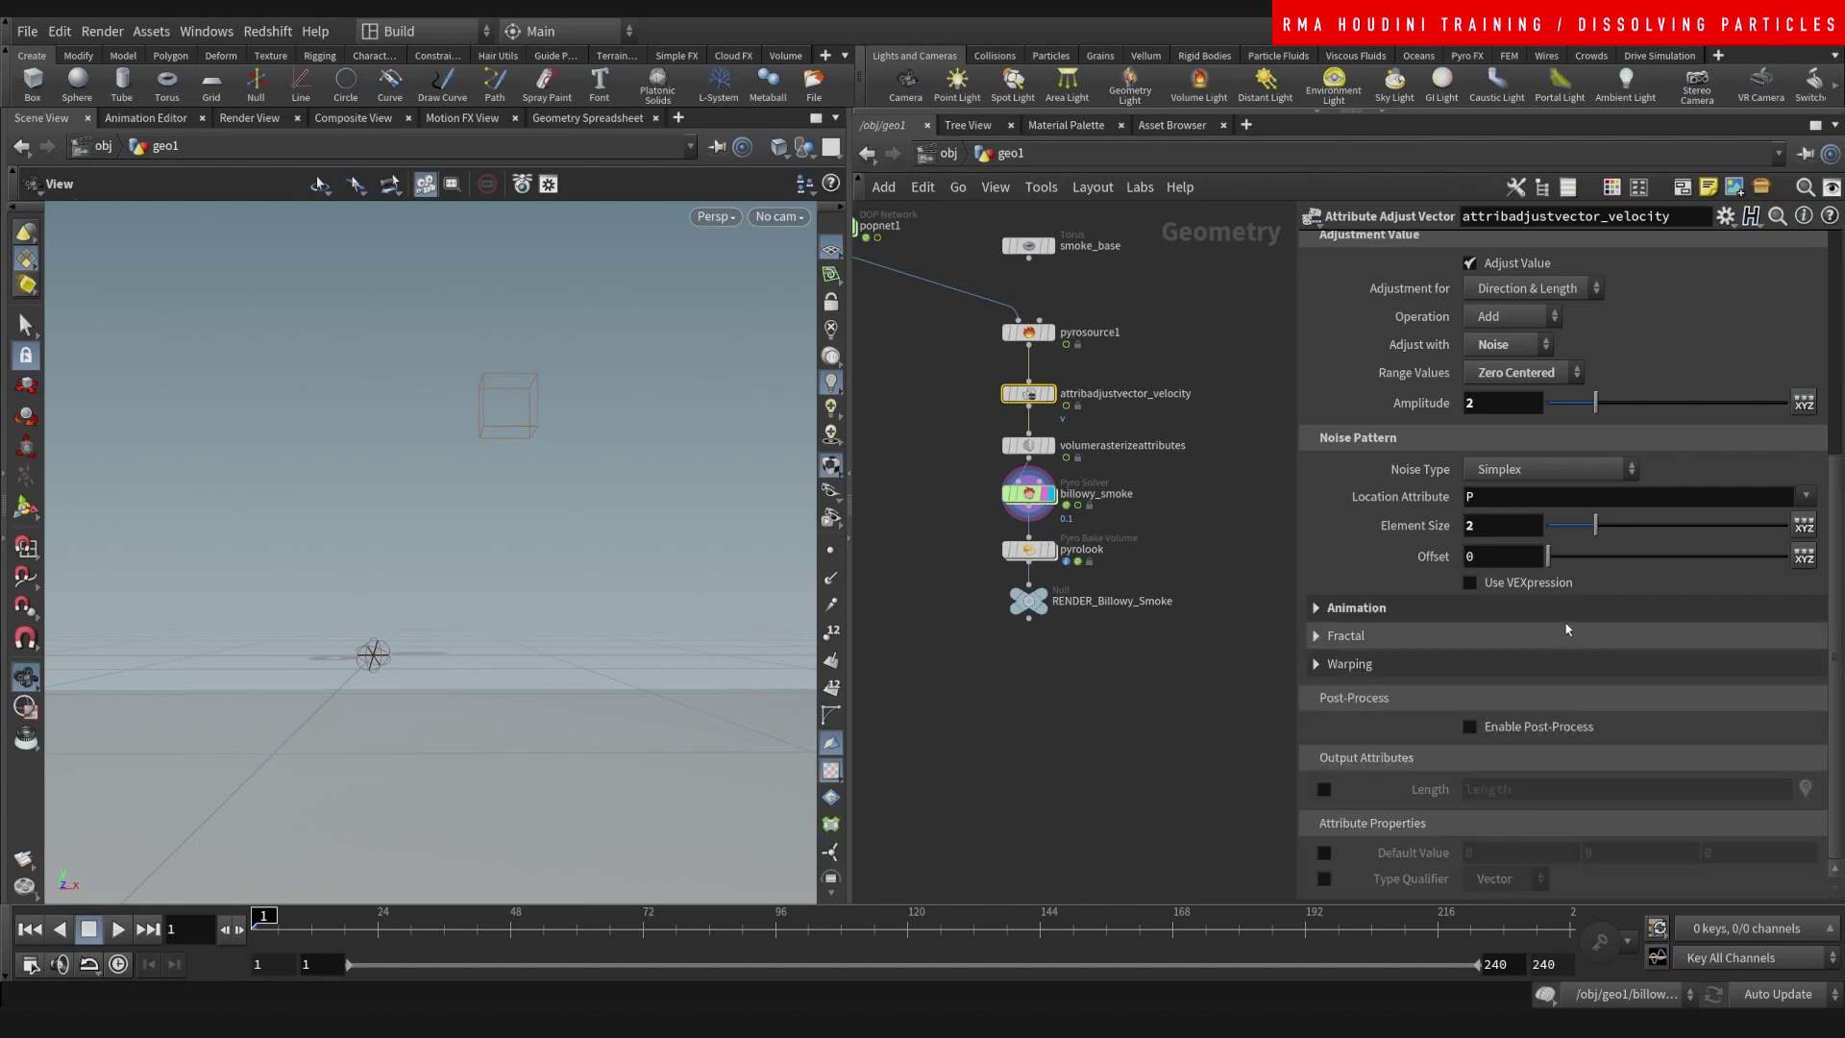
click(1572, 609)
click(1580, 608)
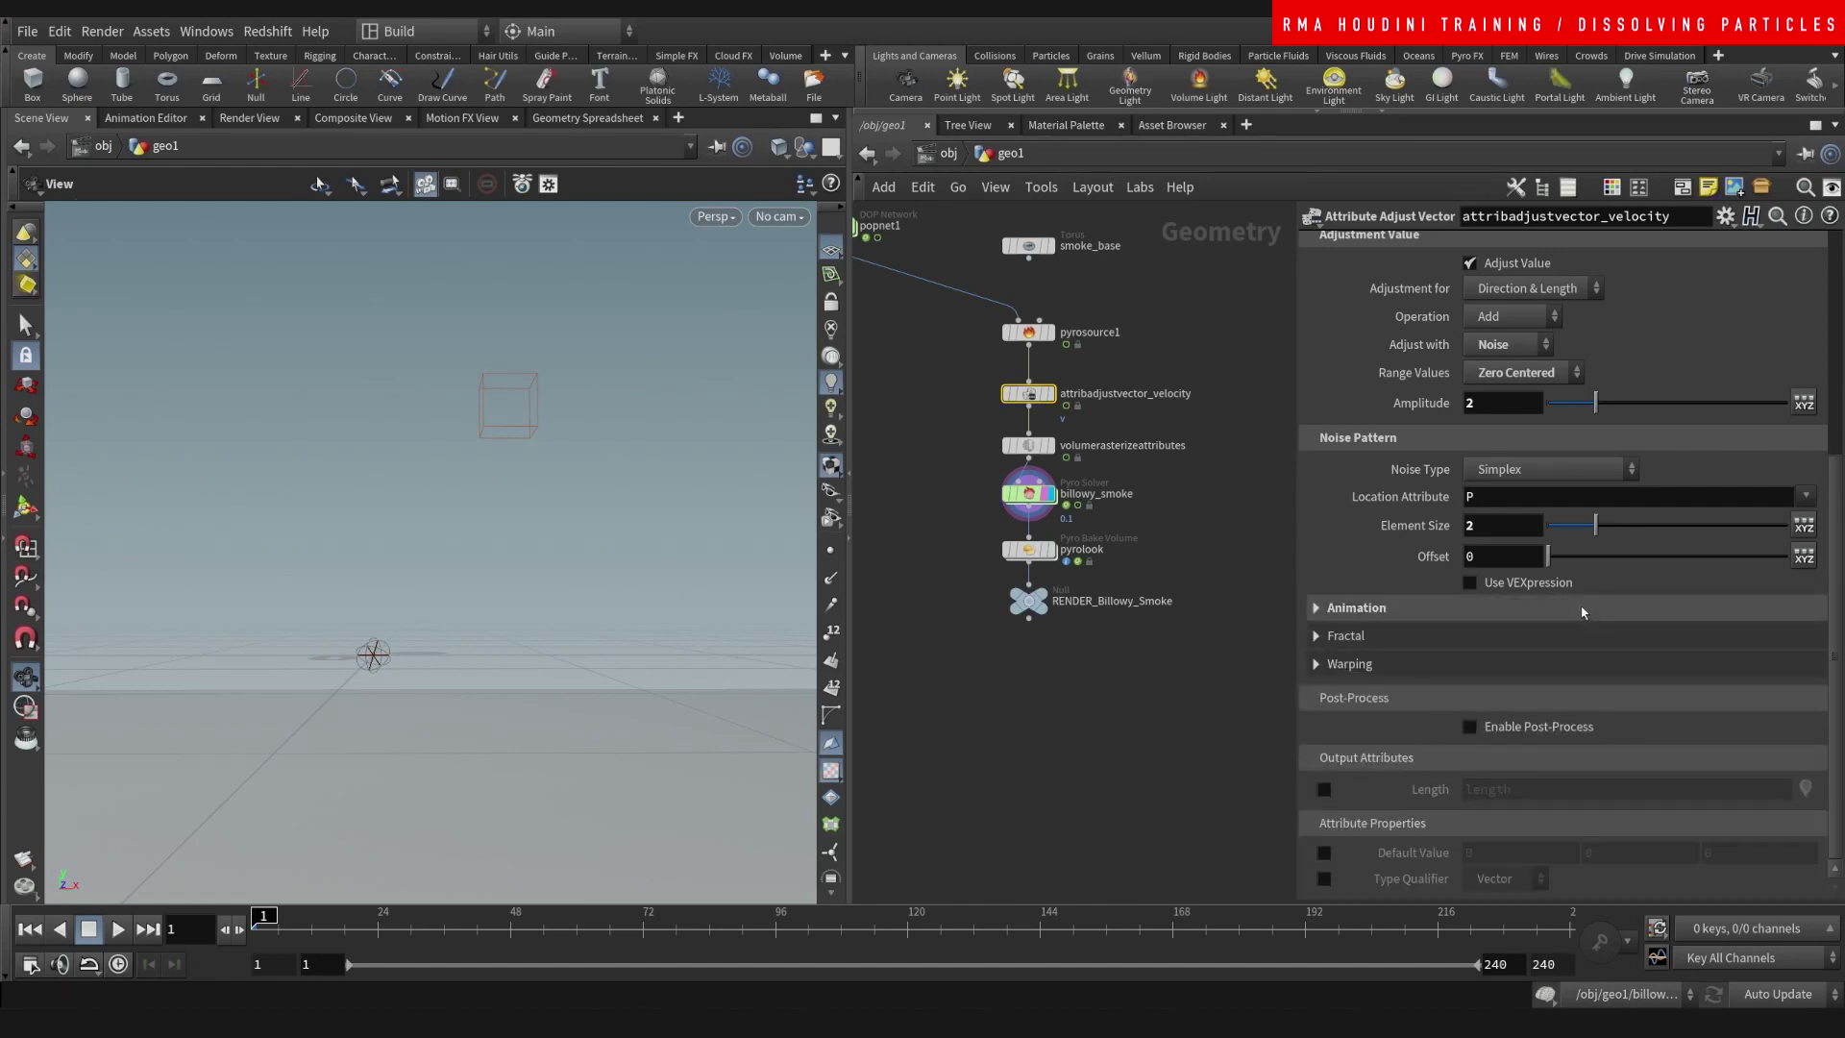
- Set the noise Element Size of attribadjustvector_velocity to 1, simulate to about frame 71 and scrub the timeline to frame 58
click(1504, 528)
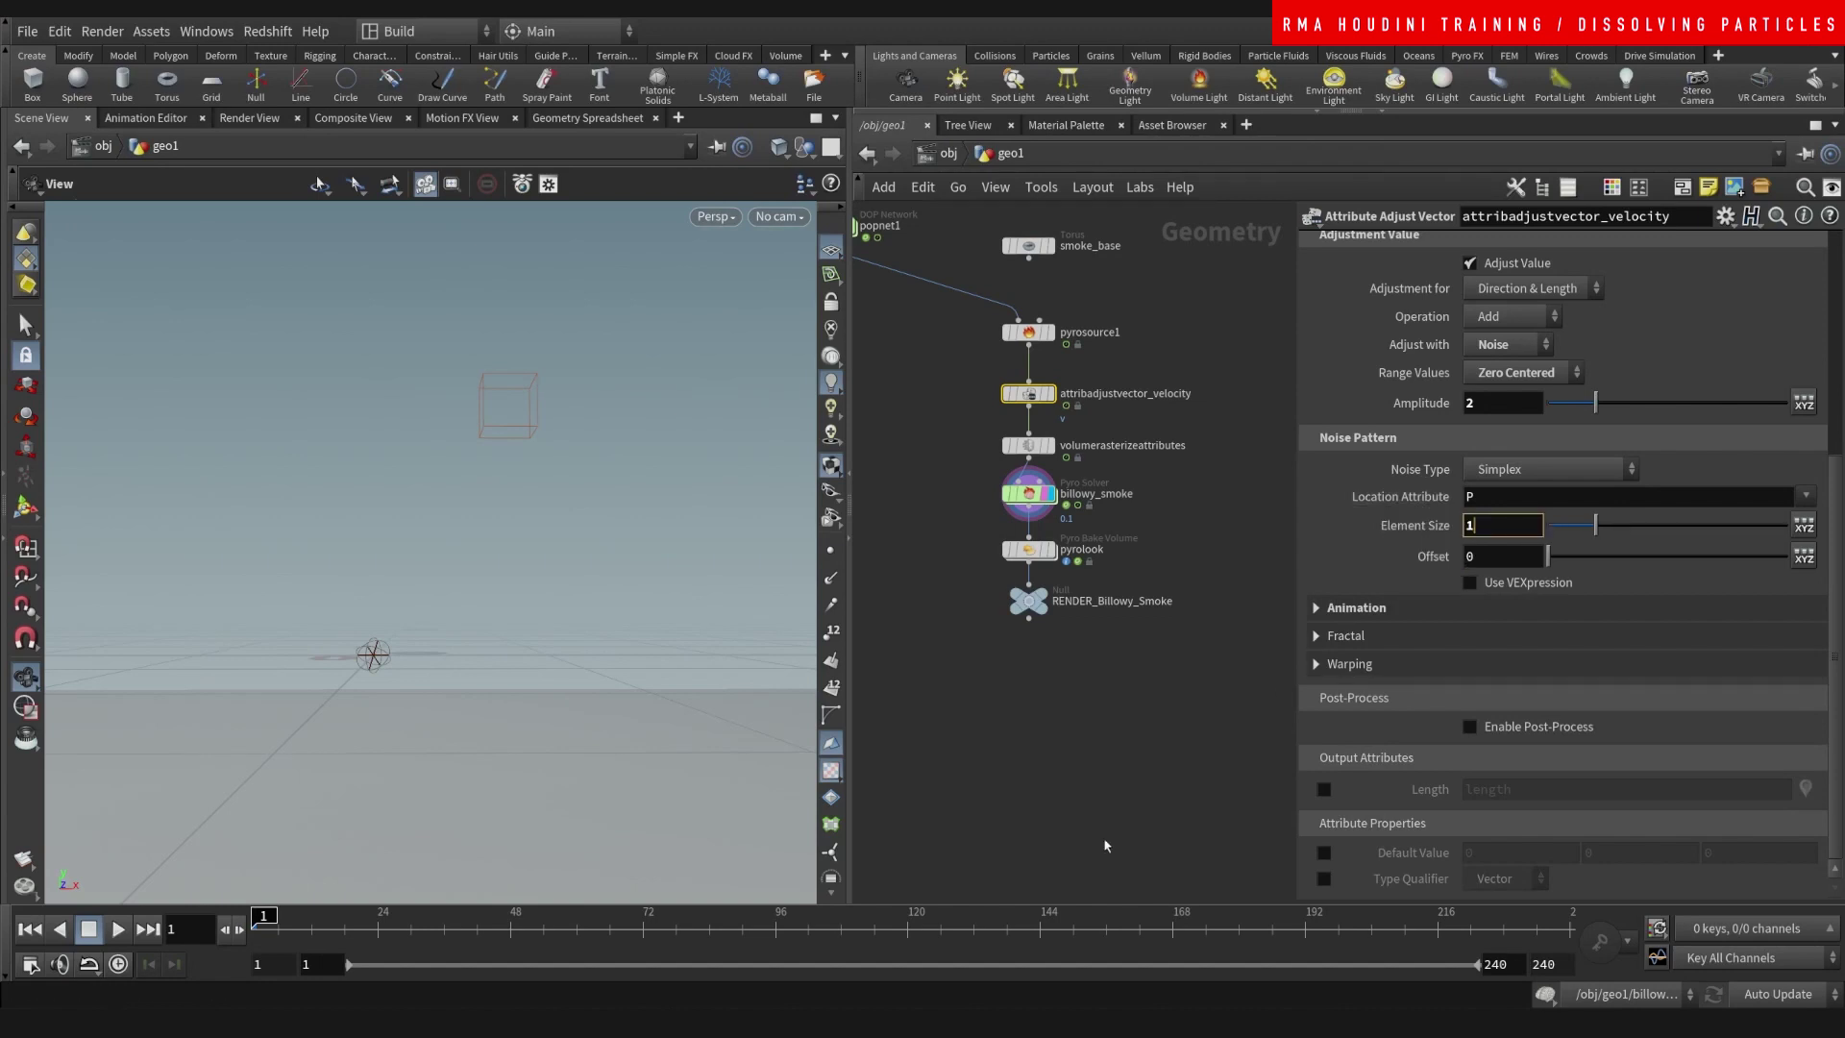
key(Return)
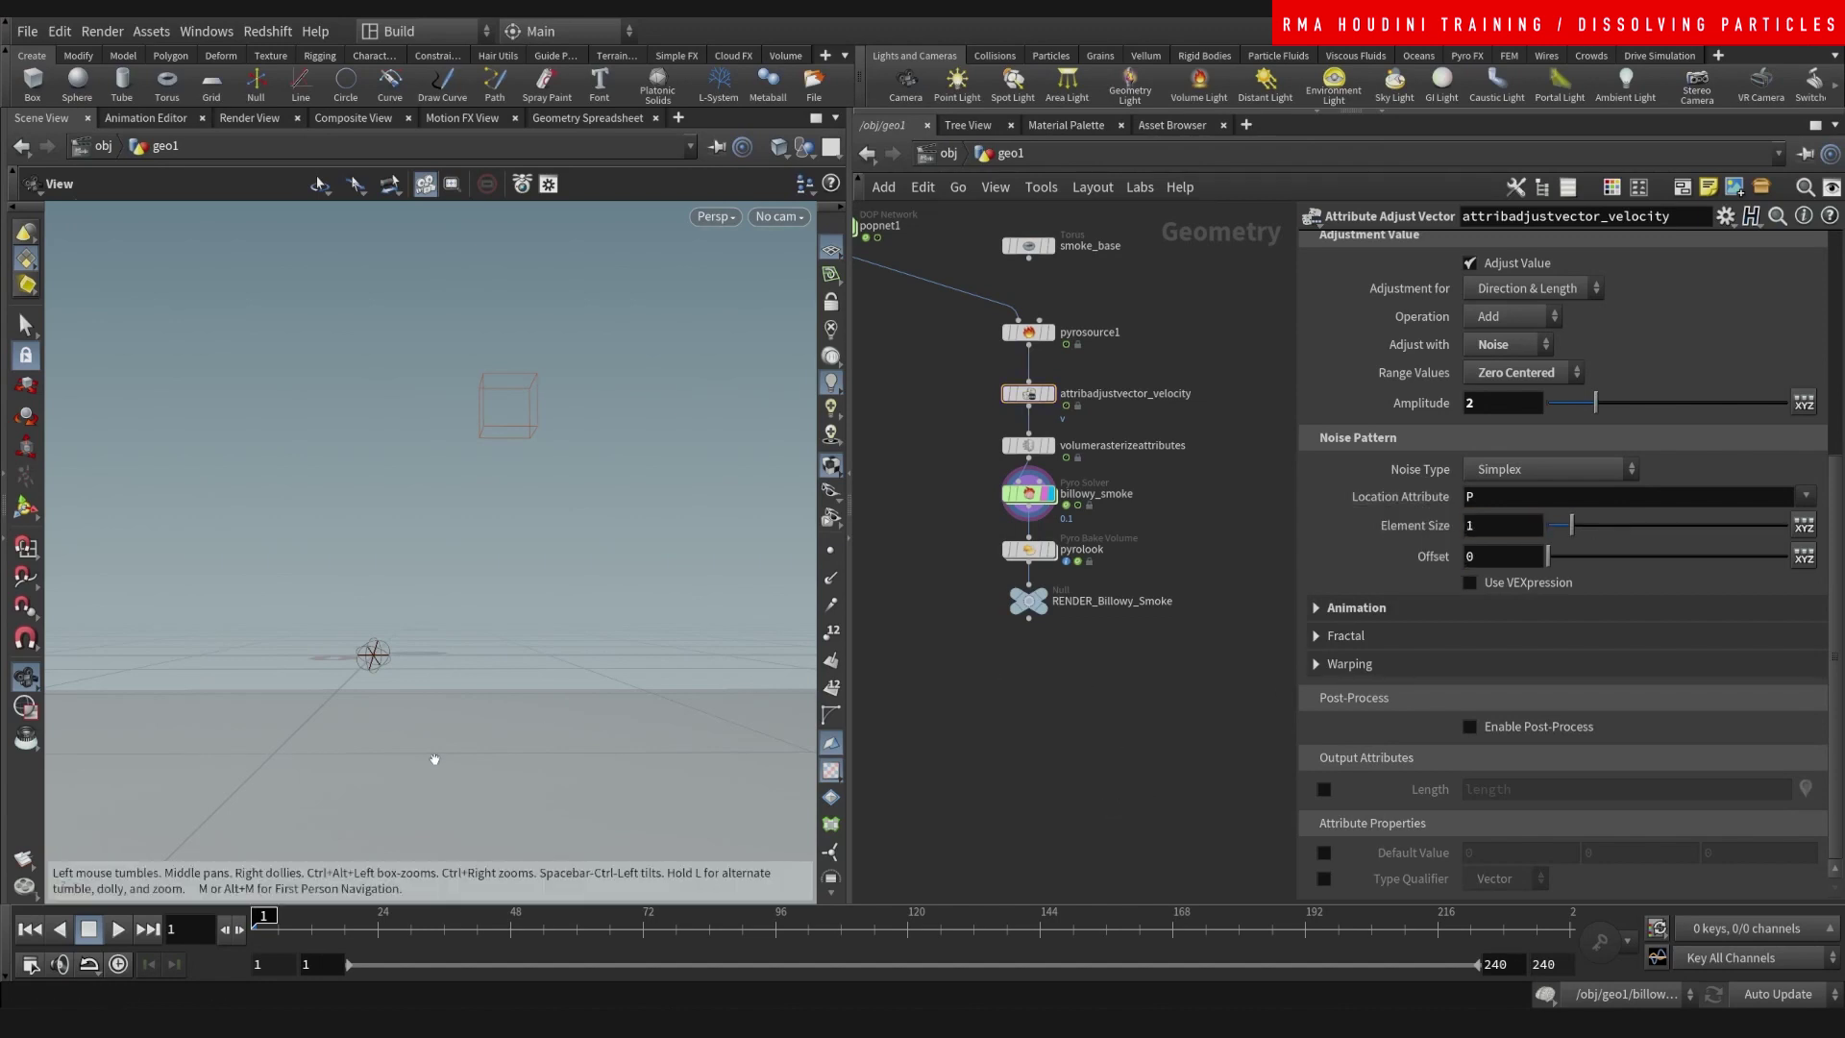
click(114, 932)
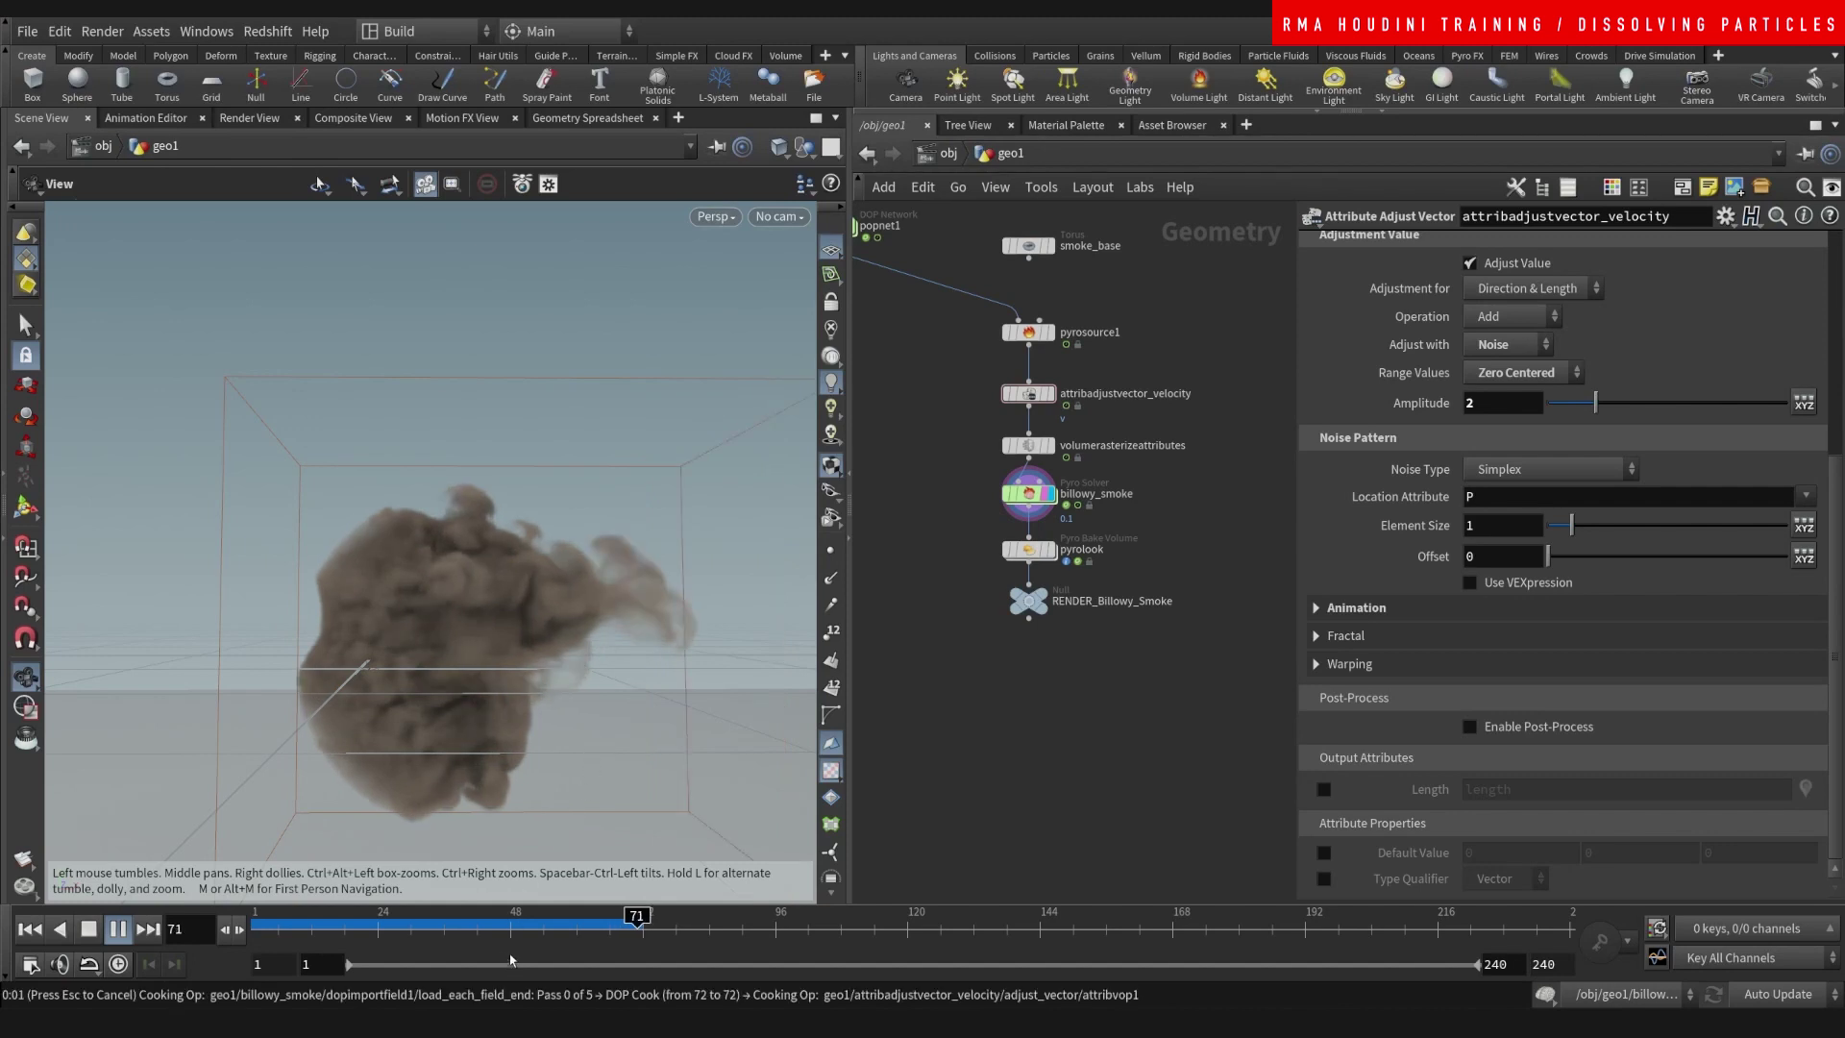
drag(469, 940, 568, 950)
- Display the RENDER_Billowy_Smoke null and bypass the pyrolook node
middle_drag(984, 712, 1123, 630)
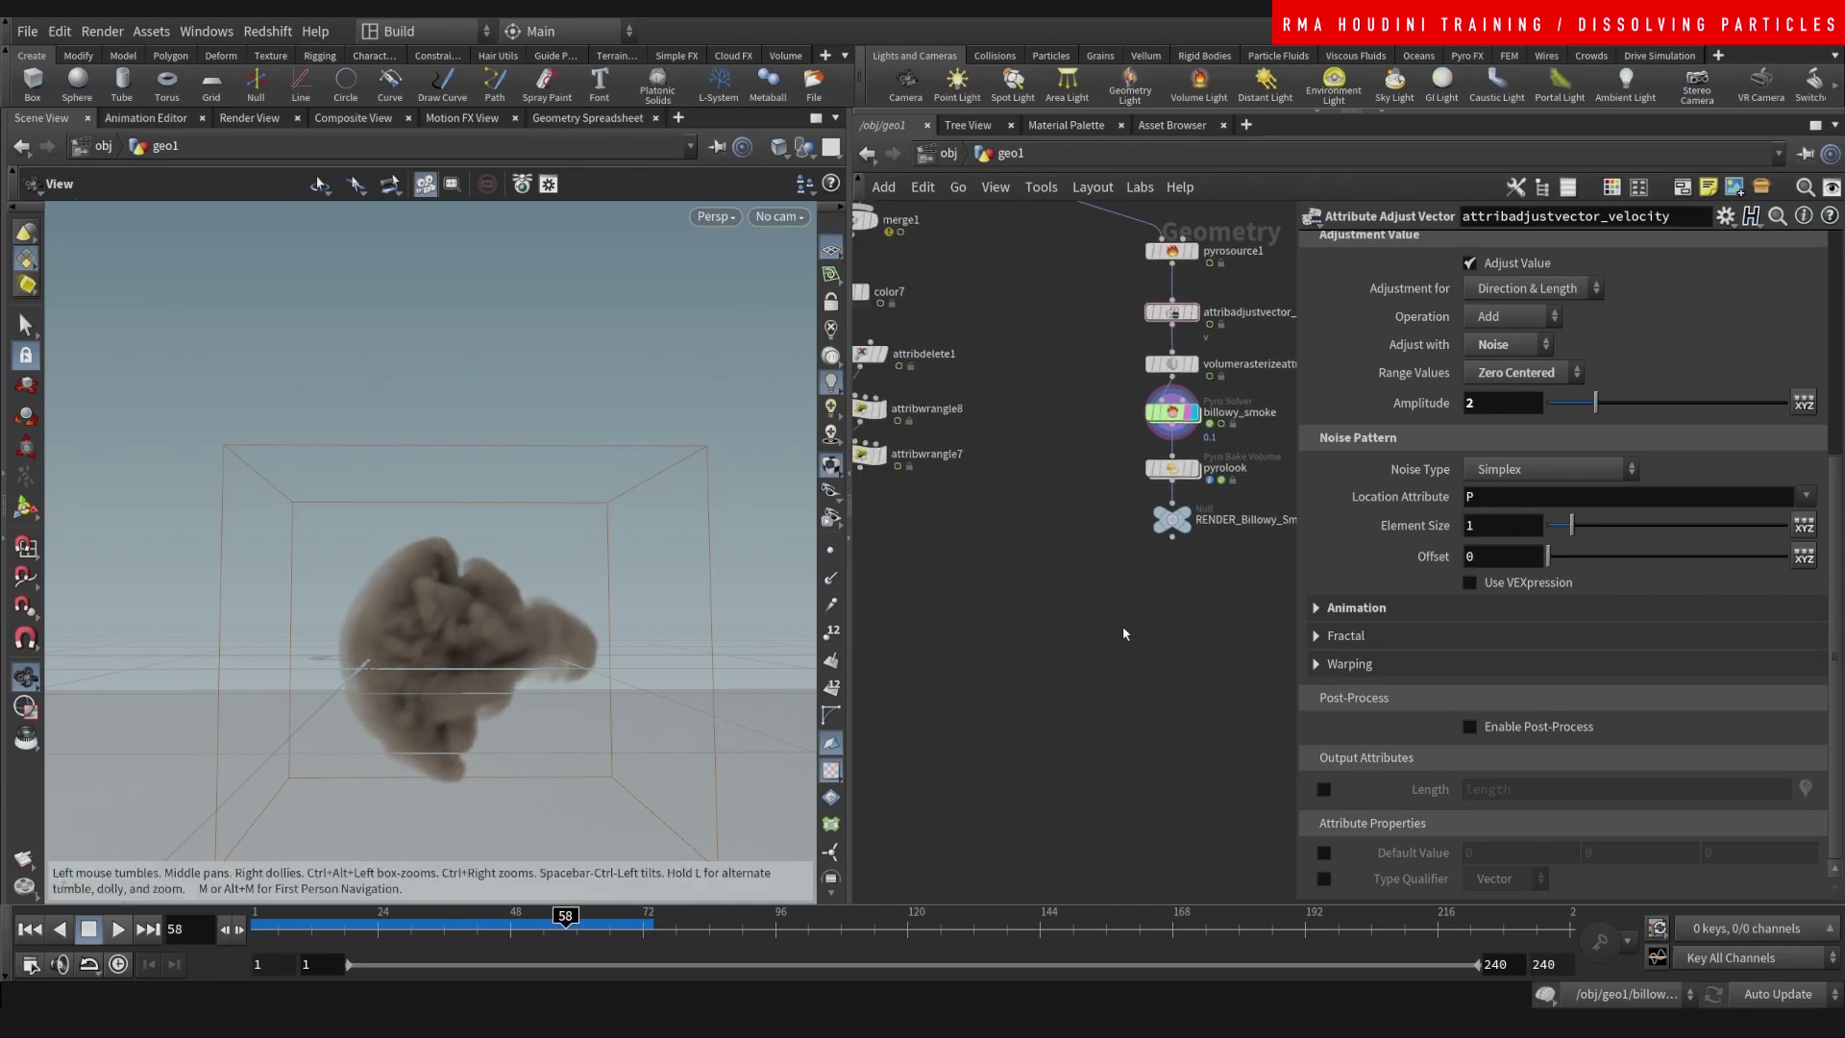
scroll(1123, 630, down, 4)
scroll(1098, 553, up, 2)
click(1189, 555)
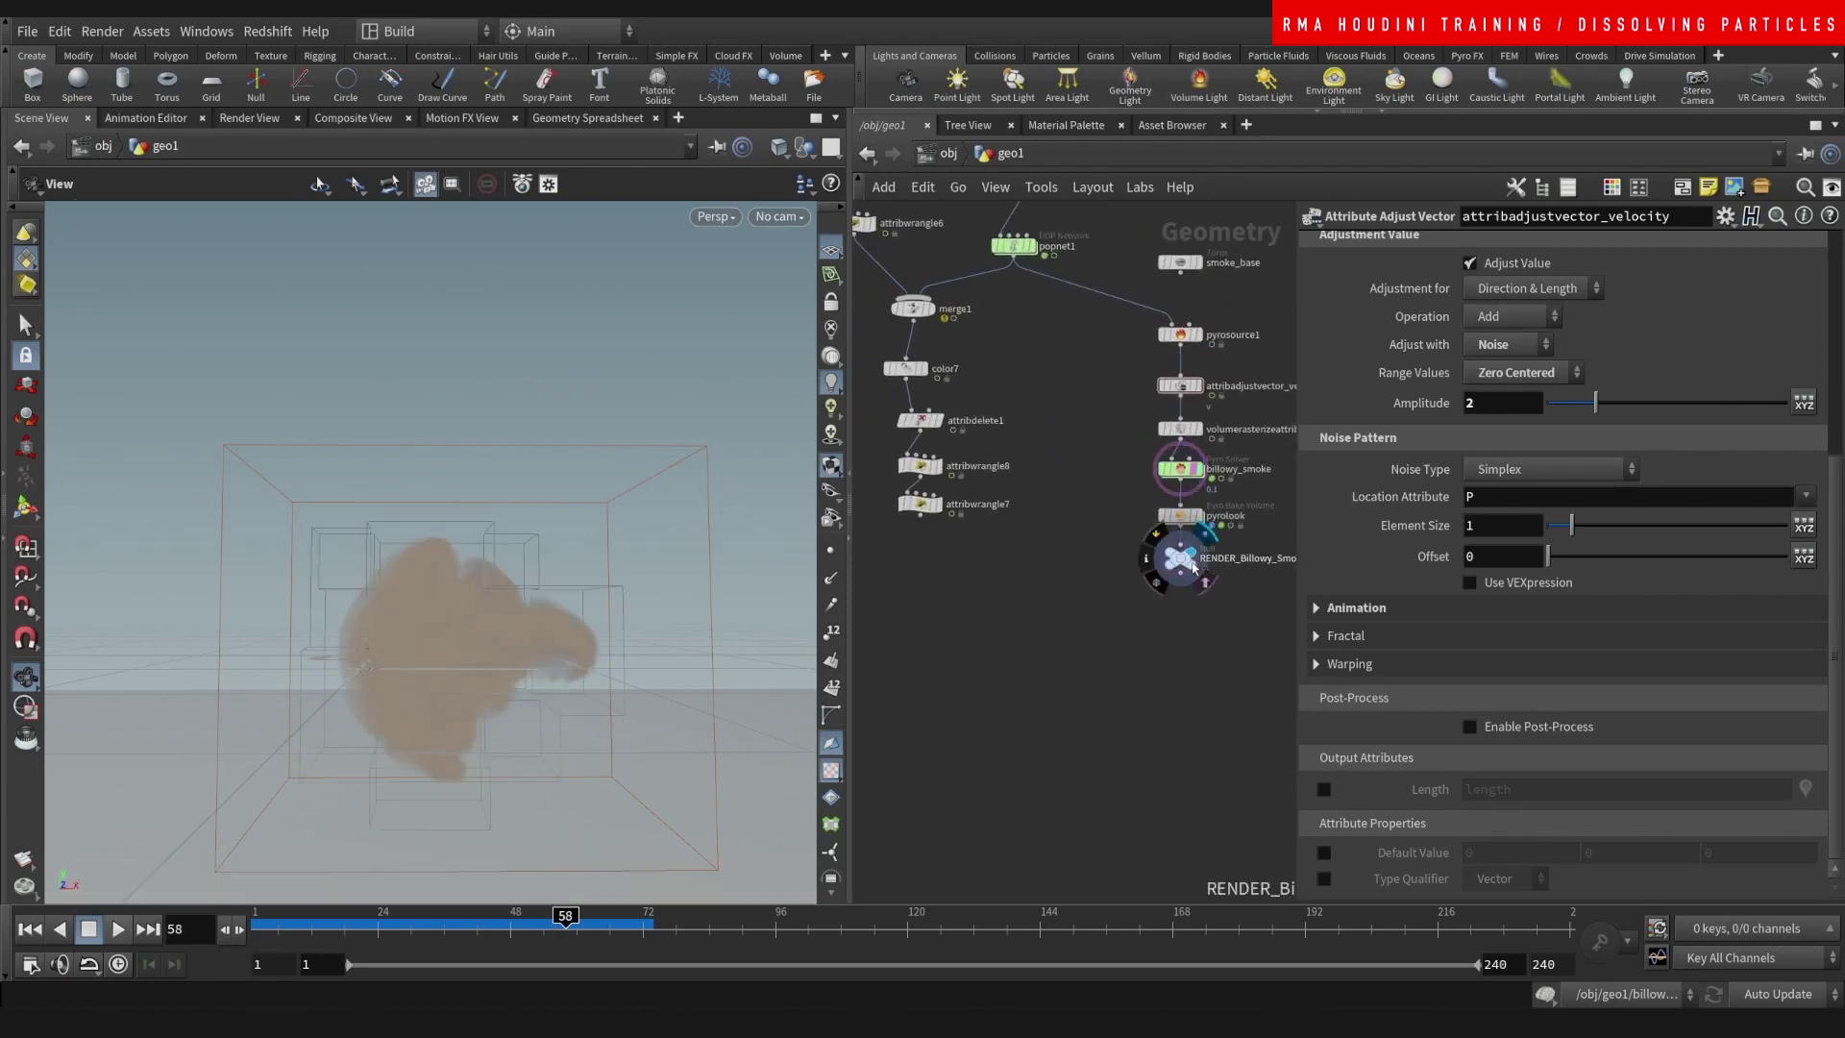
mouse_move(1182, 524)
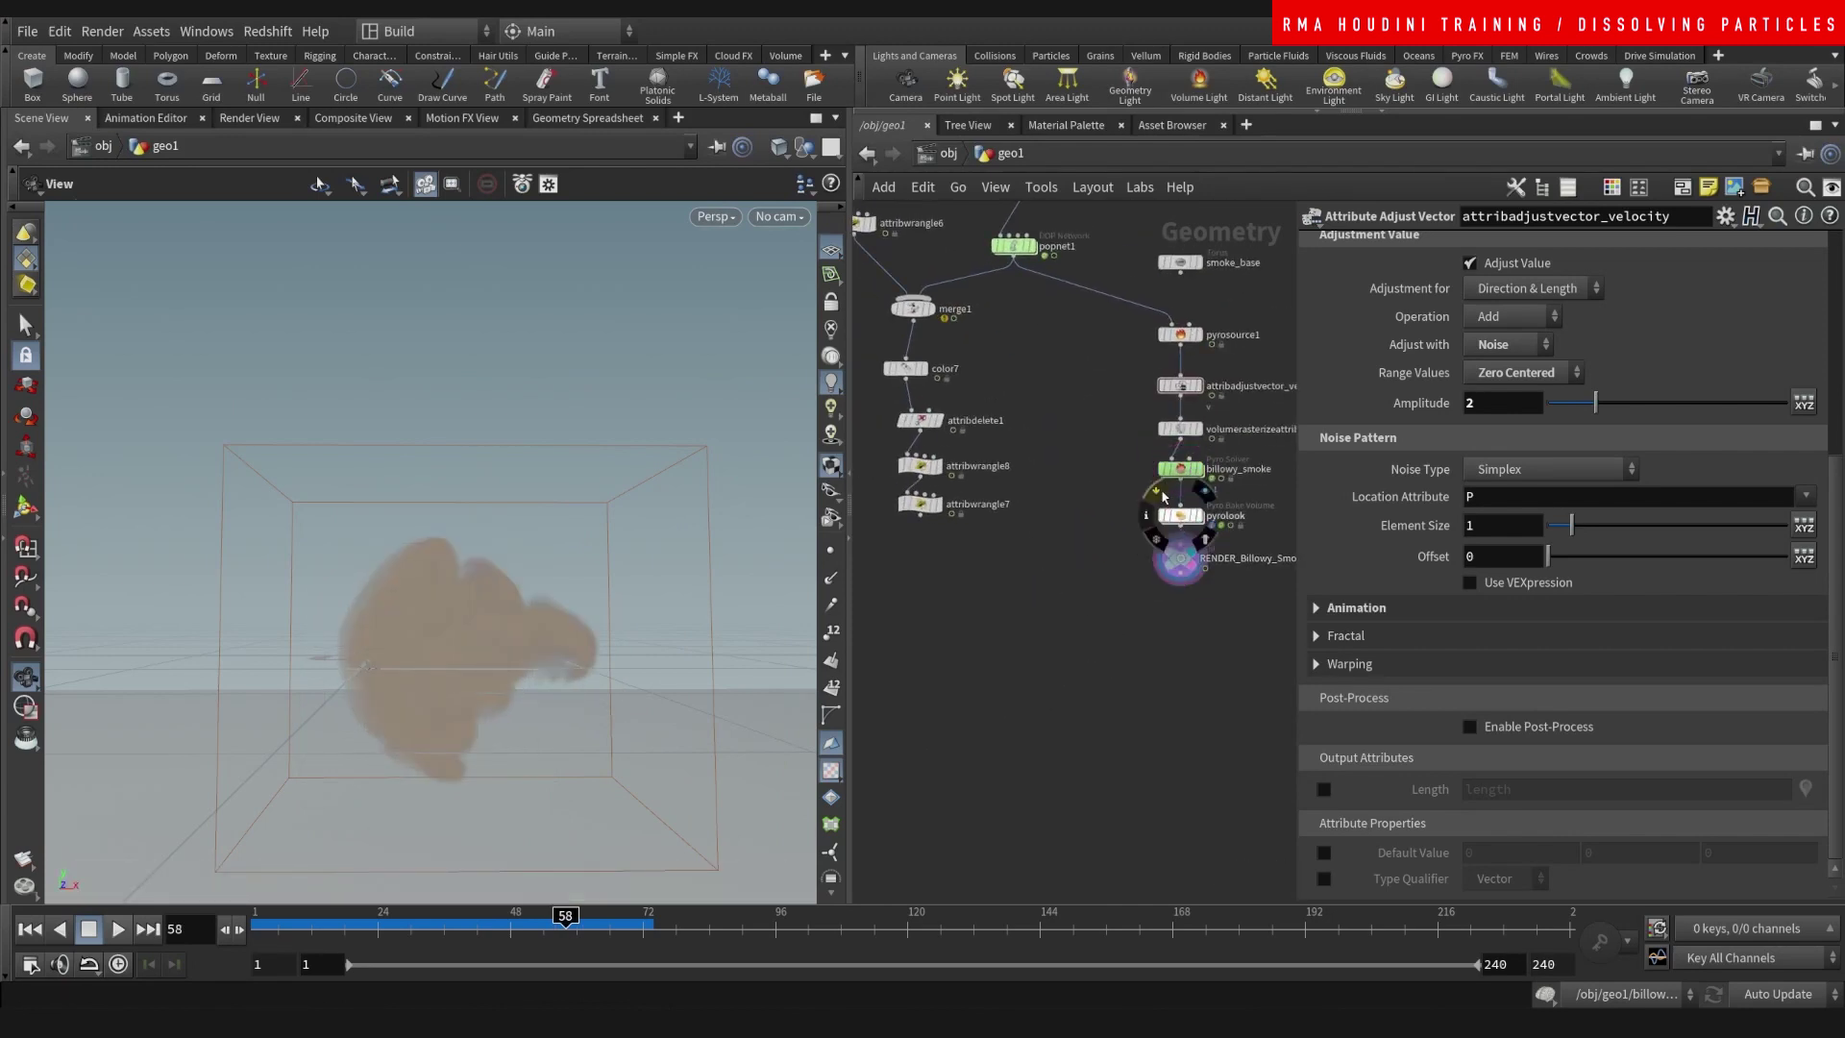
click(1159, 493)
- Add a Merge node below the statue and smoke branches, display attribwrangle7 and connect it to the Merge node
key(Tab)
text(mer)
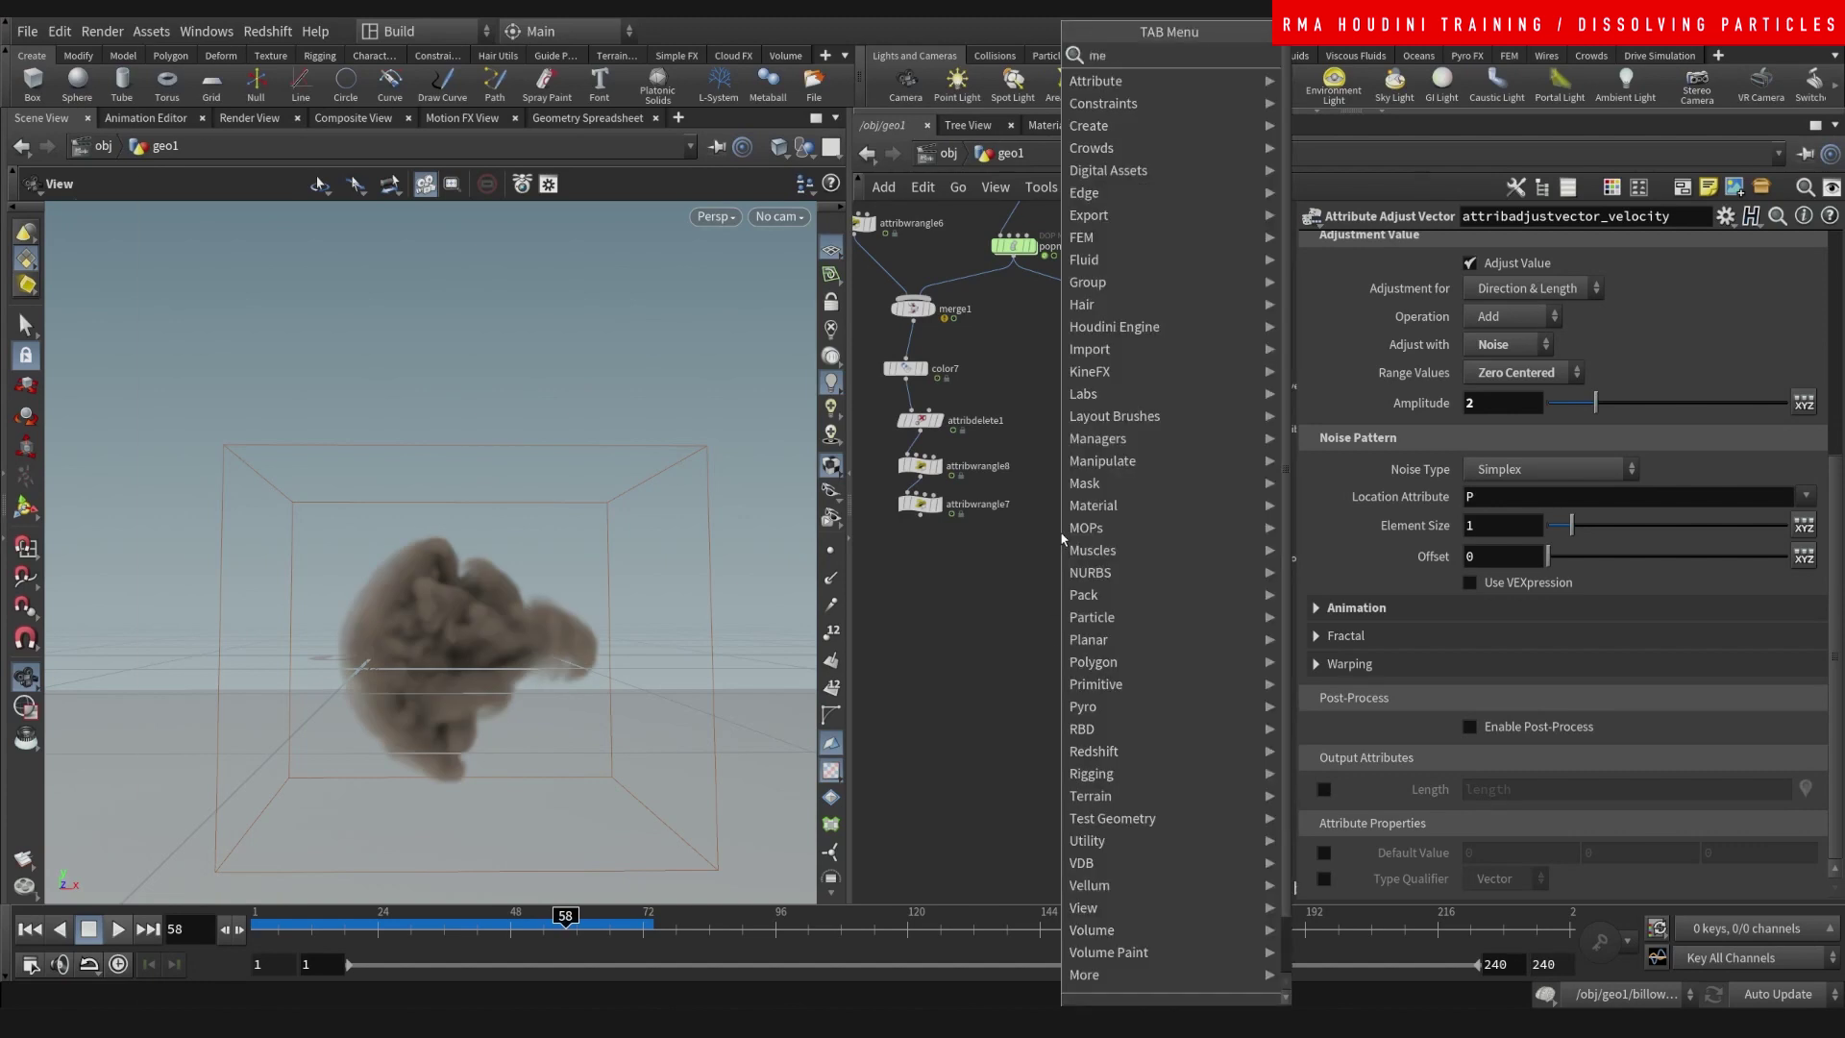
key(Return)
click(1046, 684)
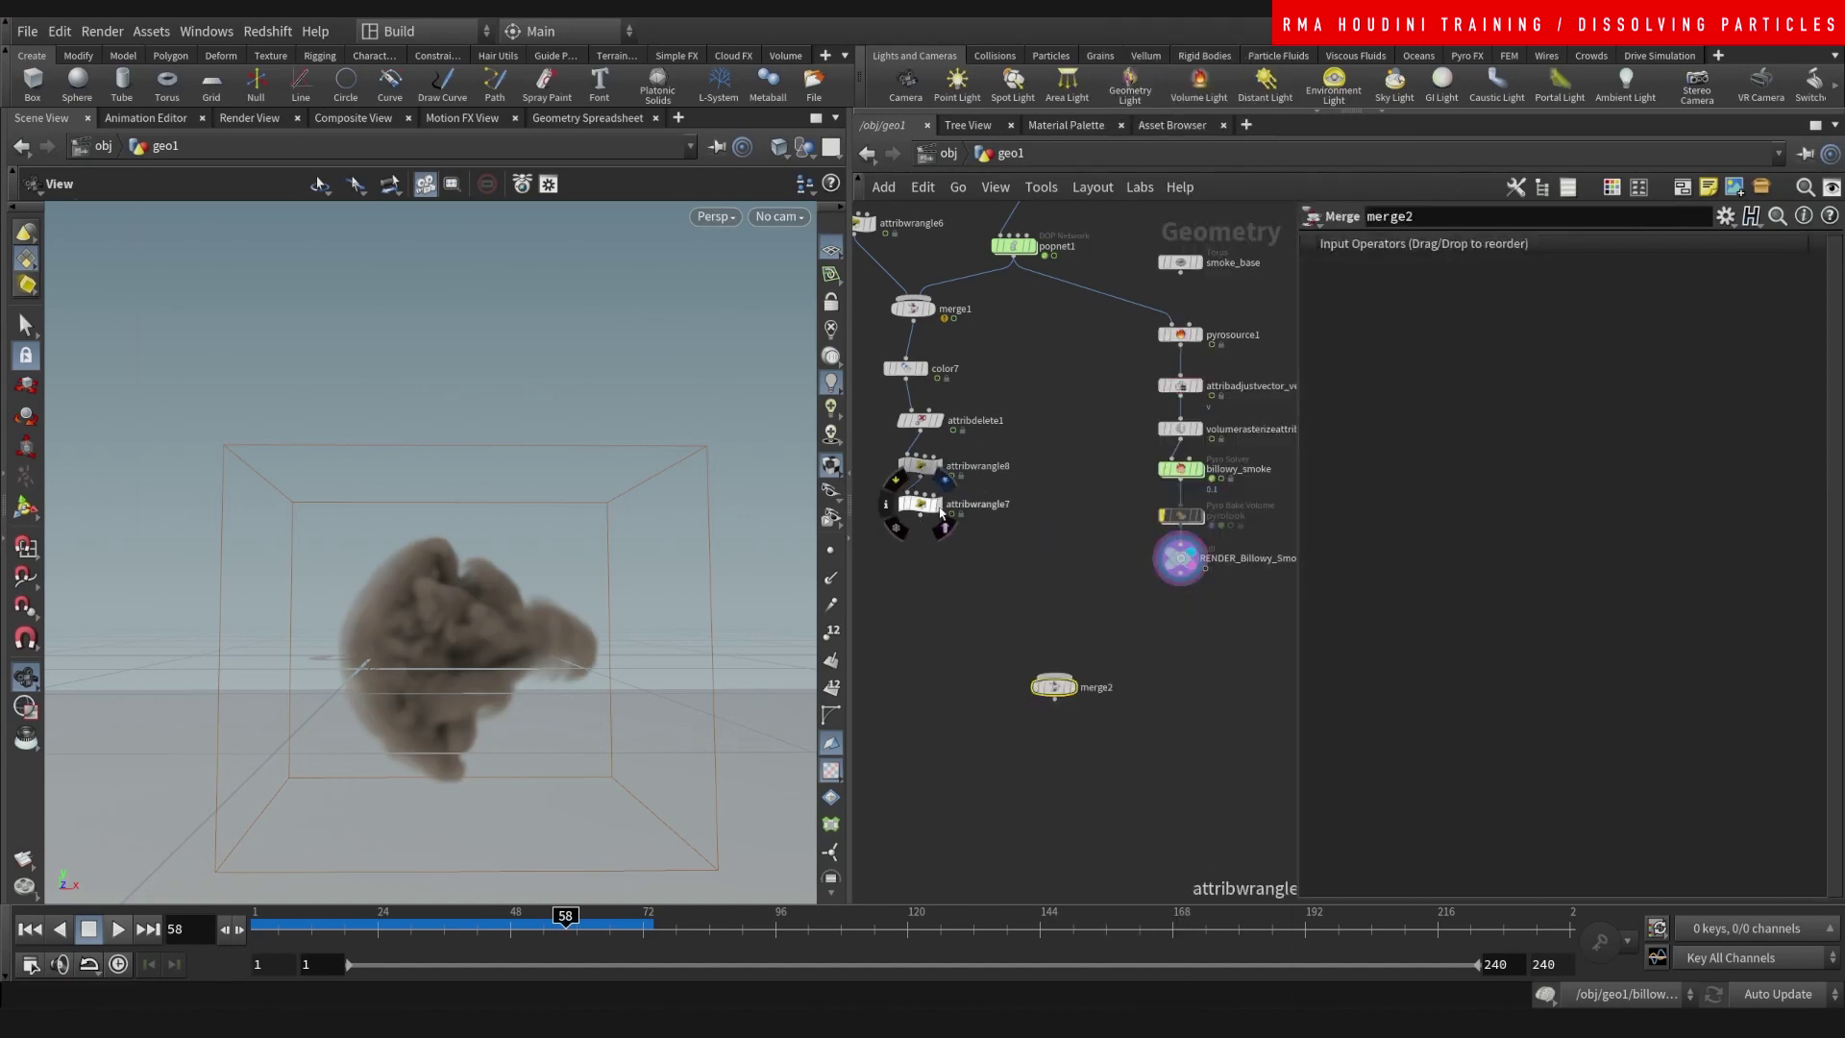
click(940, 535)
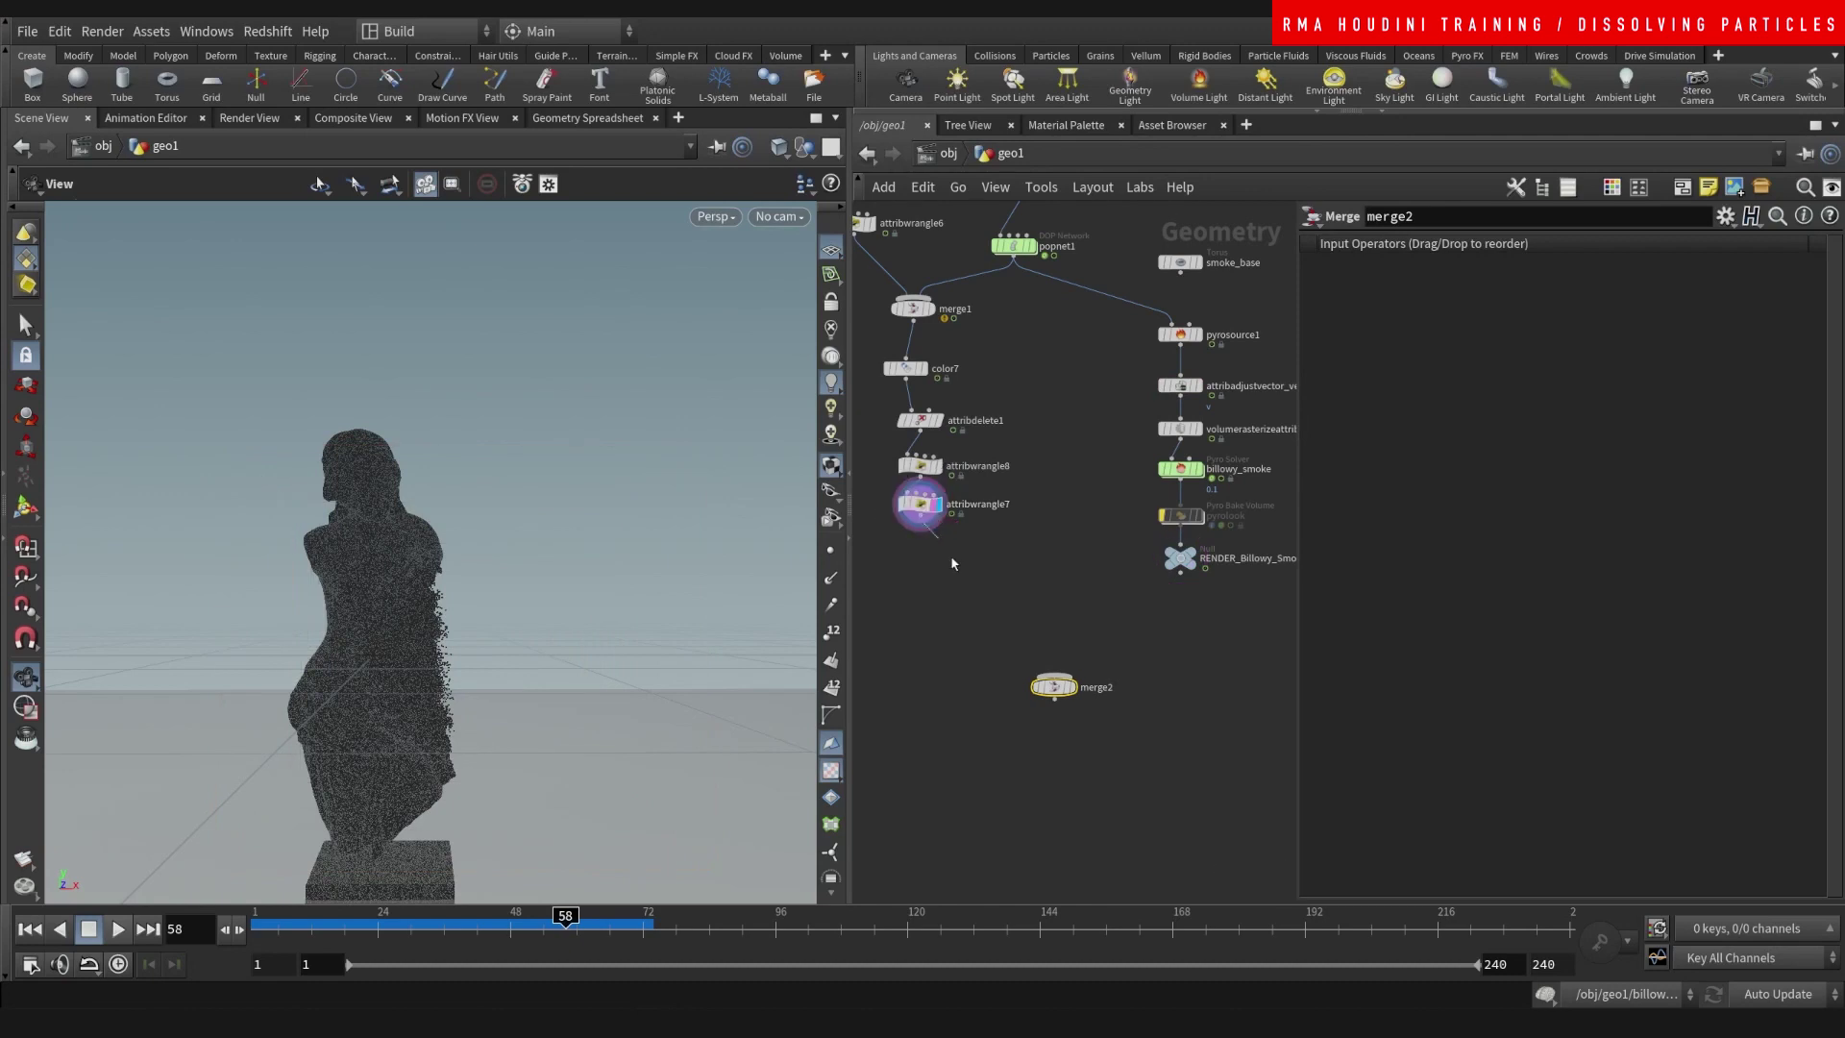
drag(922, 526, 1054, 676)
- At frame 67, connect RENDER_Billowy_Smoke to the Merge node and display the combined statue and smoke
mouse_move(605, 928)
mouse_down()
mouse_move(548, 927)
mouse_move(615, 926)
mouse_up()
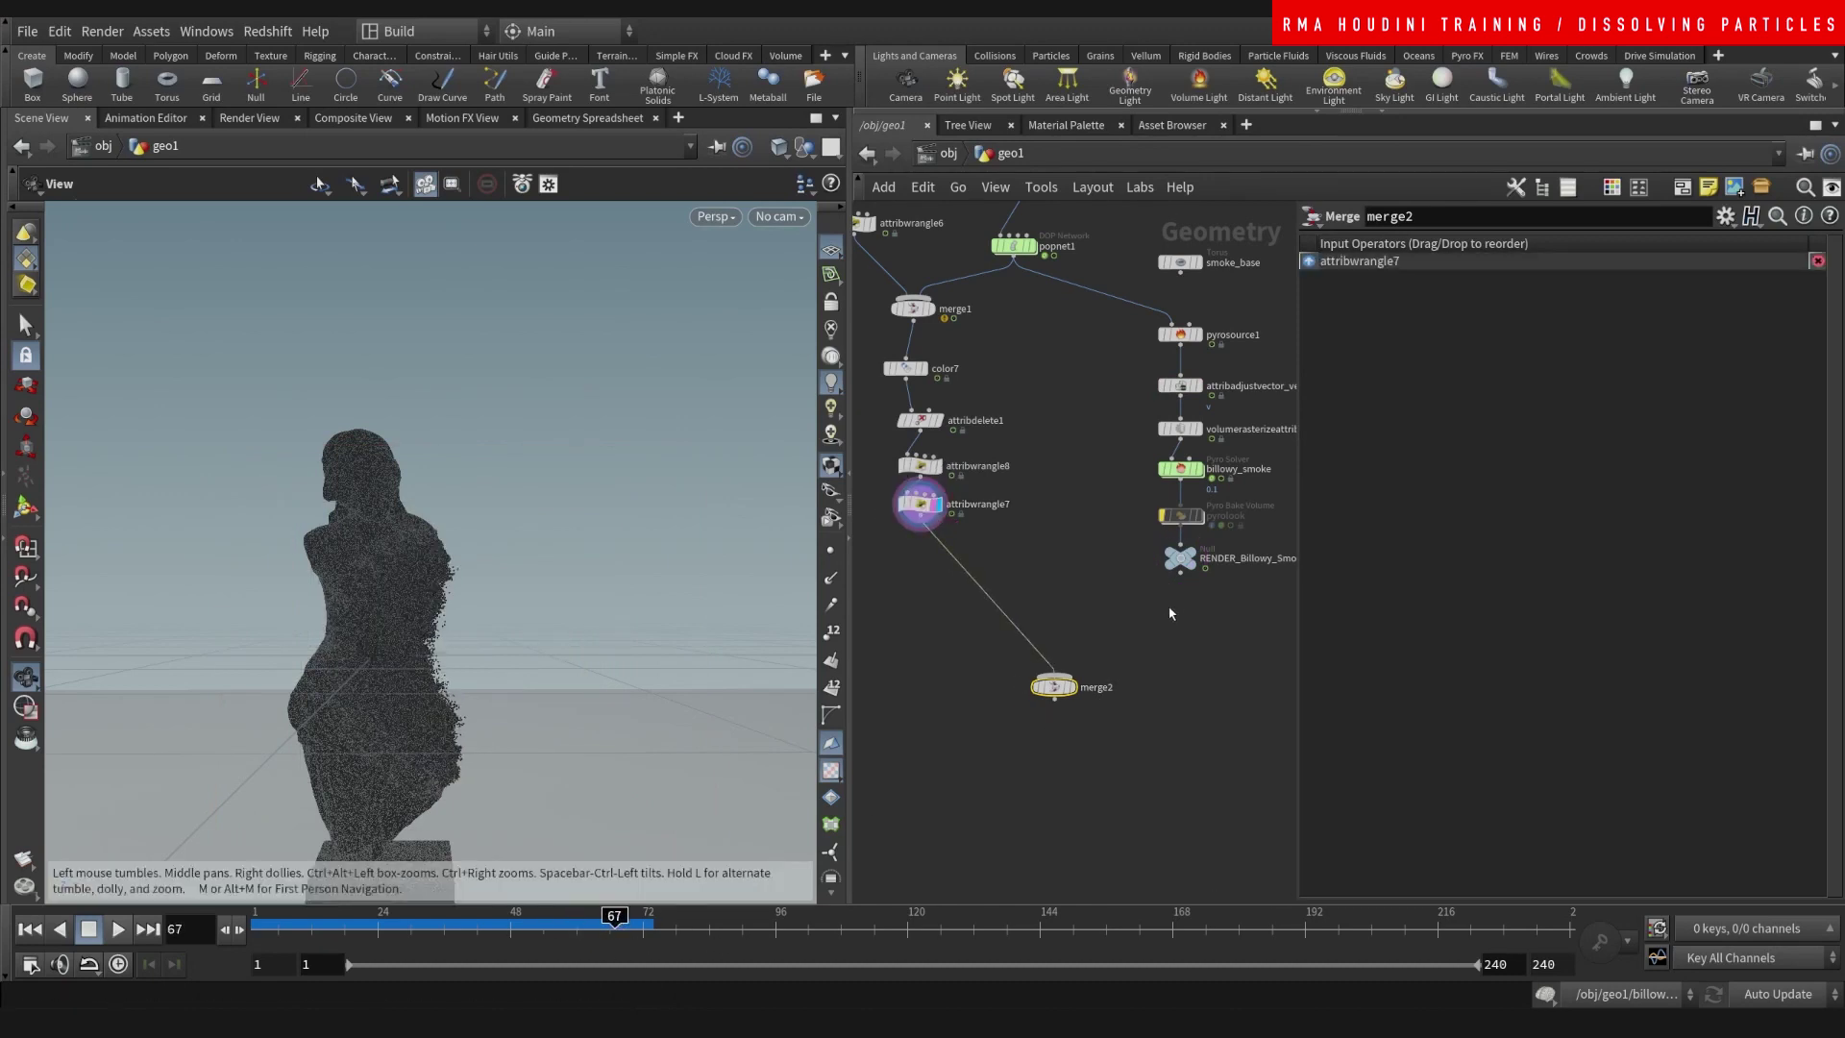
drag(1162, 609, 1054, 676)
click(1071, 686)
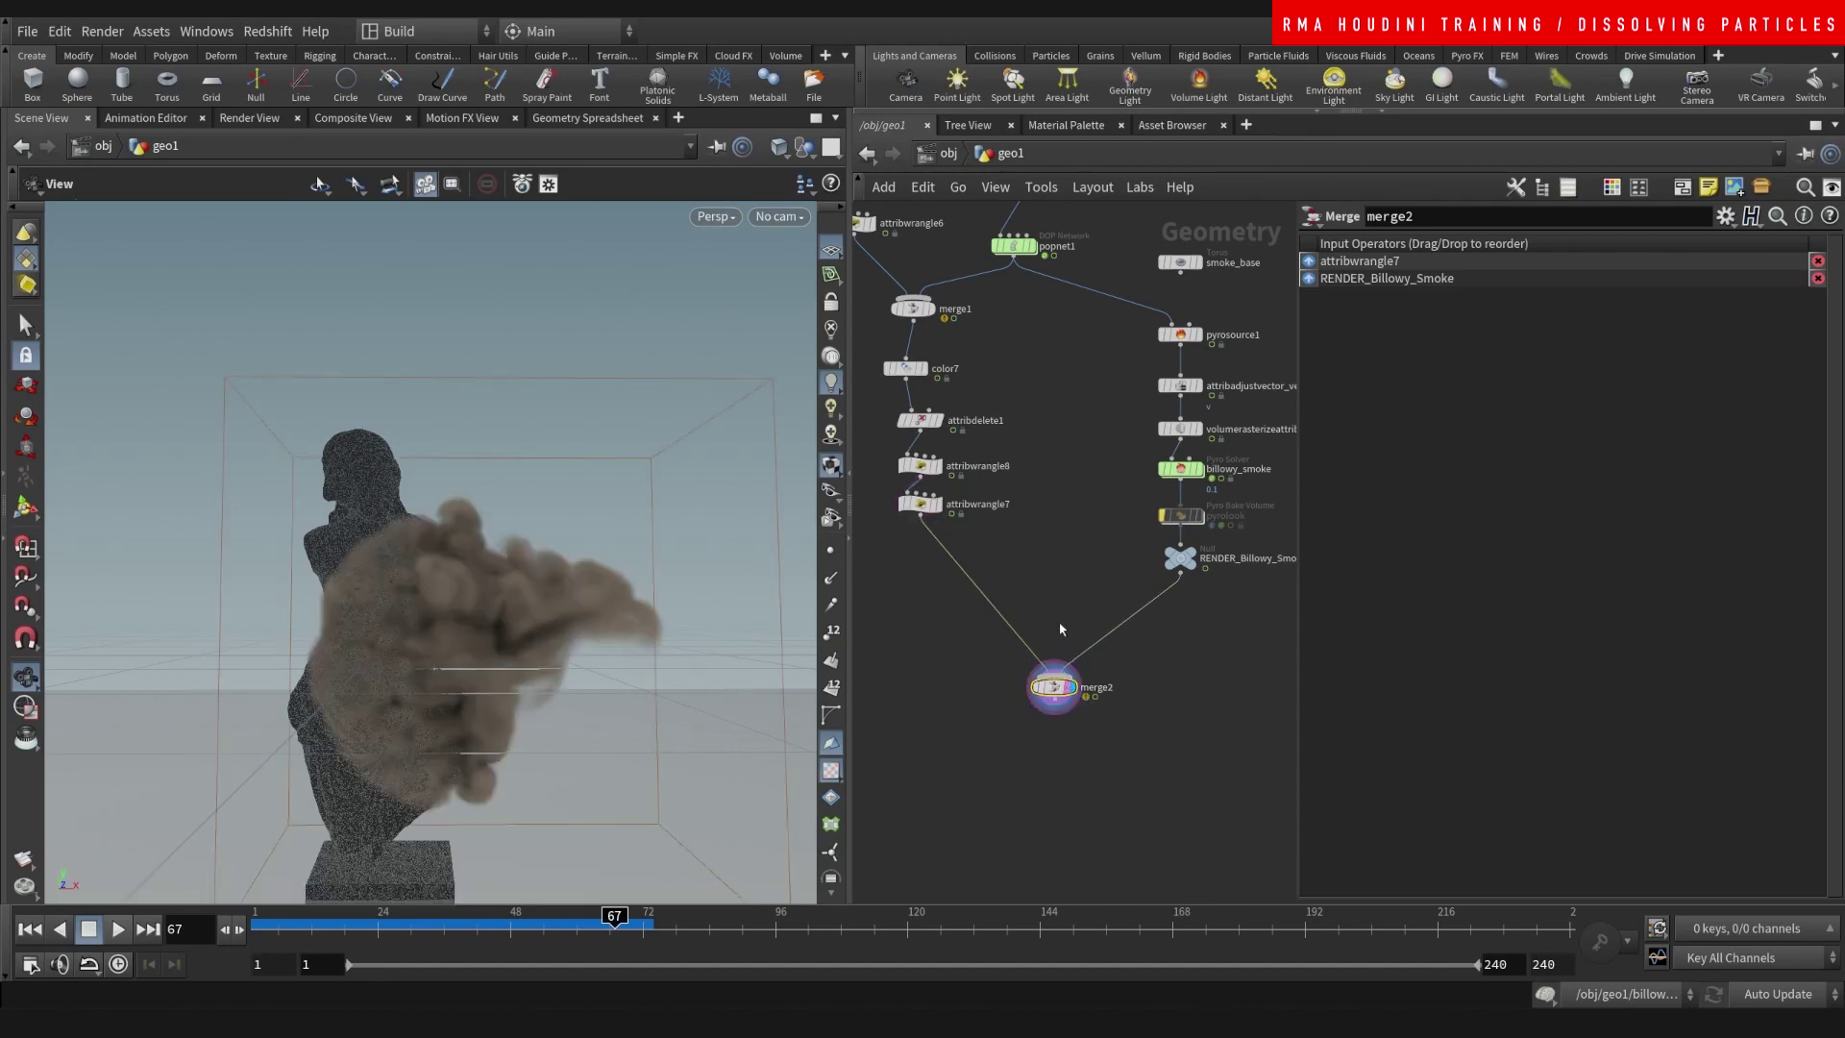
middle_drag(472, 587, 464, 496)
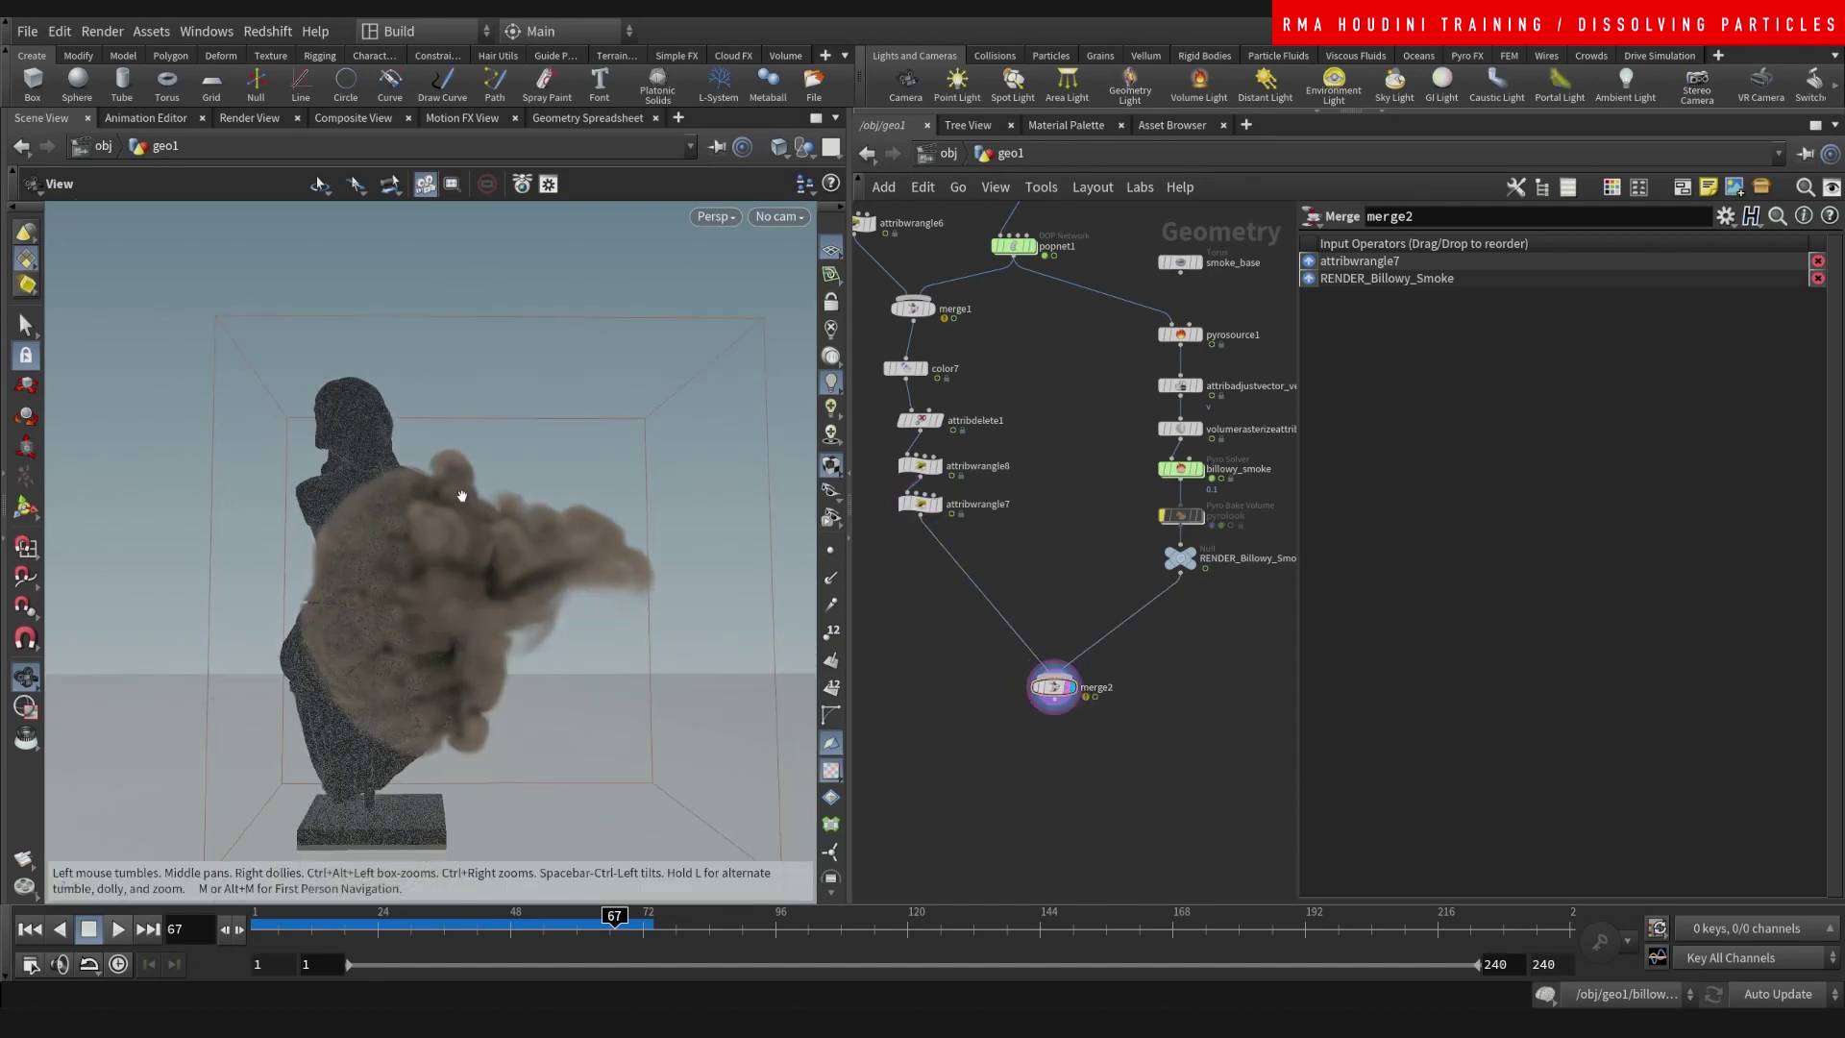
right_drag(464, 498, 448, 612)
drag(449, 612, 451, 597)
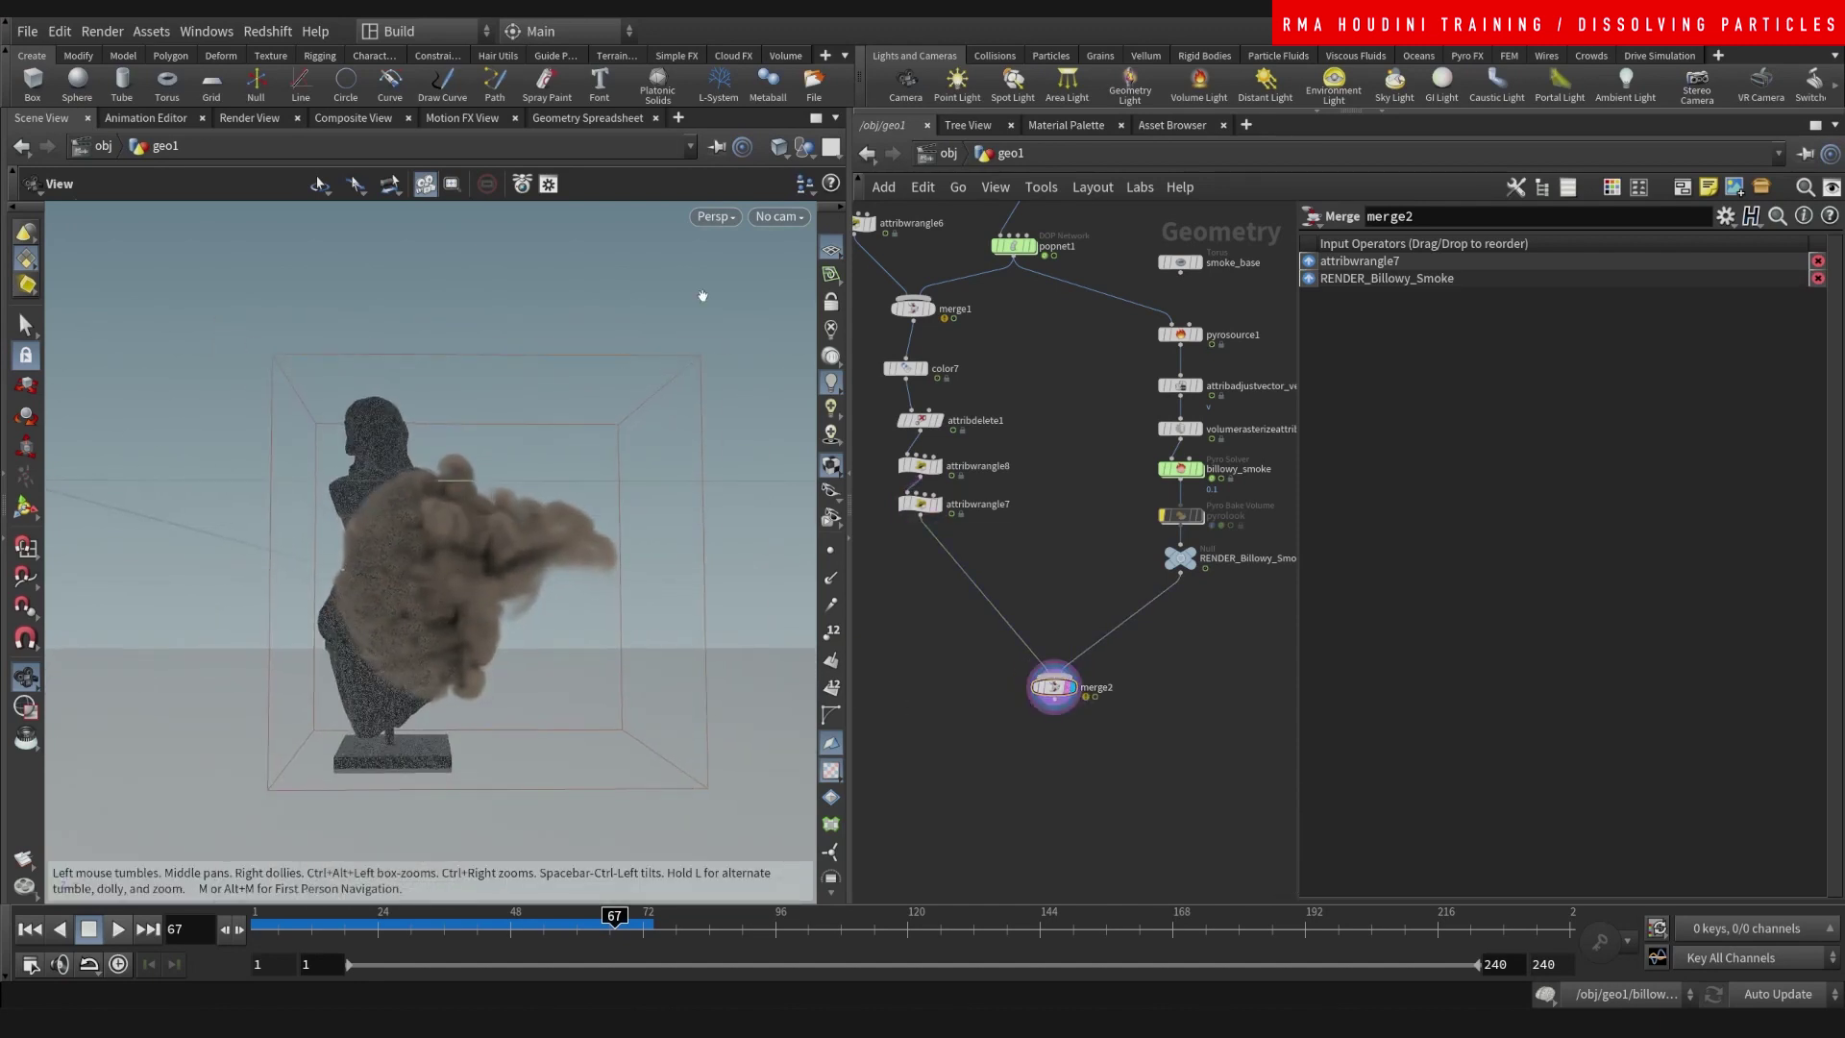
- Look through cam1 and rename the RENDER_Billowy_Smoke null to out_smoke
click(779, 216)
click(796, 321)
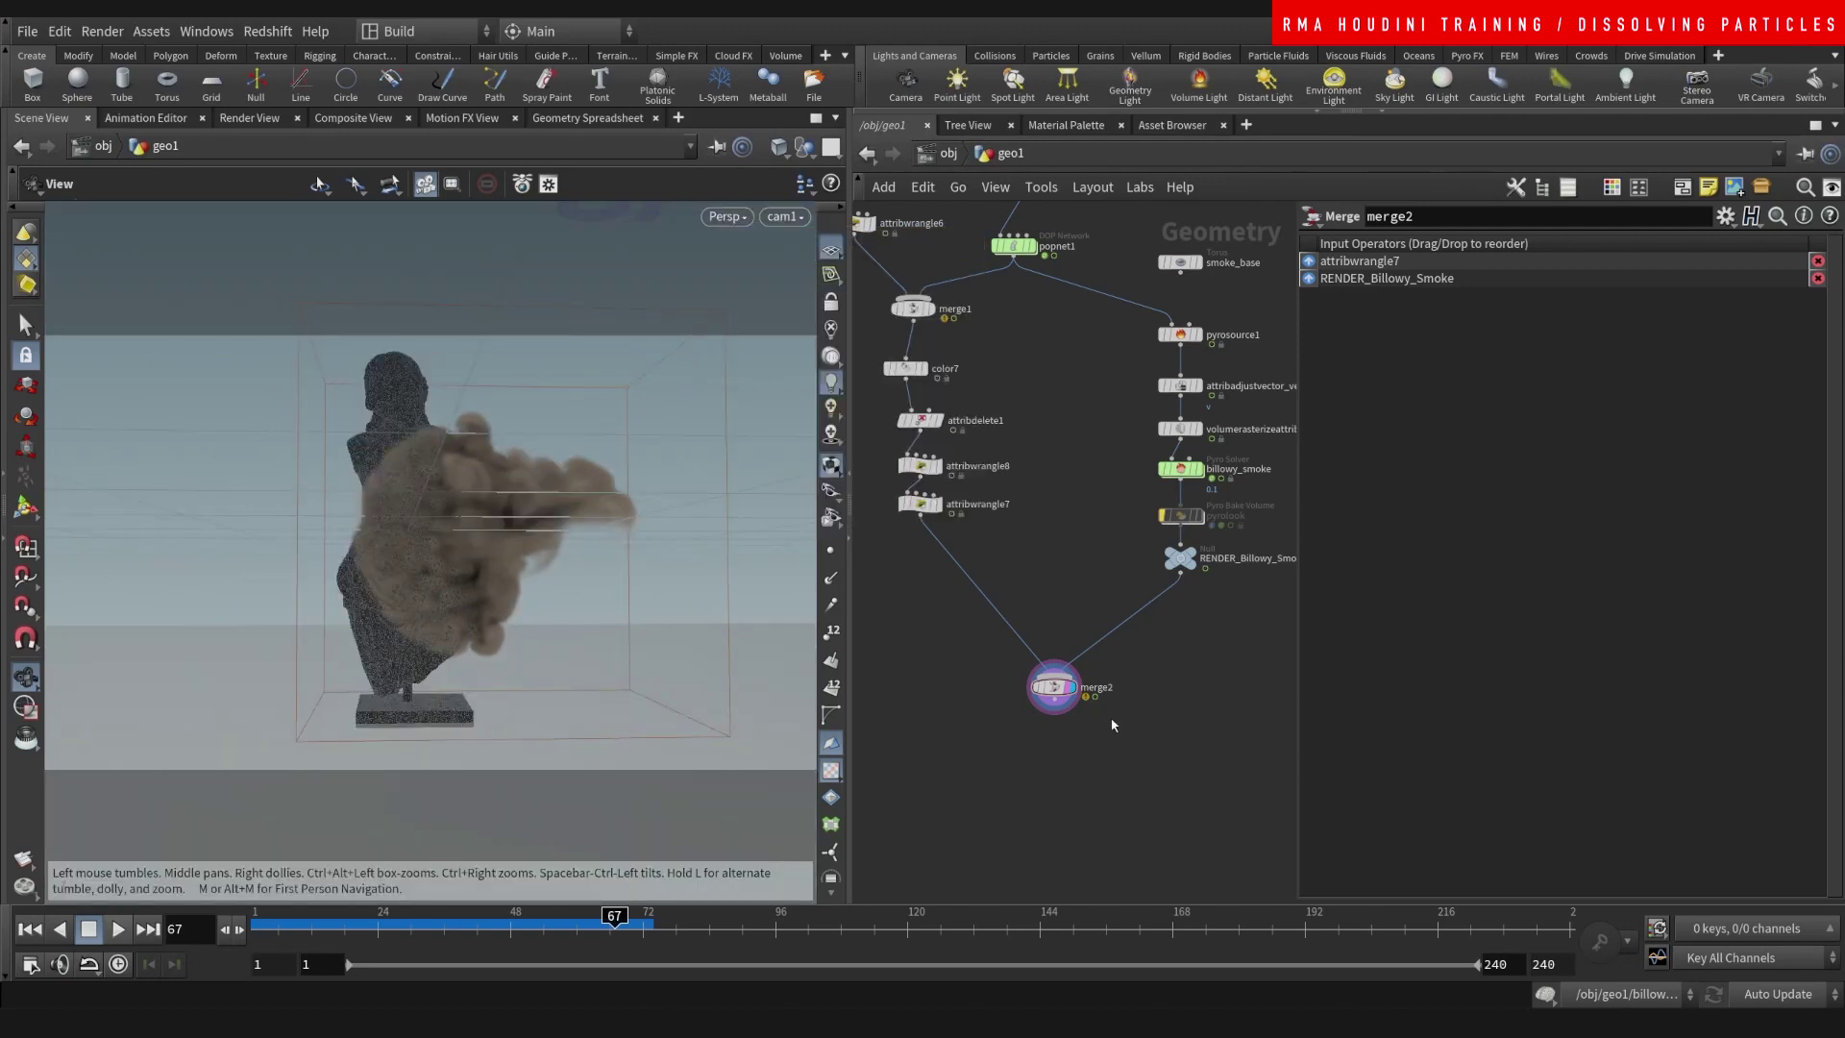
middle_drag(1112, 723, 1026, 736)
scroll(1167, 605, up, 3)
click(1220, 561)
drag(1249, 561, 812, 499)
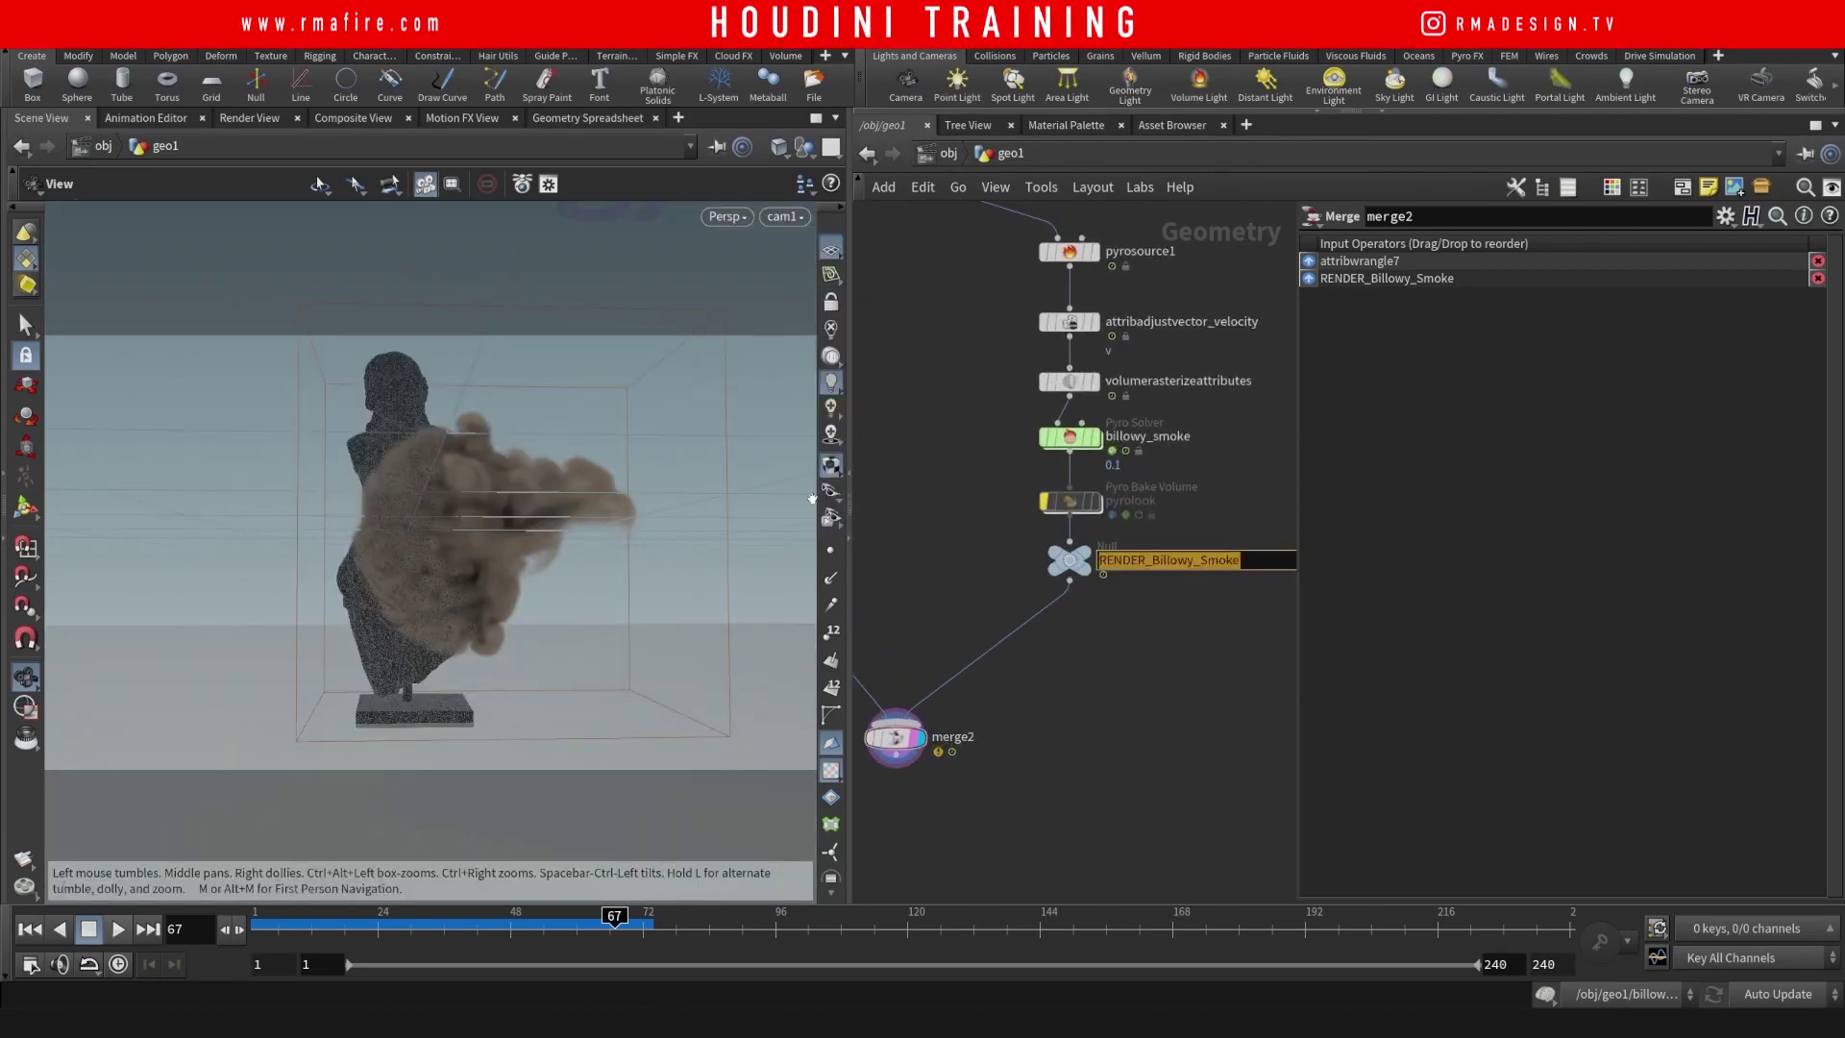
text(out_)
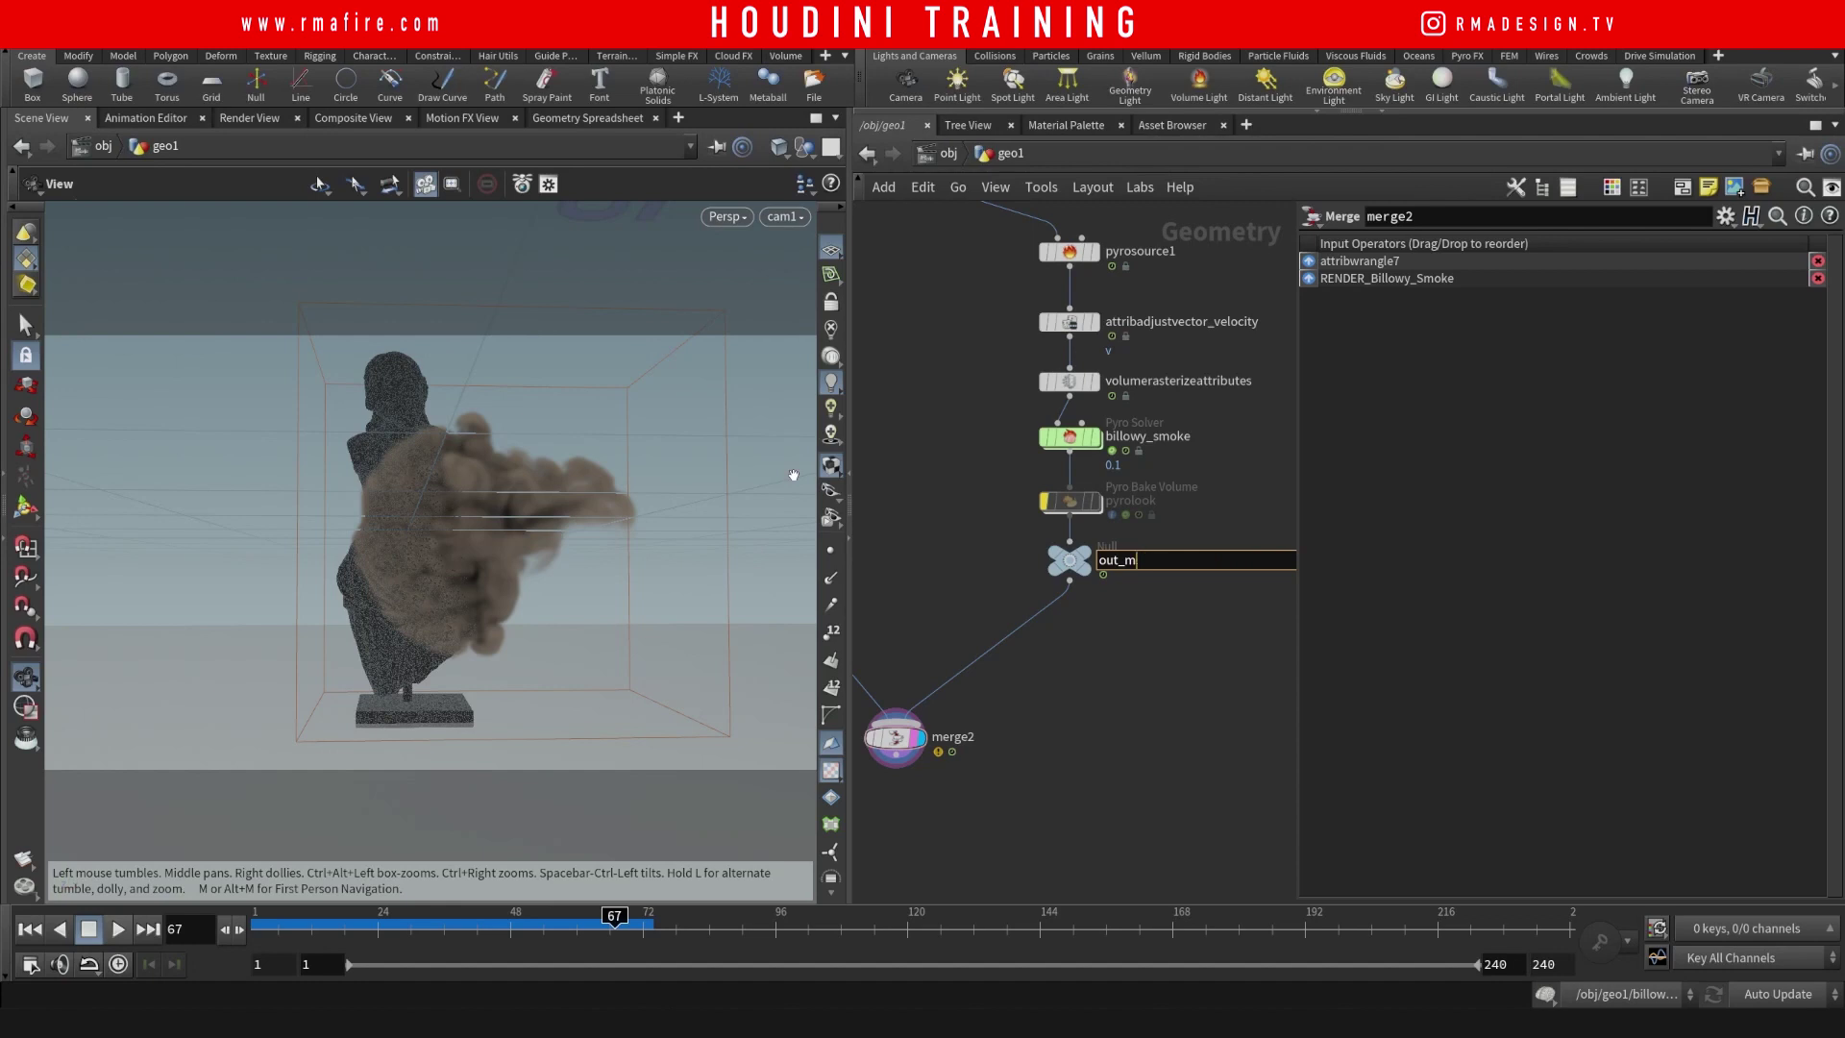
text(smoke)
key(Return)
scroll(1006, 699, down, 3)
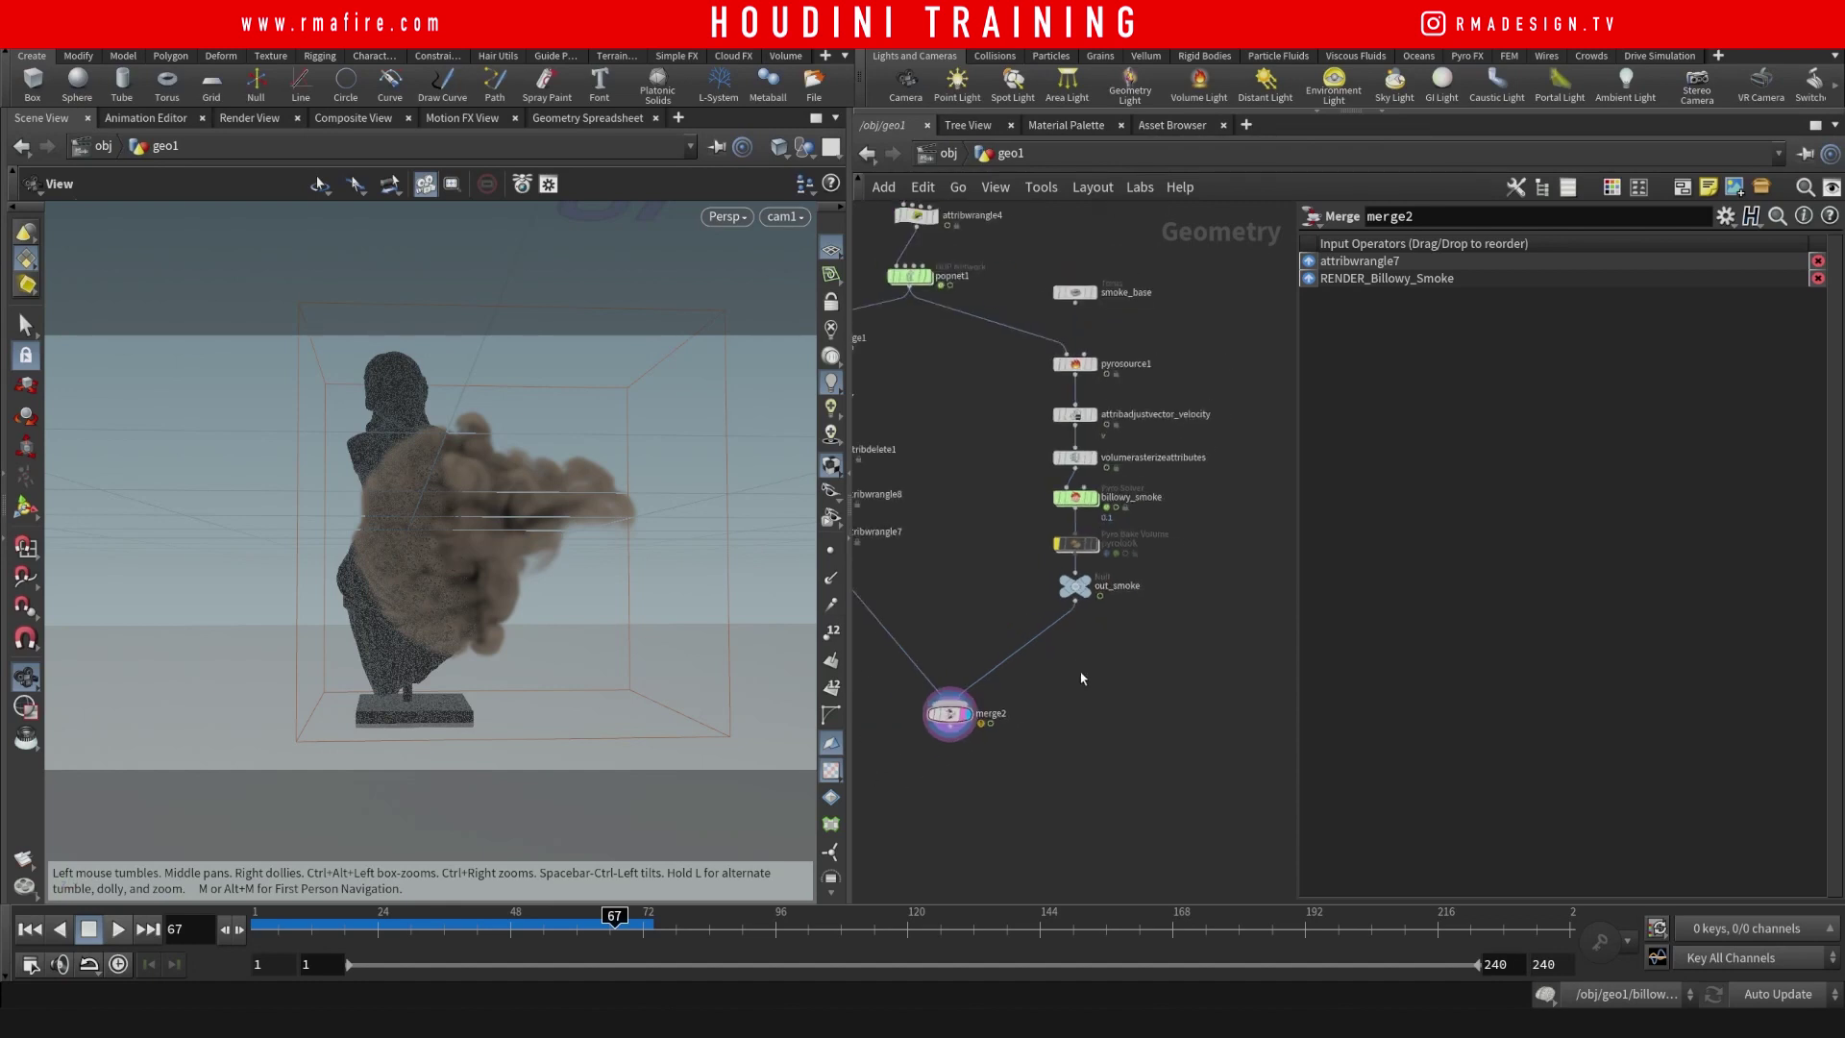
- Add a POP Network node beside the smoke branch, near the out_smoke null
key(Tab)
text(pop)
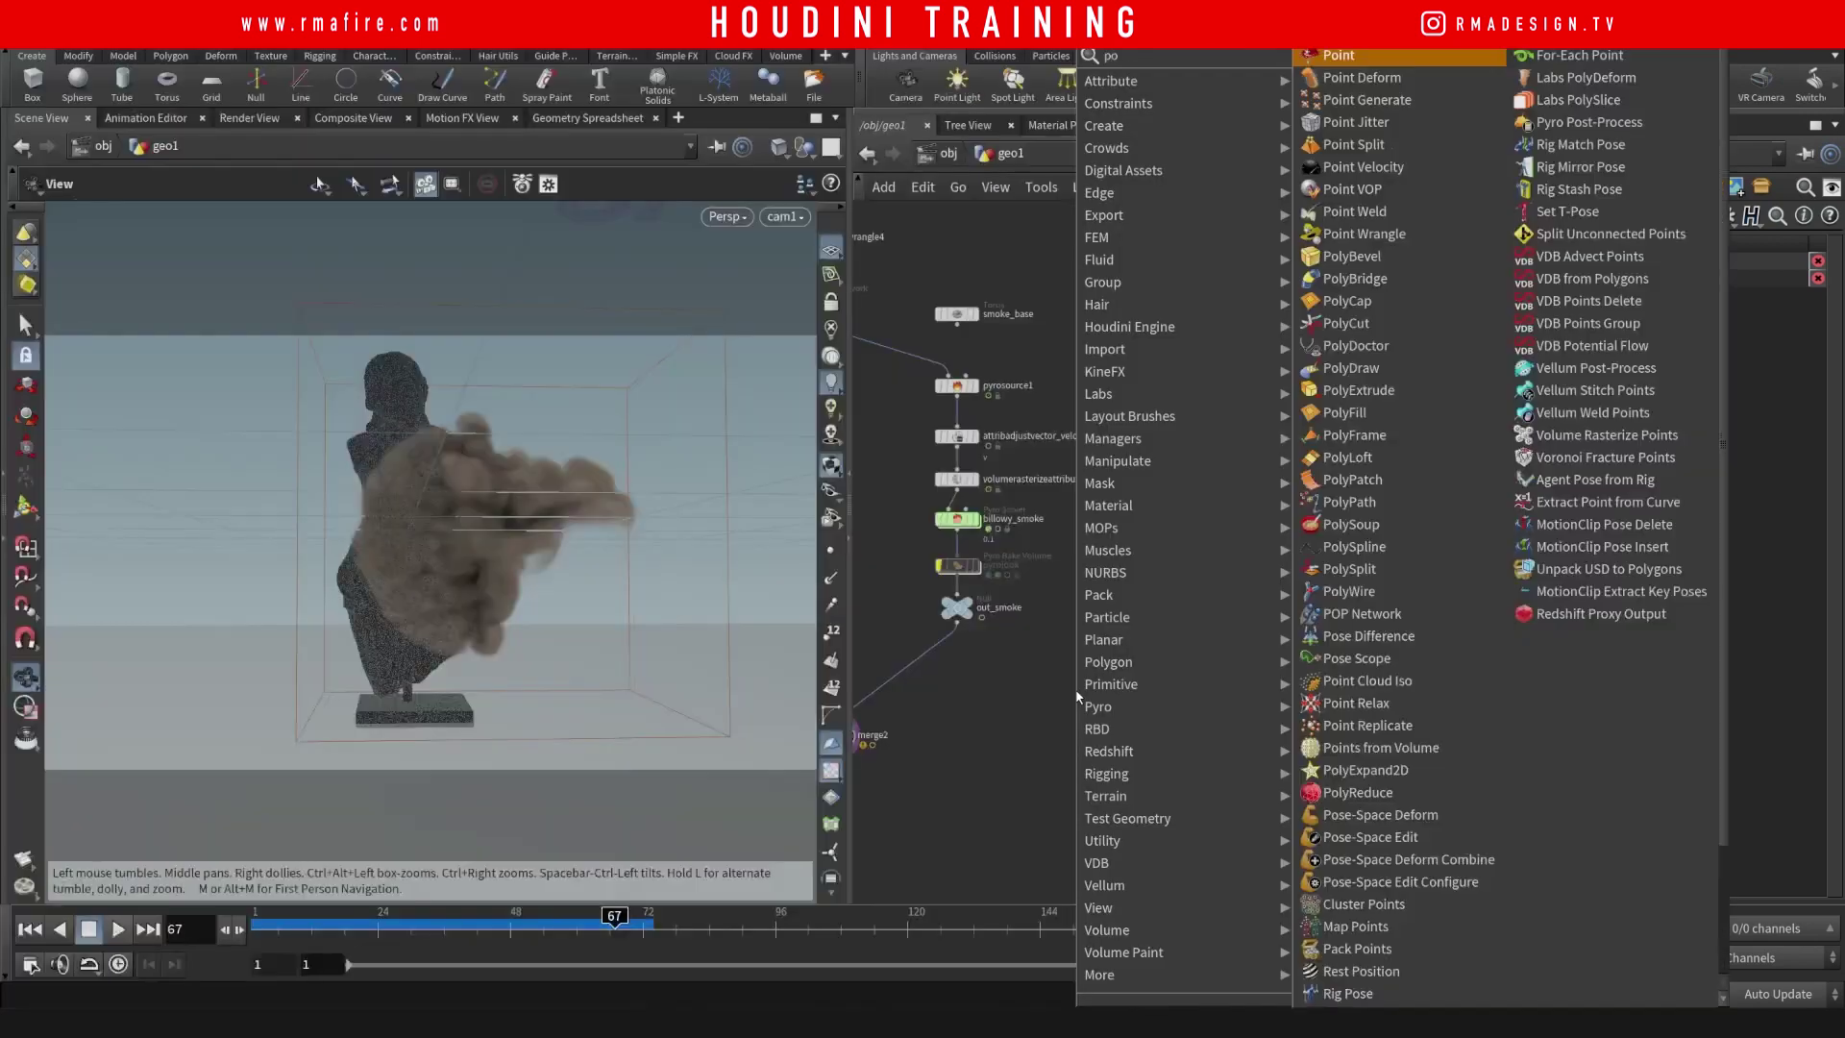
key(Return)
click(1075, 689)
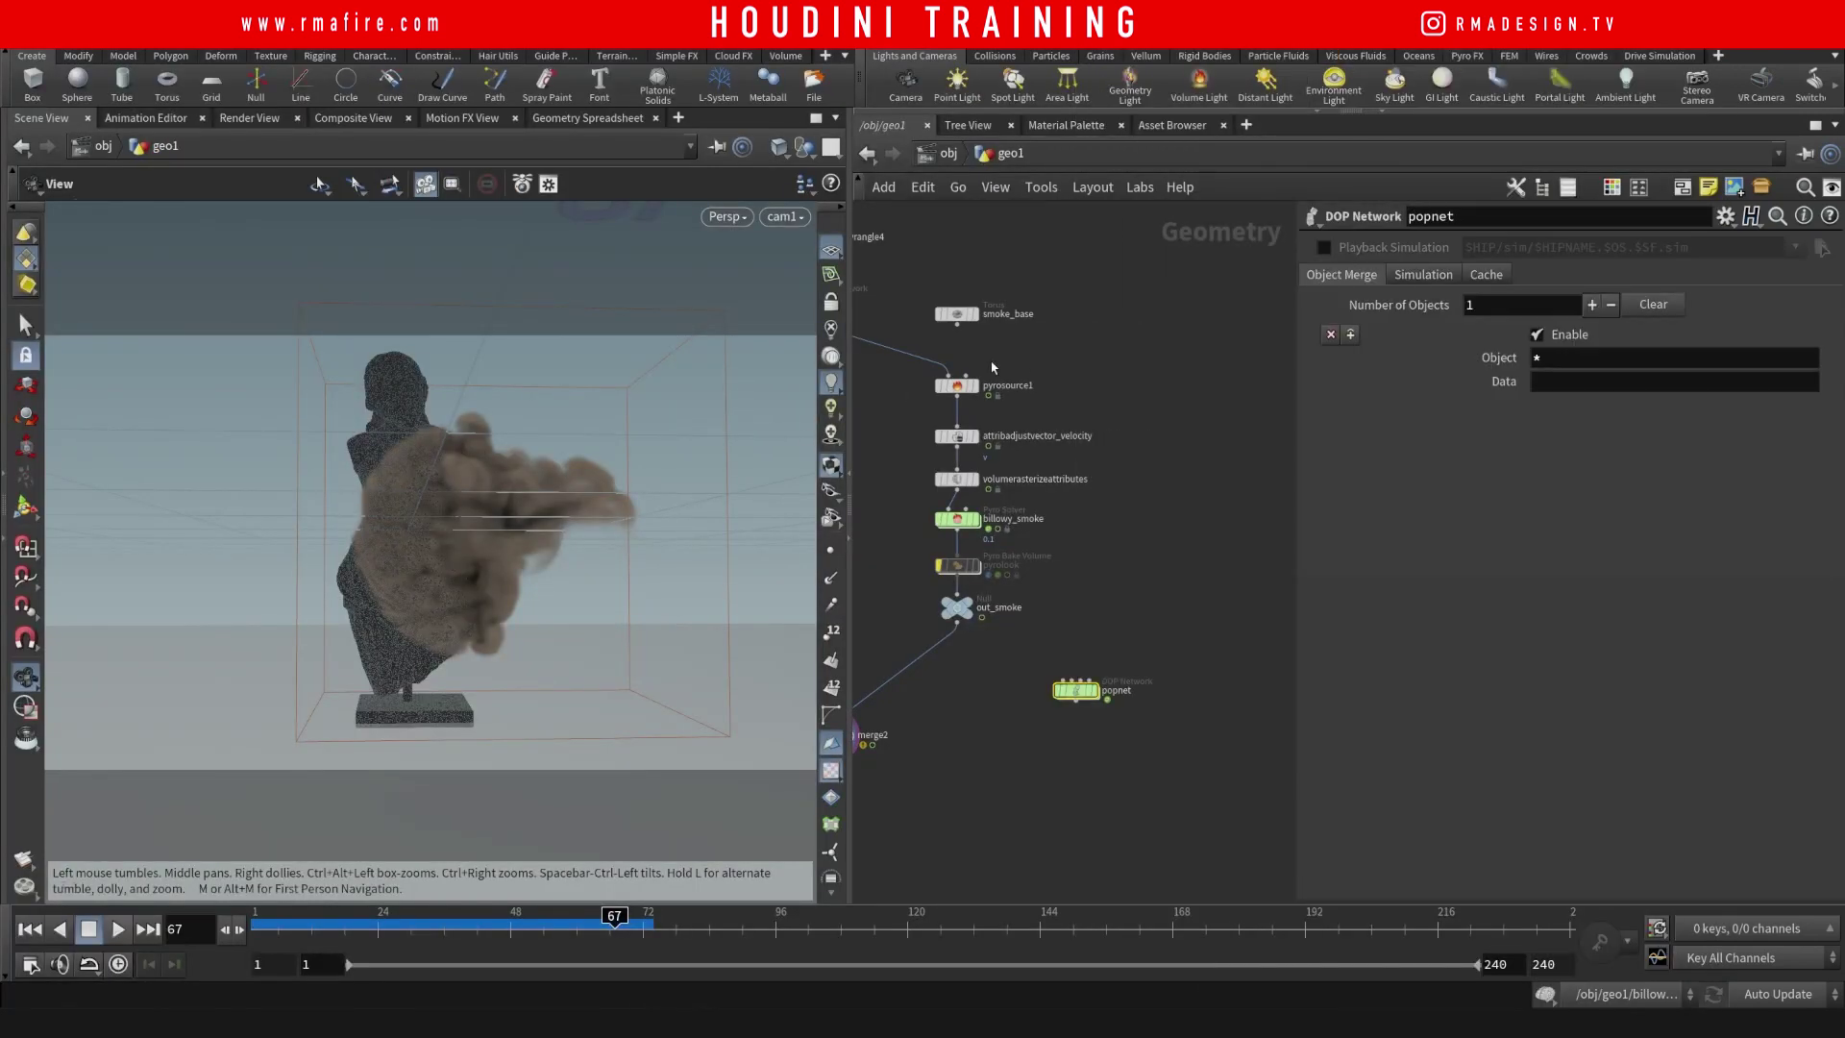
- Display popnet1, connect its output to the new popnet and route the wire around the smoke nodes with a dot
middle_drag(1035, 388, 1176, 422)
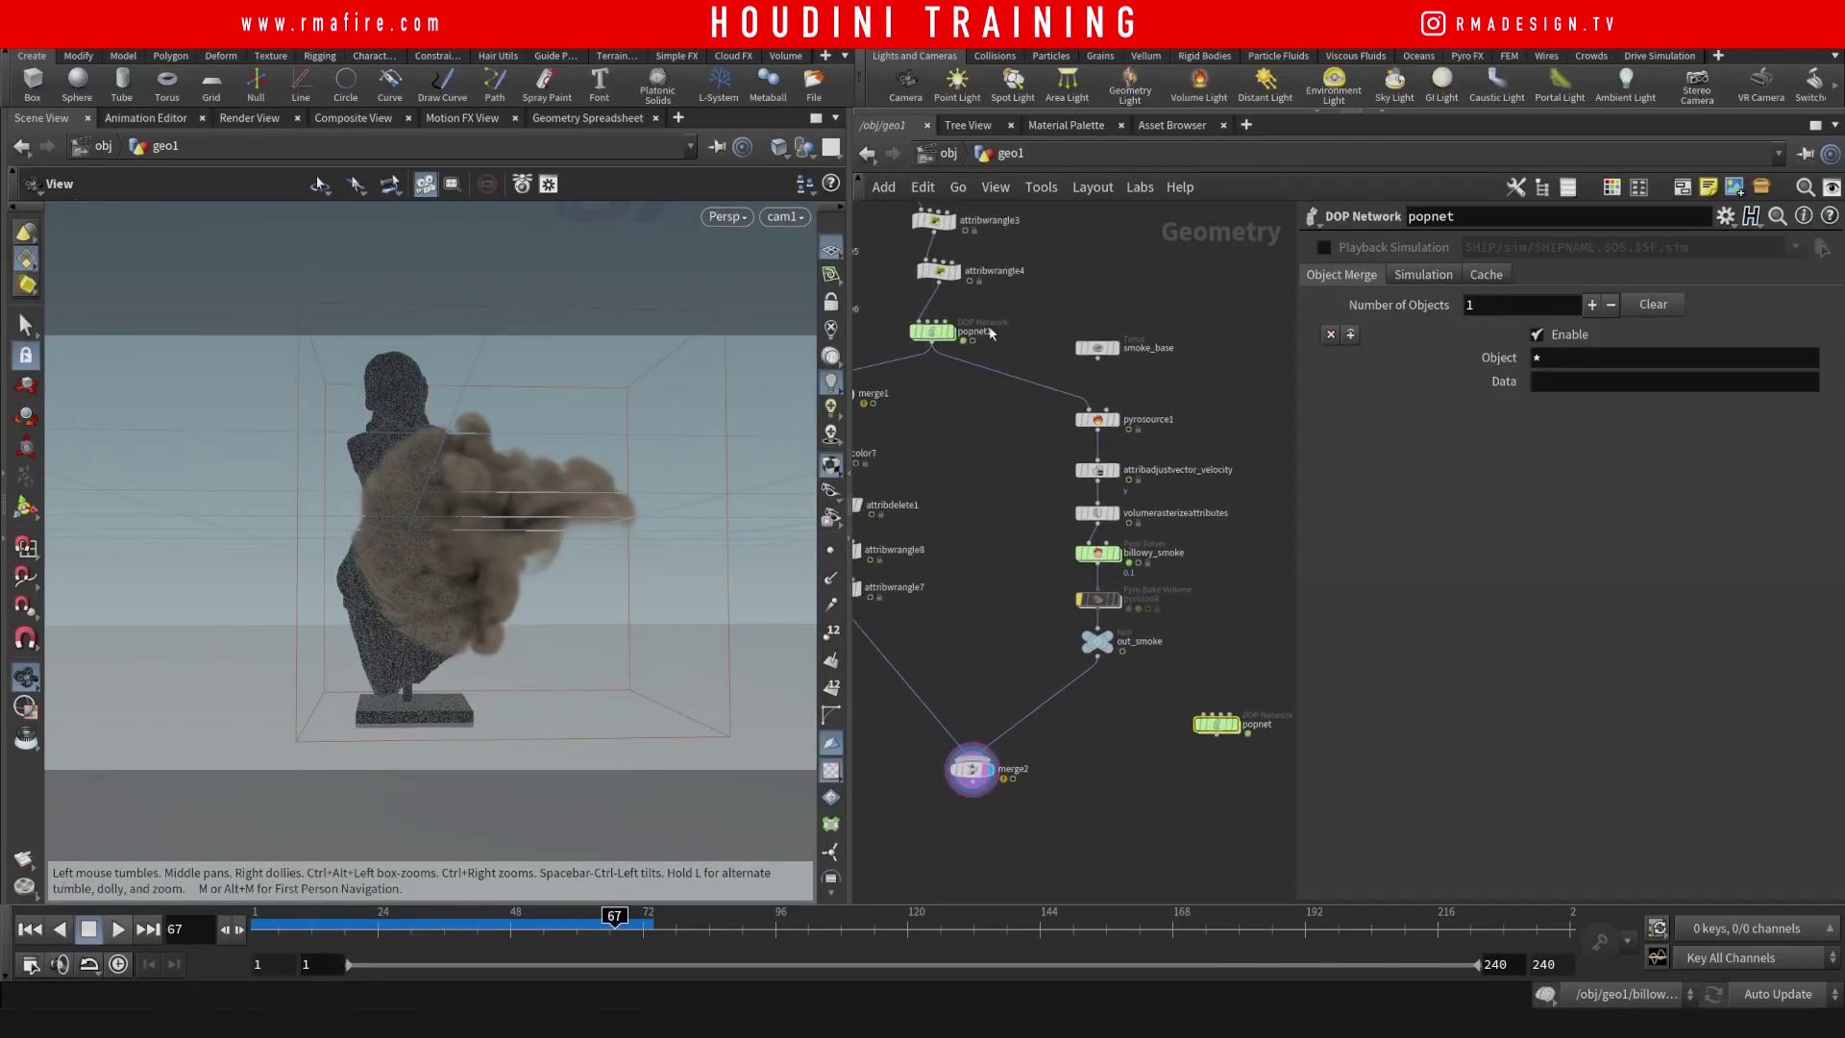
click(956, 309)
click(932, 344)
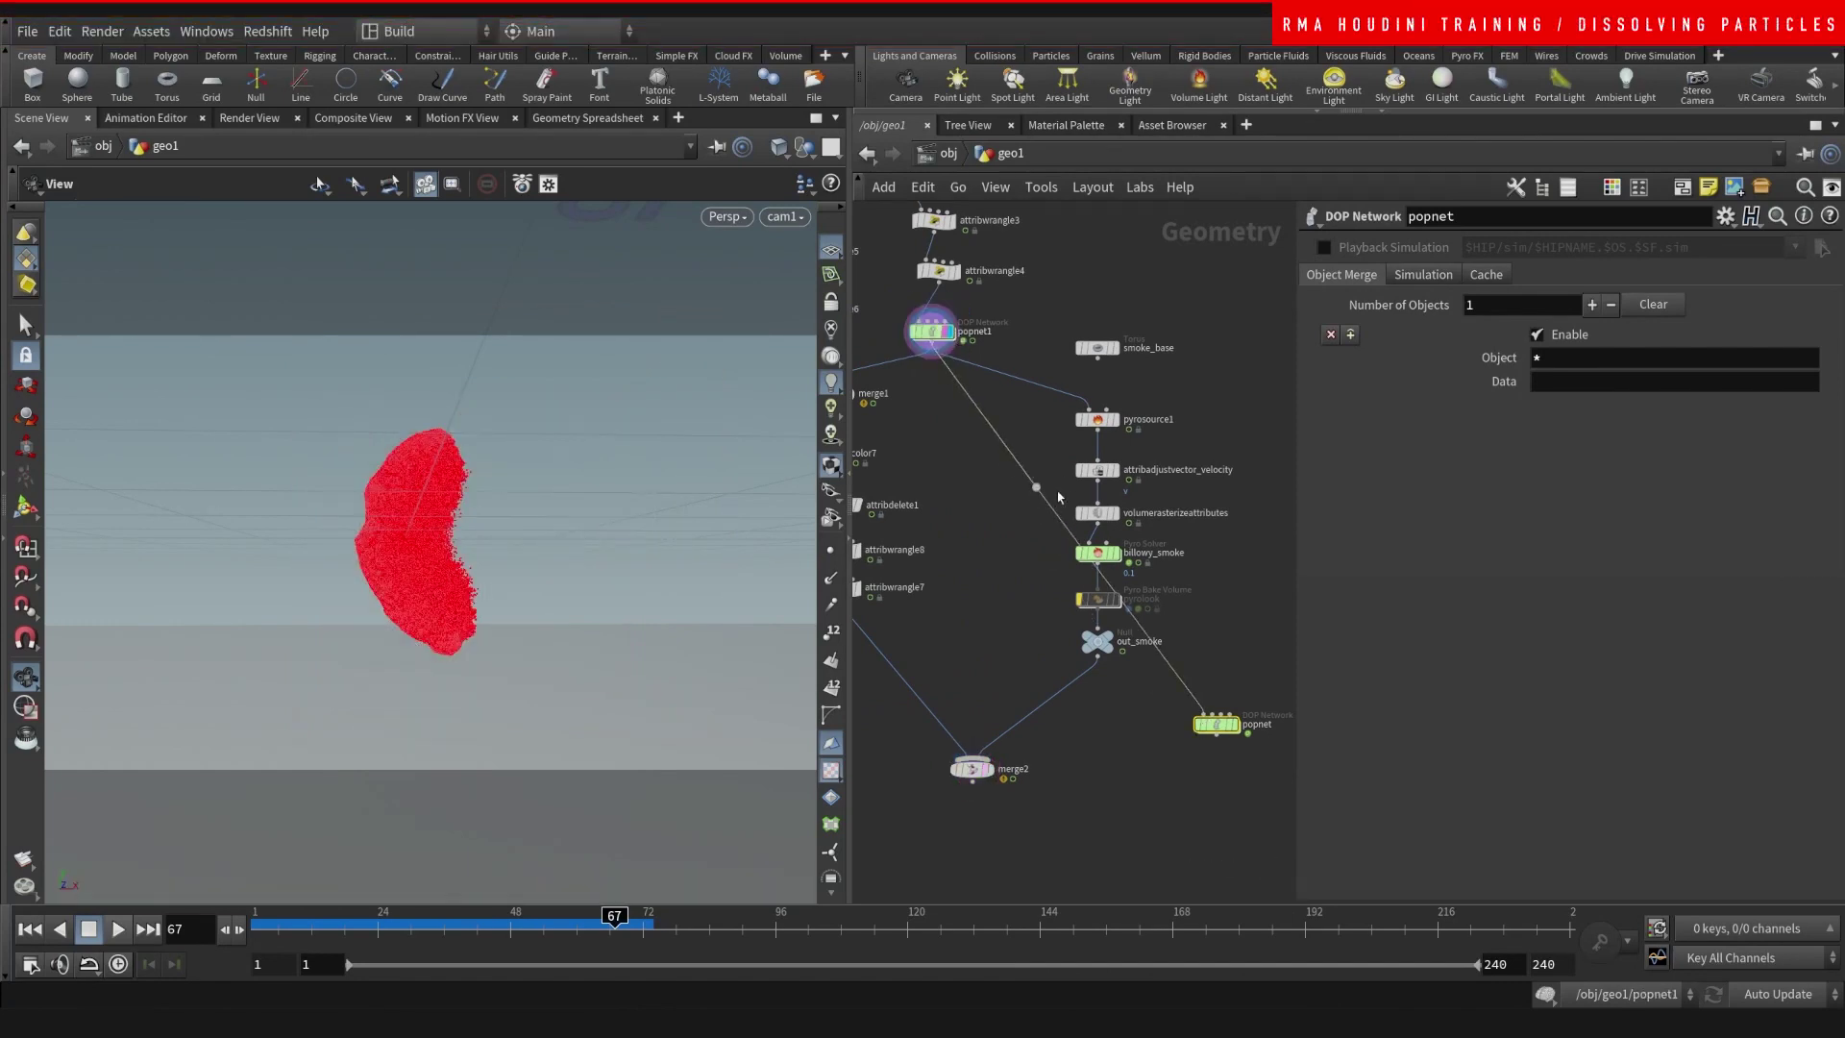
alt+drag(1048, 501, 1222, 395)
middle_drag(1232, 342, 1143, 247)
drag(1131, 632, 1147, 583)
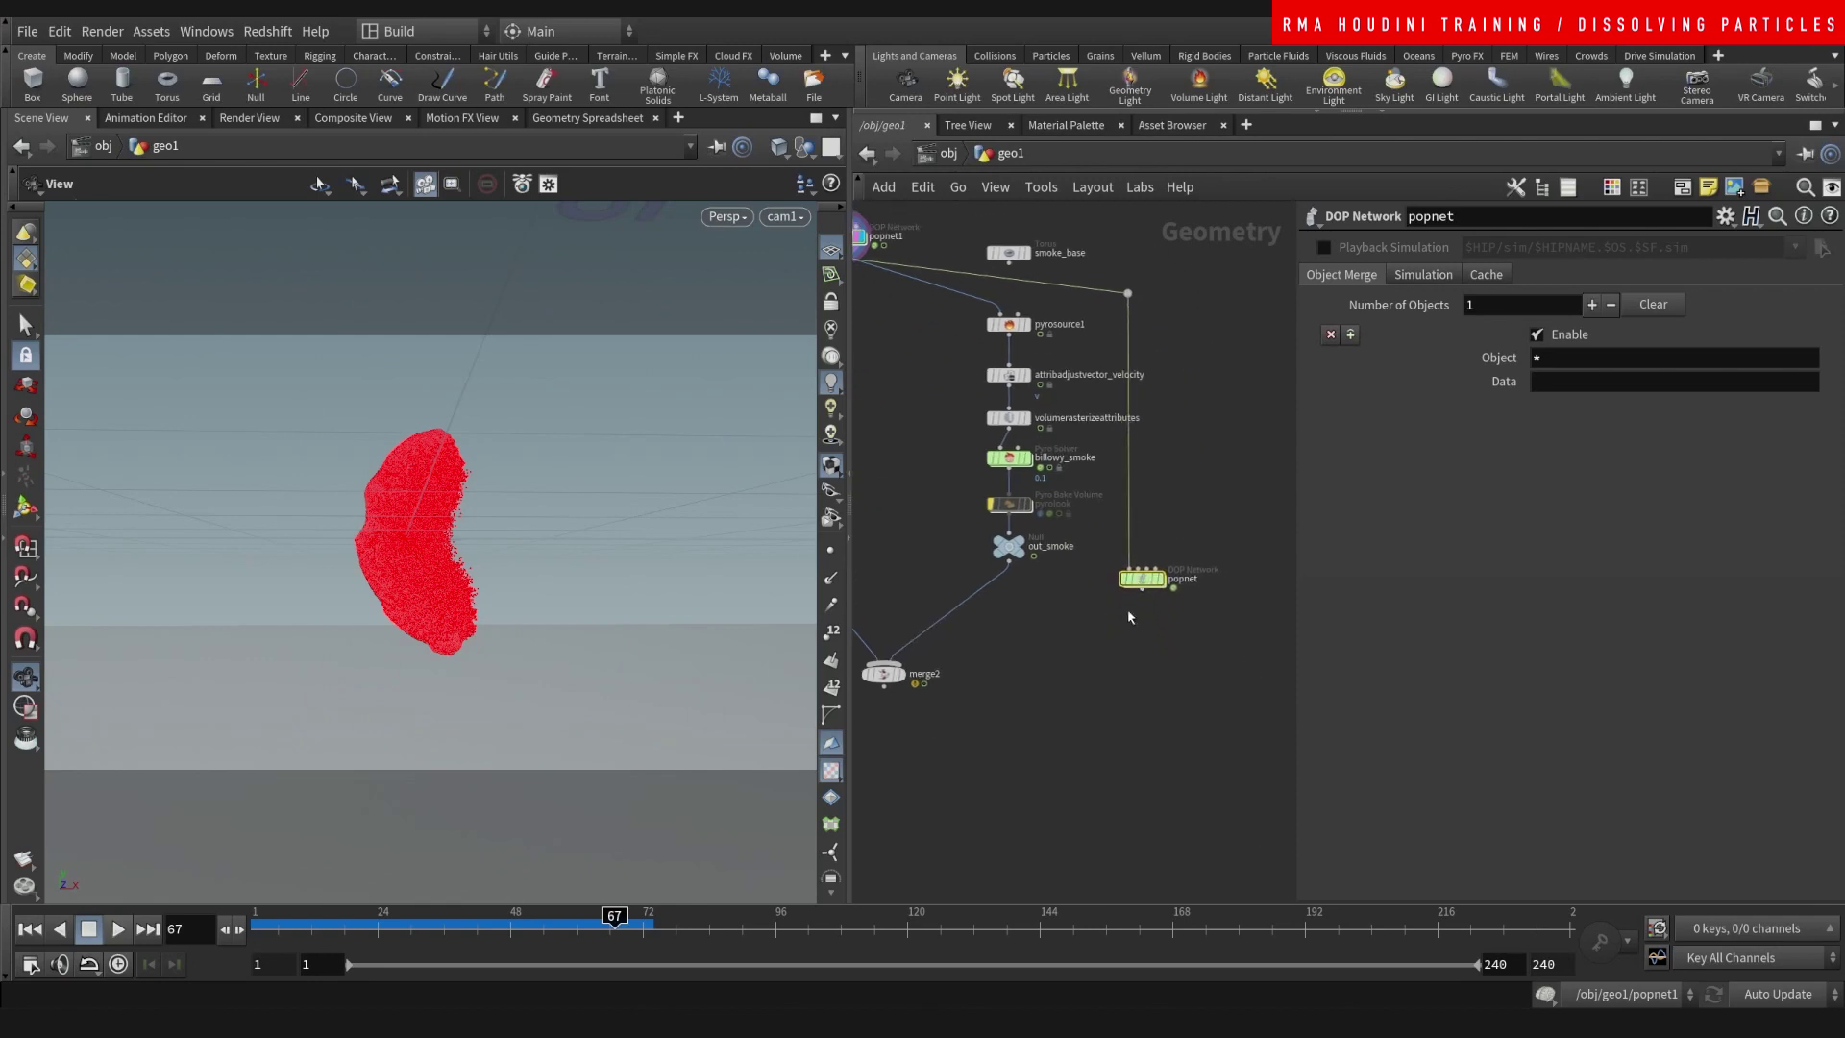
- Display the out_smoke null to view the smoke on its own through the camera
scroll(1072, 596, up, 2)
middle_drag(1053, 583, 1047, 569)
scroll(1046, 569, up, 2)
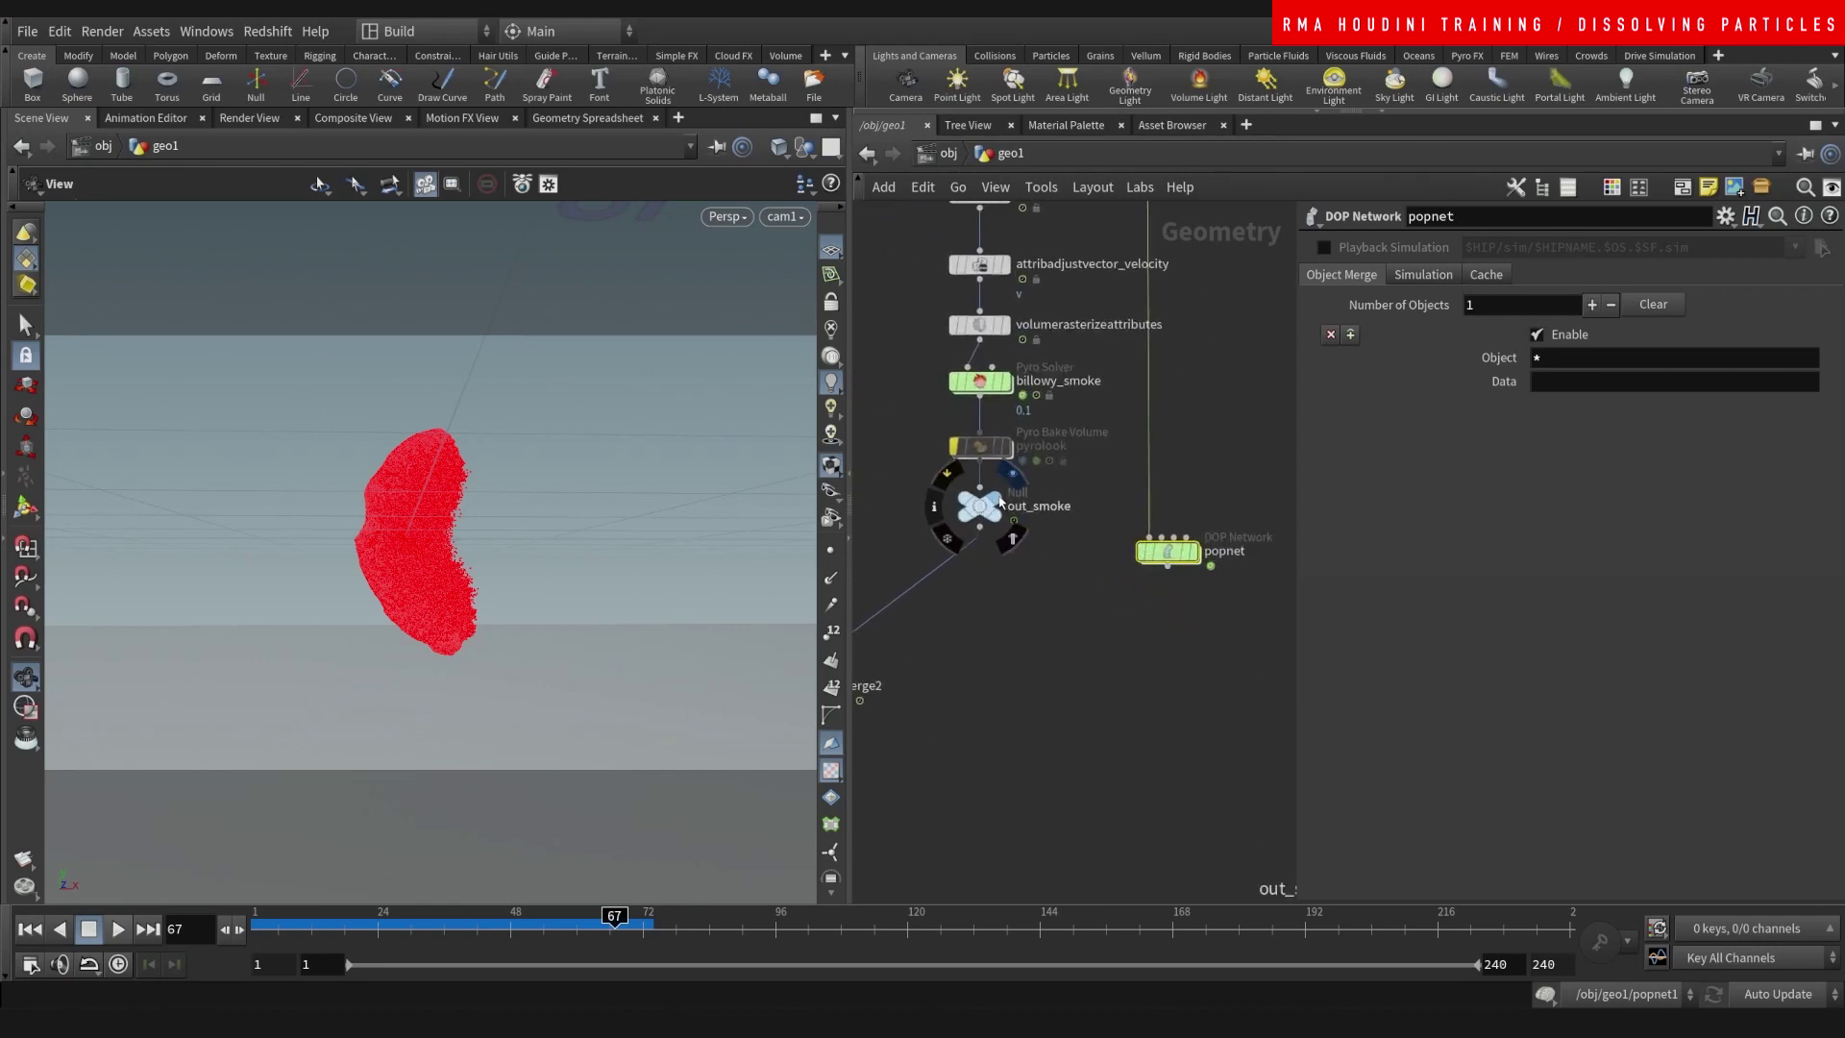
click(1013, 475)
middle_drag(1045, 658, 1161, 790)
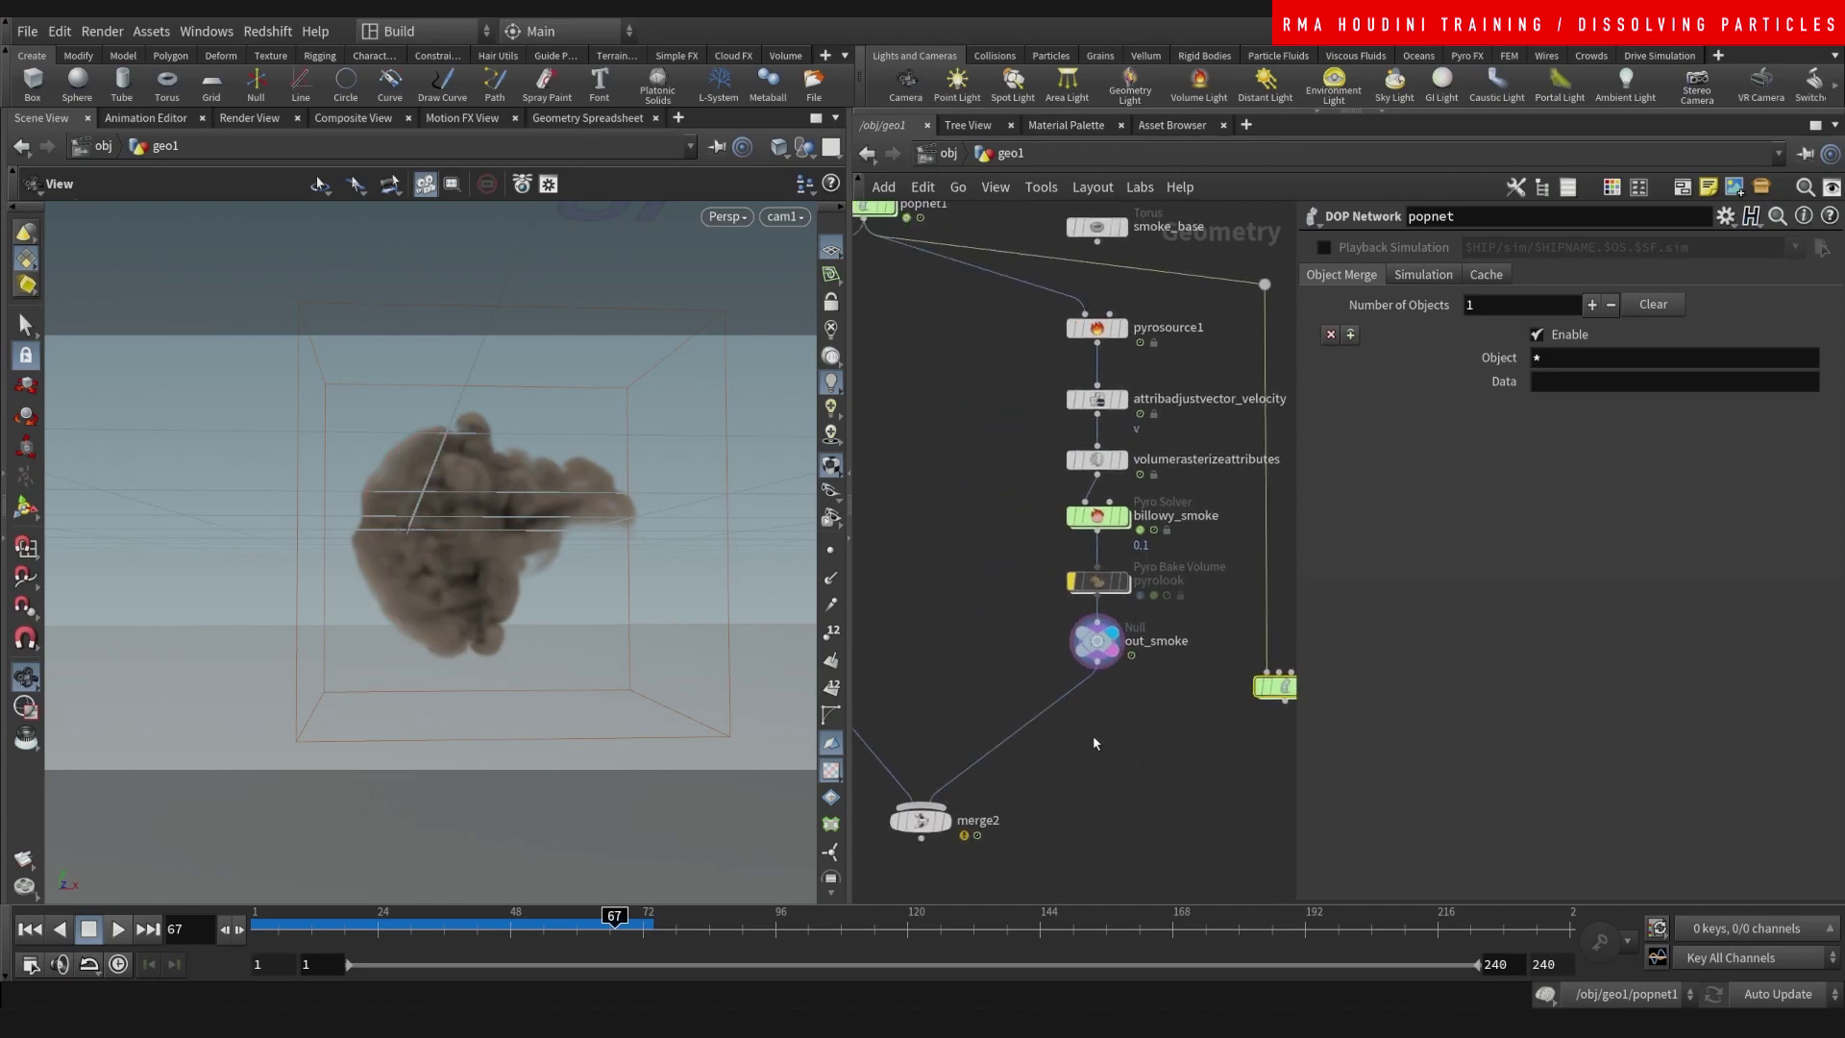
- Display popnet1 again, play the particle simulation to frame 136 and move the timeline back to frame 104
scroll(1093, 735, down, 1)
middle_drag(888, 252, 1033, 413)
click(1056, 426)
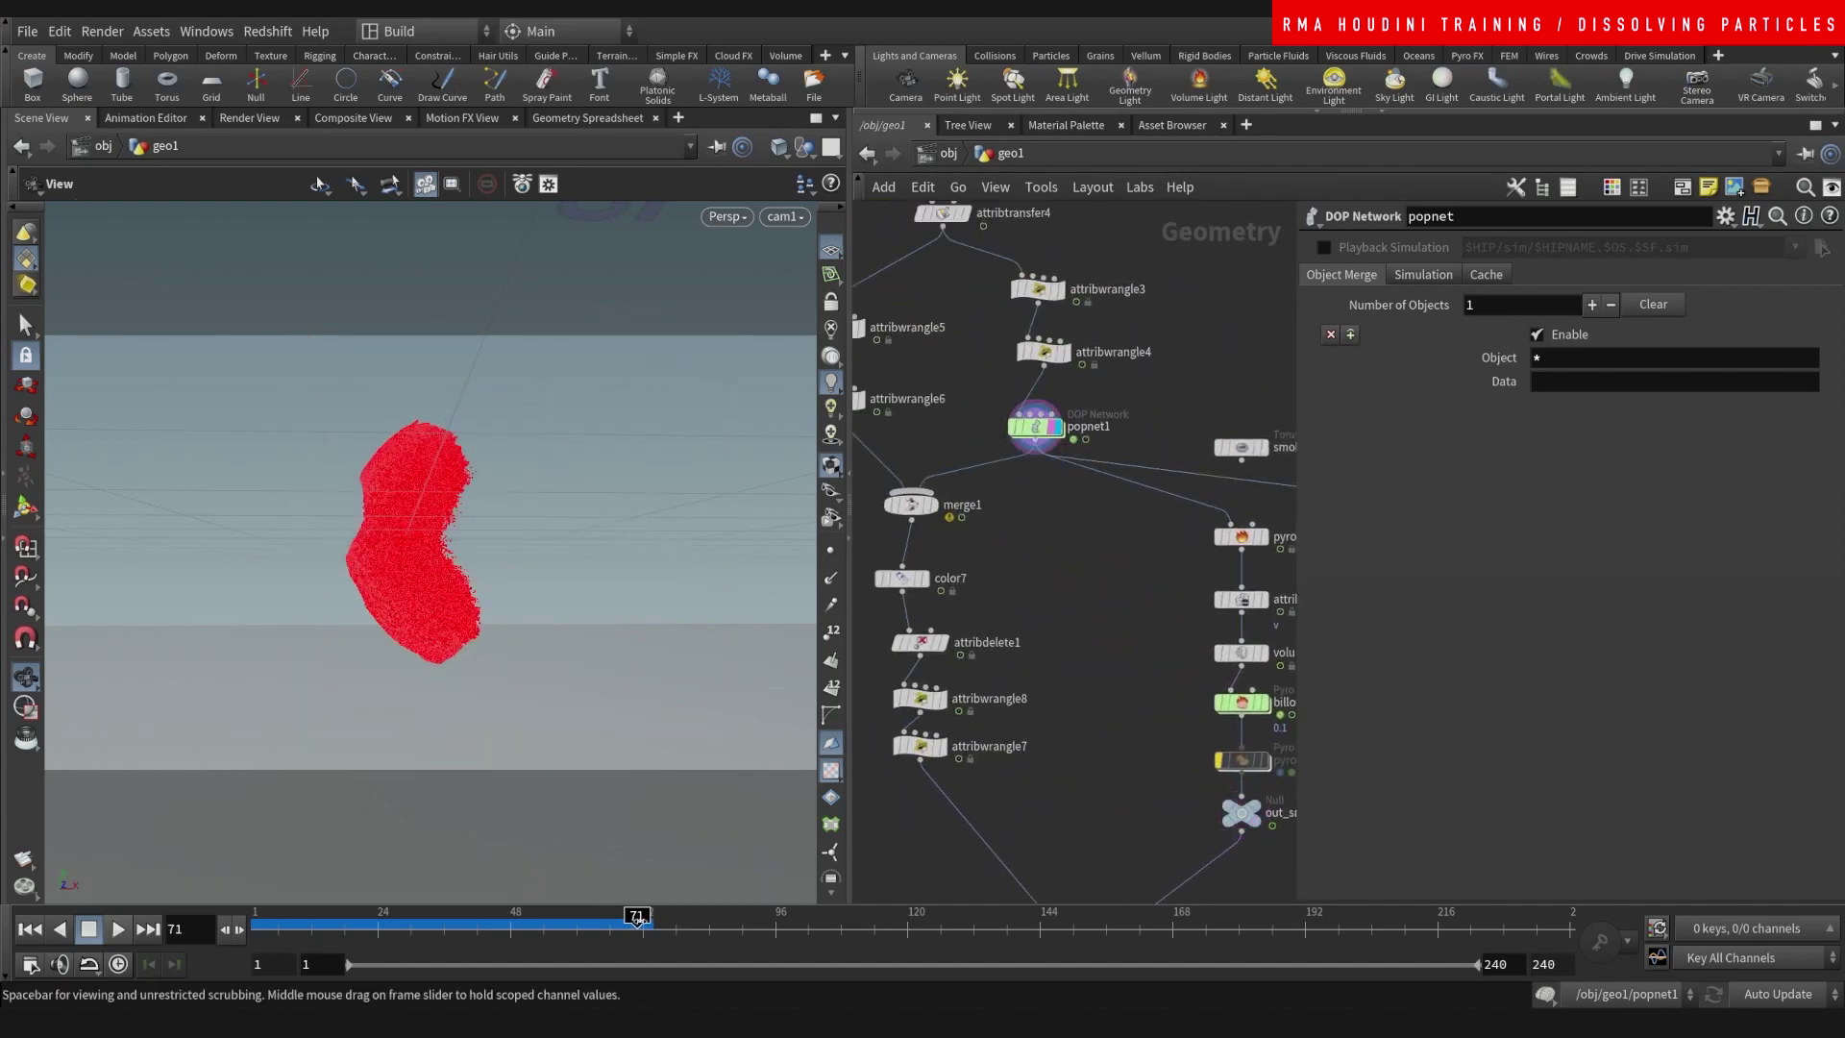
drag(527, 906, 487, 908)
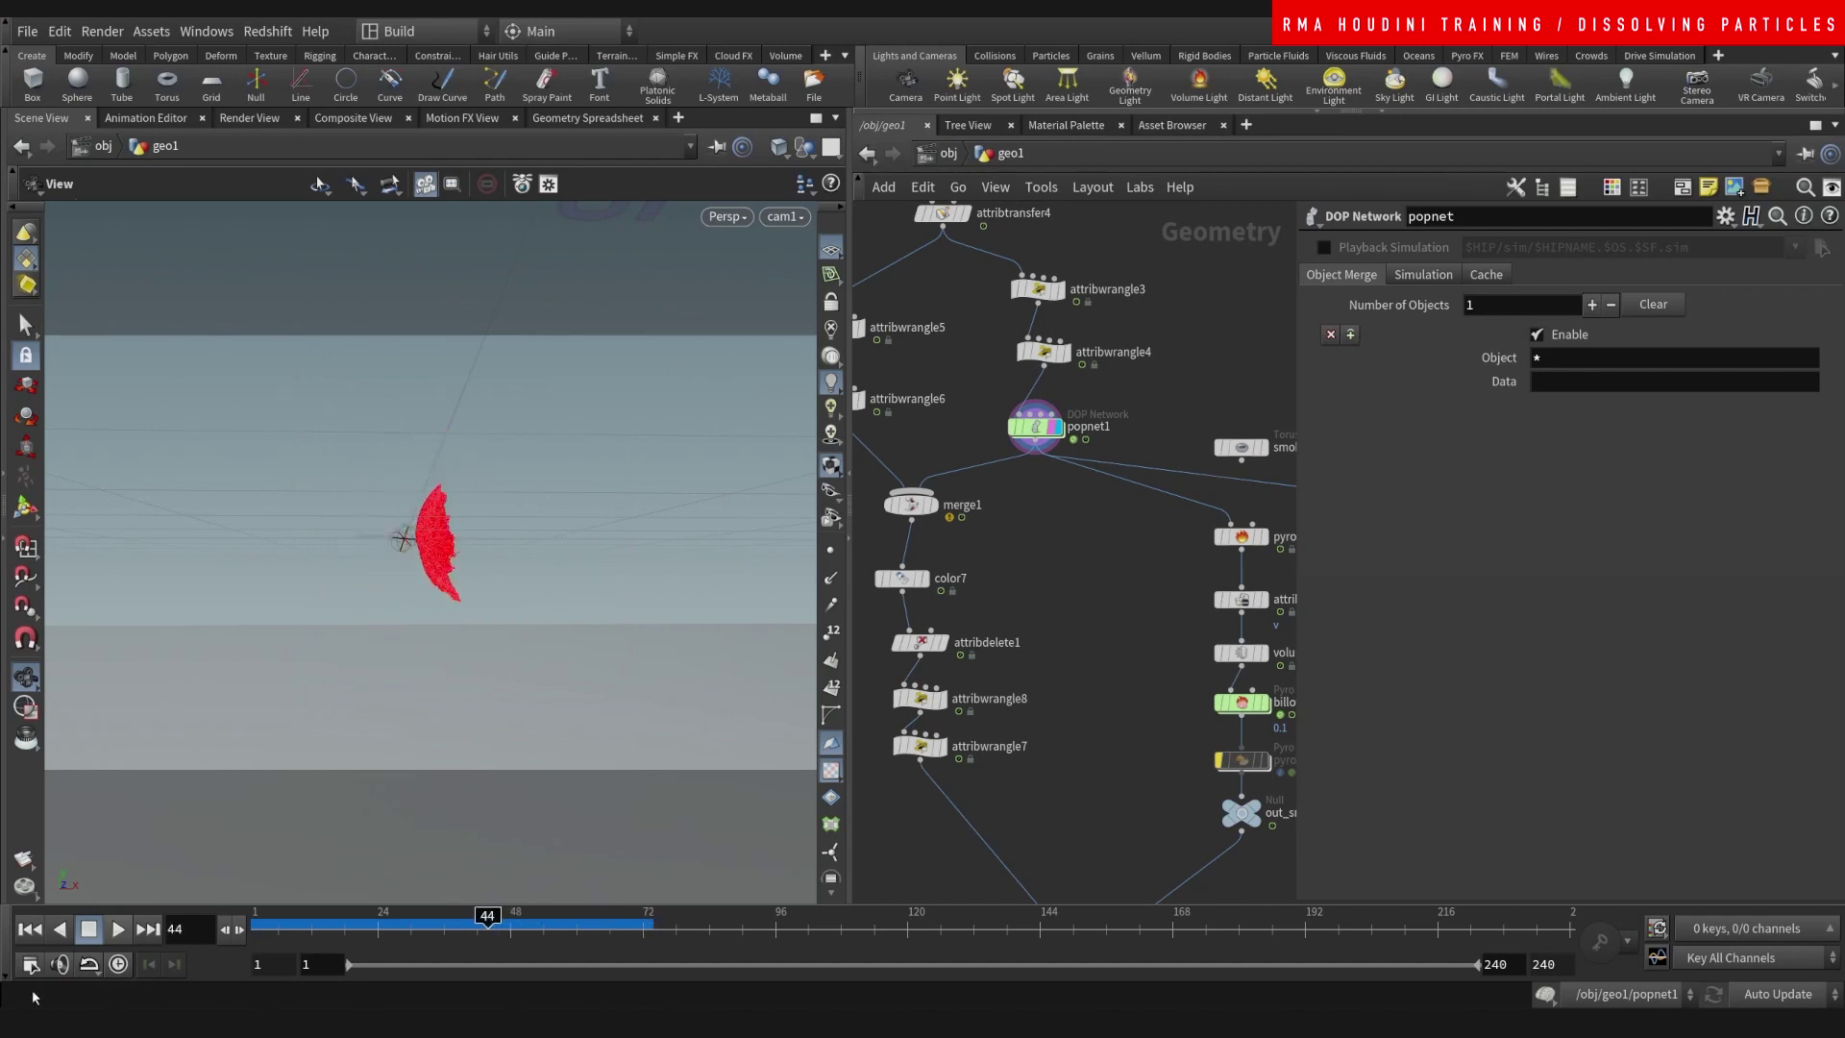
click(117, 929)
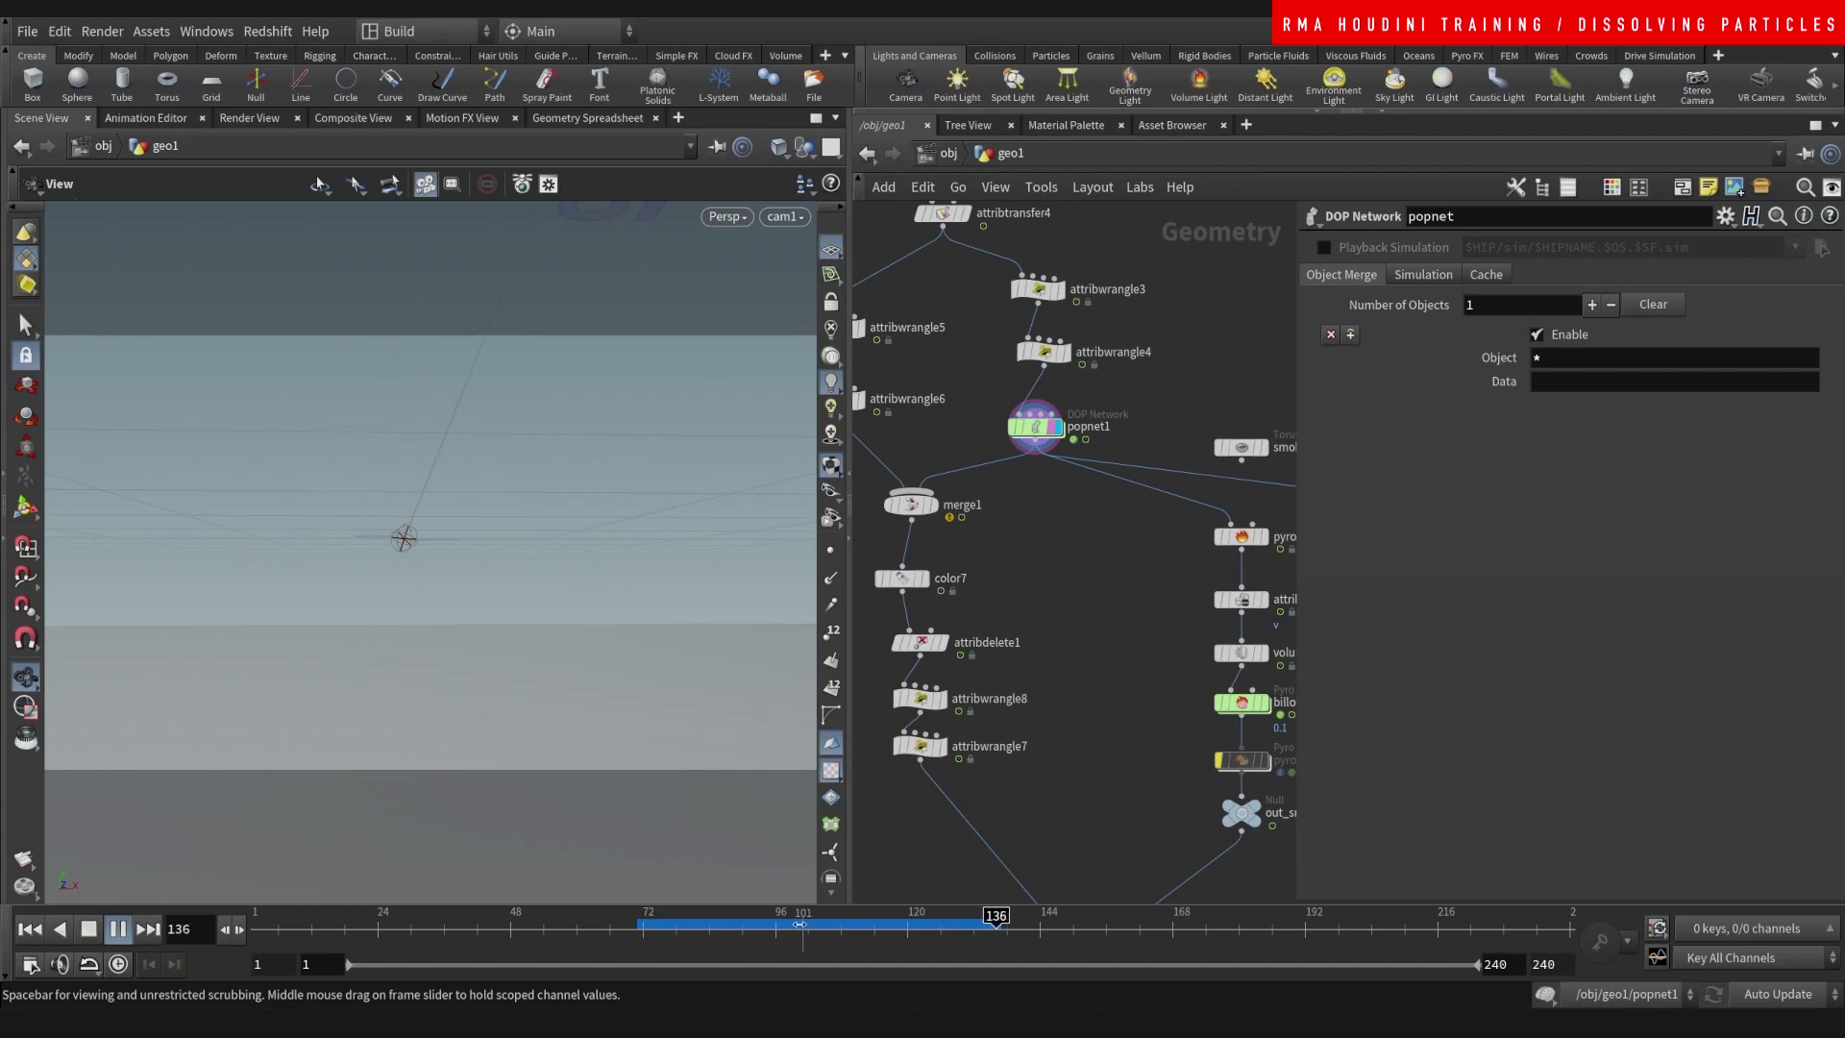
click(799, 925)
- Add a File Cache node, connect popnet1 to it and place it directly below popnet1
key(Tab)
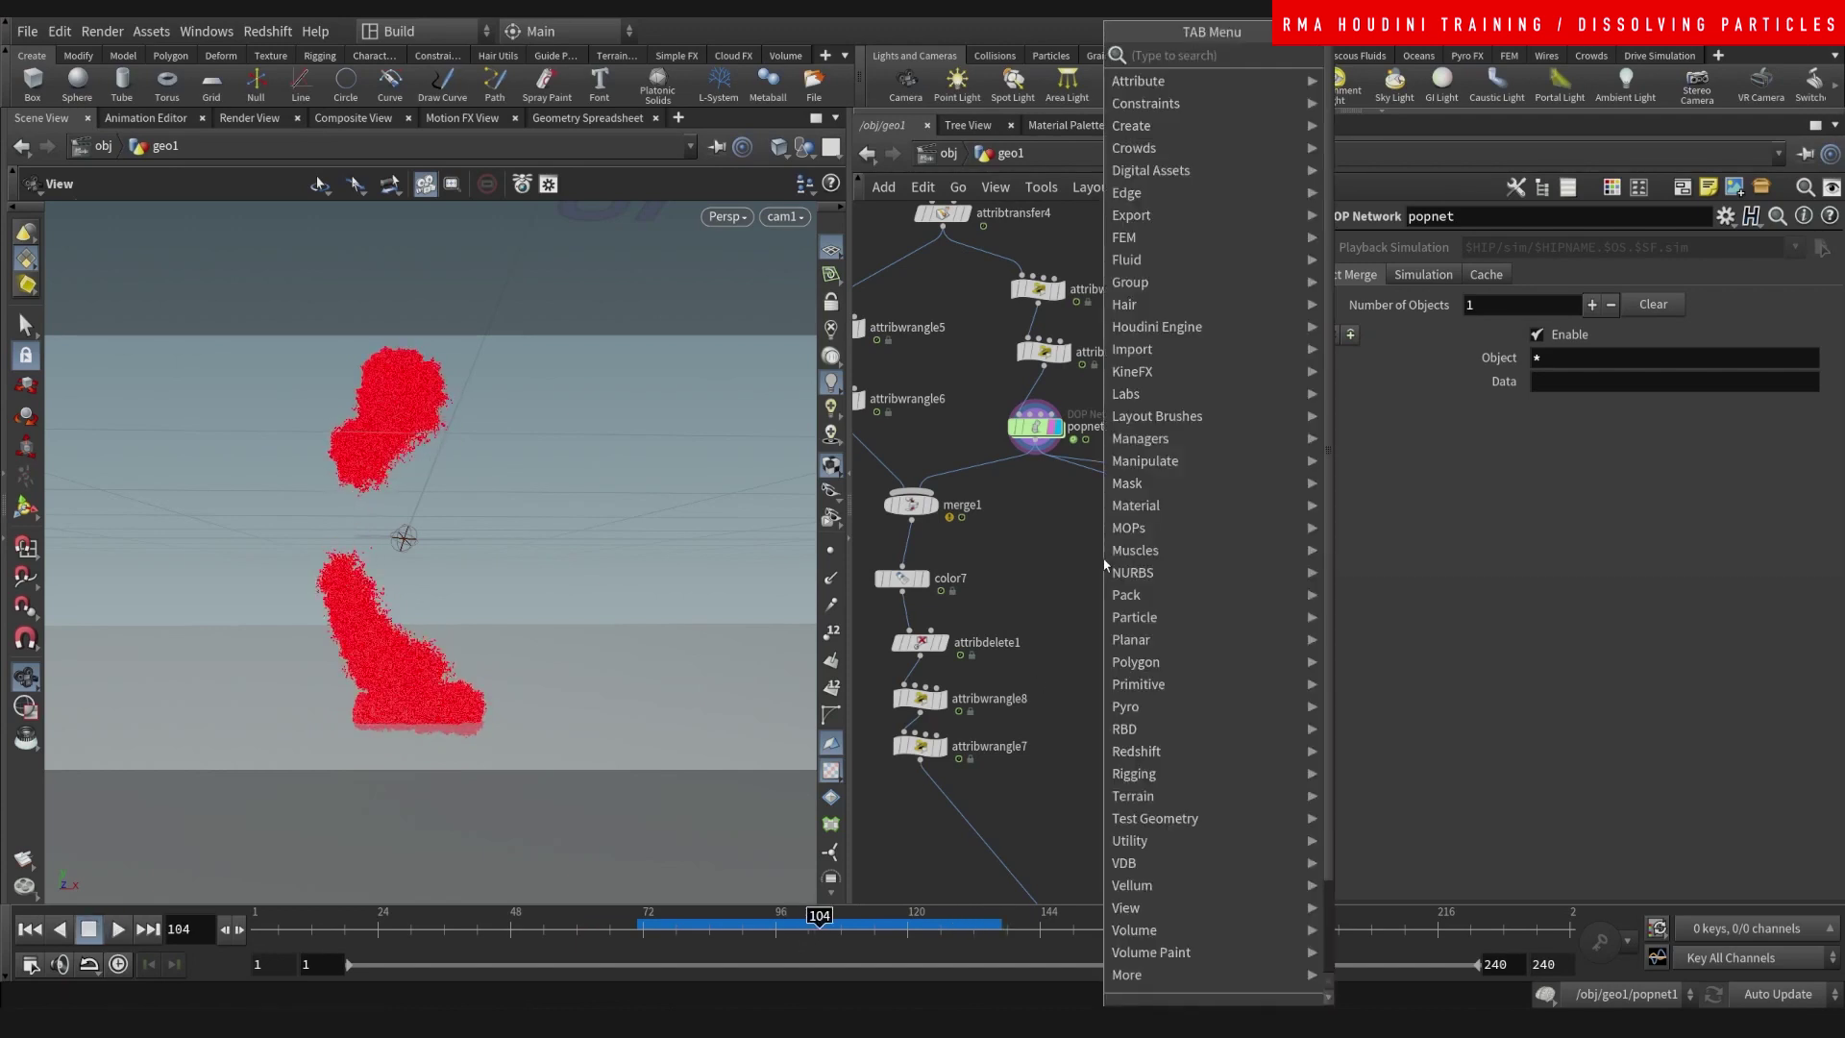
text(filecac)
key(Return)
click(1103, 563)
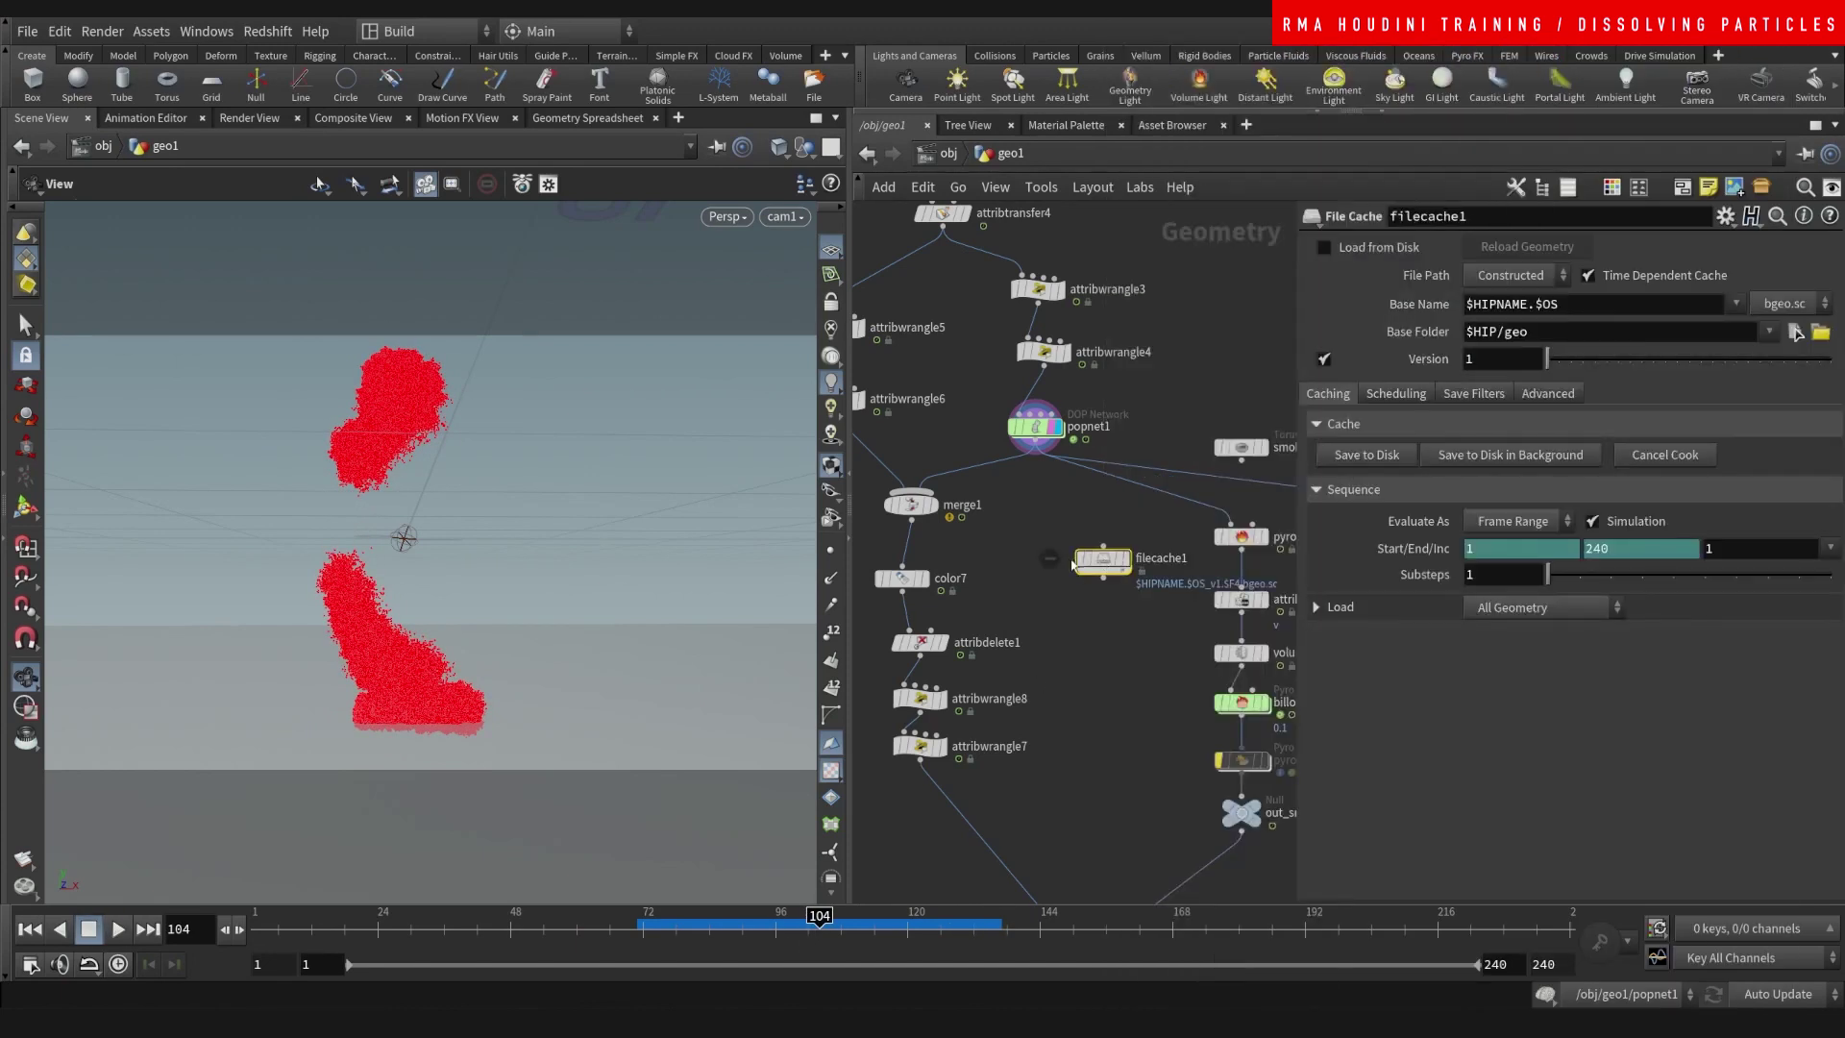
click(1036, 443)
click(1103, 546)
drag(1103, 562, 1043, 513)
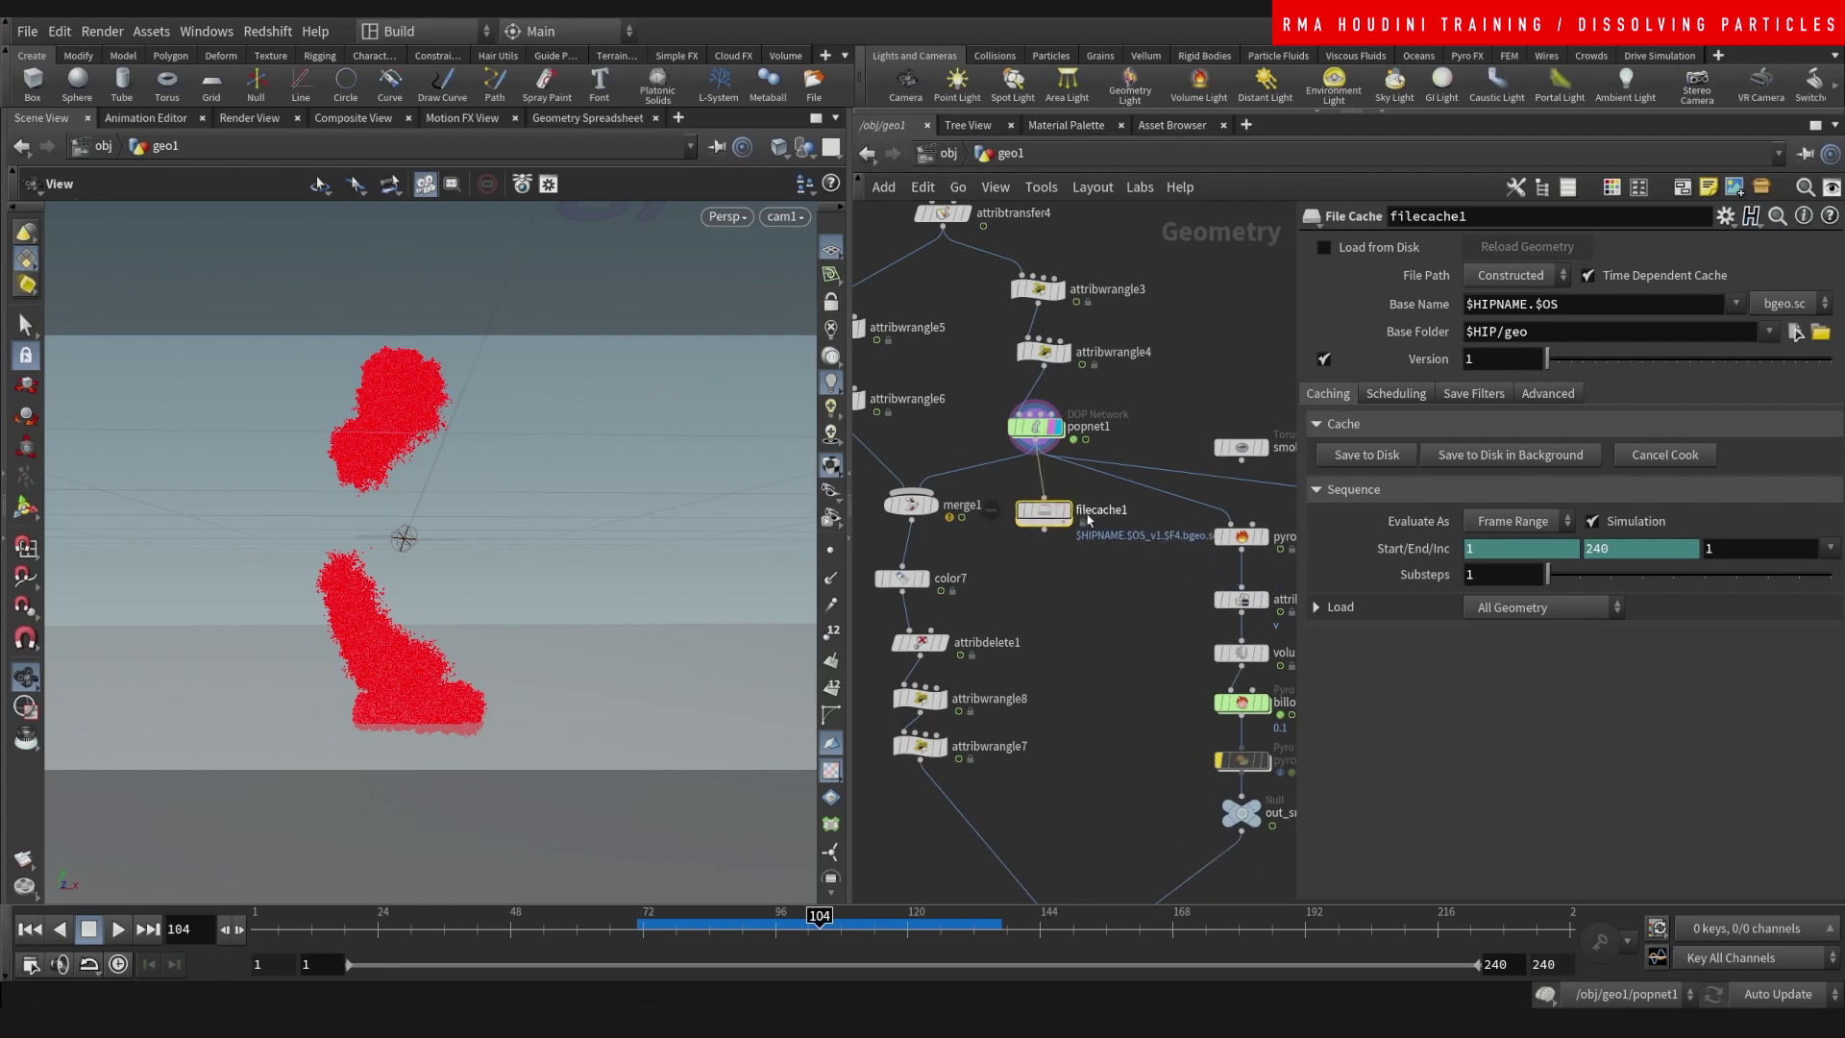
- Rename the file cache below popnet1 to initsim
click(1134, 513)
text(init)
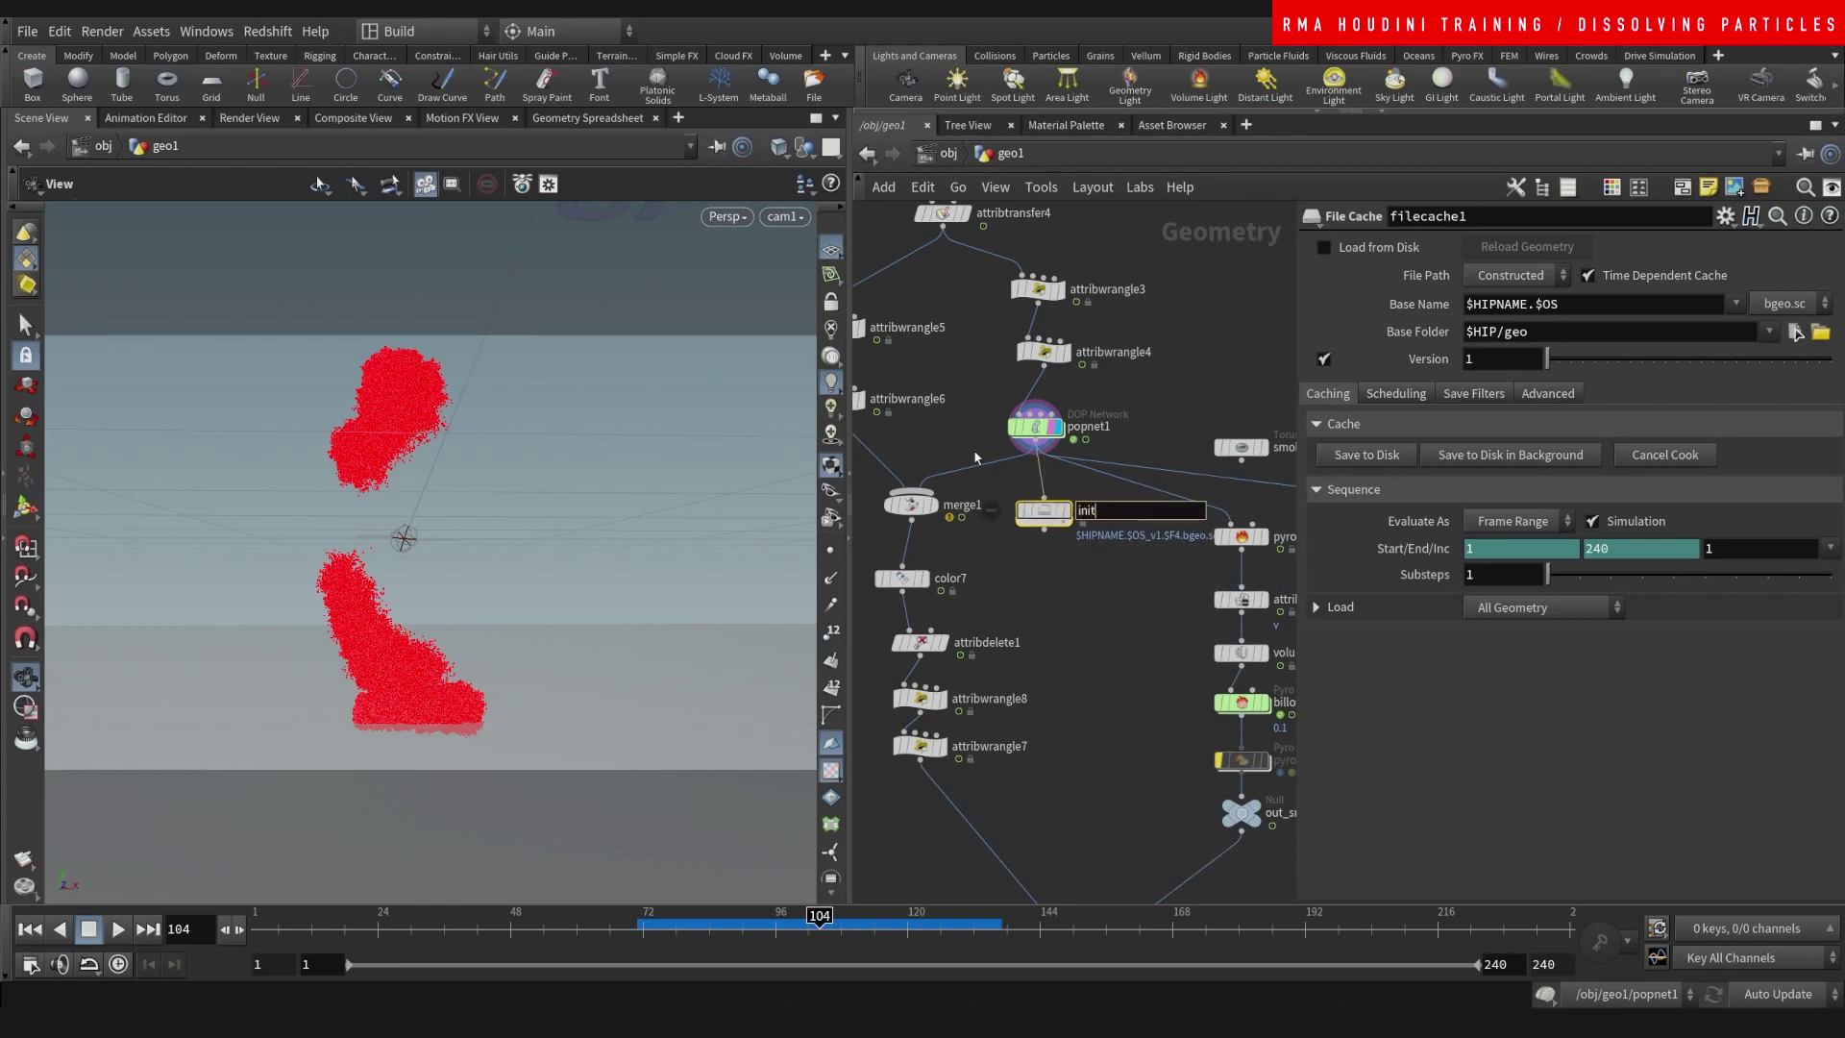
text(sim)
key(Return)
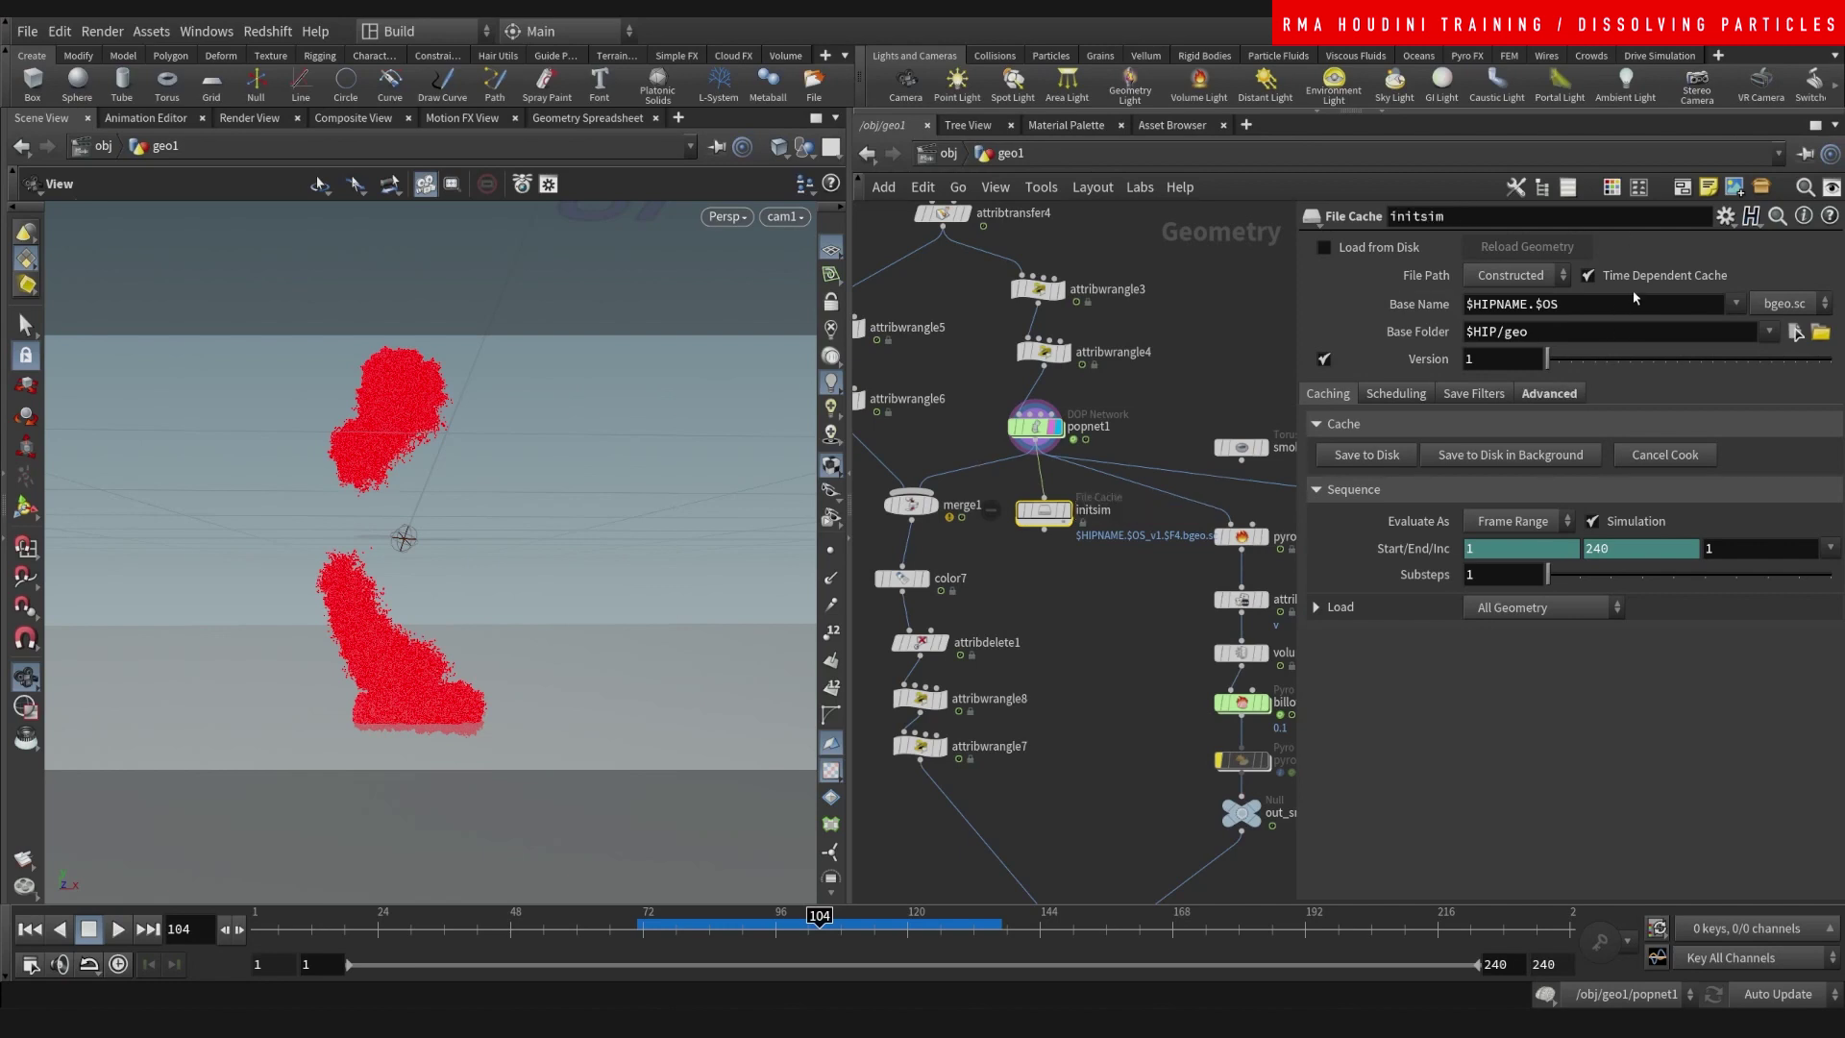
- Switch initsim's File Path to Explicit and set the geometry file to $HIP/geo/$OS/$OS.$F.bgeo.sc
click(1545, 278)
click(1509, 298)
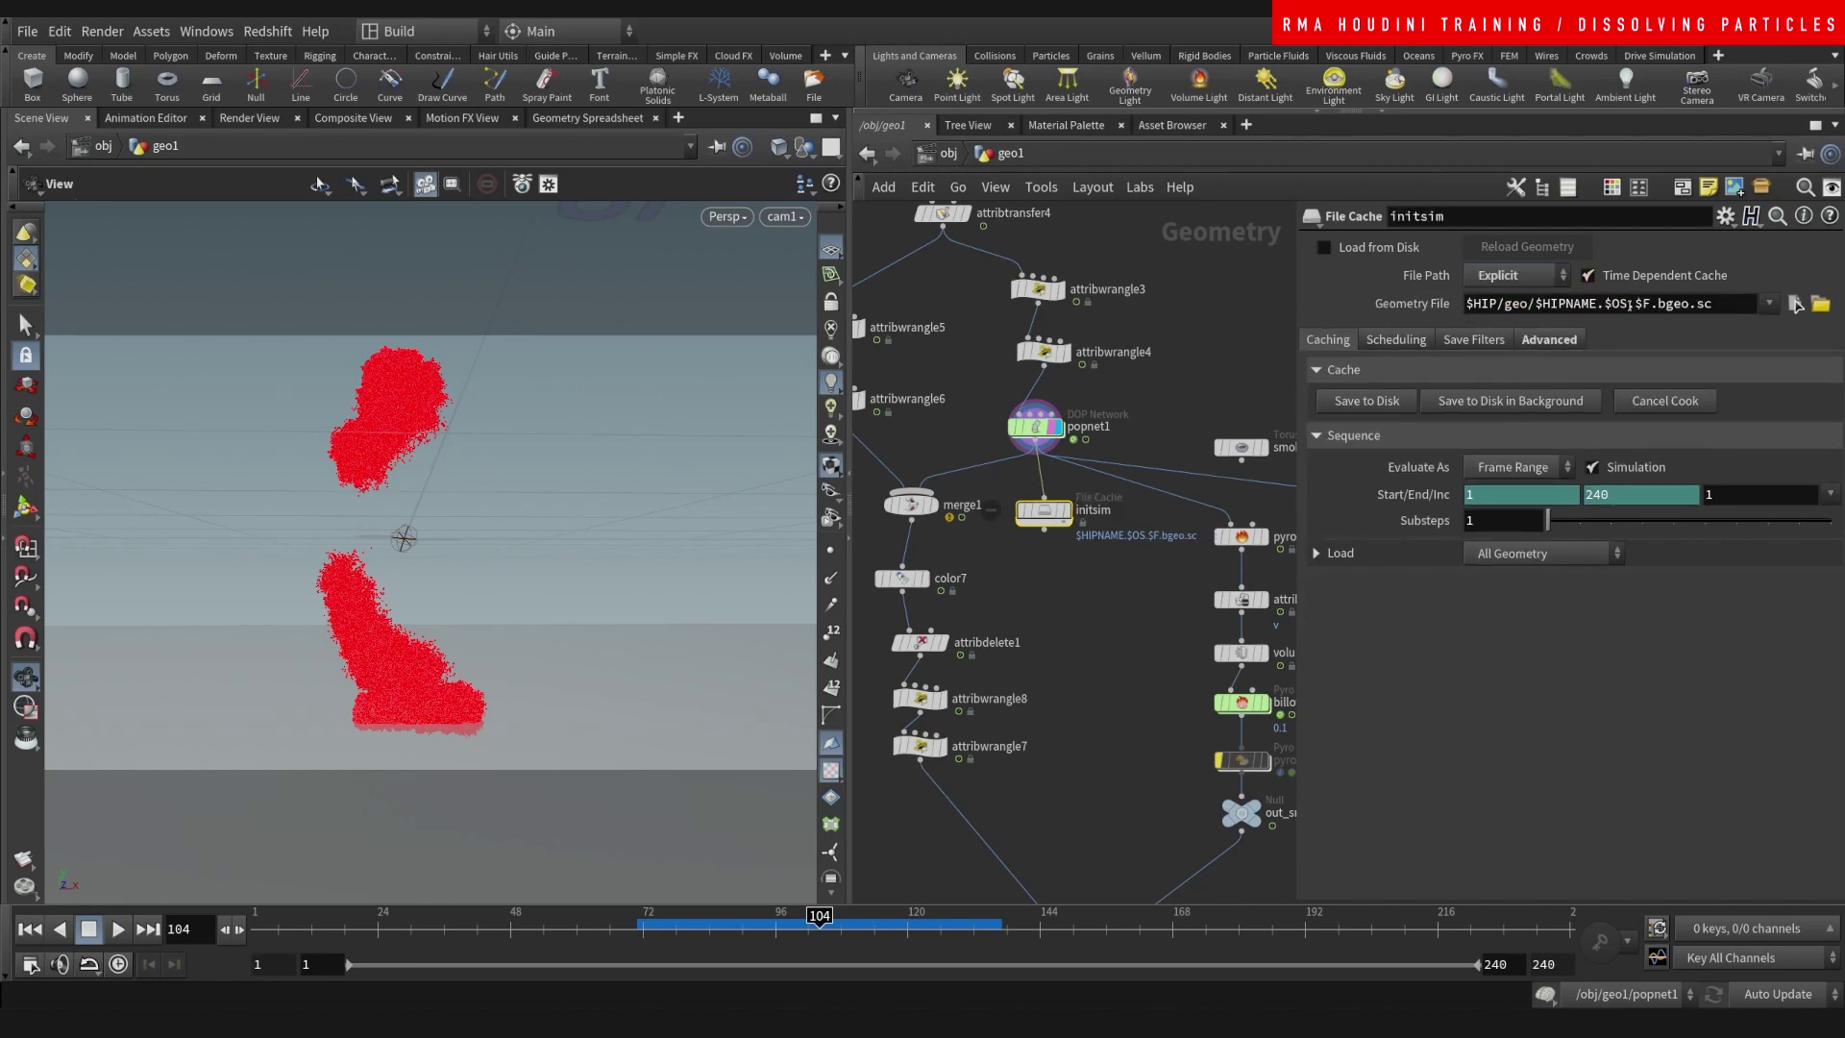
drag(1541, 304, 1606, 294)
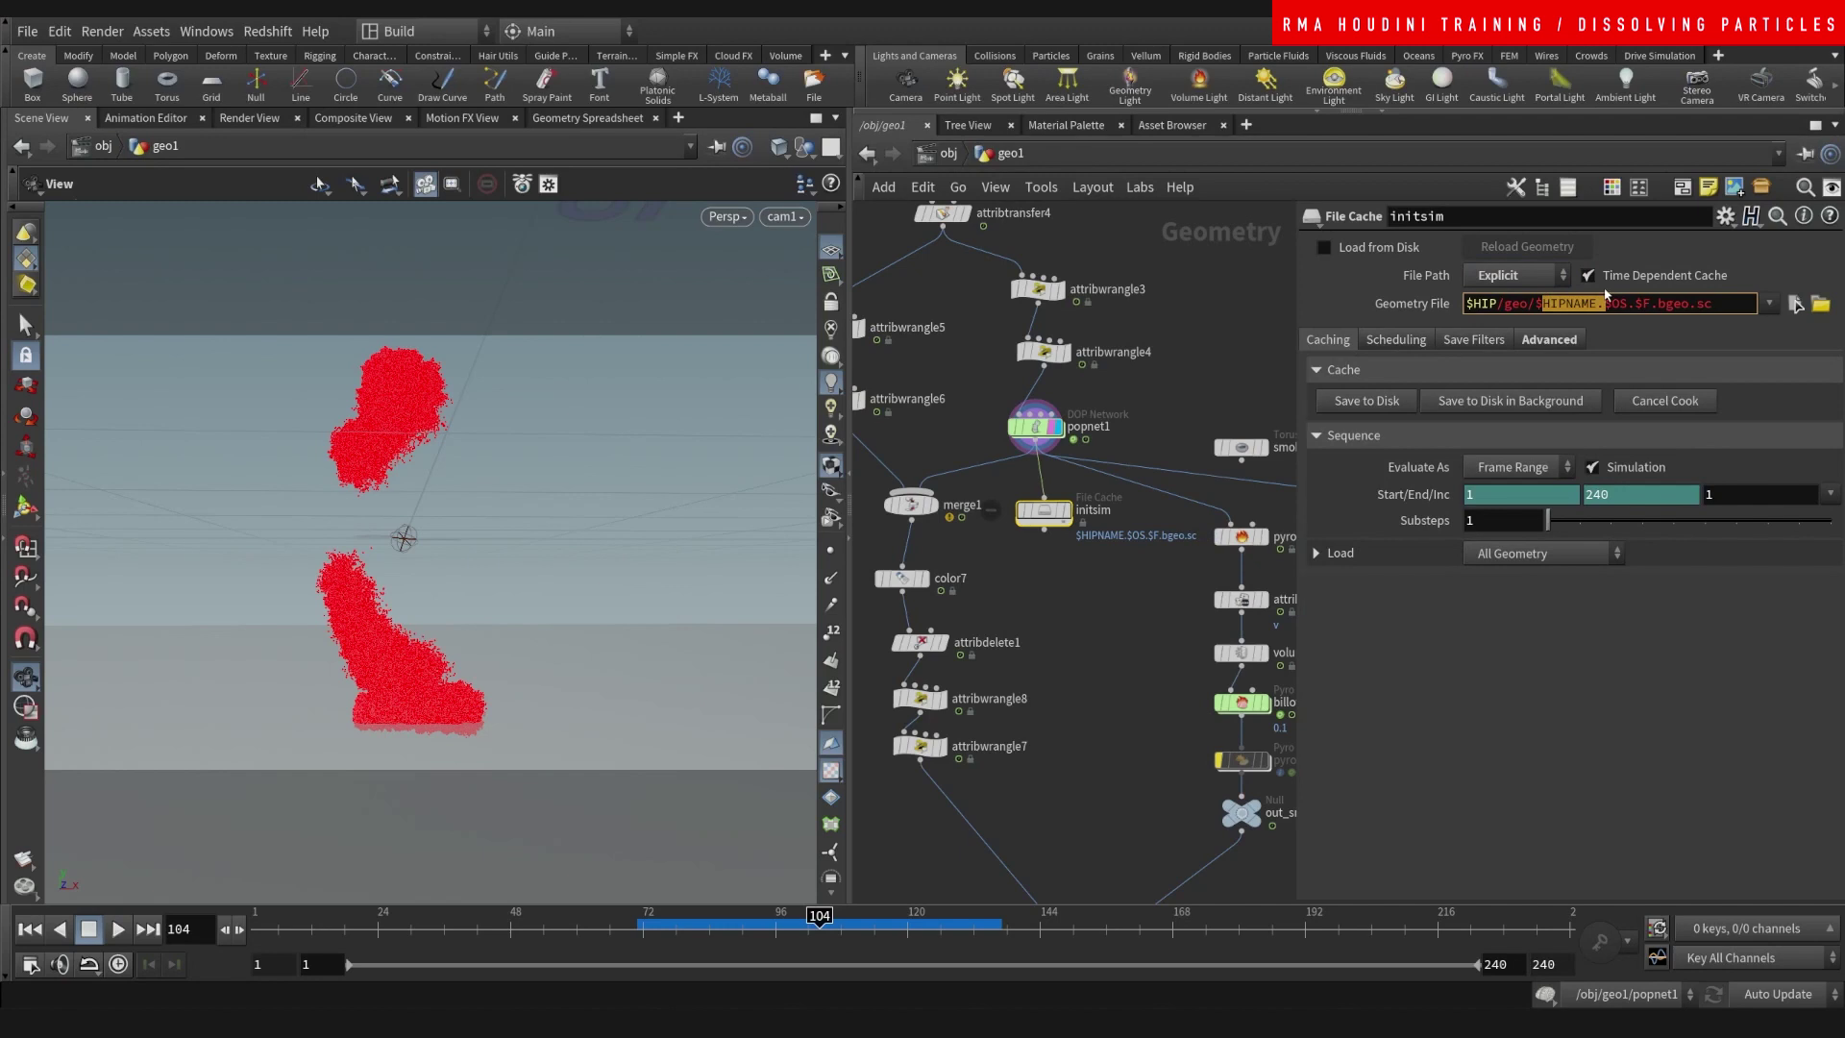
text(OS/)
- Delete the frame range channels on initsim, set the range to 1–150 and save the cache to disk
right_click(1442, 495)
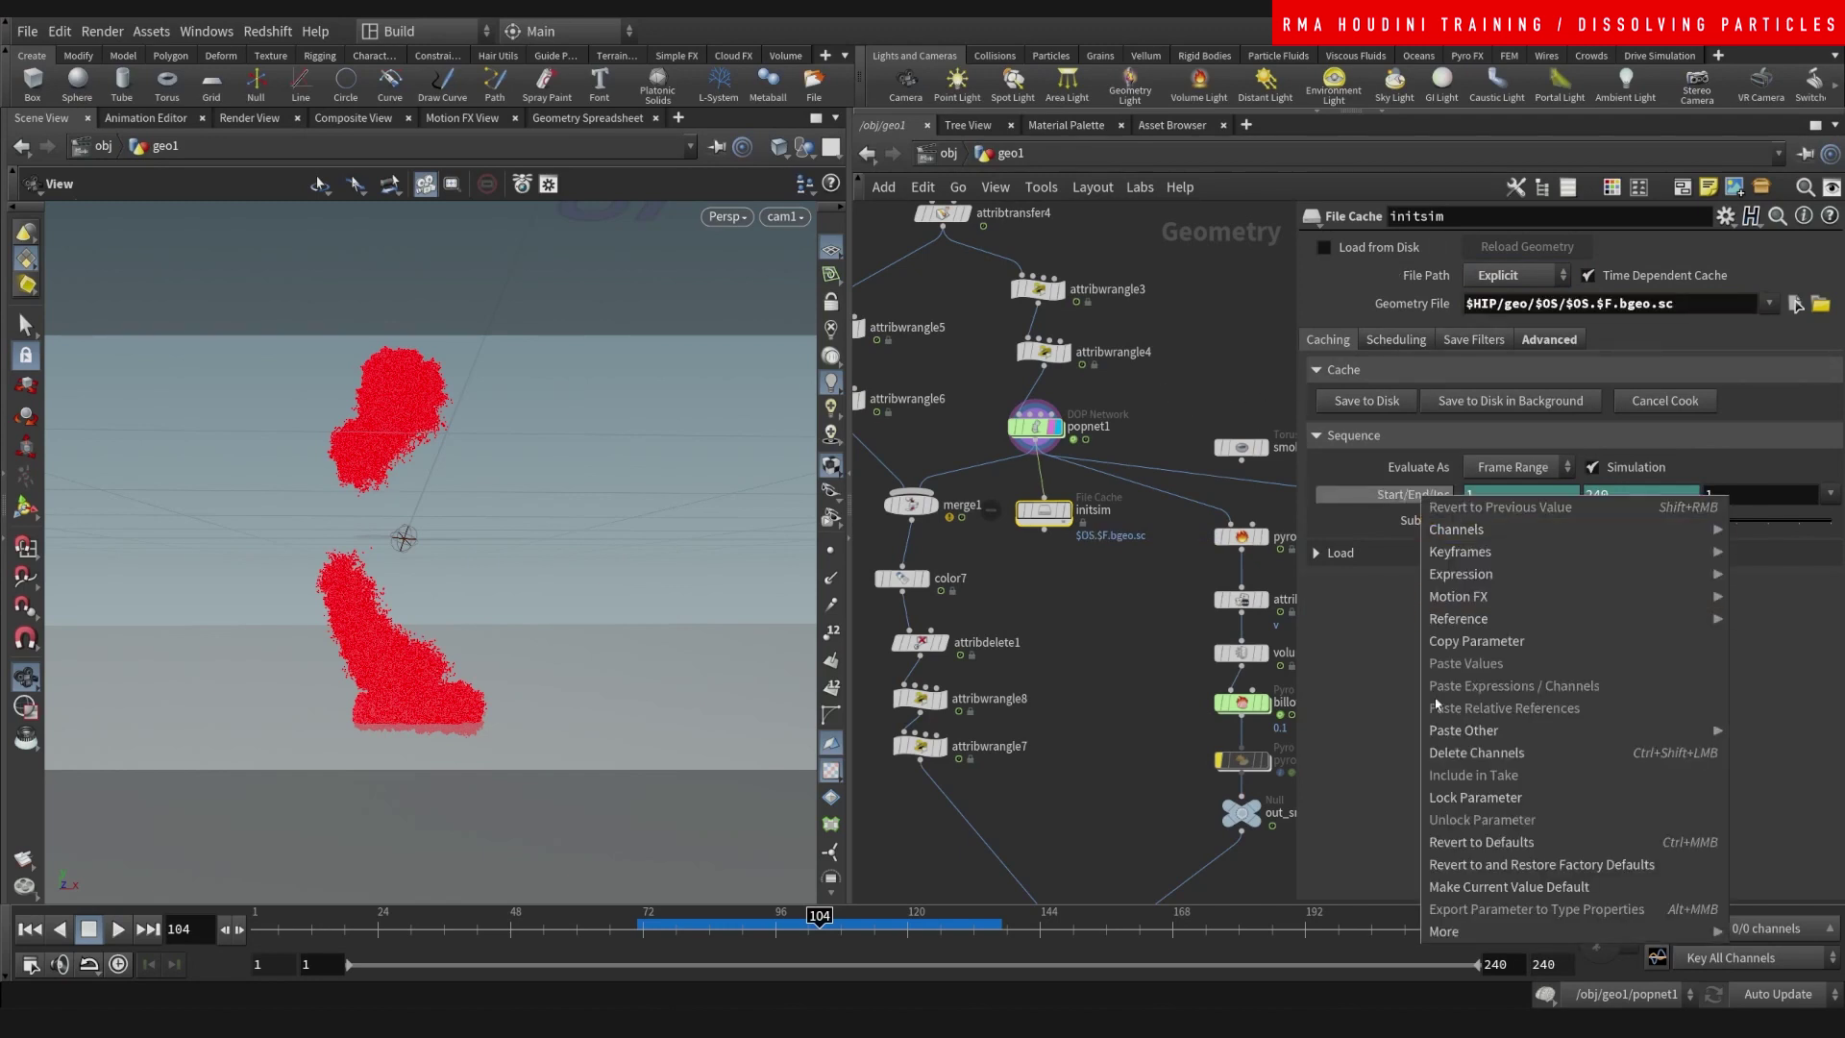
click(1442, 754)
drag(1624, 498, 1481, 469)
text(1)
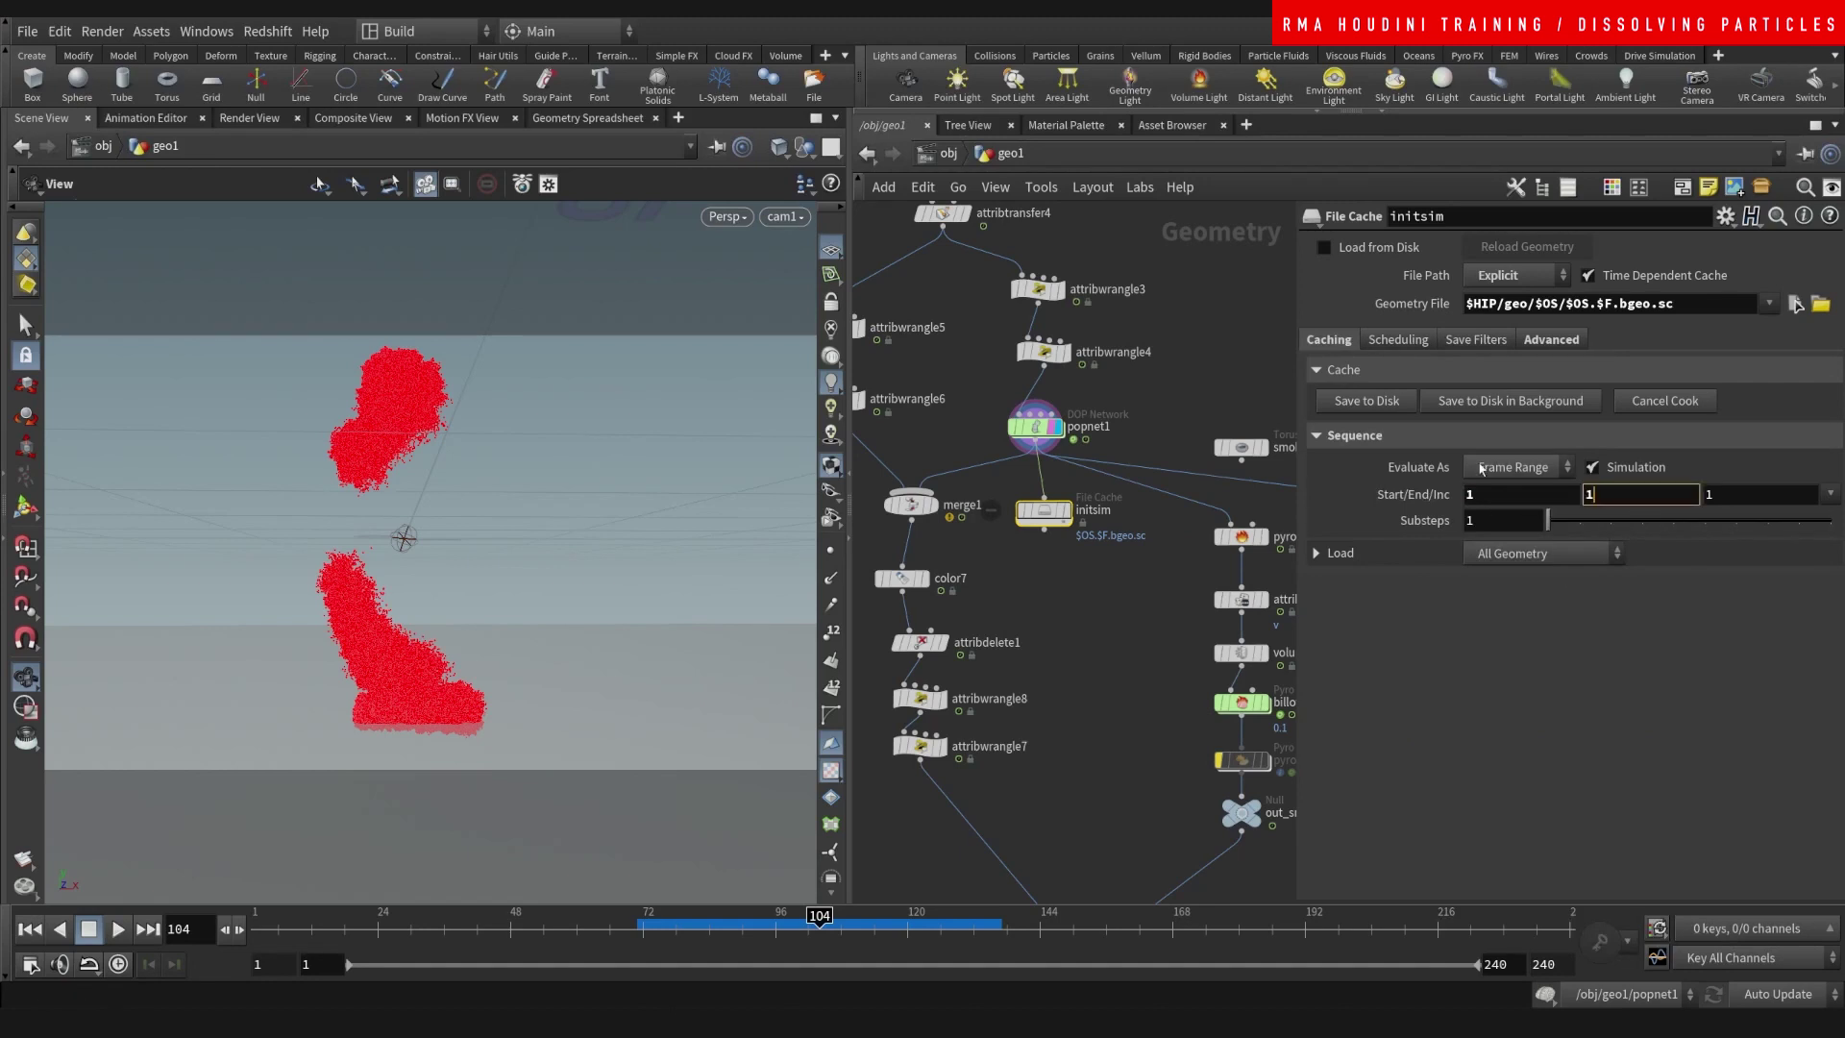
text(50)
key(Return)
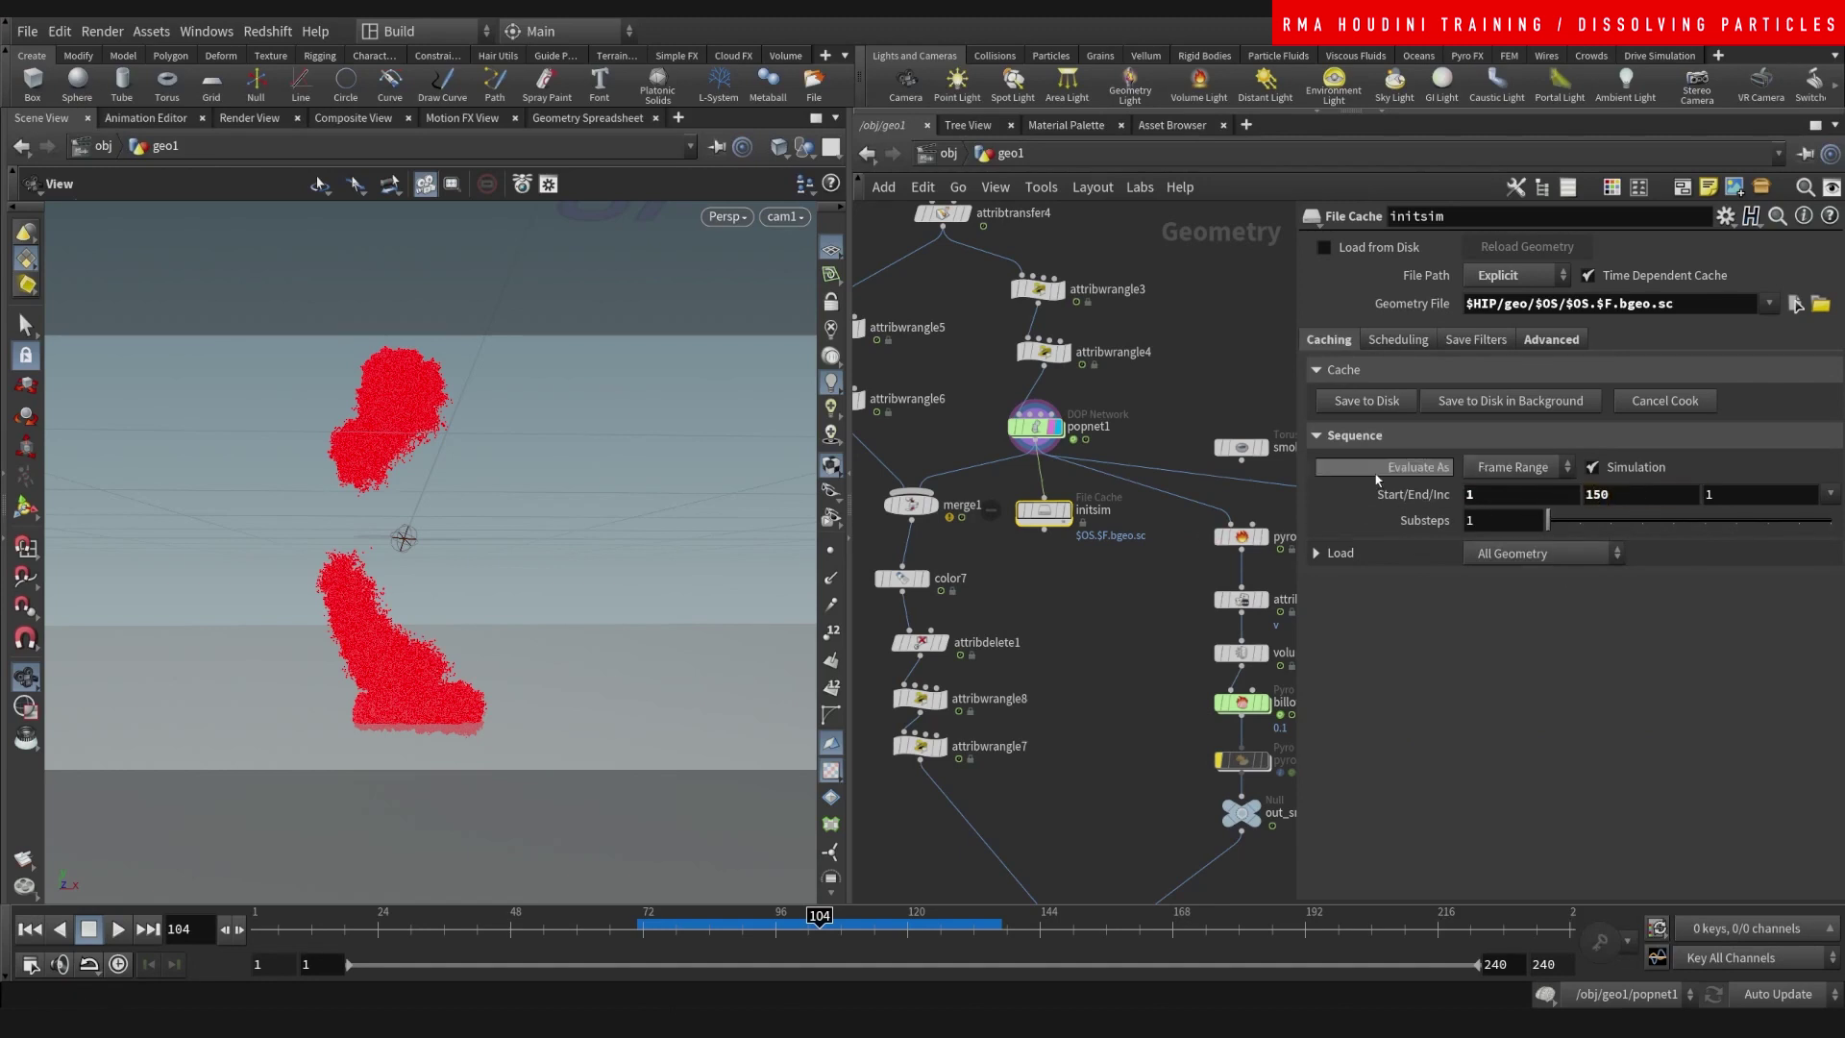
click(1366, 401)
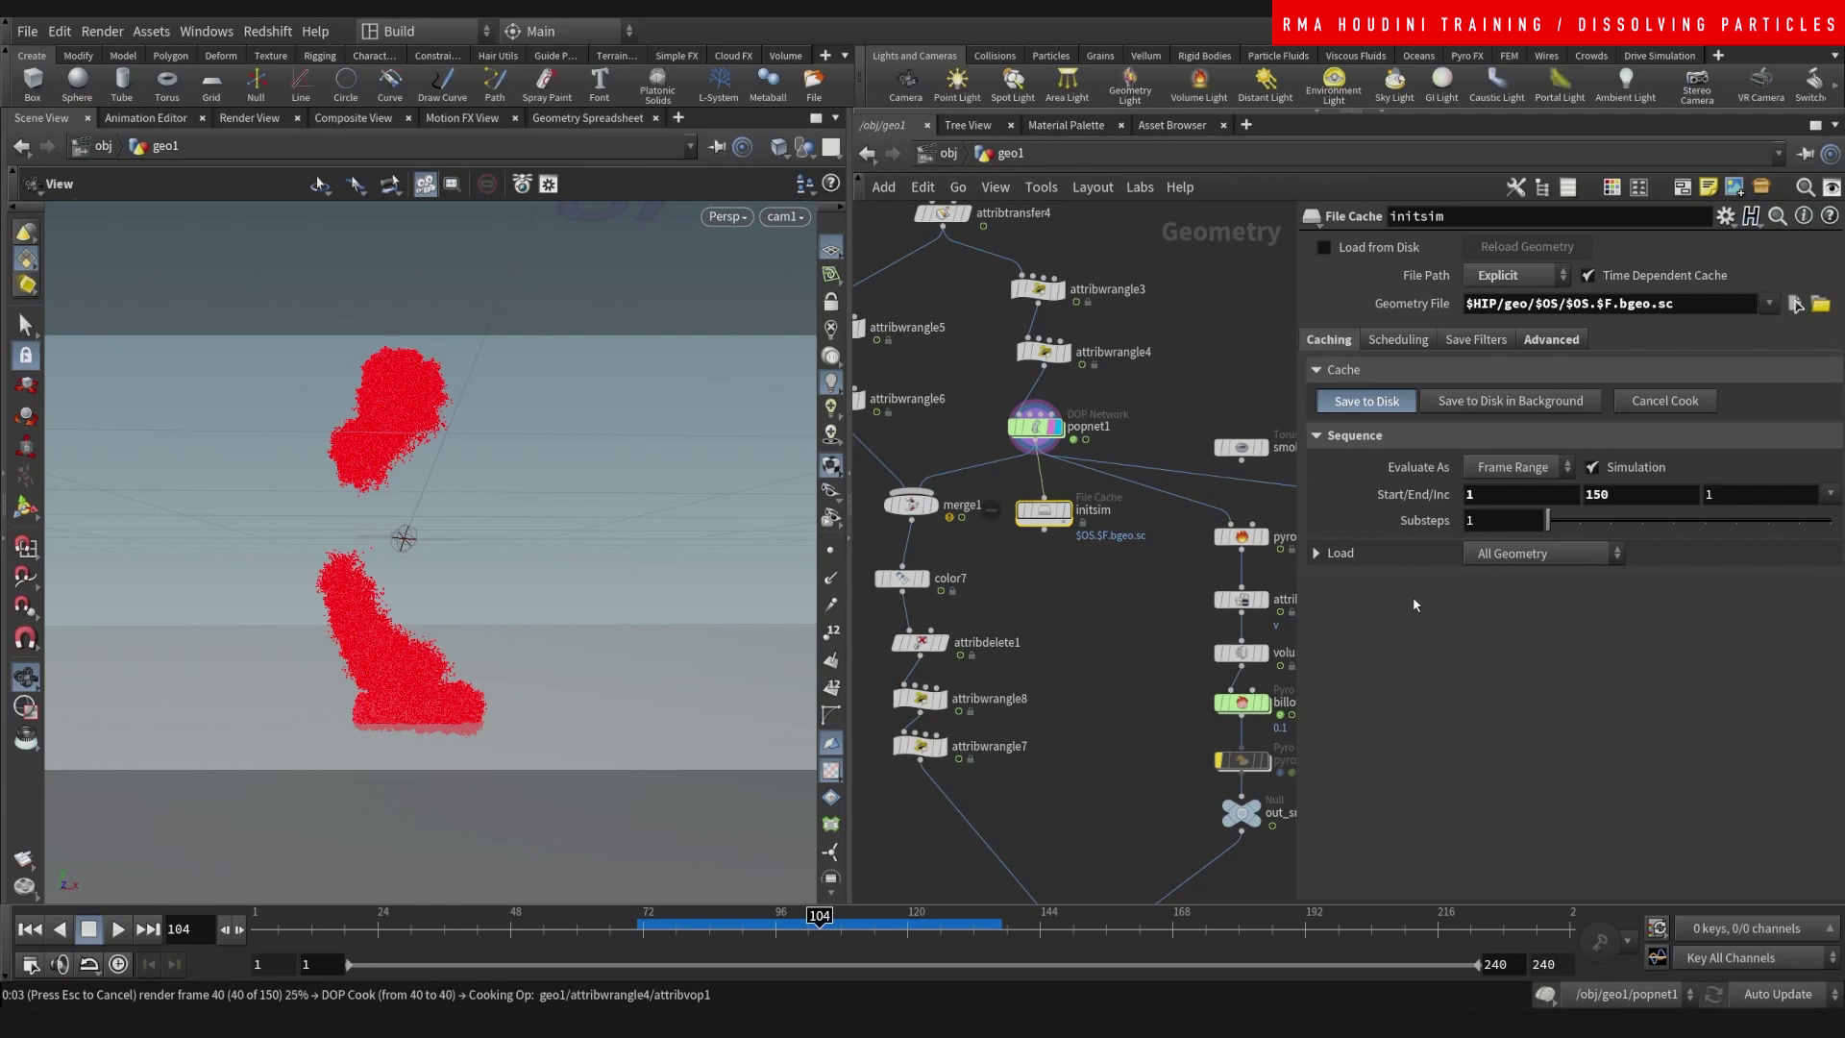
- Insert initsim between popnet1 and its merge1, pyrosource1 and popnet branches, and tidy the surrounding node layout
drag(1053, 524, 1054, 515)
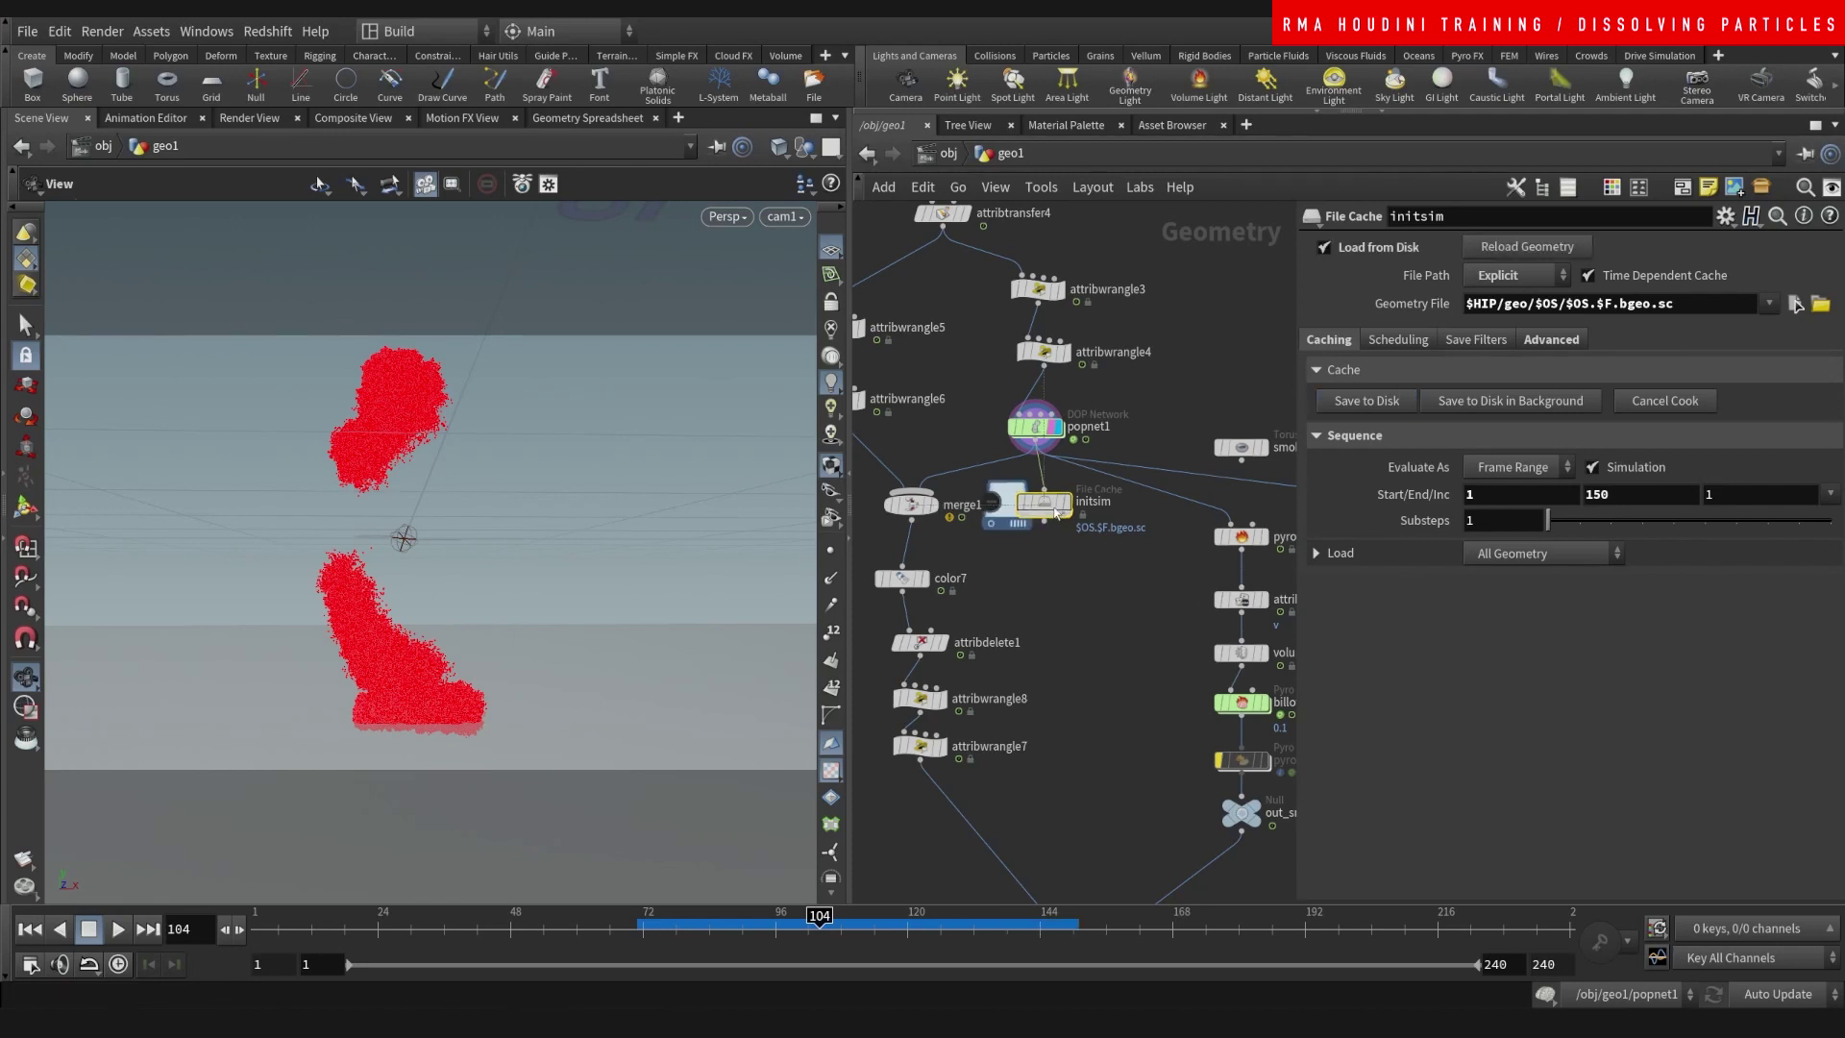
drag(914, 505, 1045, 490)
drag(1157, 446, 1122, 511)
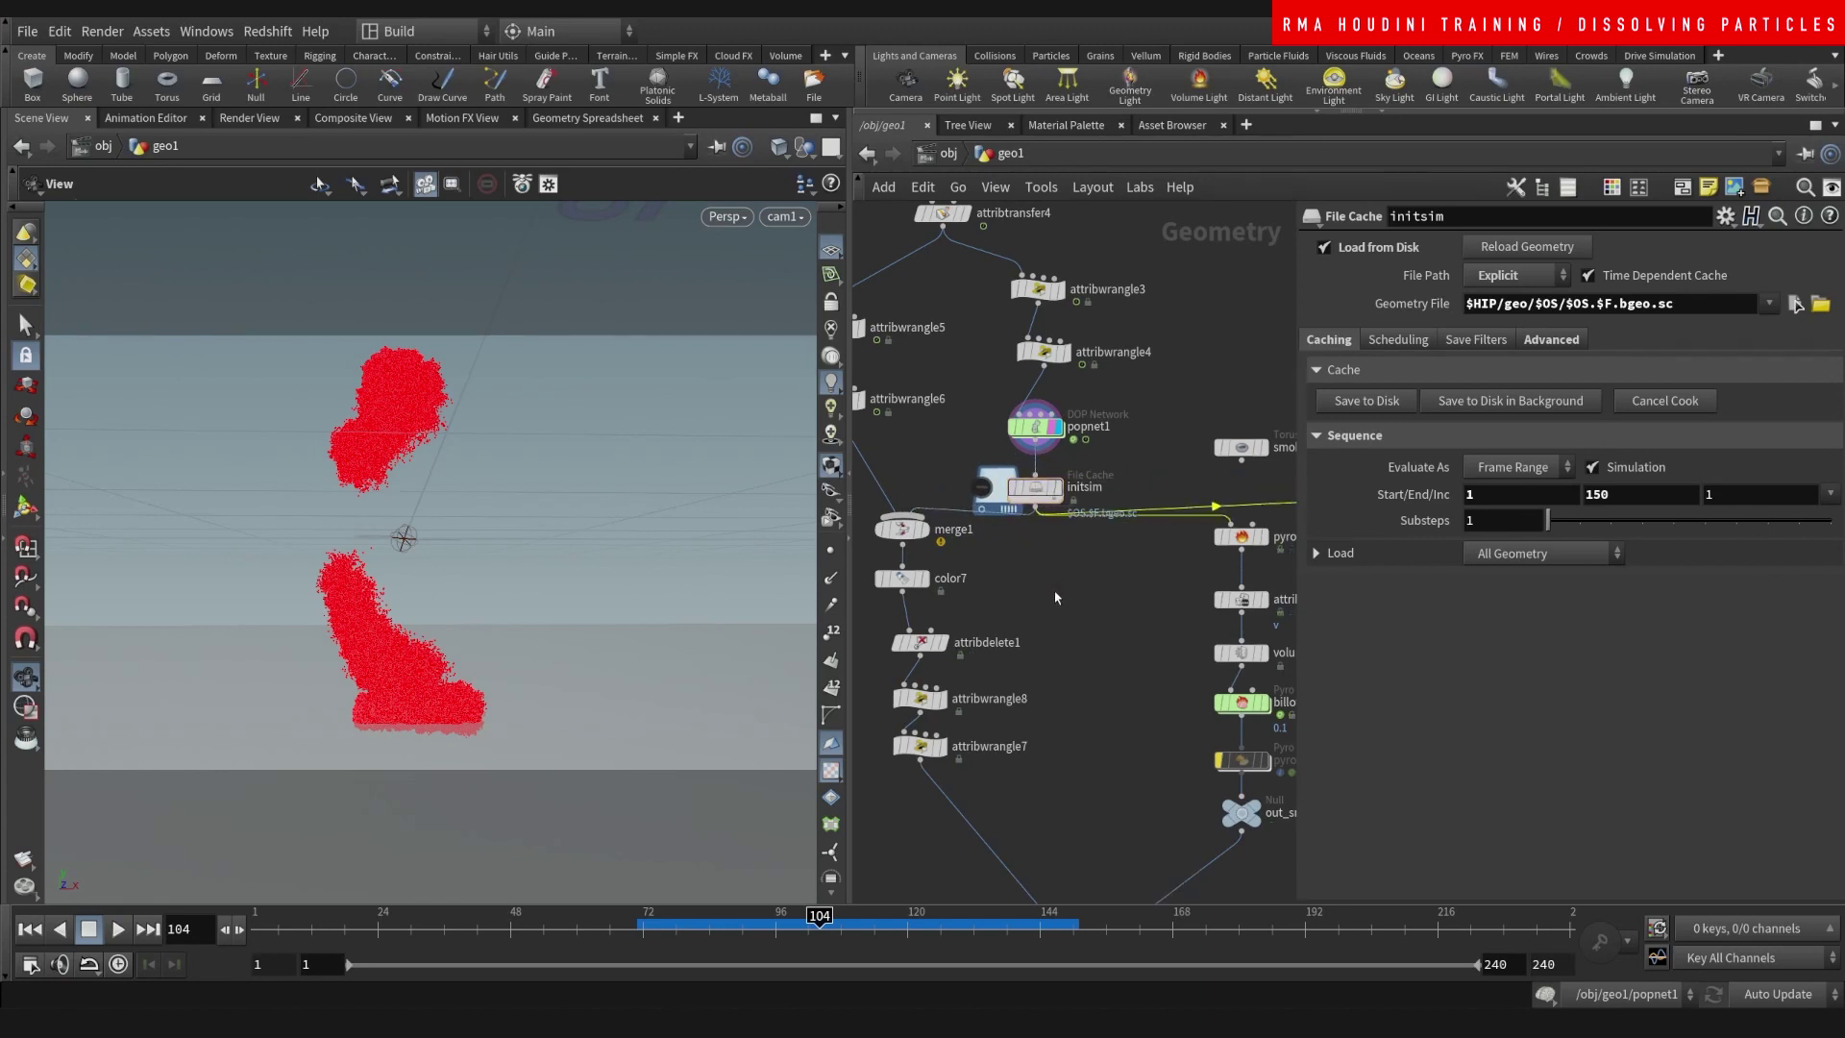
scroll(1086, 538, down, 4)
drag(1049, 567, 1039, 459)
drag(1052, 485, 1045, 537)
click(1075, 494)
drag(965, 728, 910, 816)
scroll(1089, 745, up, 4)
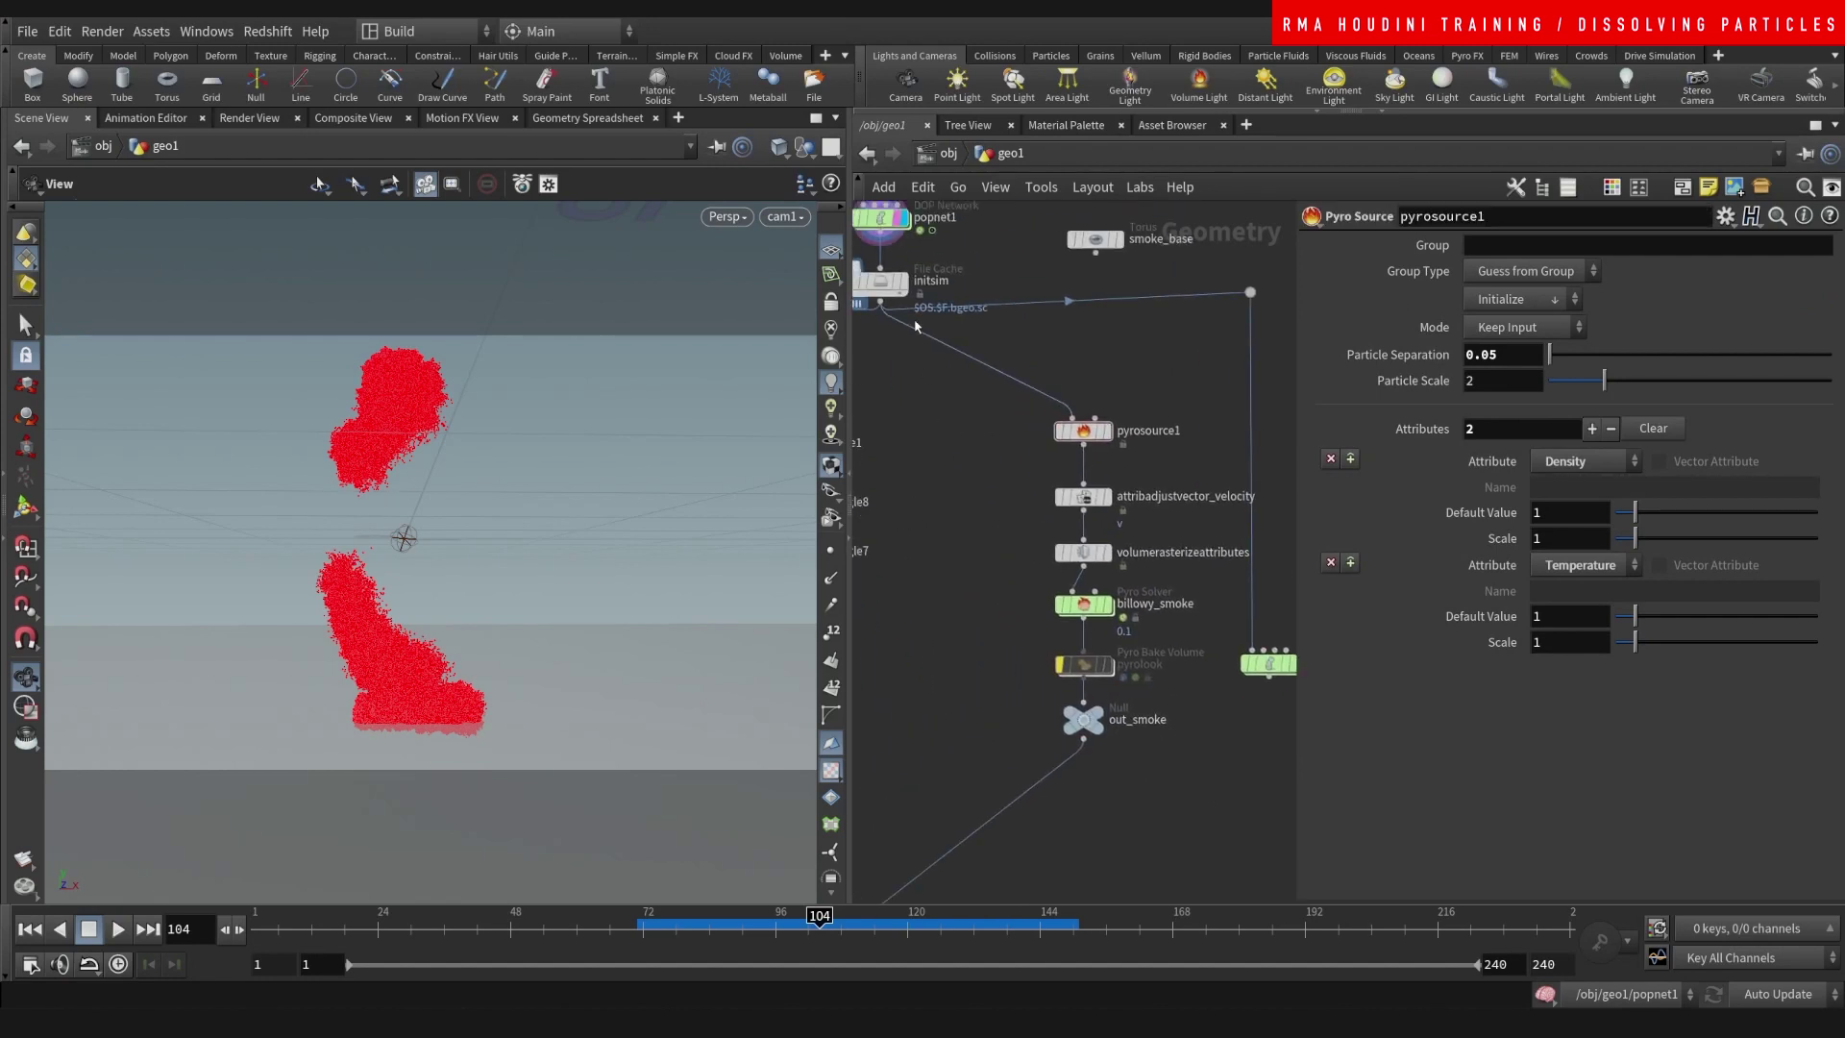
- Duplicate the initsim file cache and insert the copy between pyrolook and out_smoke
alt+drag(884, 288, 958, 770)
middle_drag(1004, 616, 970, 370)
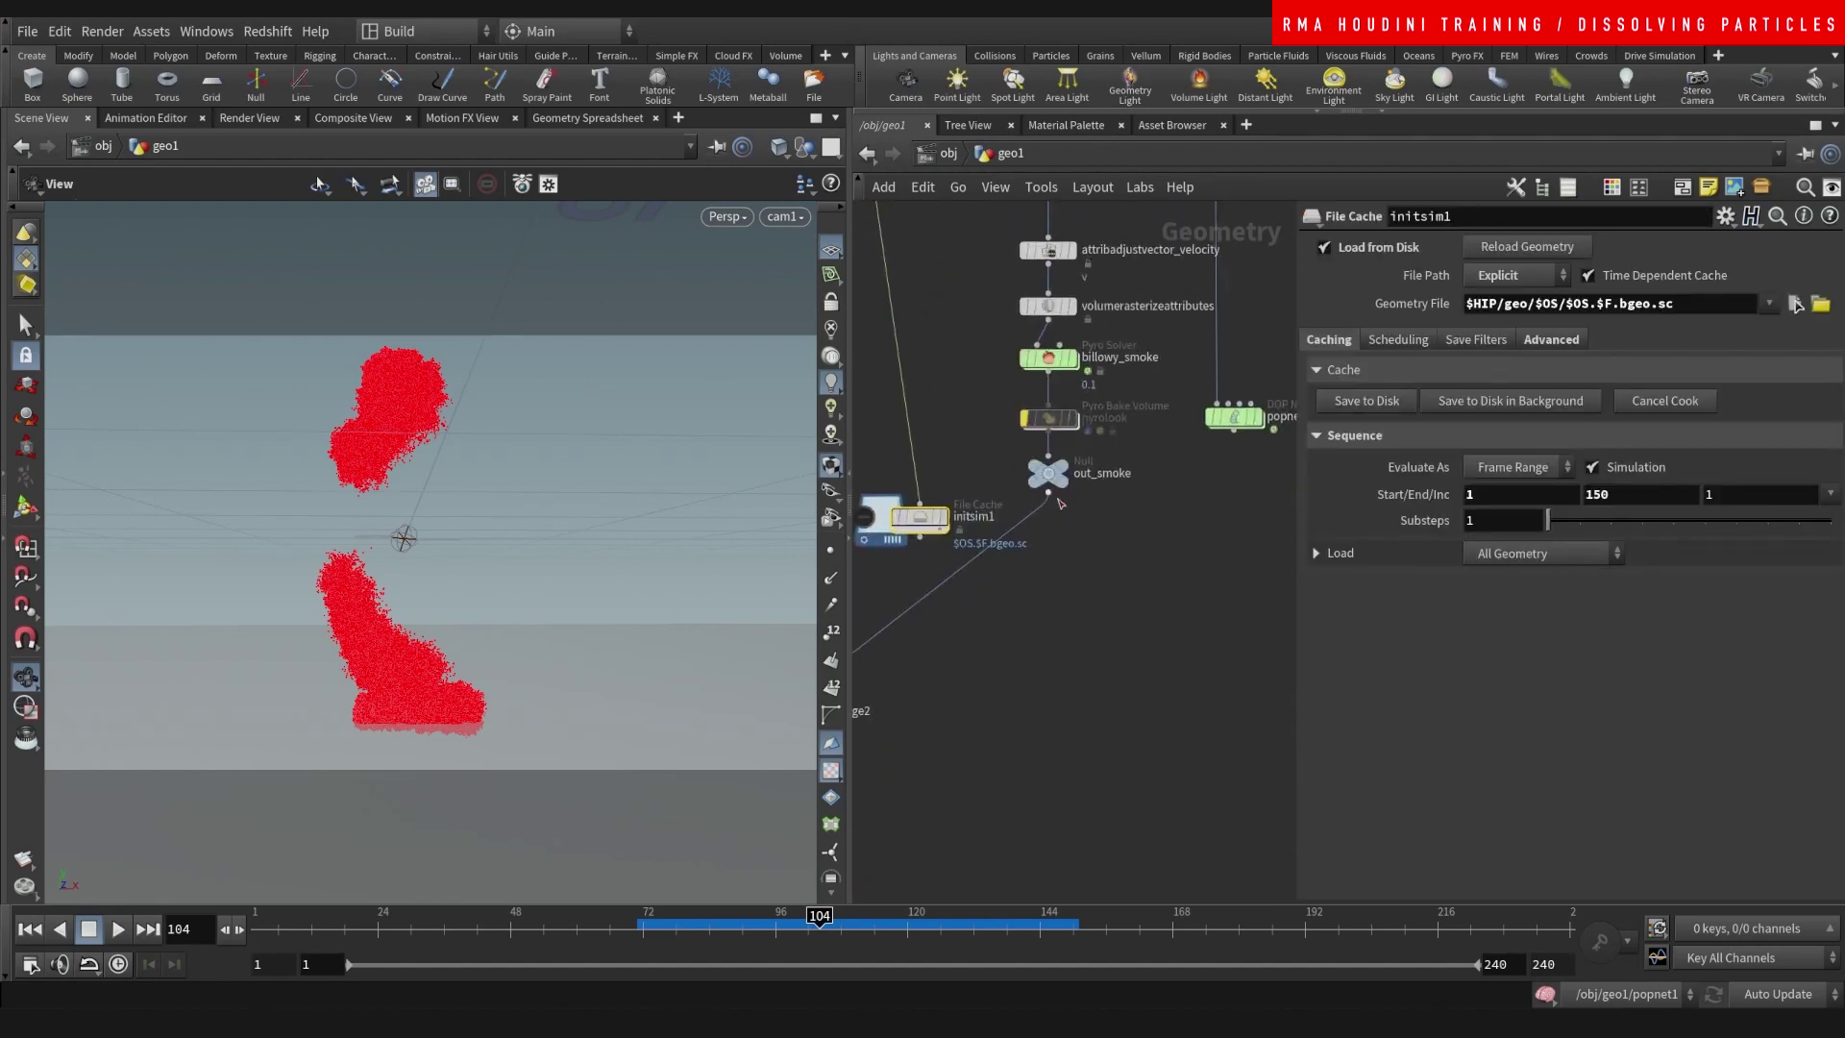
drag(1052, 478, 1042, 578)
drag(923, 520, 1051, 496)
- Rename the copied file cache to pyro, align out_smoke beneath it and start saving the smoke cache to disk
click(1108, 495)
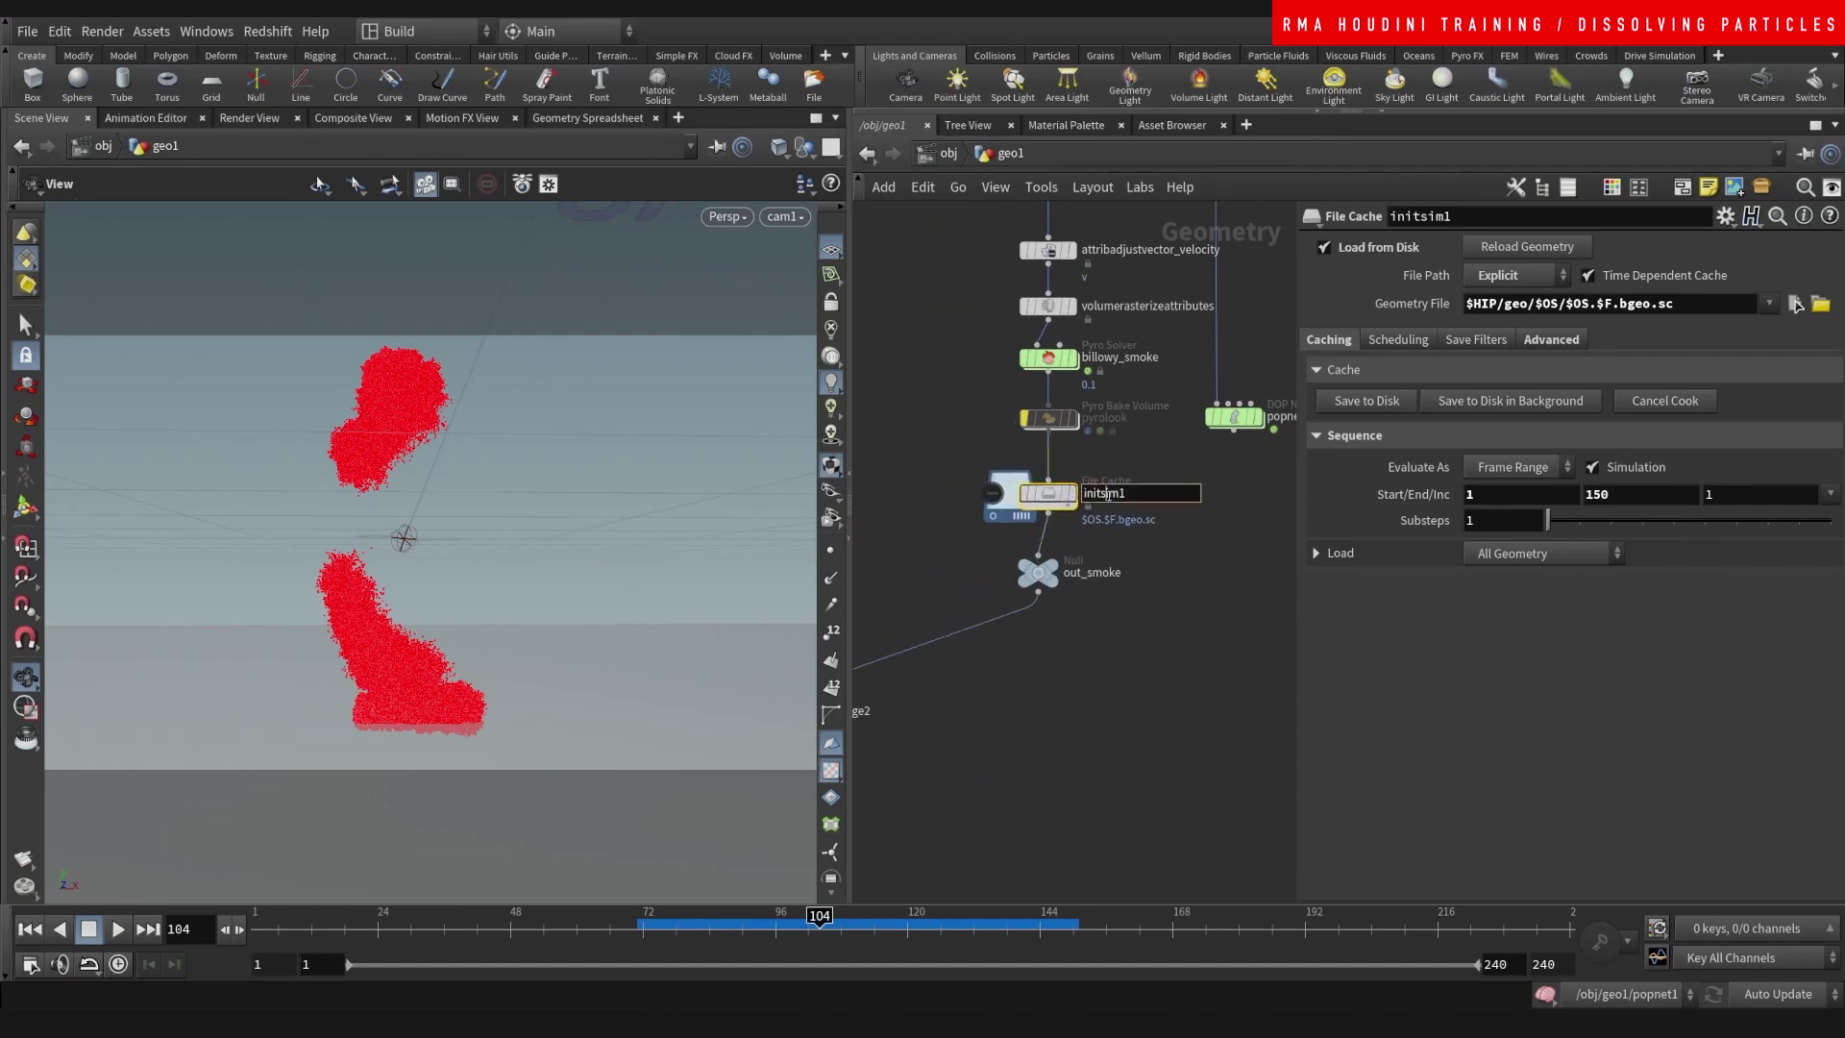
key(ctrl+a)
text(PYRO)
key(Return)
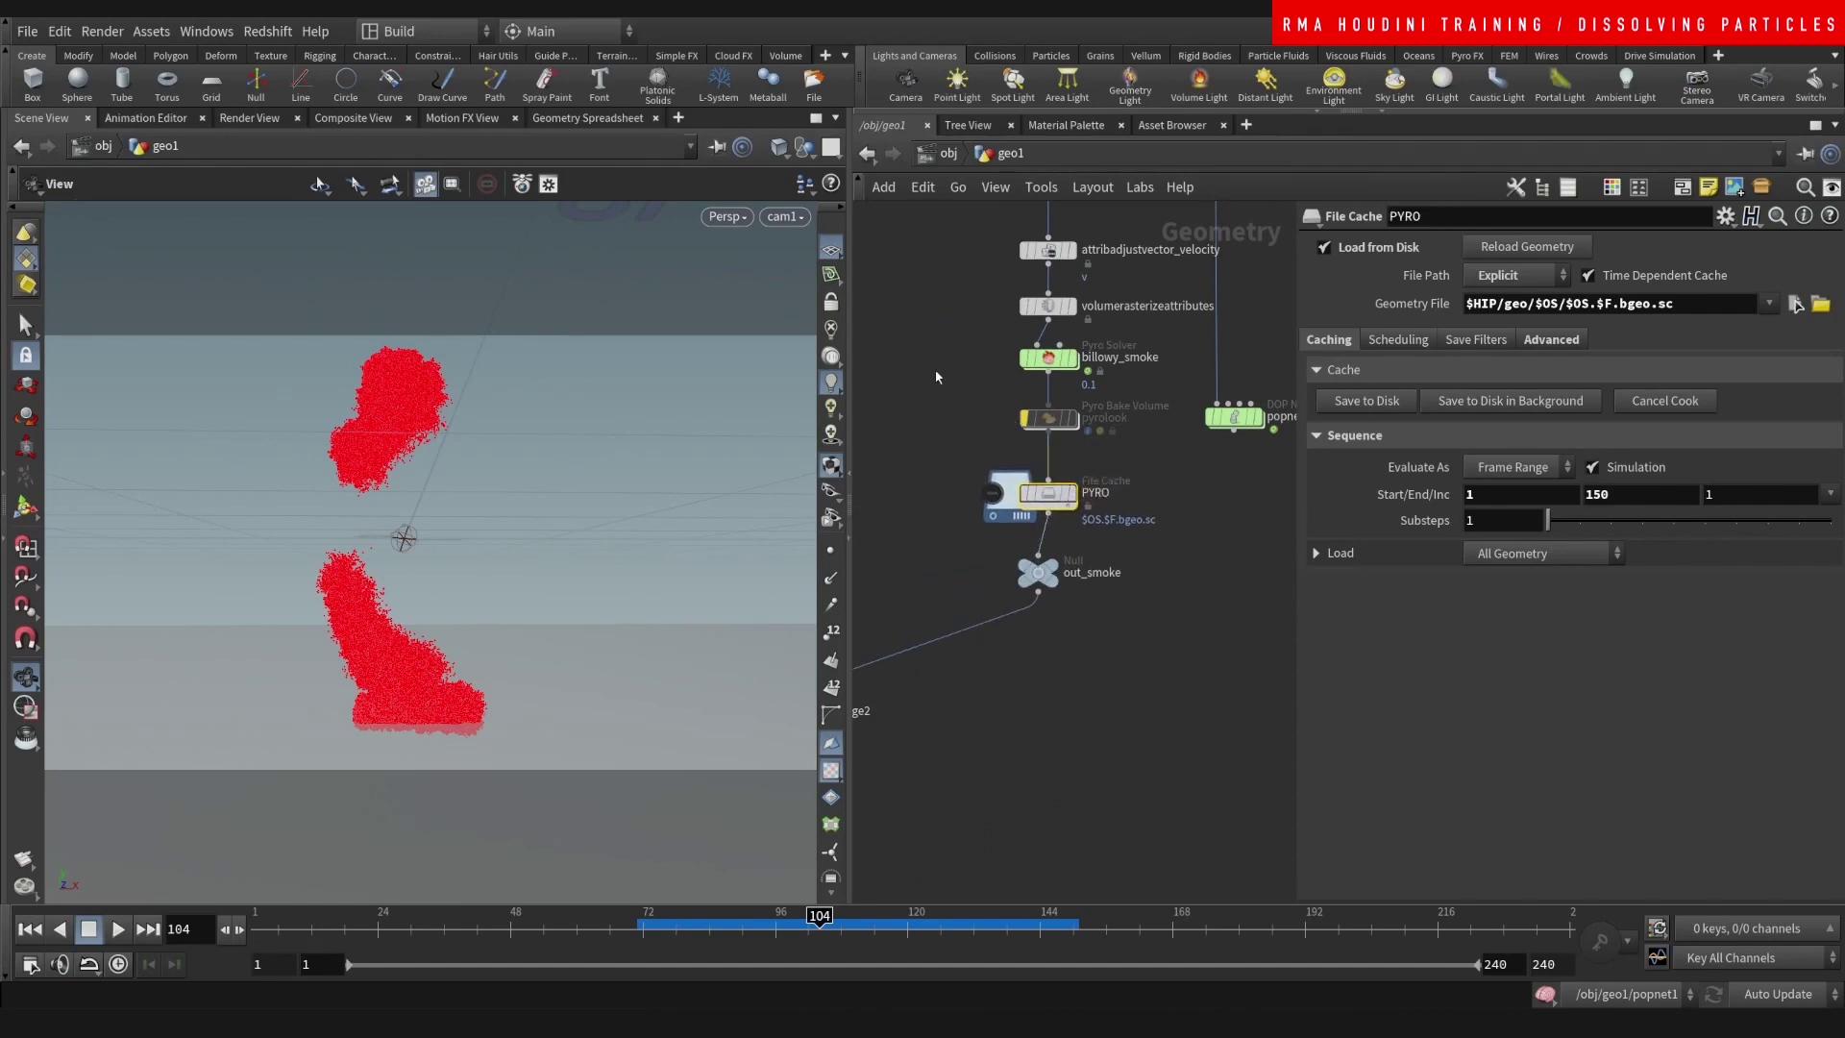
double_click(1094, 493)
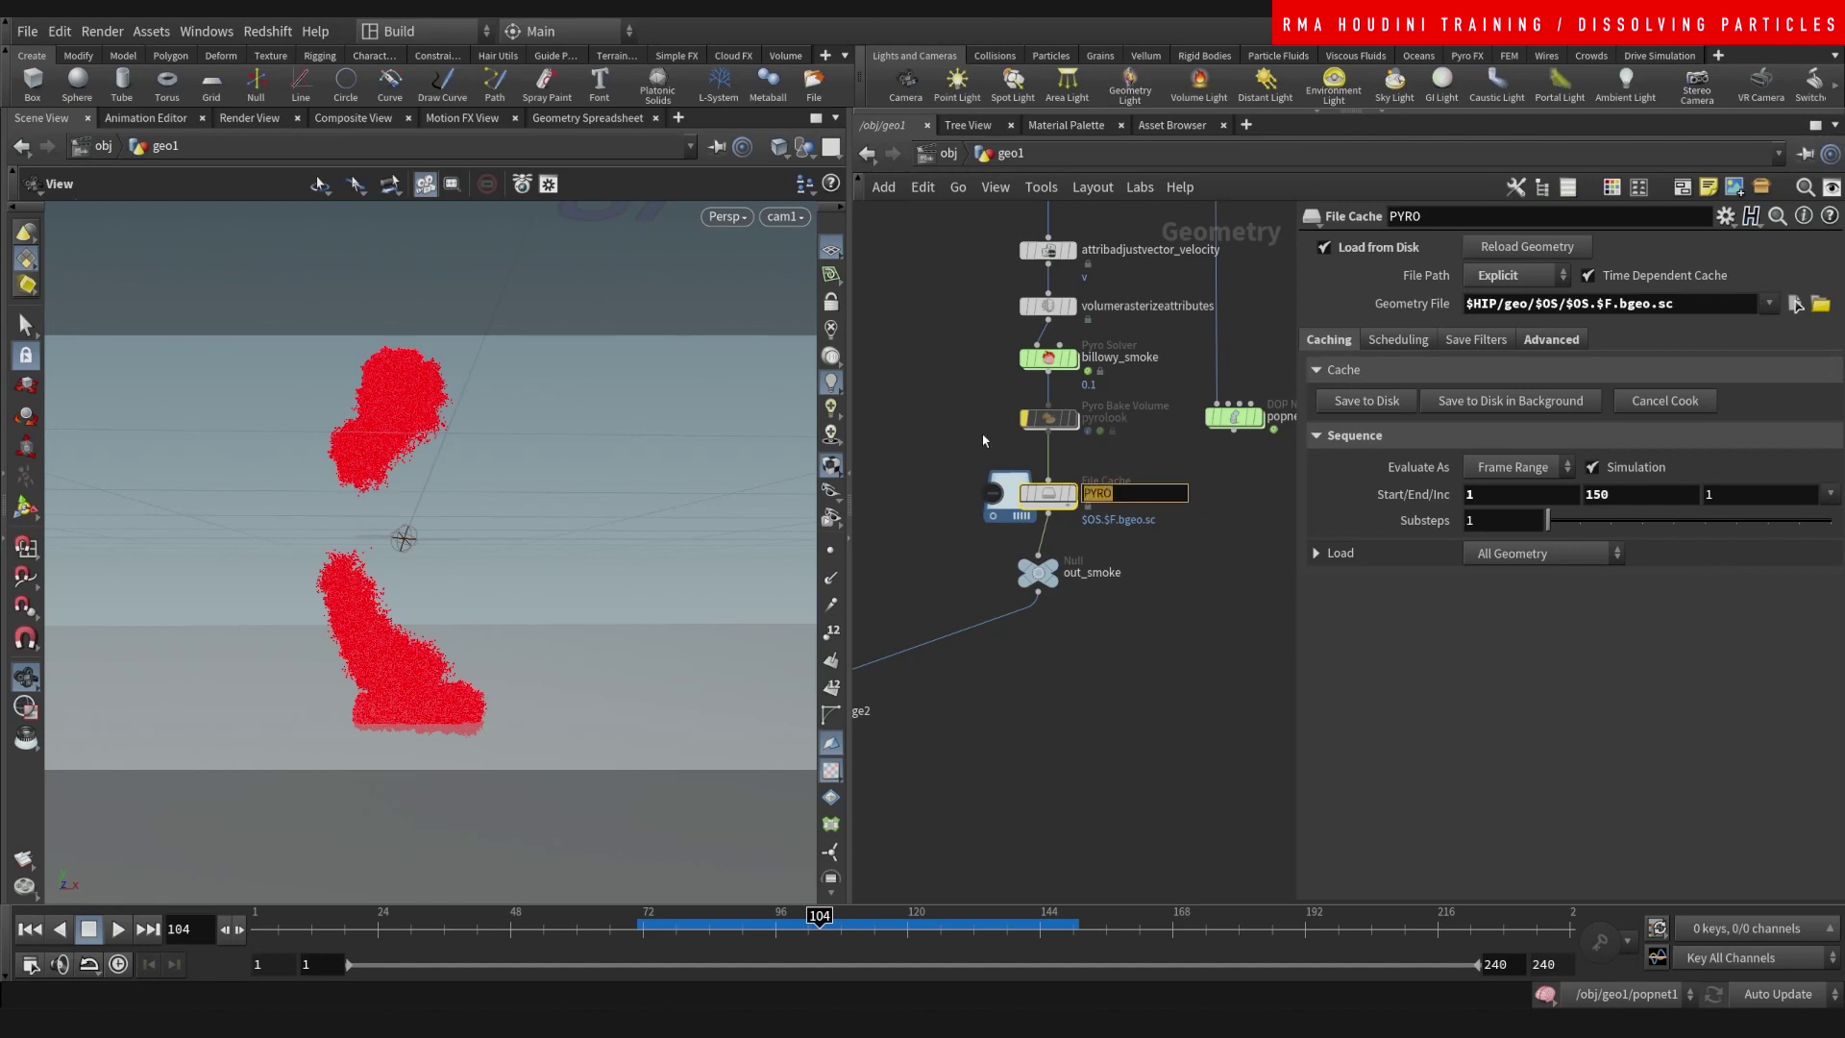
text(pyro)
key(Return)
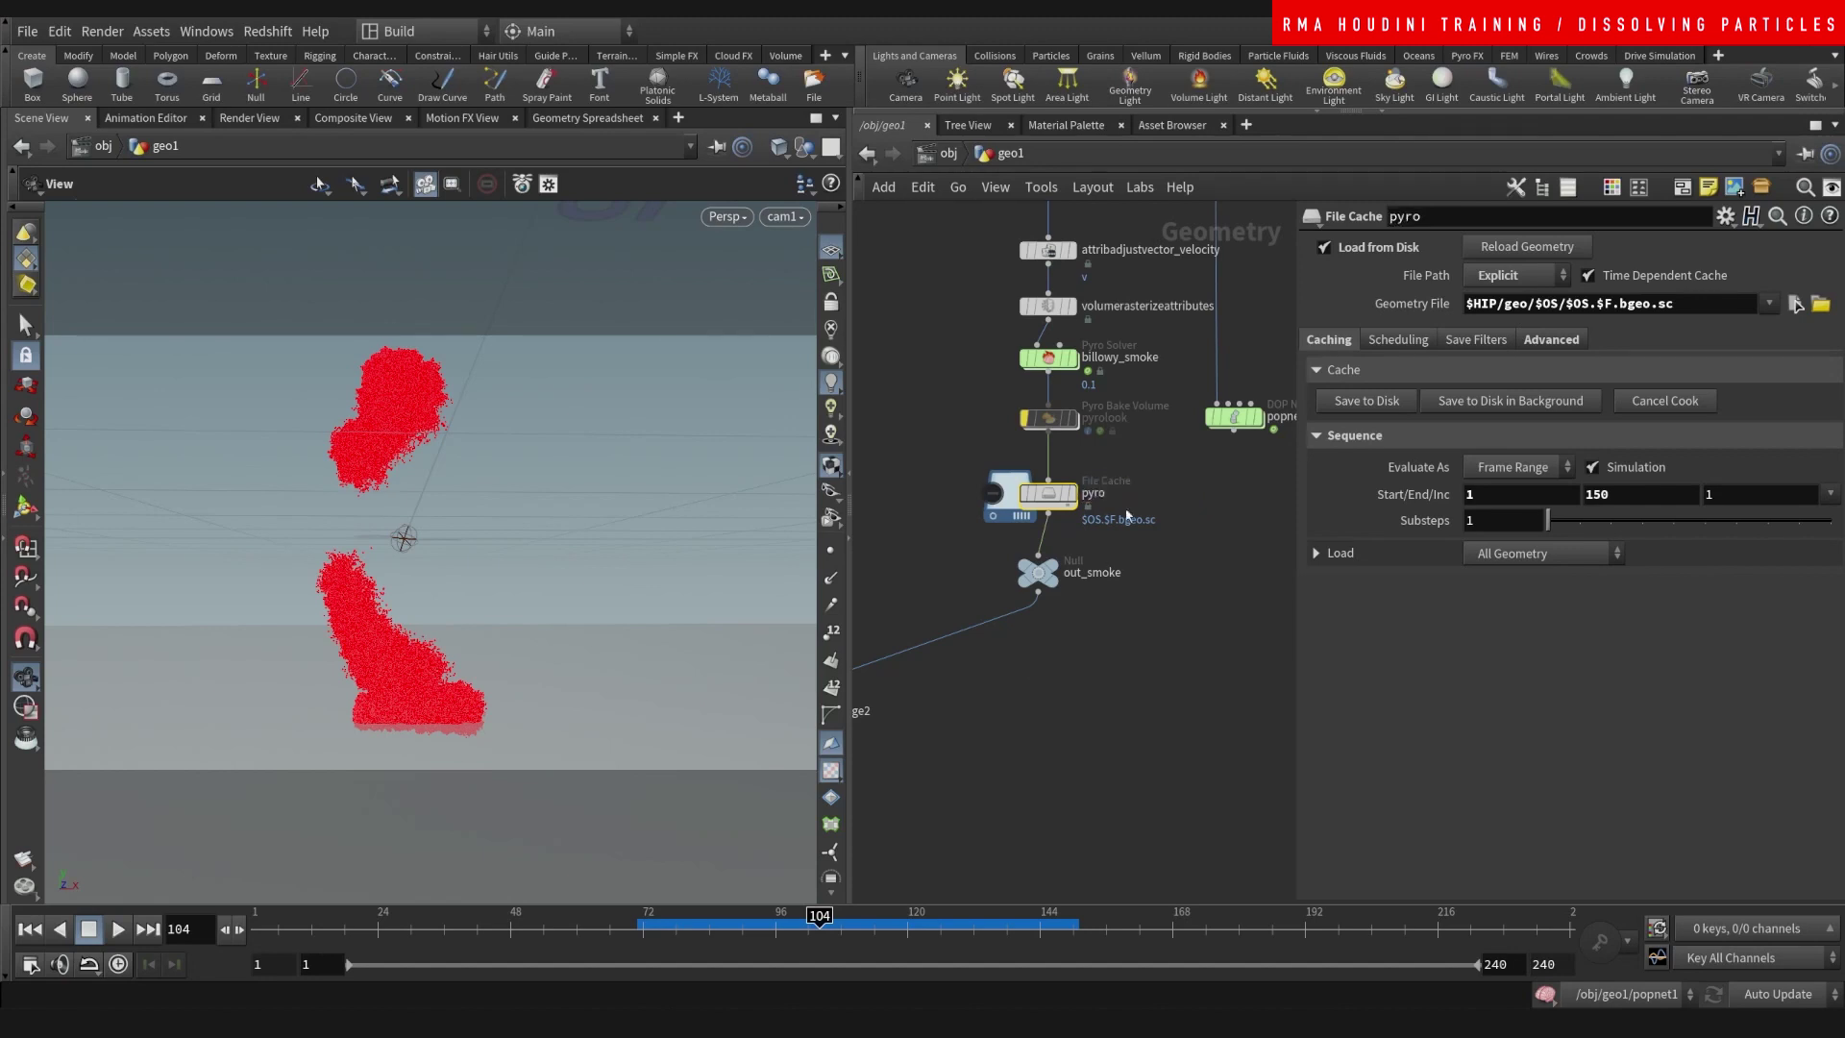
drag(1038, 573, 1048, 579)
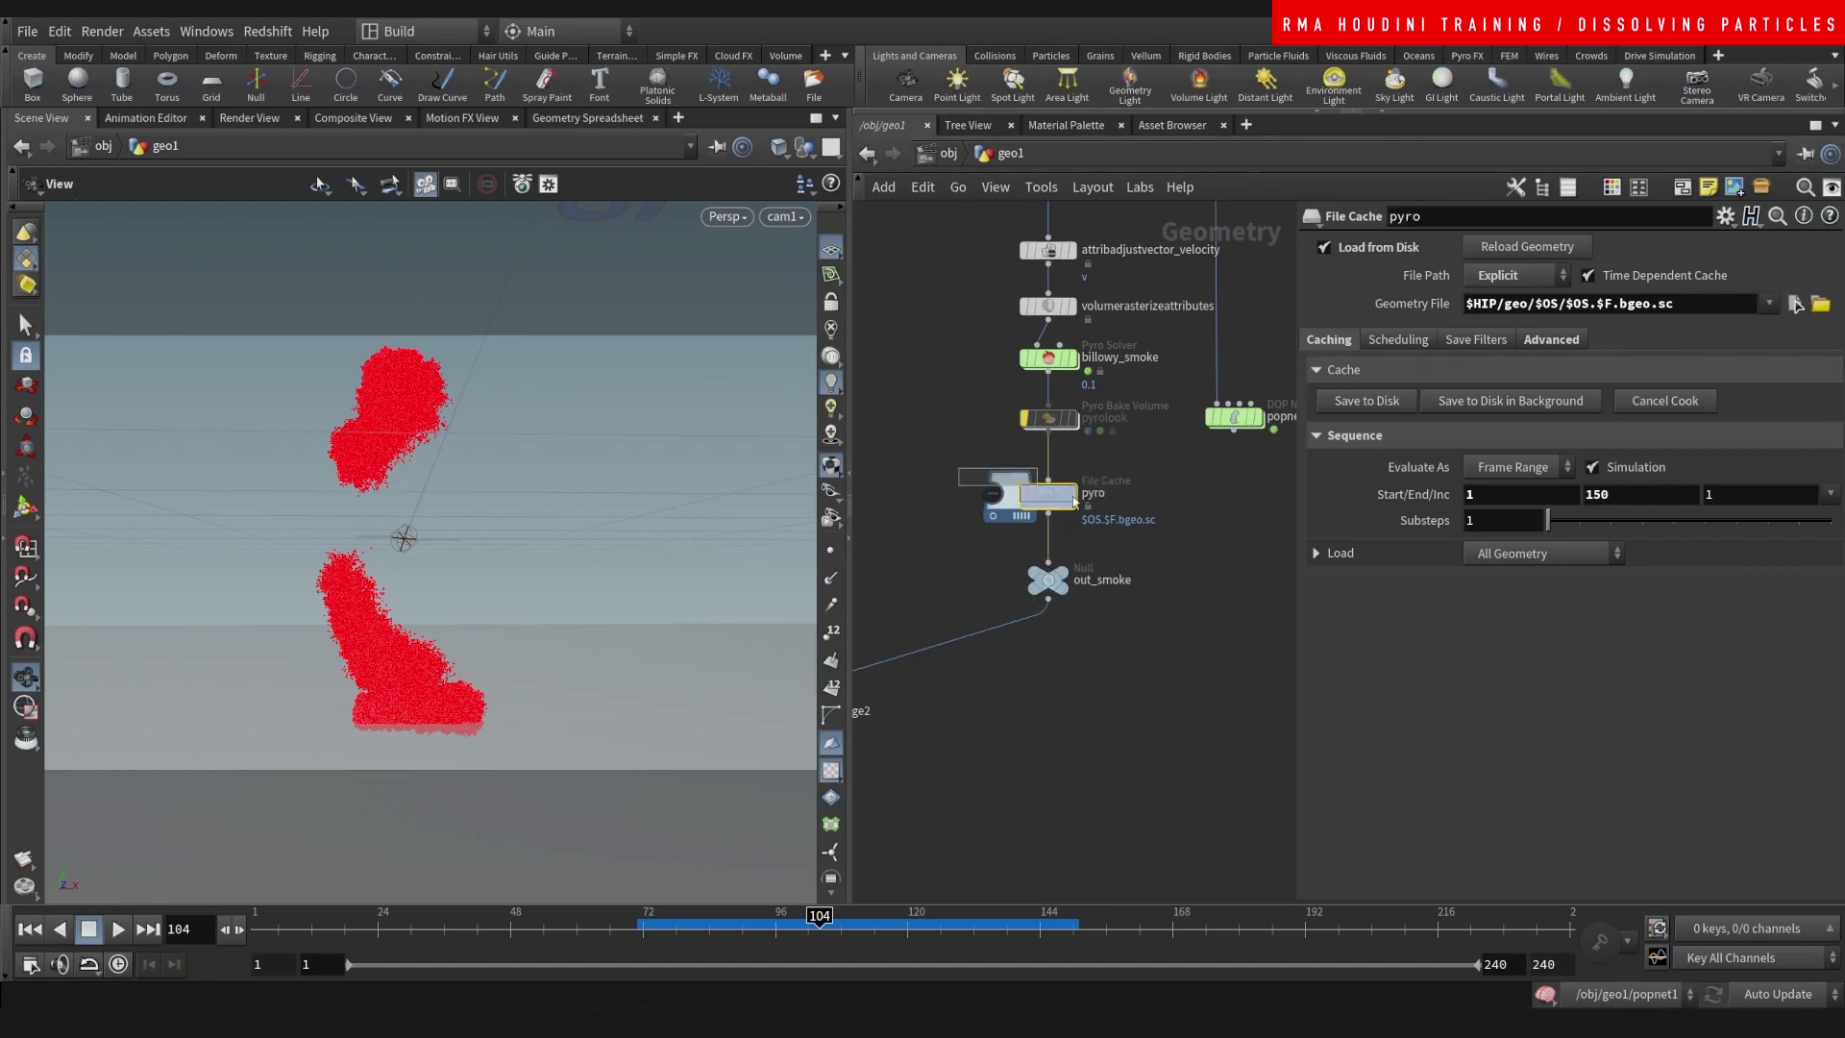
click(1367, 400)
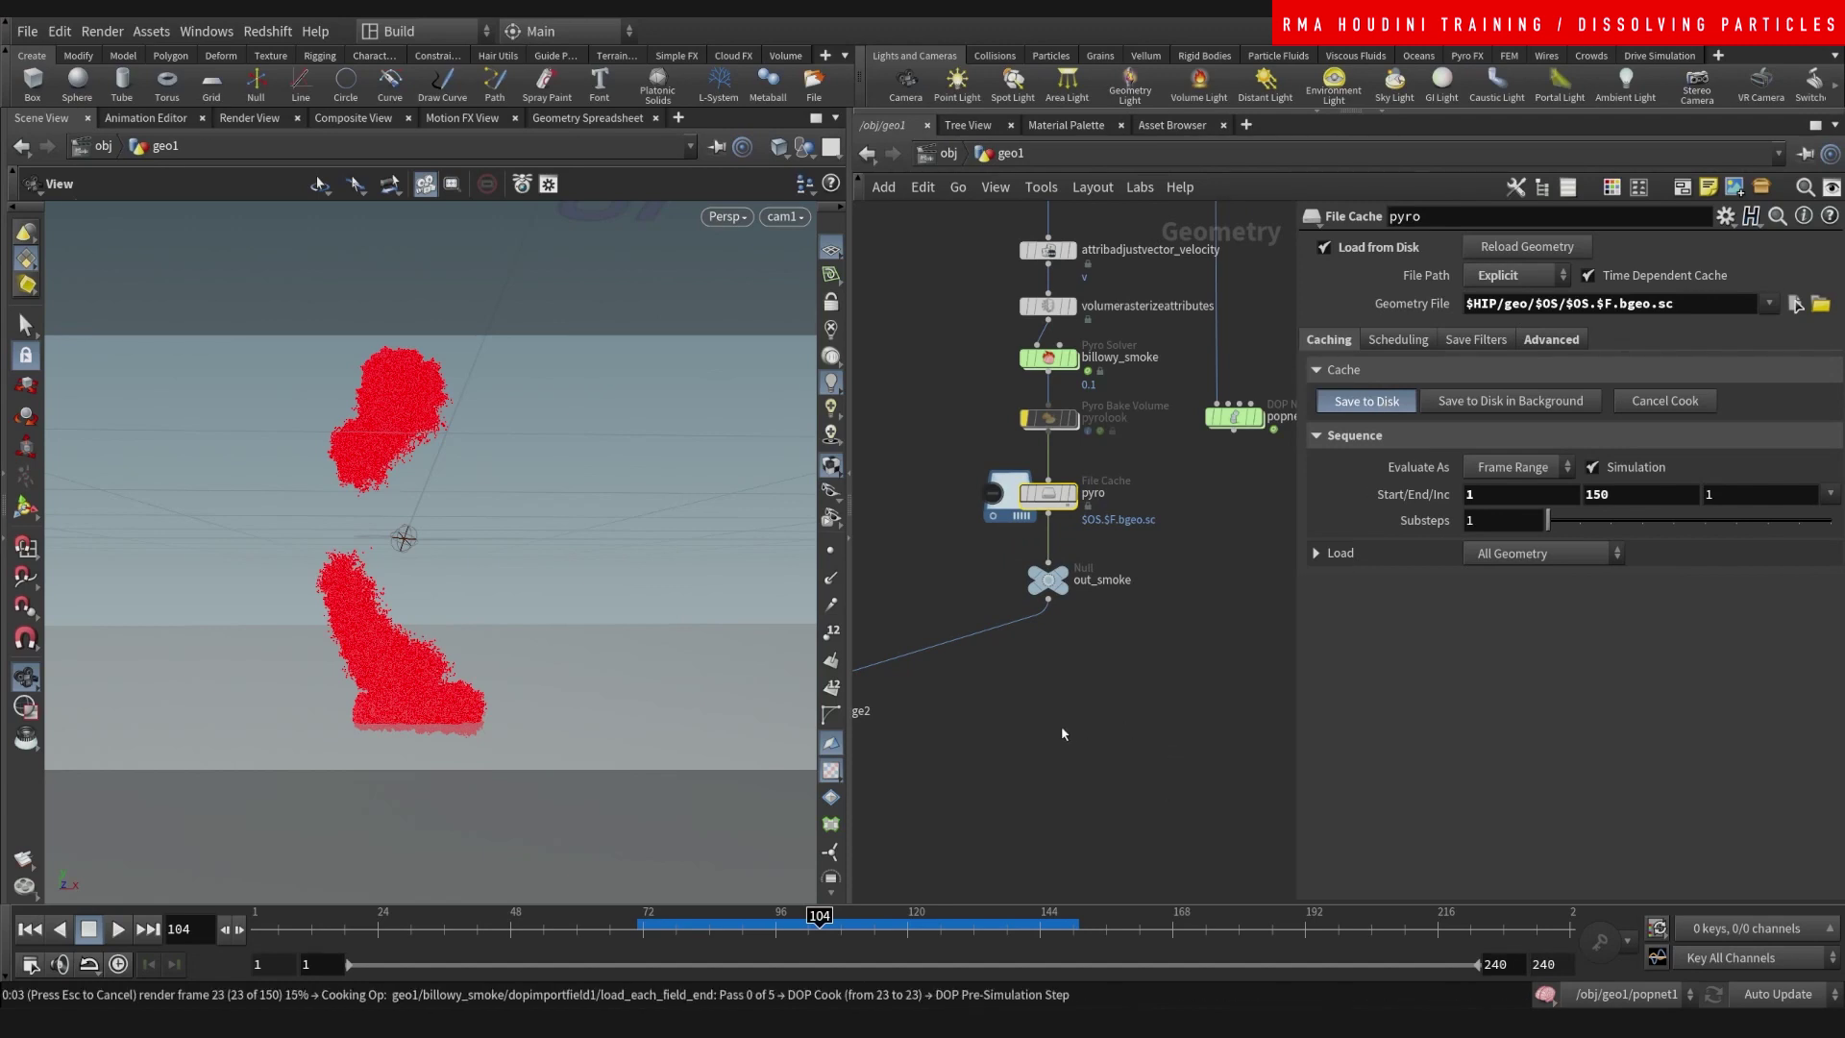
- Stop saving the pyro cache, display out_smoke, and scrub the timeline to review the smoke
key(Escape)
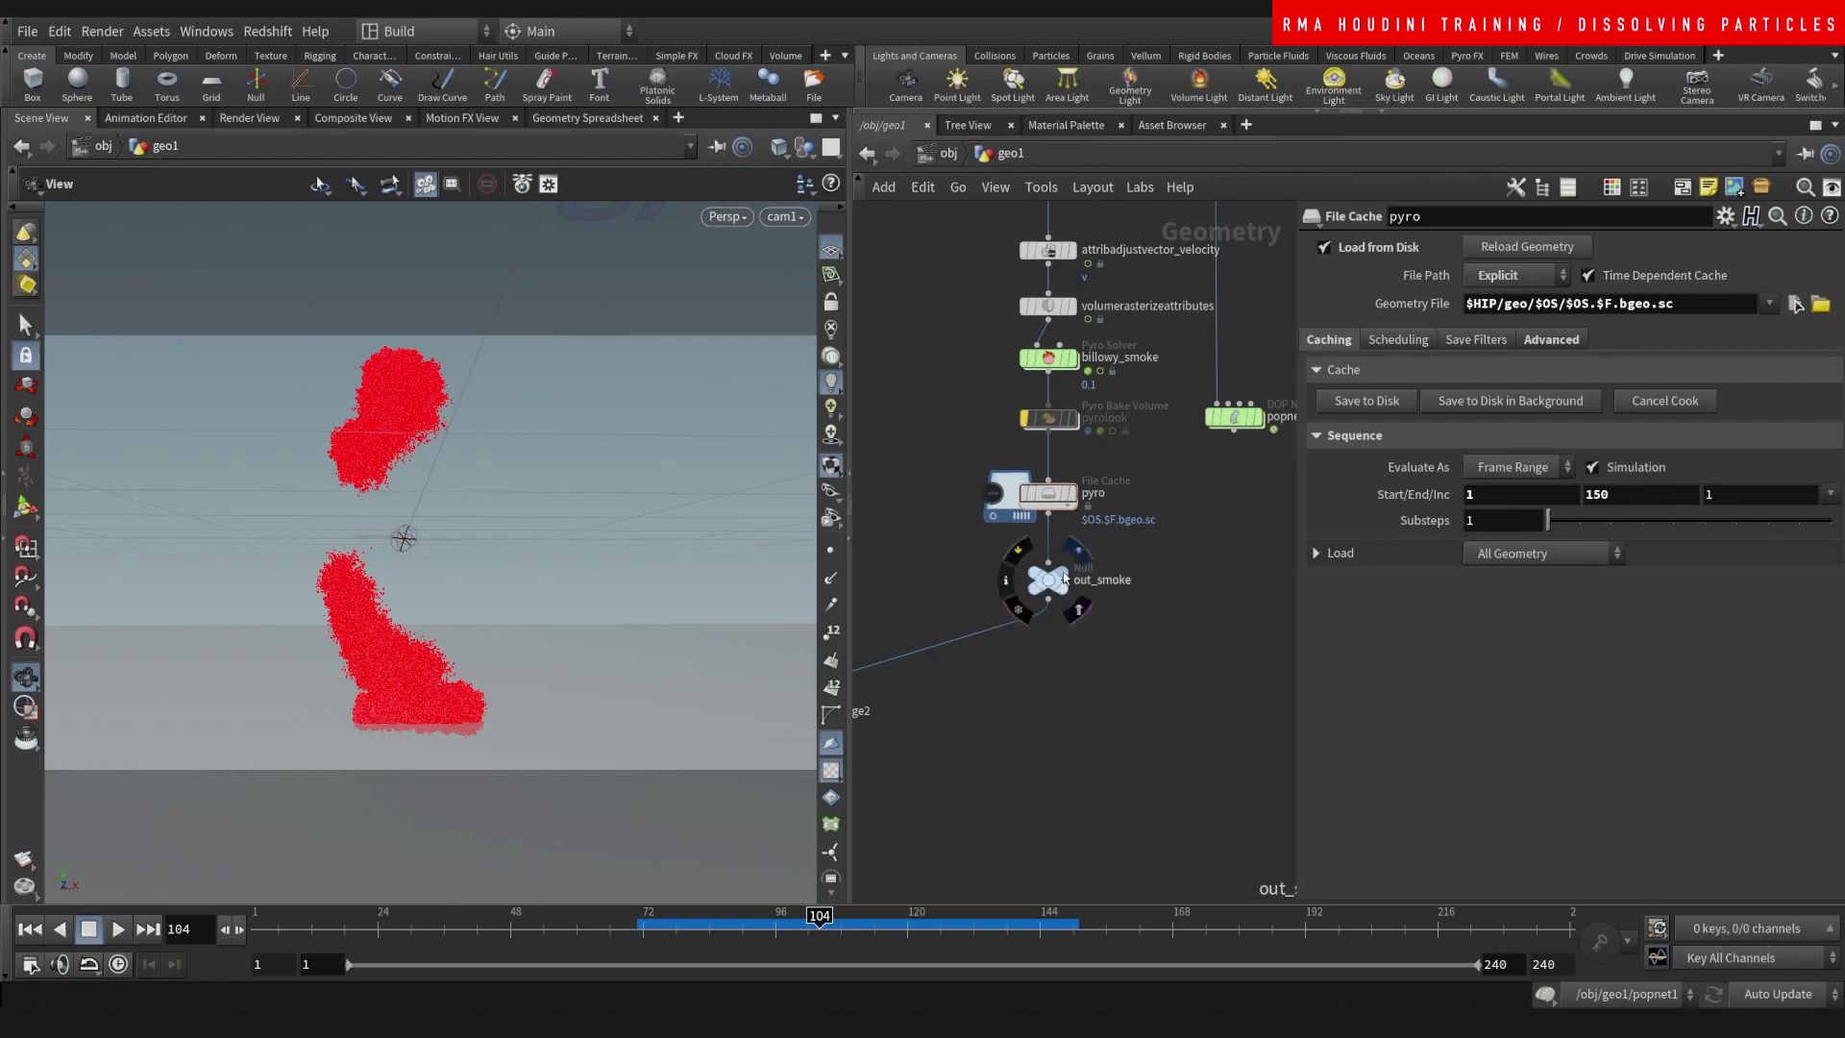
click(1064, 586)
middle_drag(1178, 607, 1059, 701)
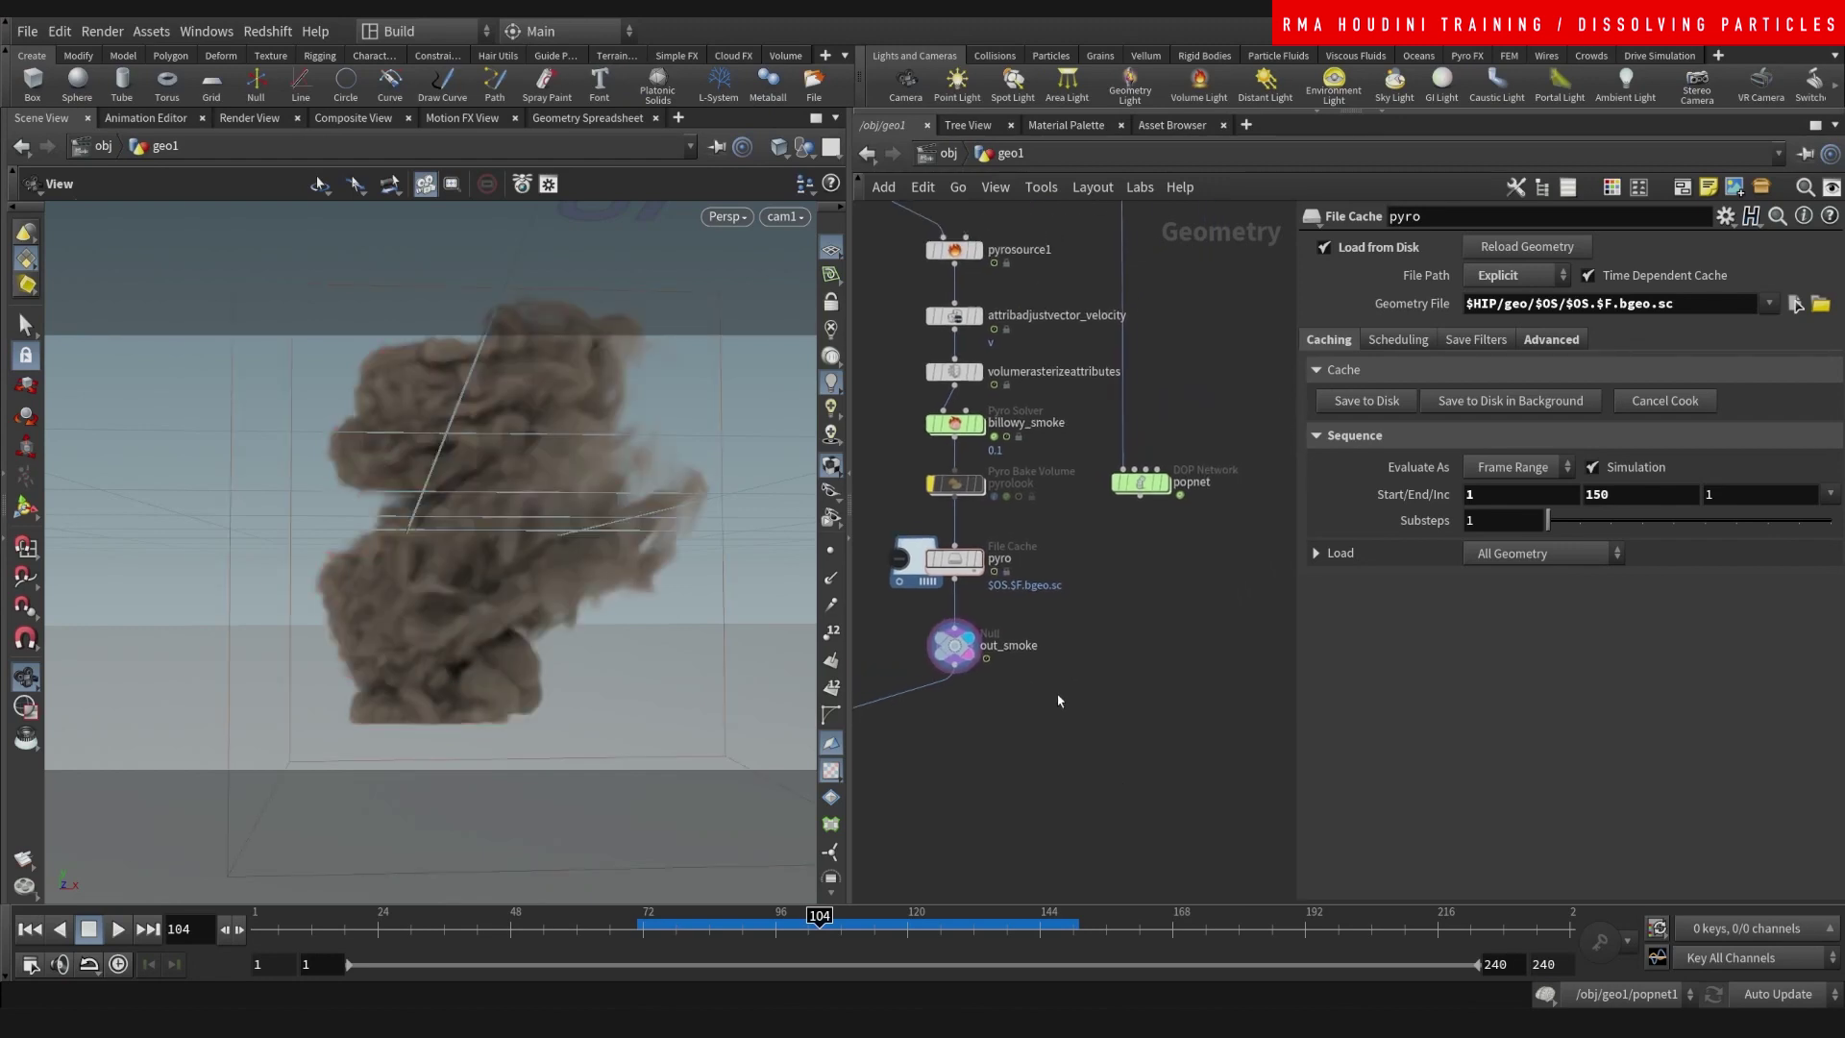
drag(796, 925, 1051, 907)
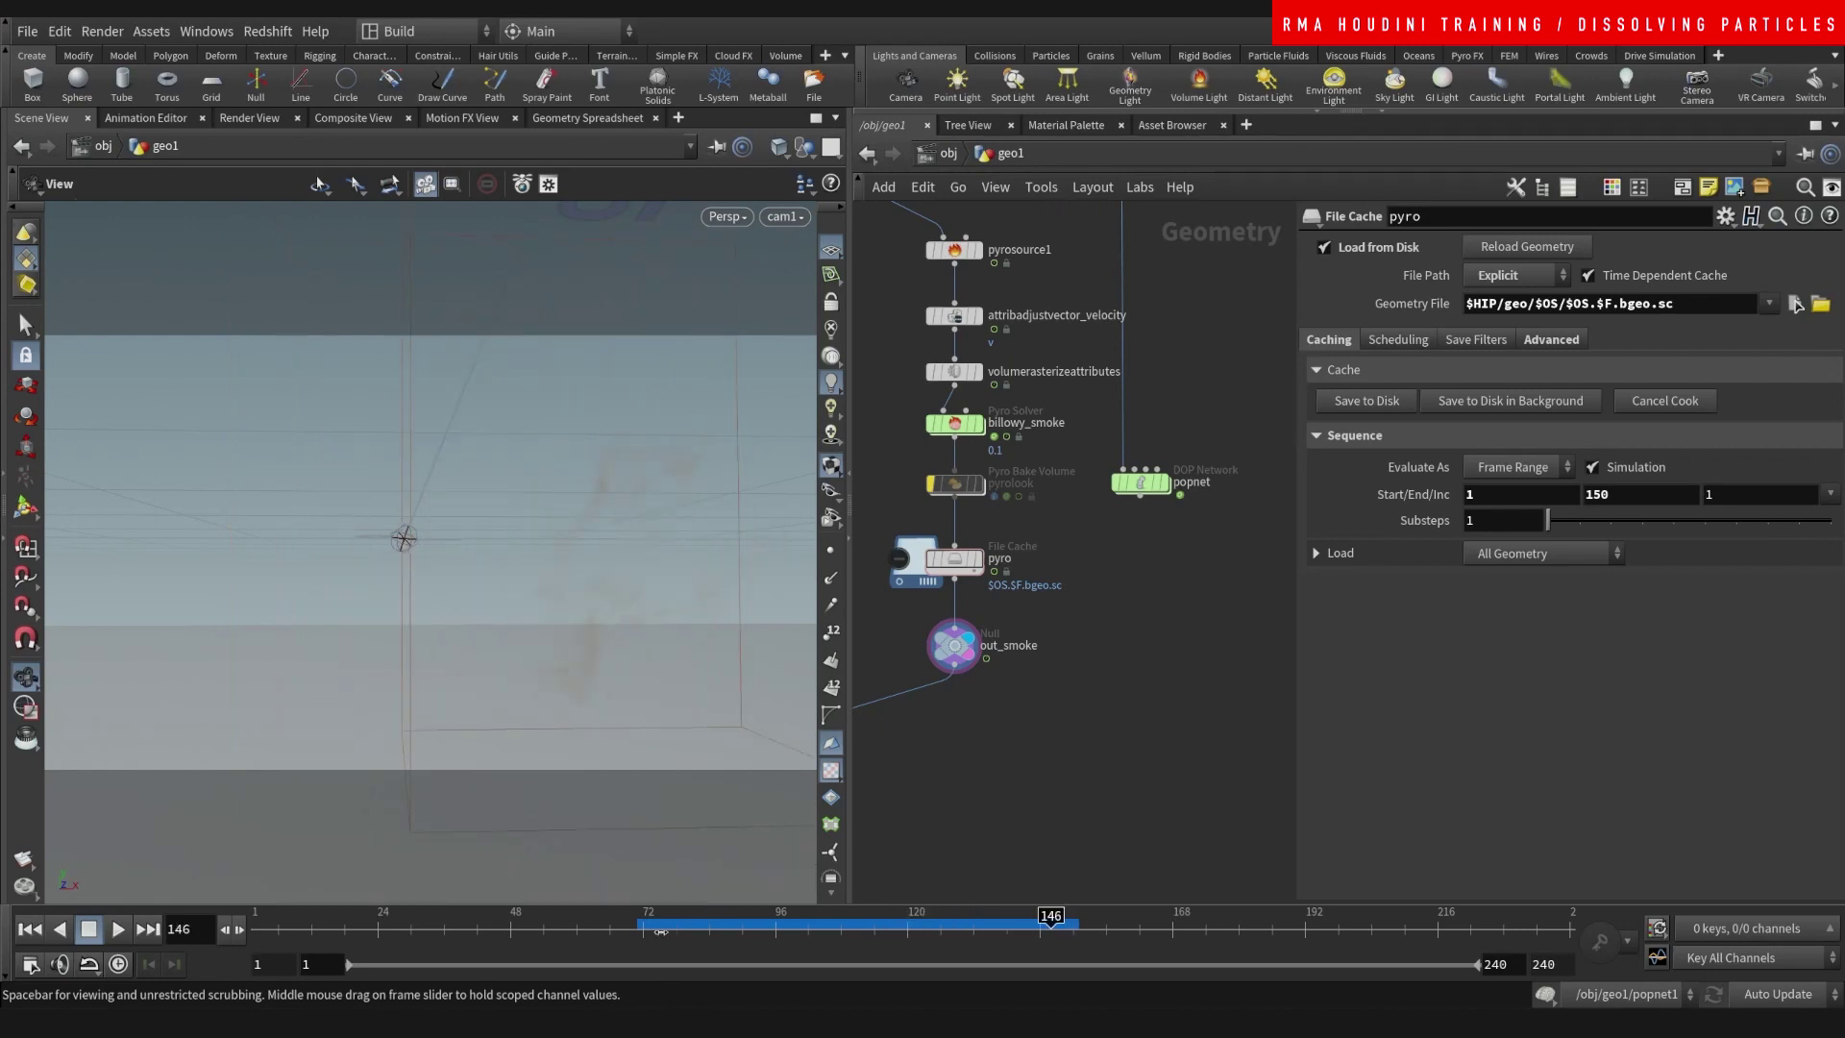
drag(661, 932, 938, 943)
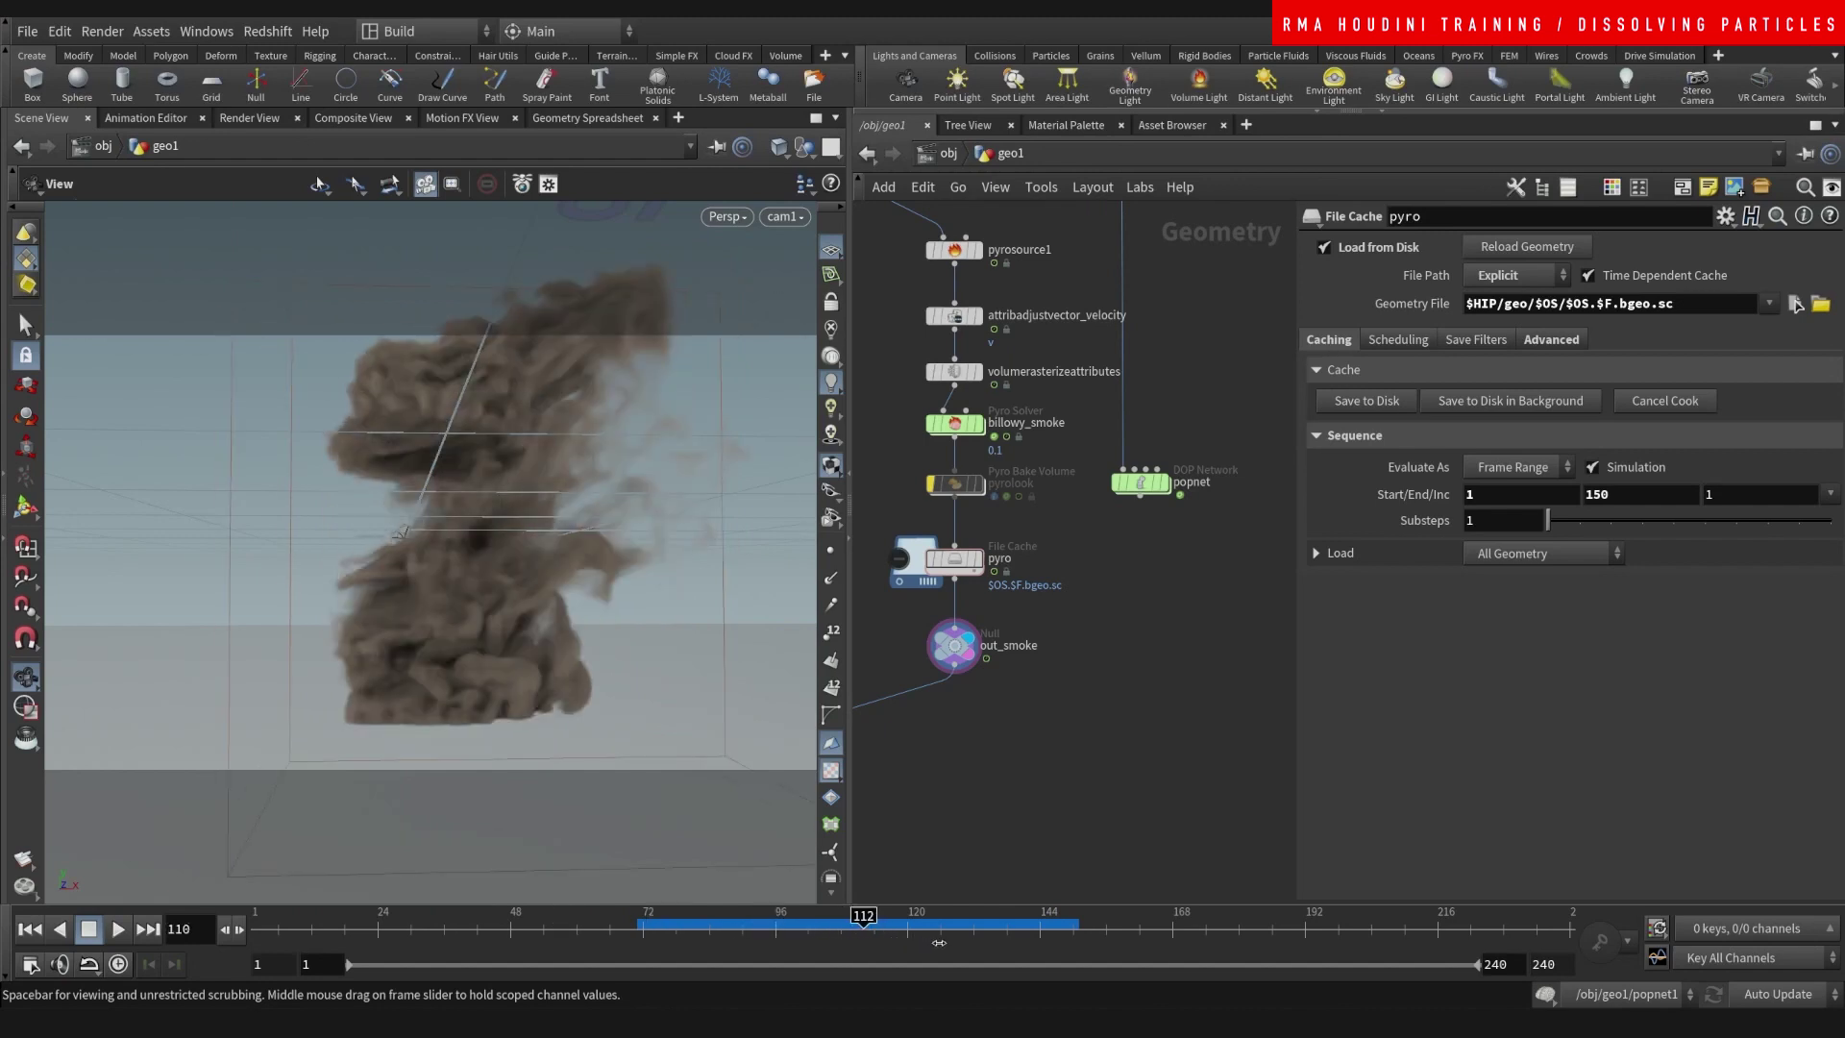
click(963, 924)
- Move popnet lower in the geo1 network and wire the out_smoke output into popnet's second input
scroll(1047, 724, down, 4)
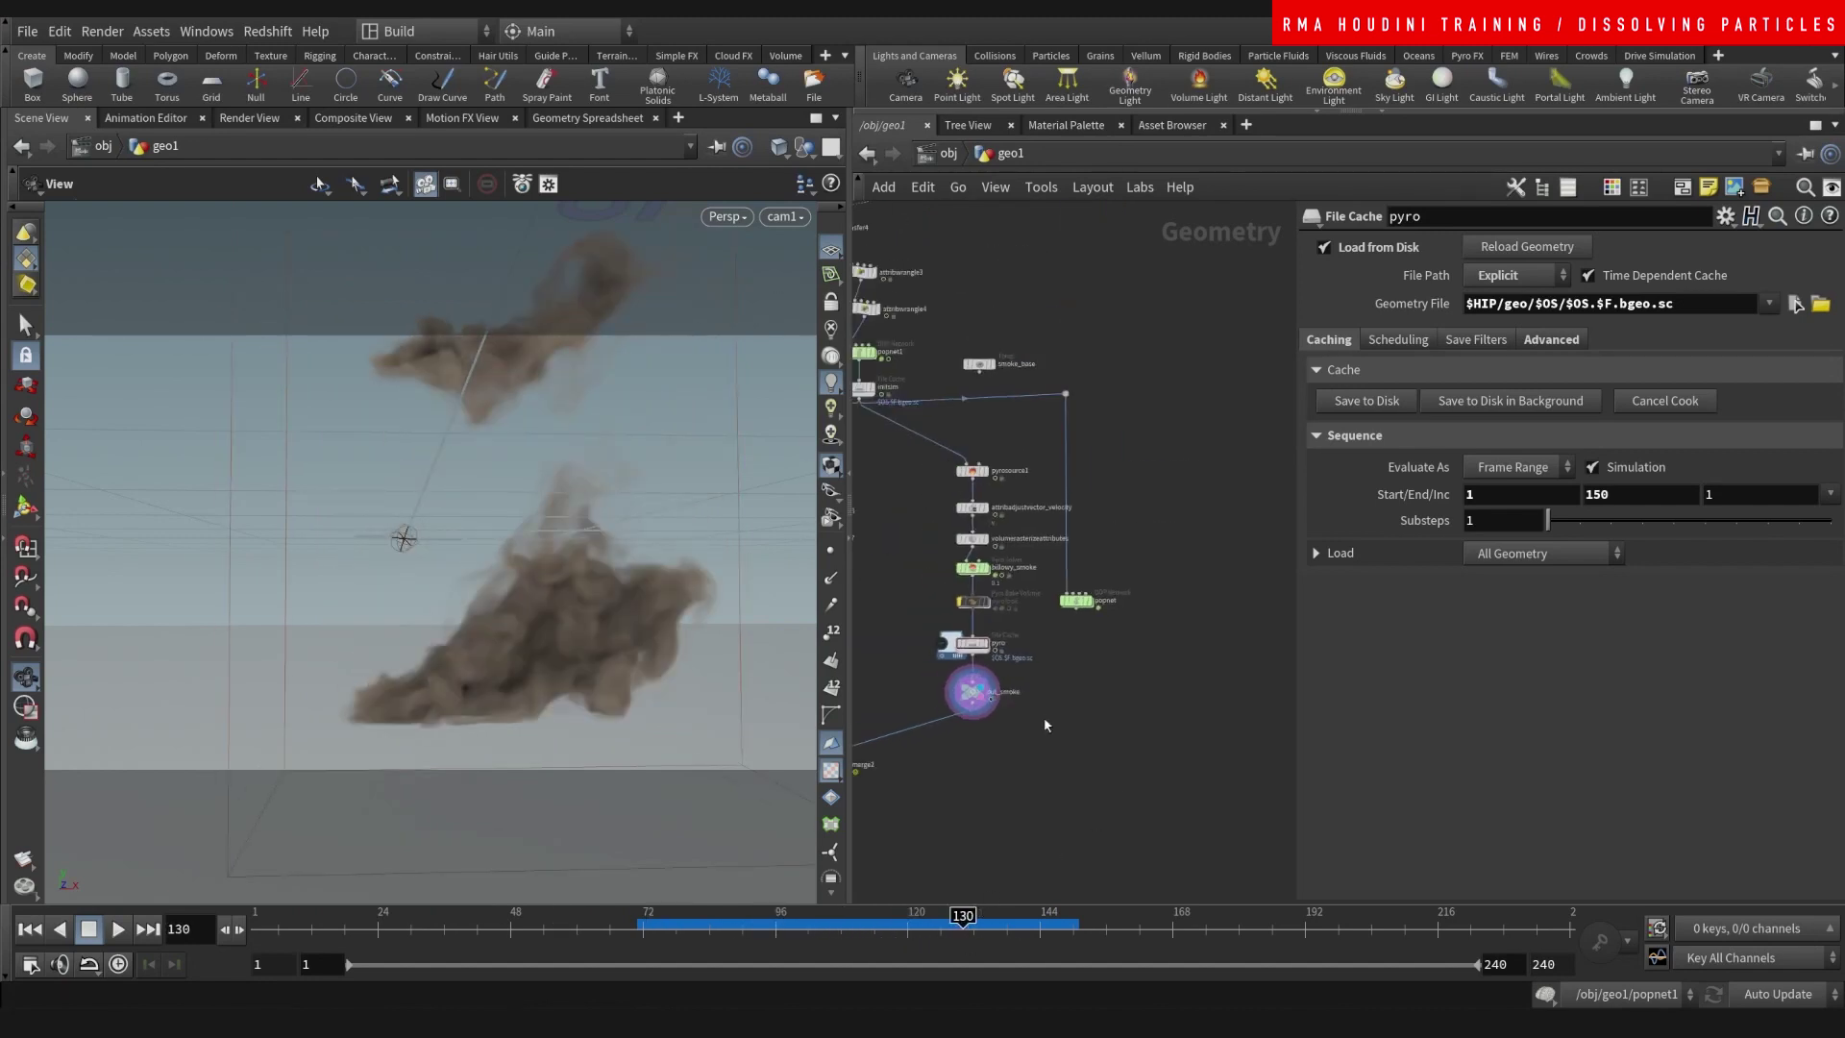
drag(1079, 600, 1079, 665)
scroll(1124, 644, up, 3)
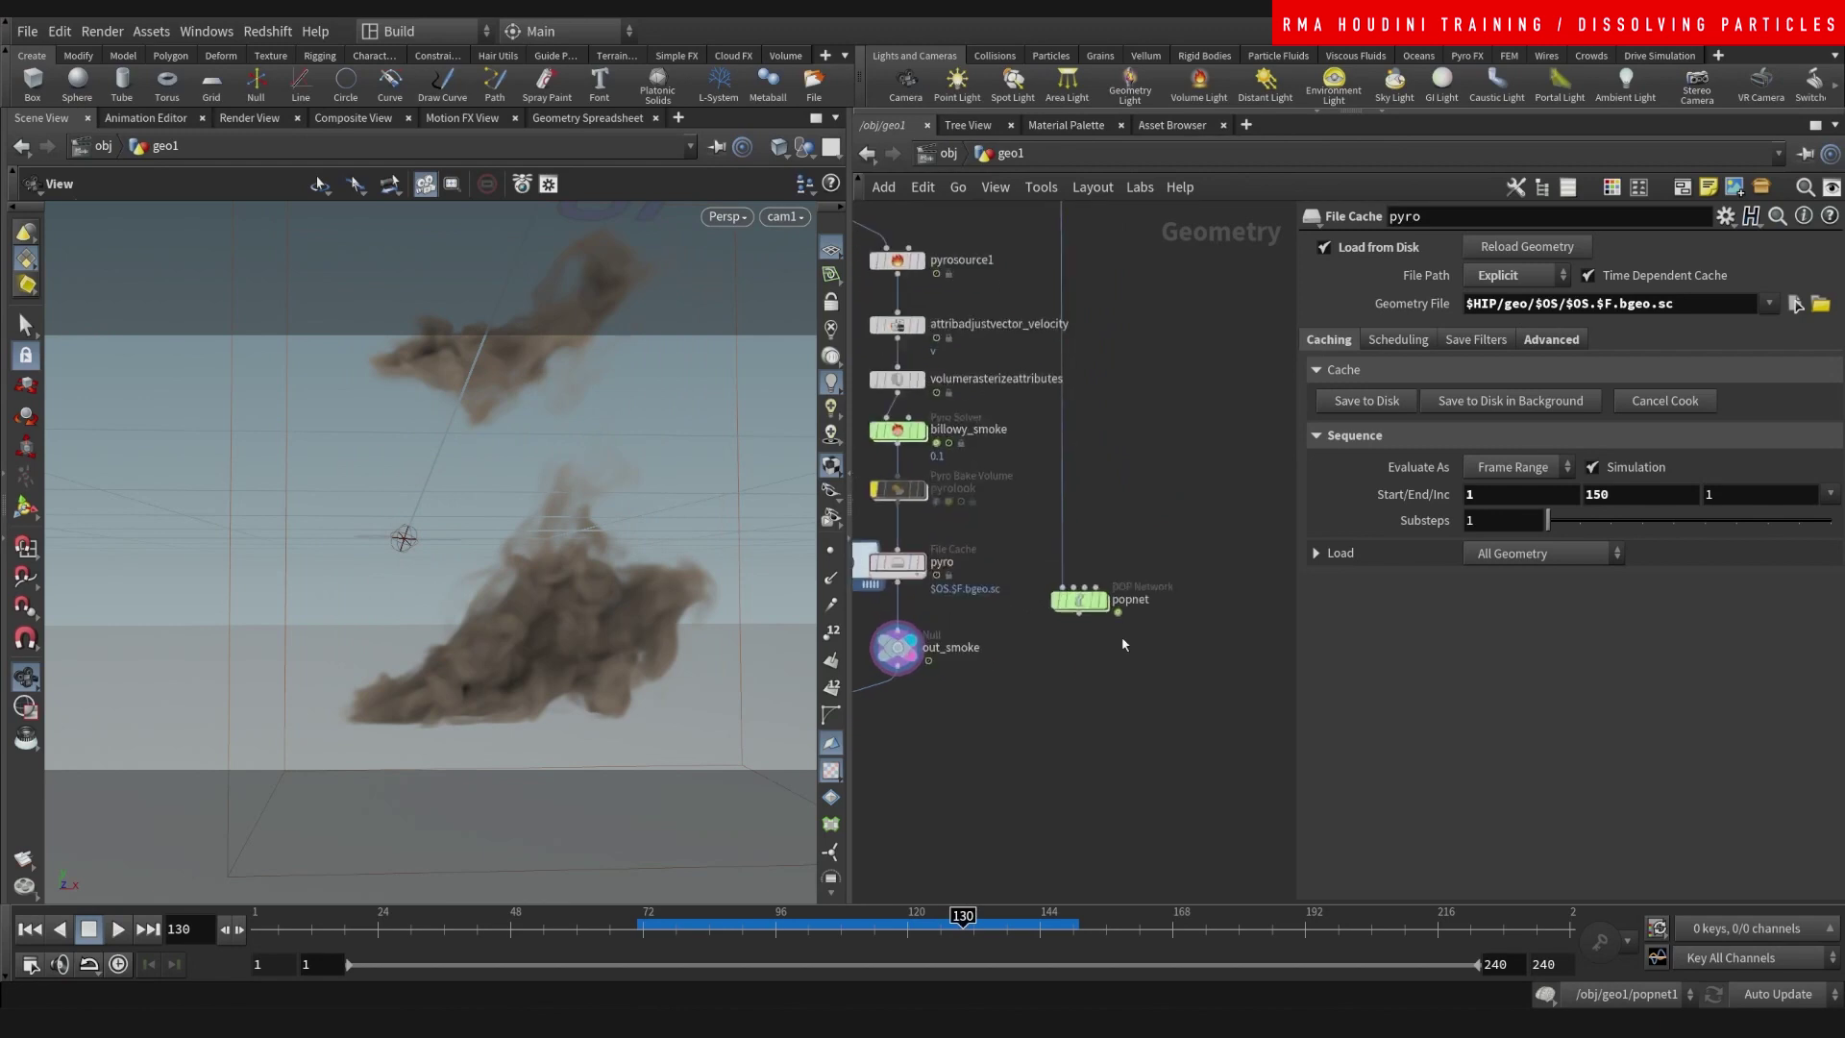
click(897, 679)
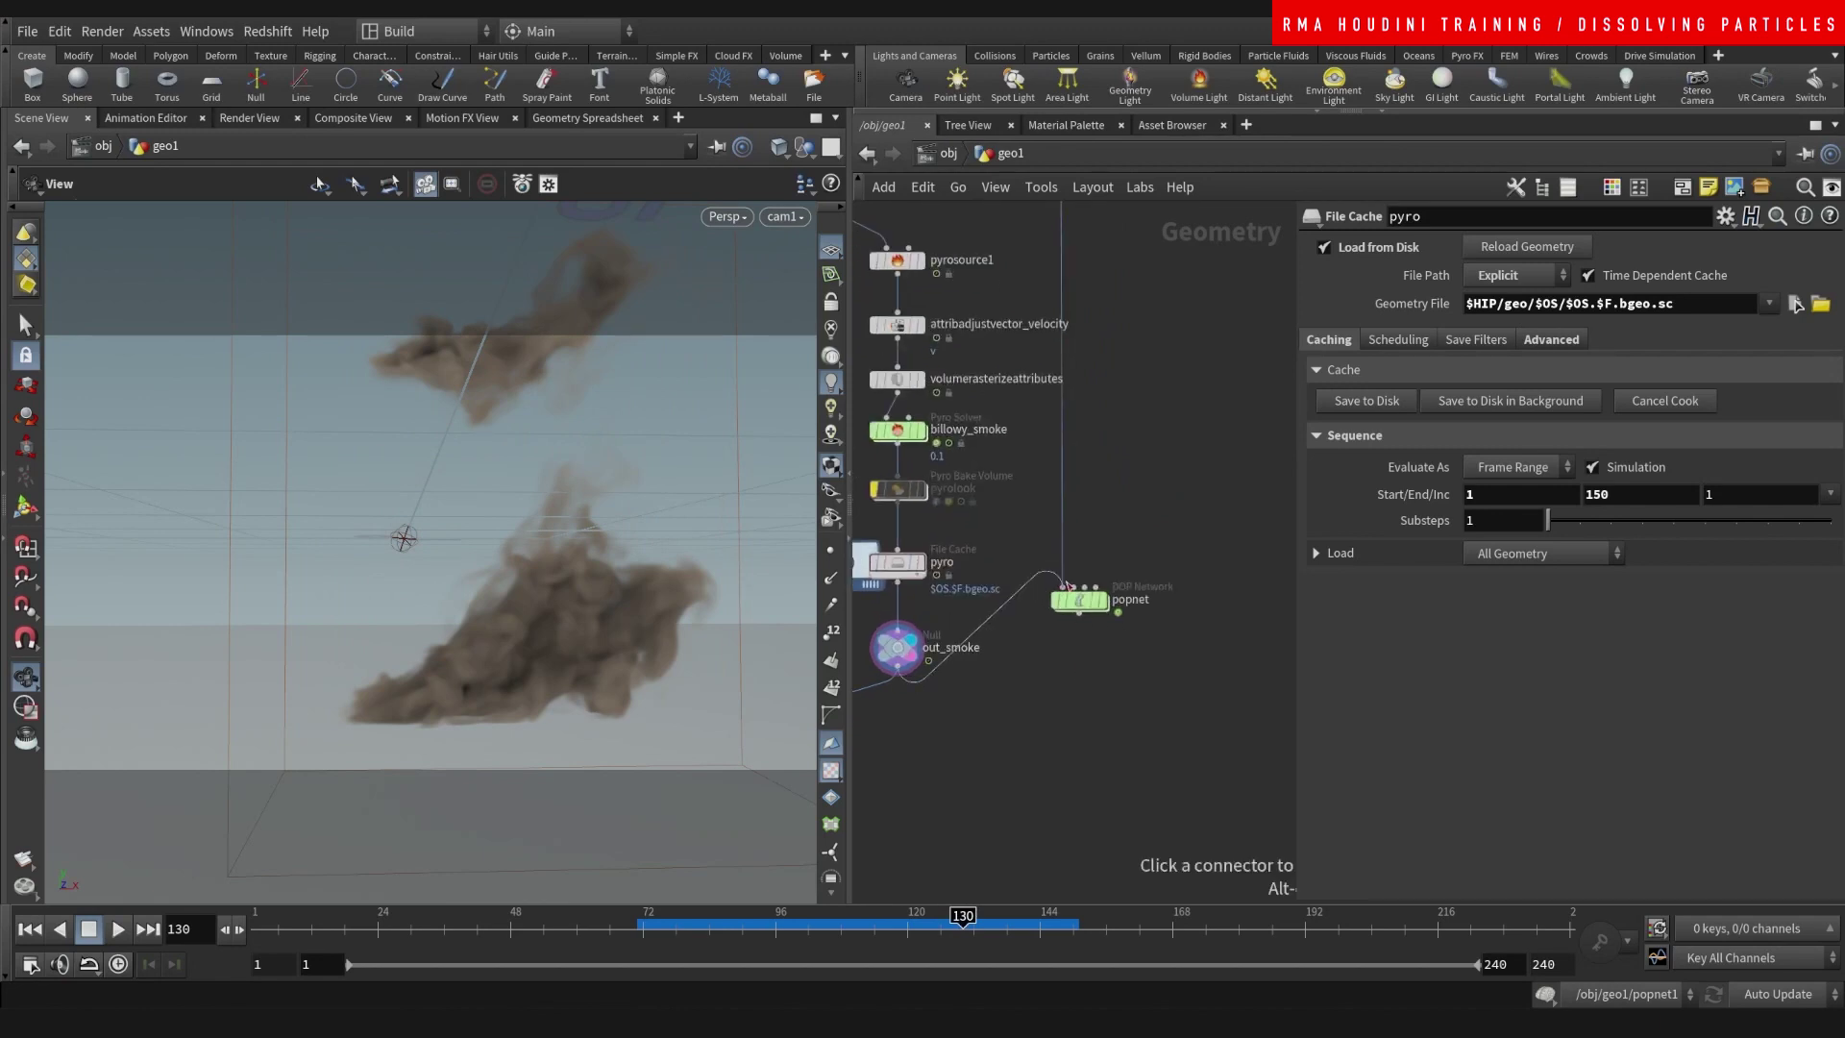
click(1063, 584)
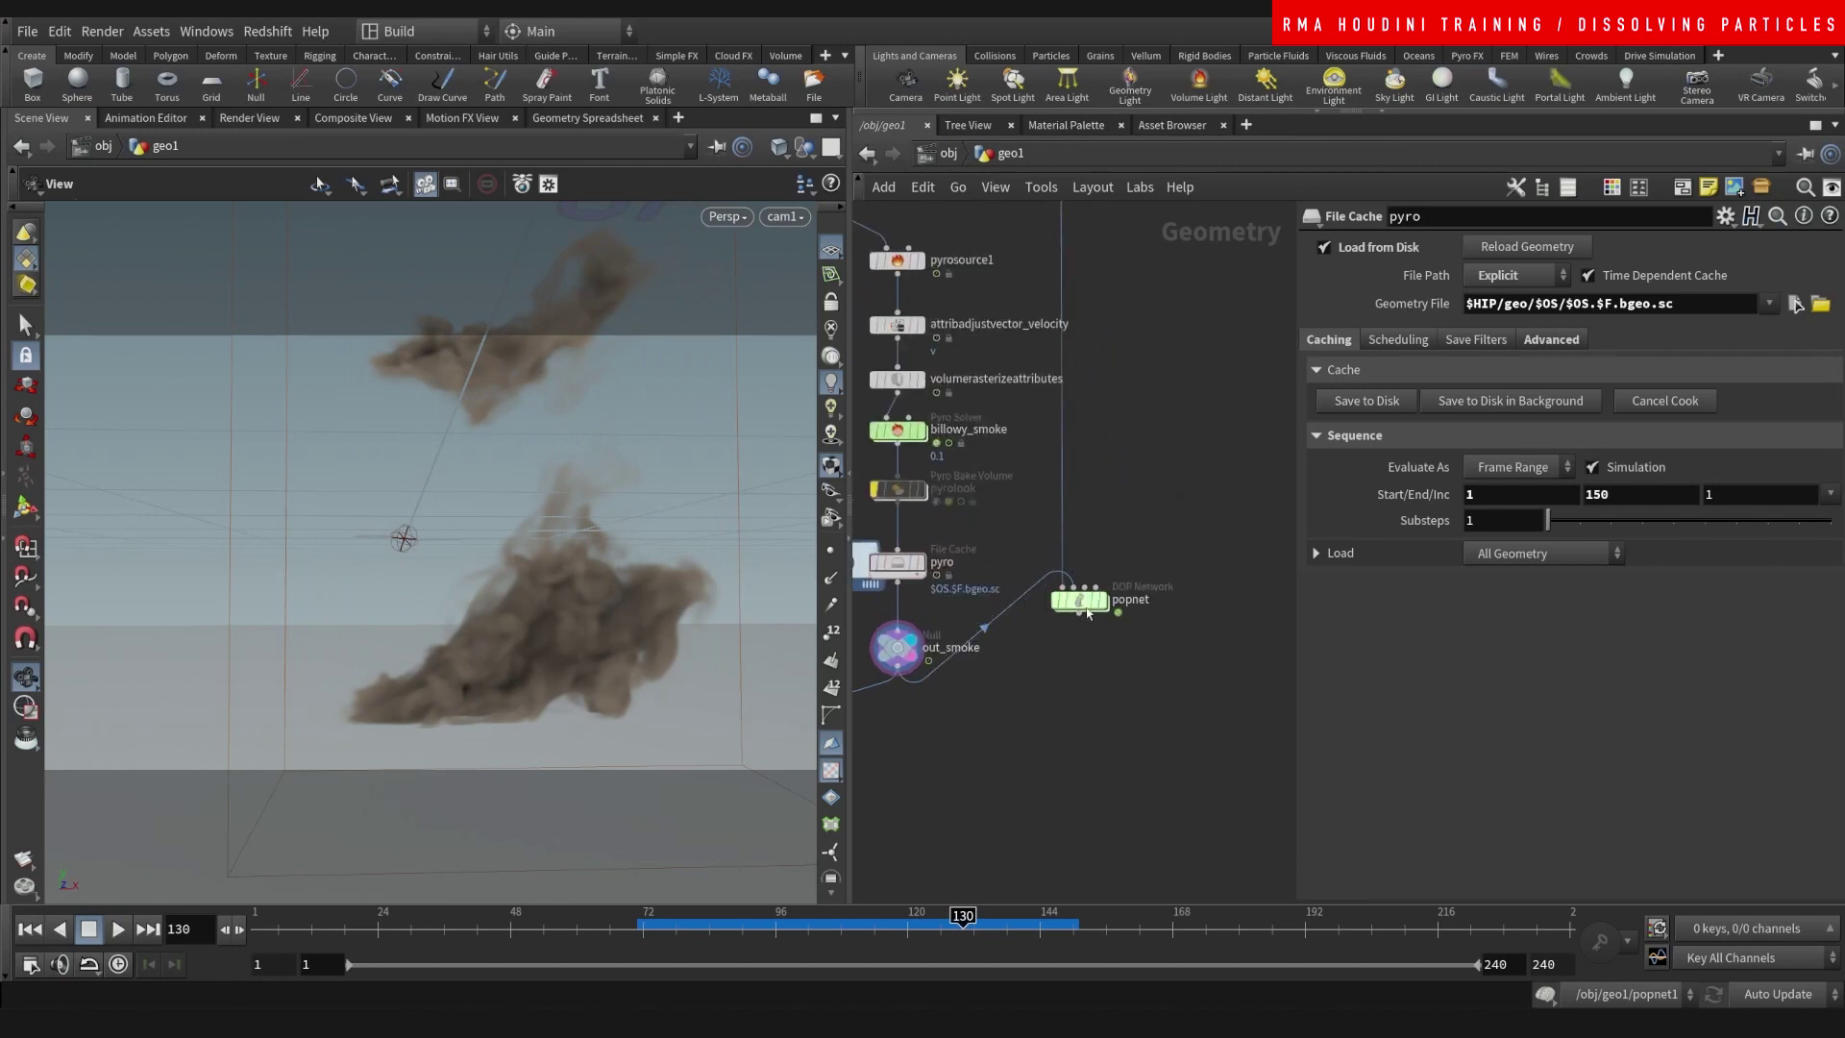
- Inside popnet, move source_first_input above the merge and set its Emission Type to All Points
double_click(1085, 613)
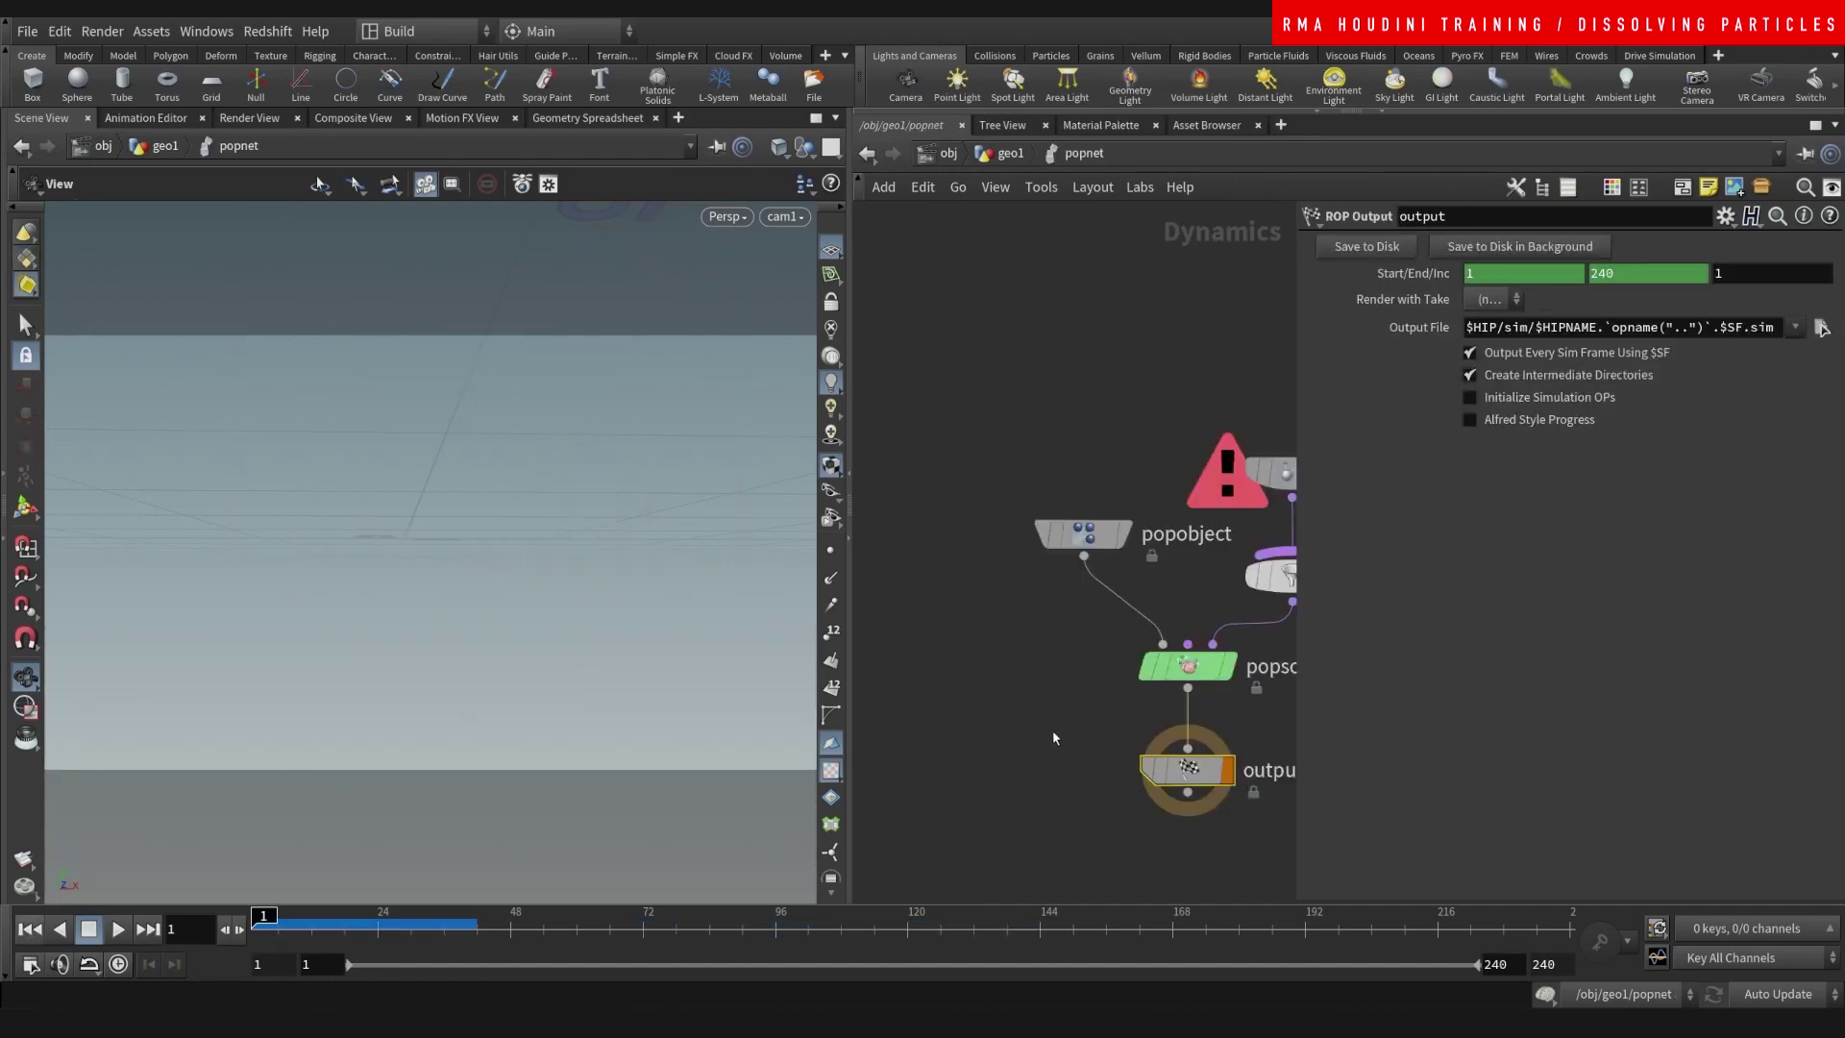
middle_drag(1113, 604, 903, 718)
drag(1079, 587, 1067, 402)
click(1065, 404)
middle_drag(1136, 518, 1125, 524)
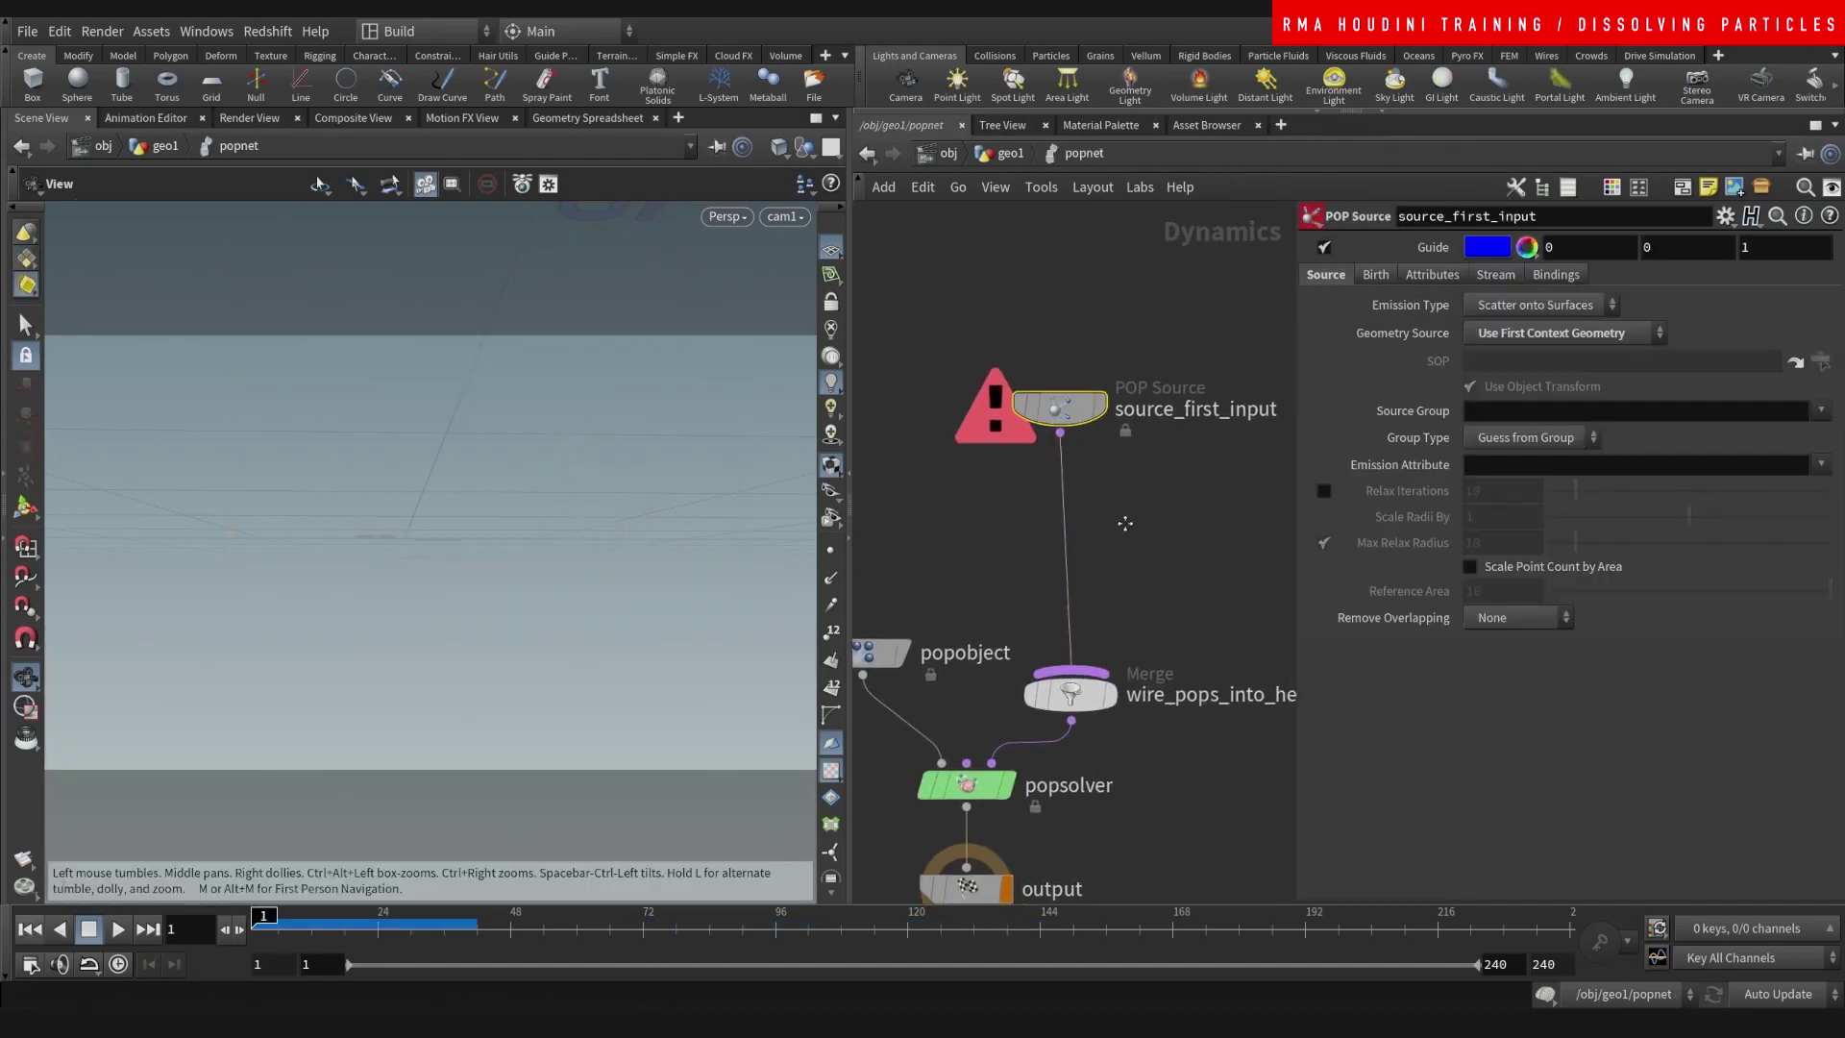
scroll(1124, 523, down, 2)
click(1537, 305)
click(1519, 327)
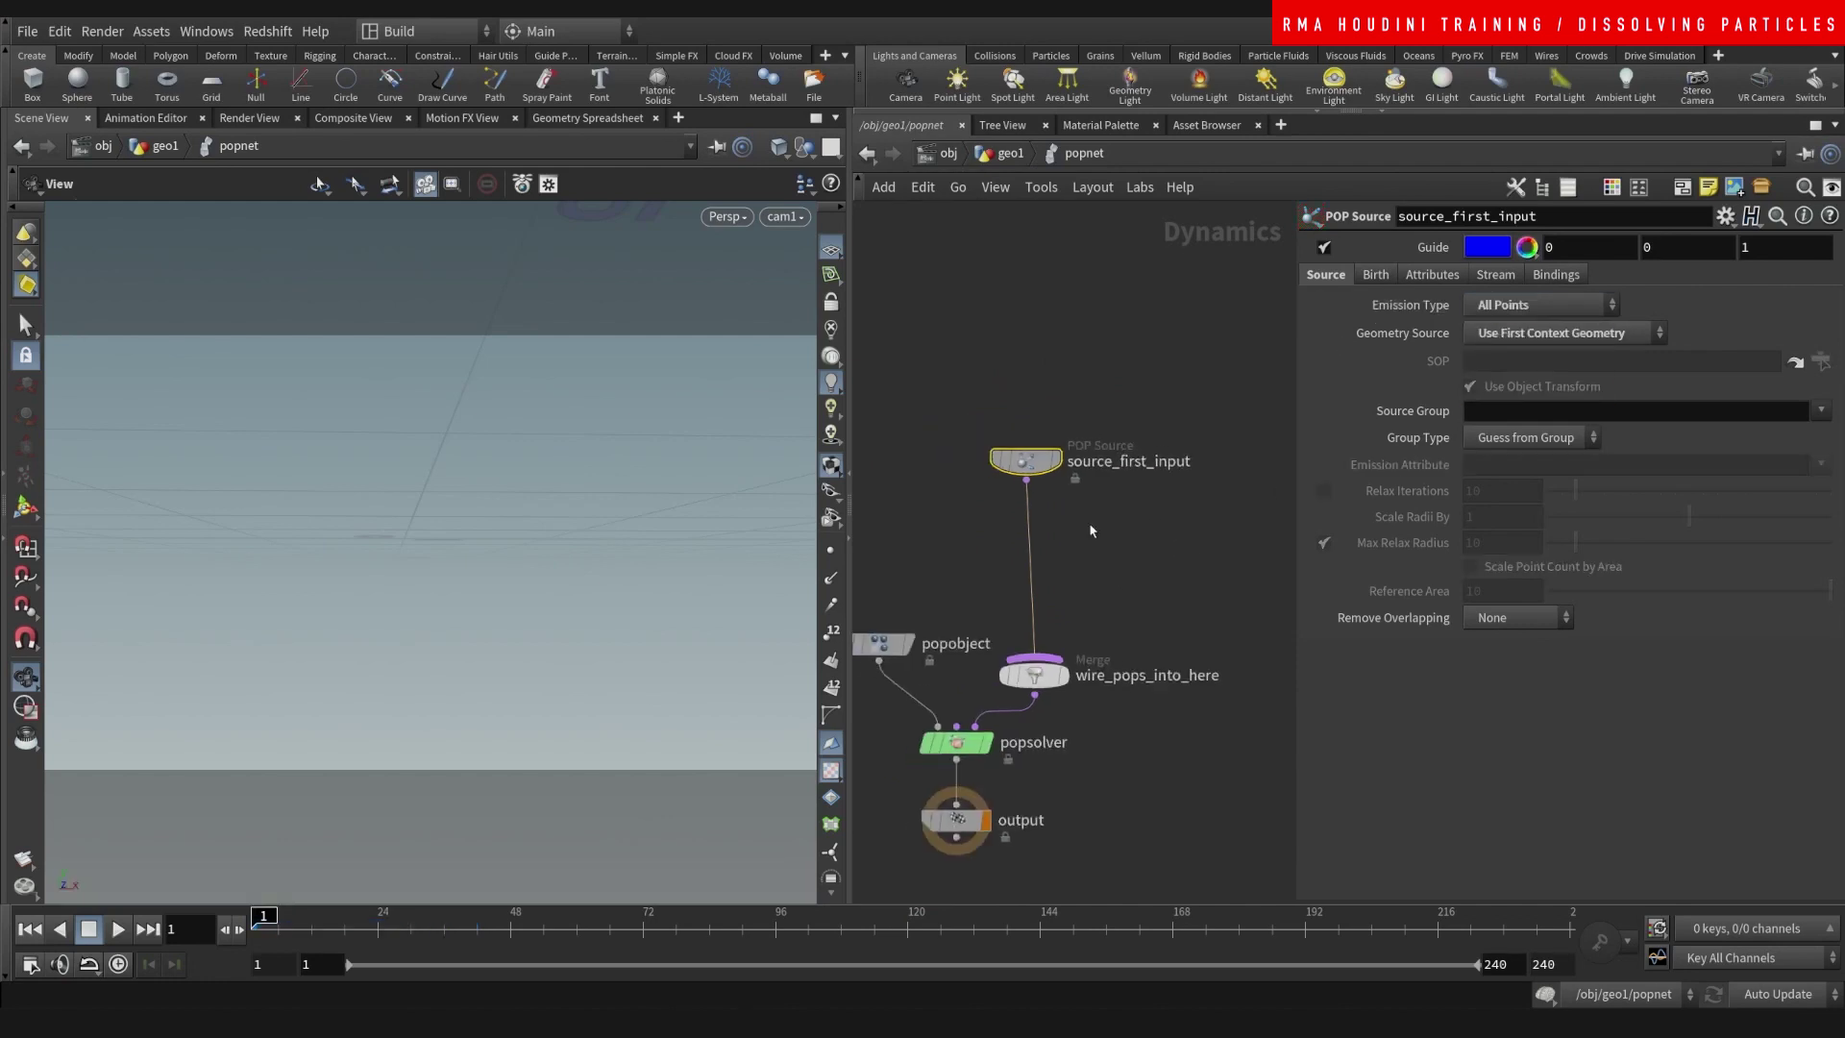
drag(1029, 462, 1036, 433)
- Insert a POP Advect by Volumes node between source_first_input and wire_pops_into_here, with Velocity Source set to Second Context Geometry
key(Tab)
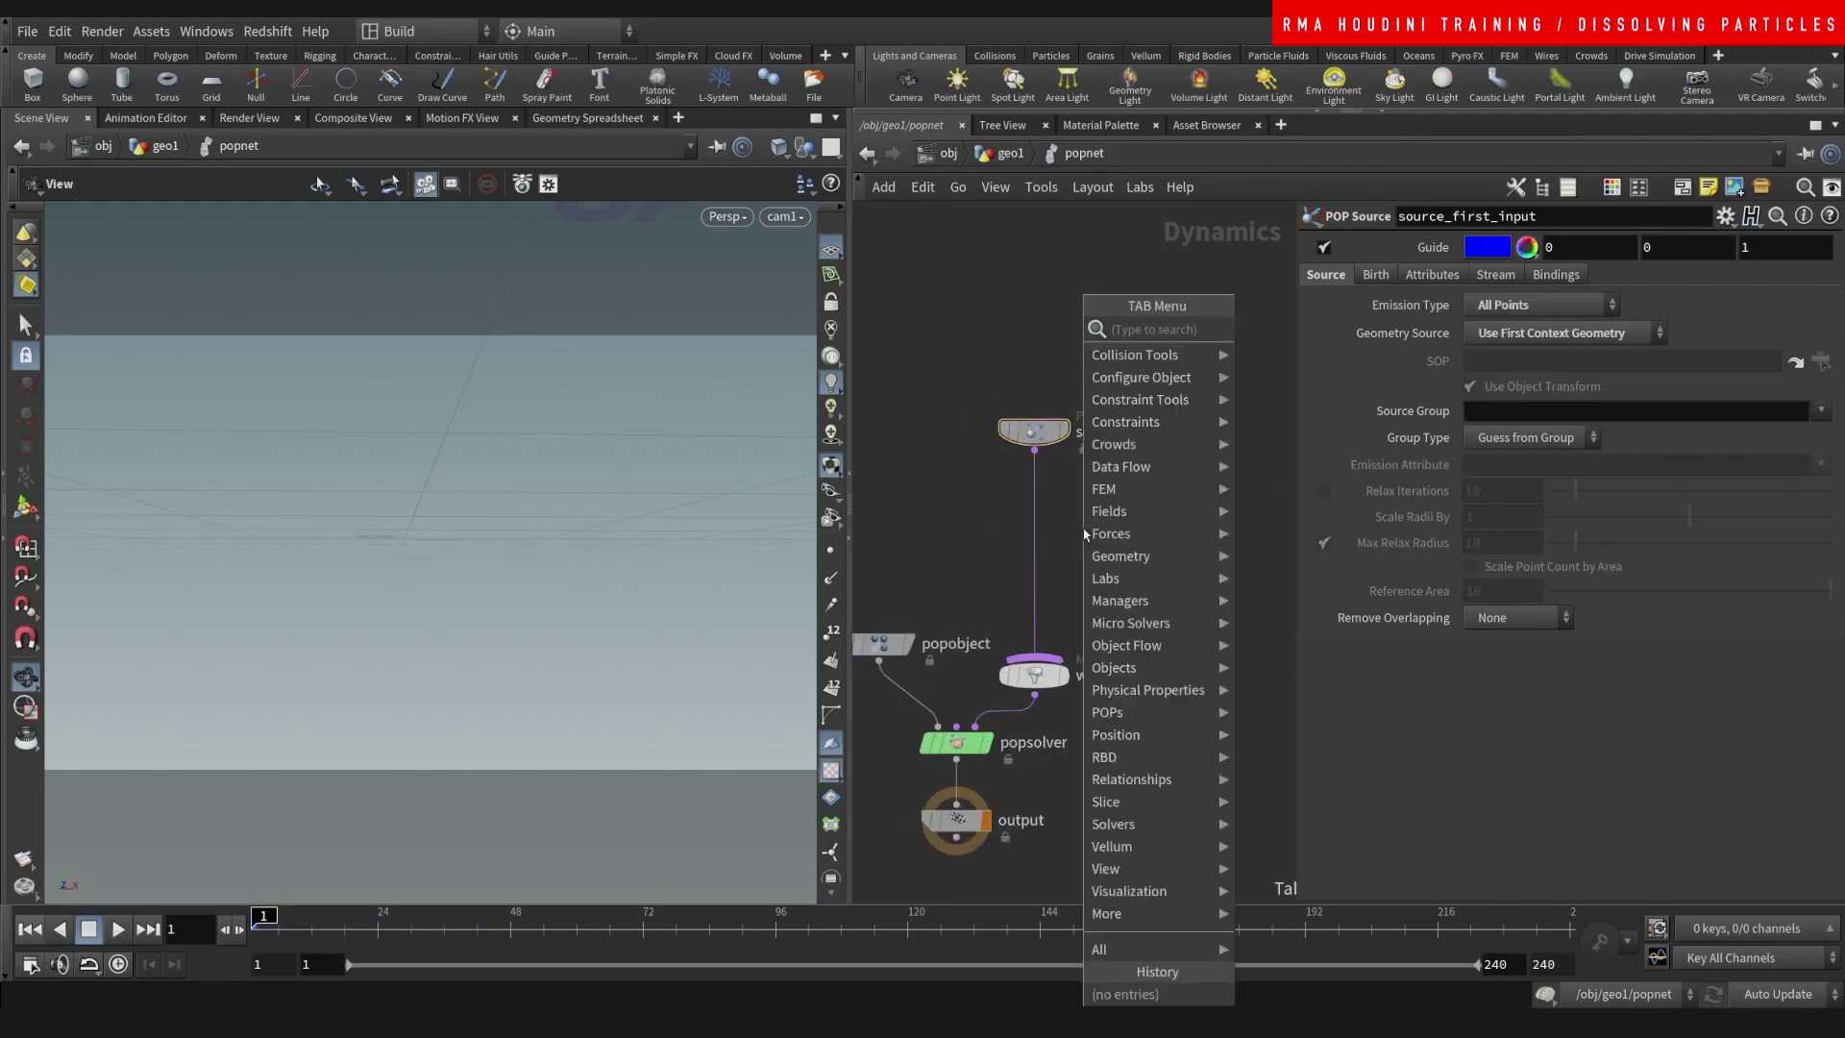
text(popad)
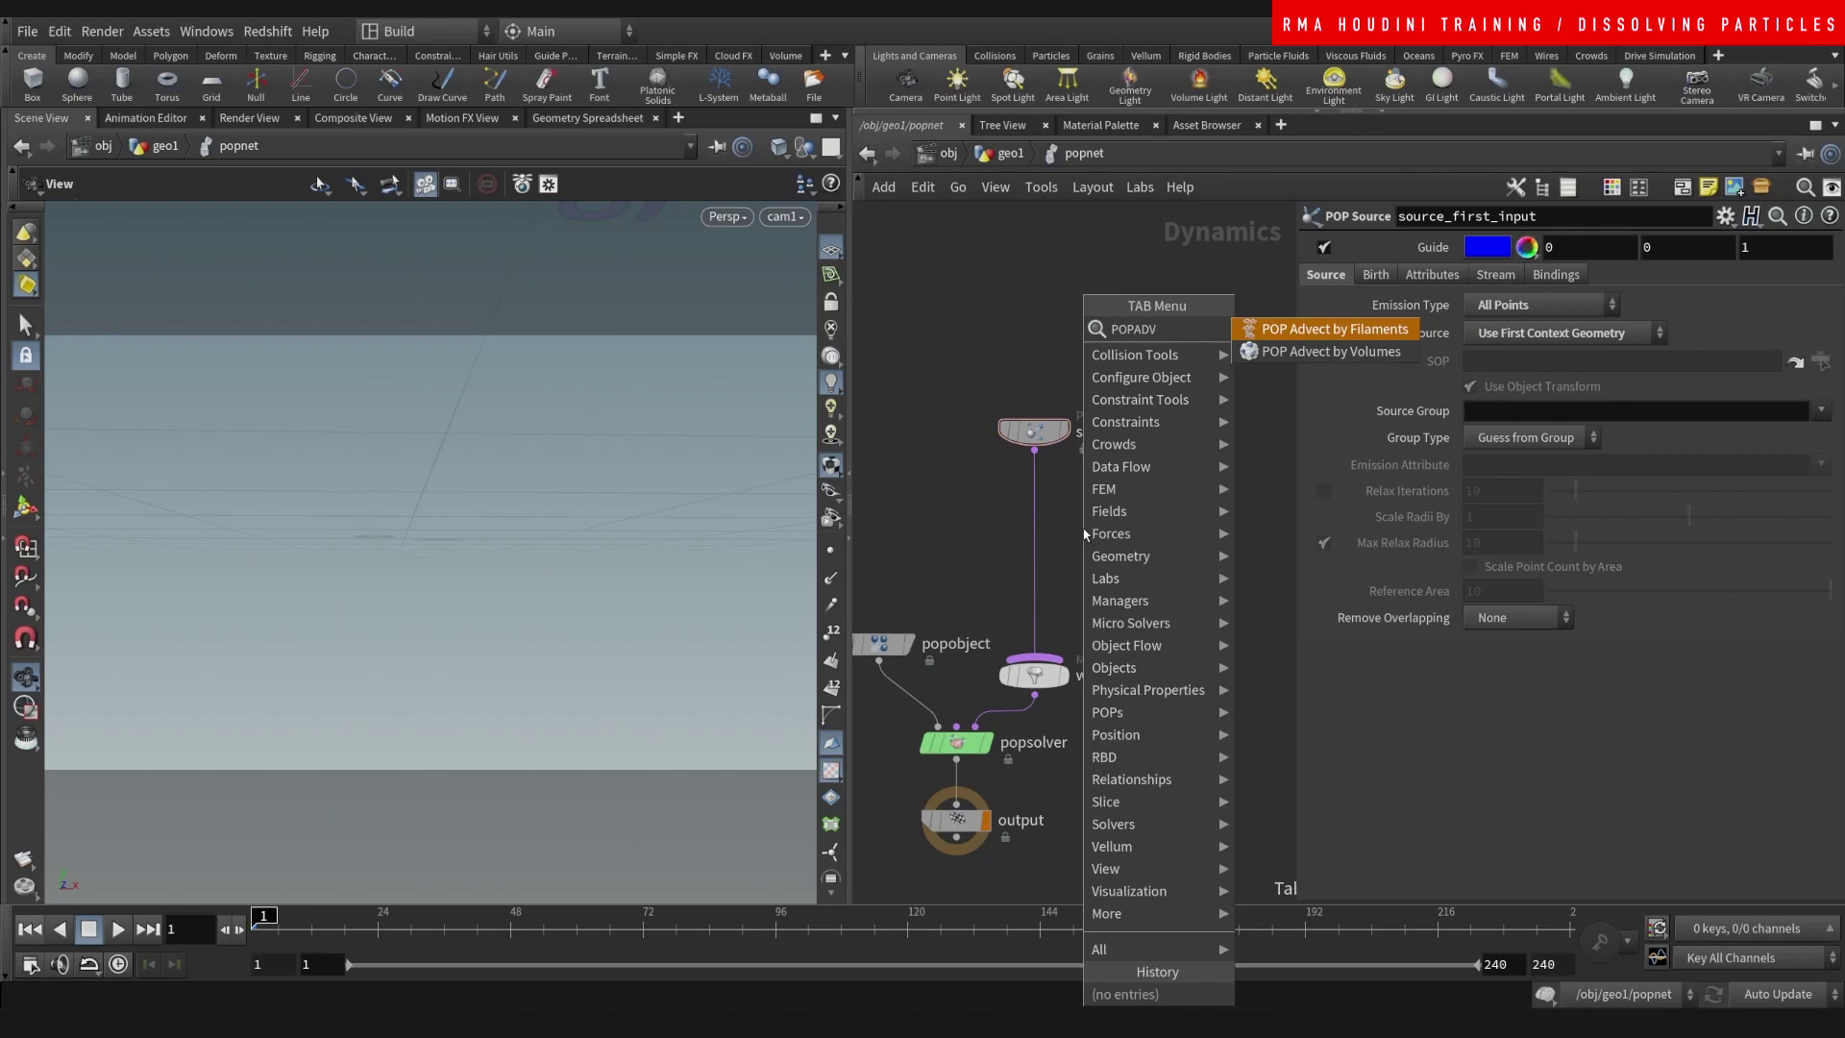
key(Return)
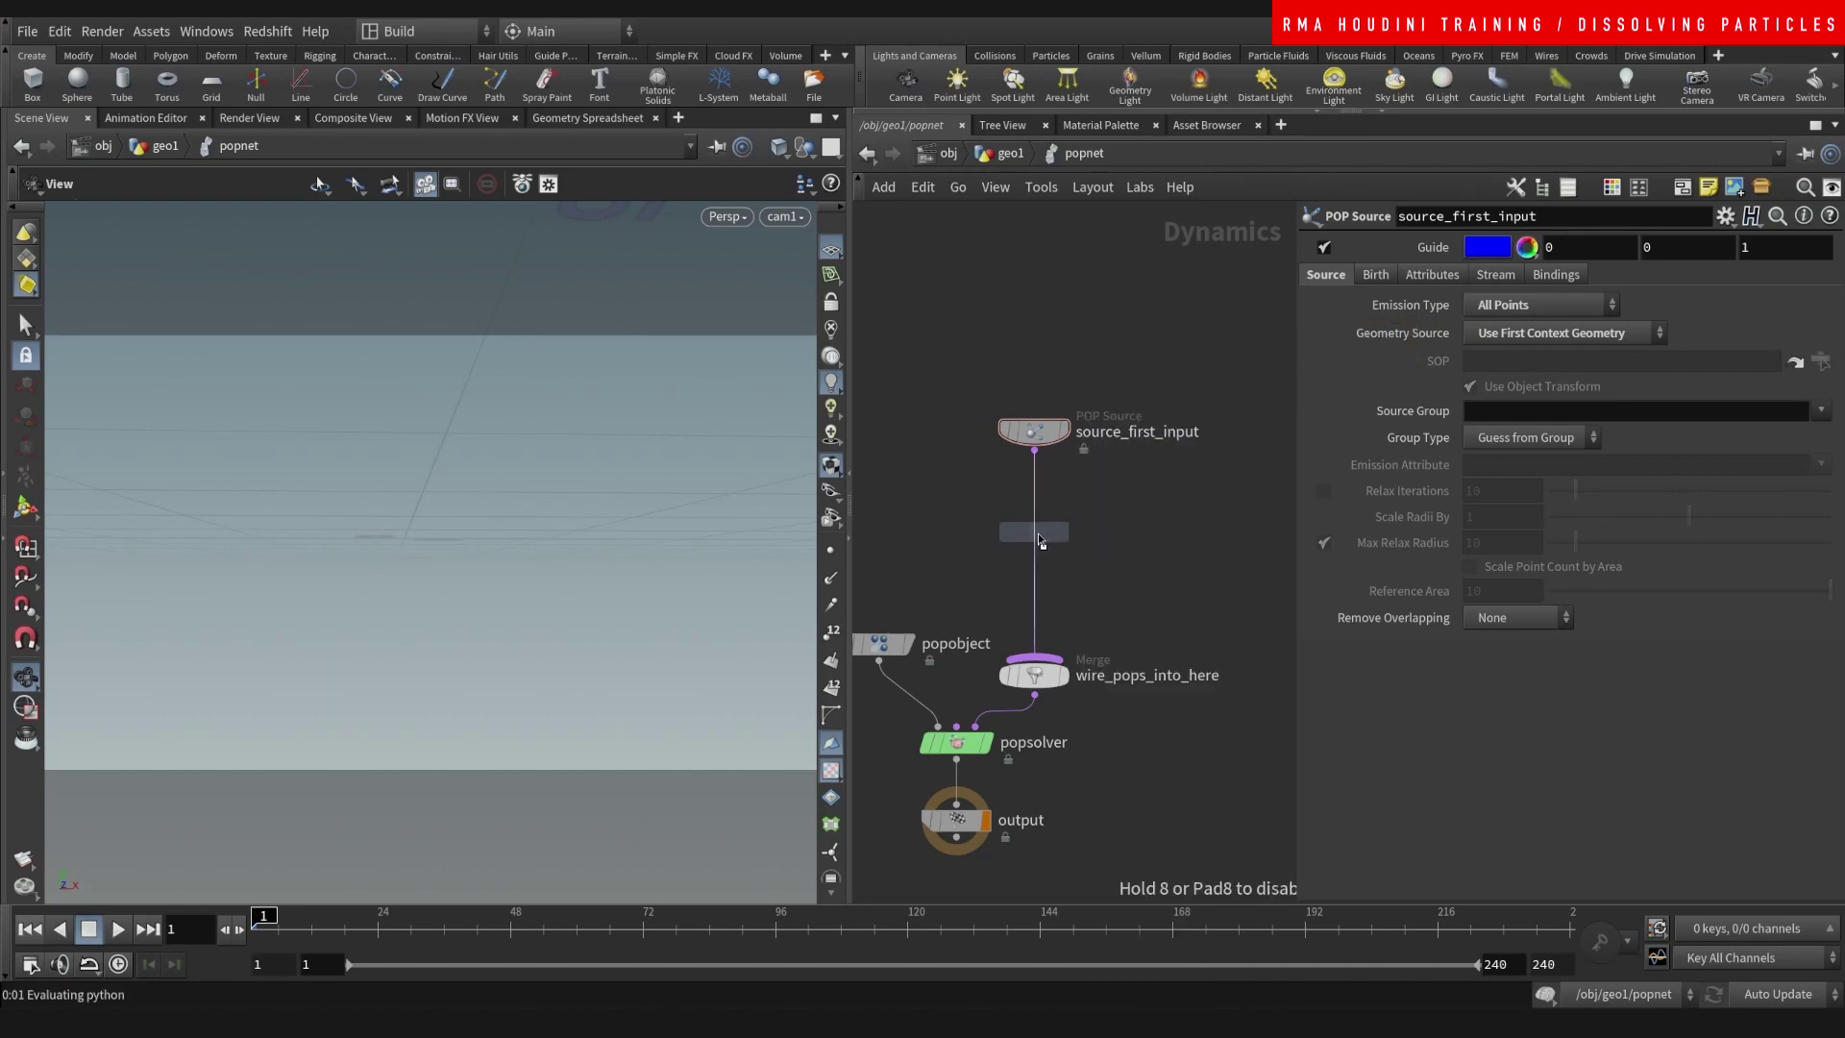
click(1040, 538)
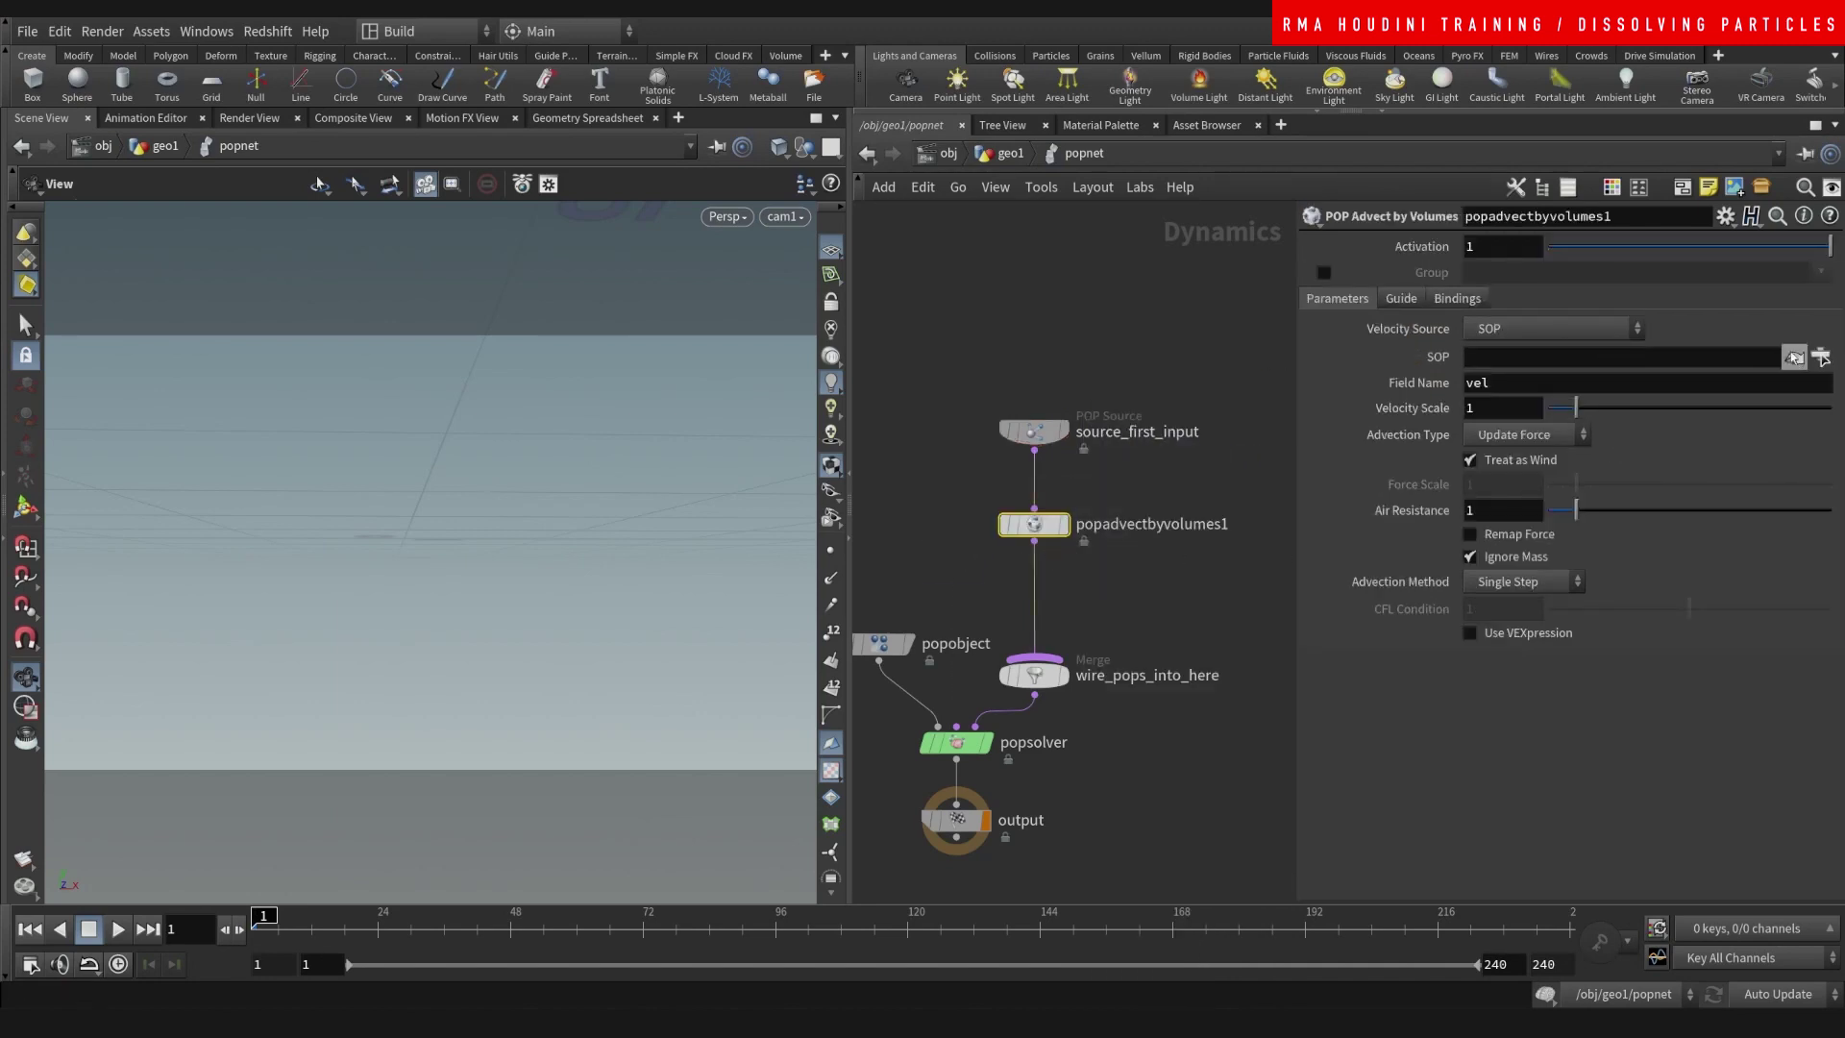
click(1552, 329)
click(1545, 420)
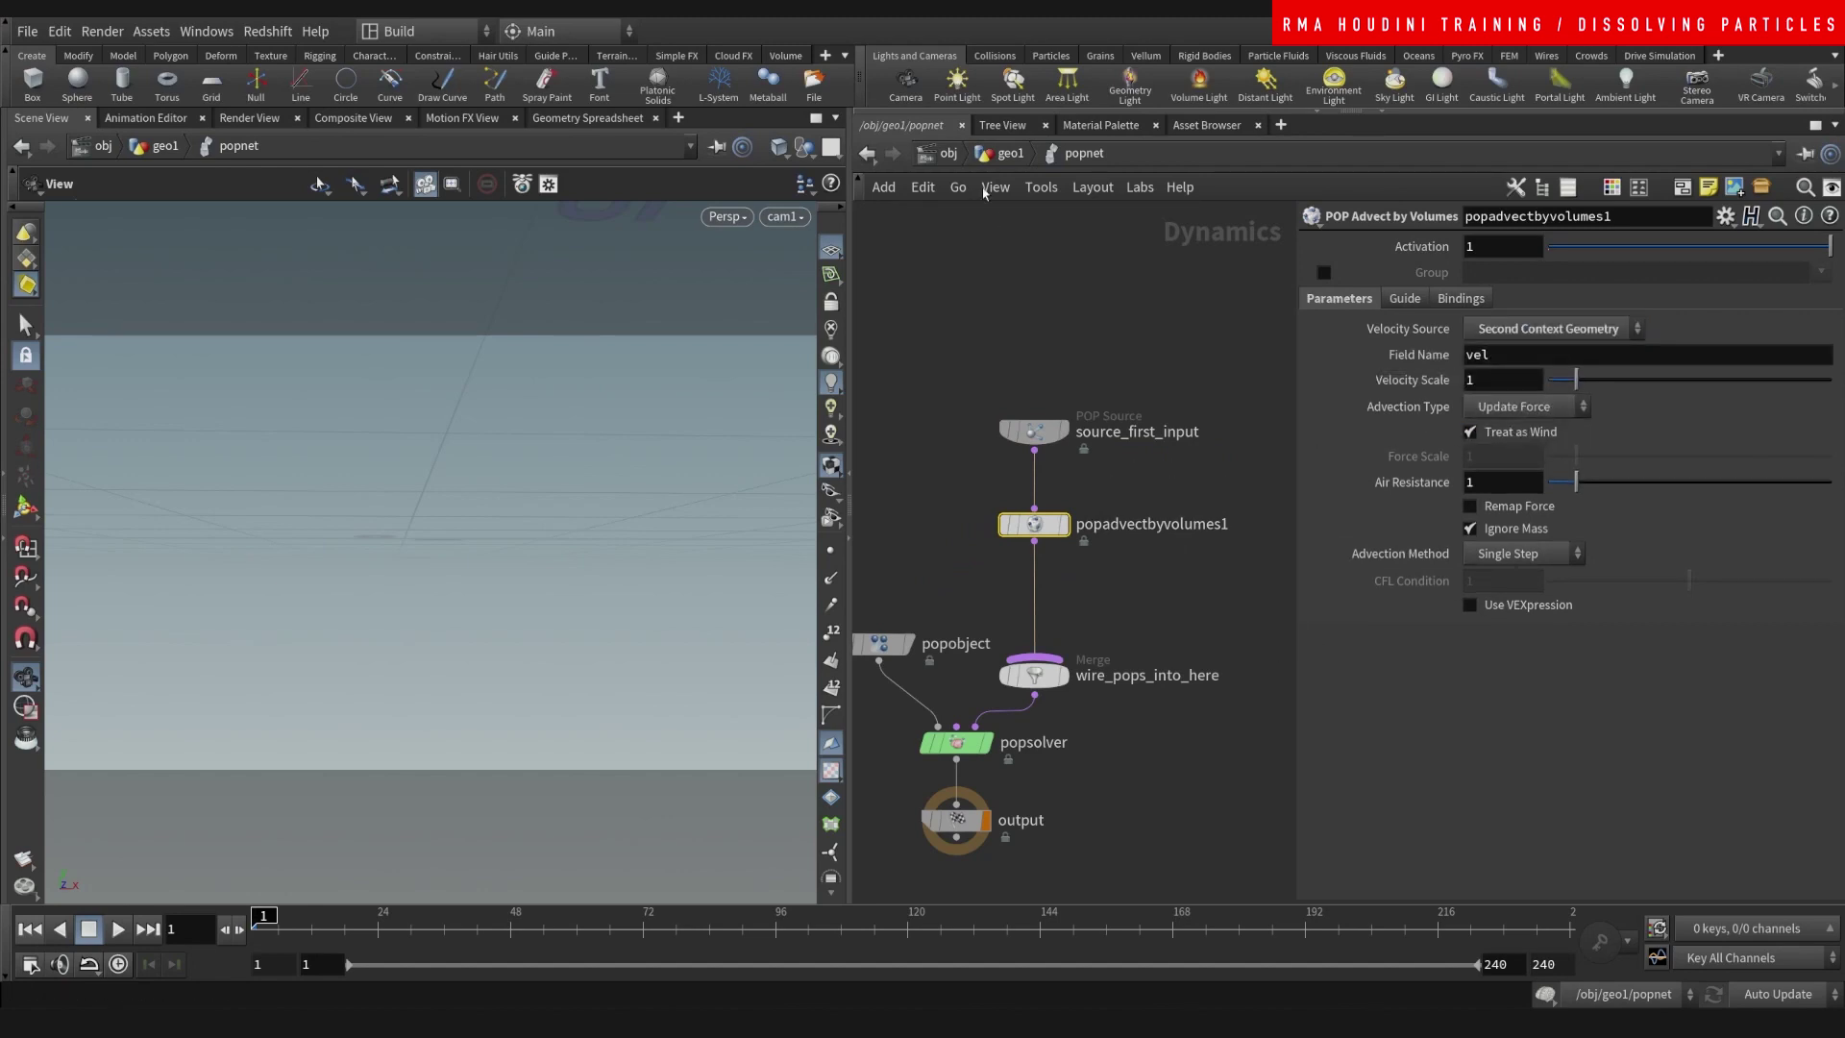
- Check popnet's input wiring in geo1, then set popadvectbyvolumes1 to Advection Type Update Velocity and Advection Method Trace
click(1009, 153)
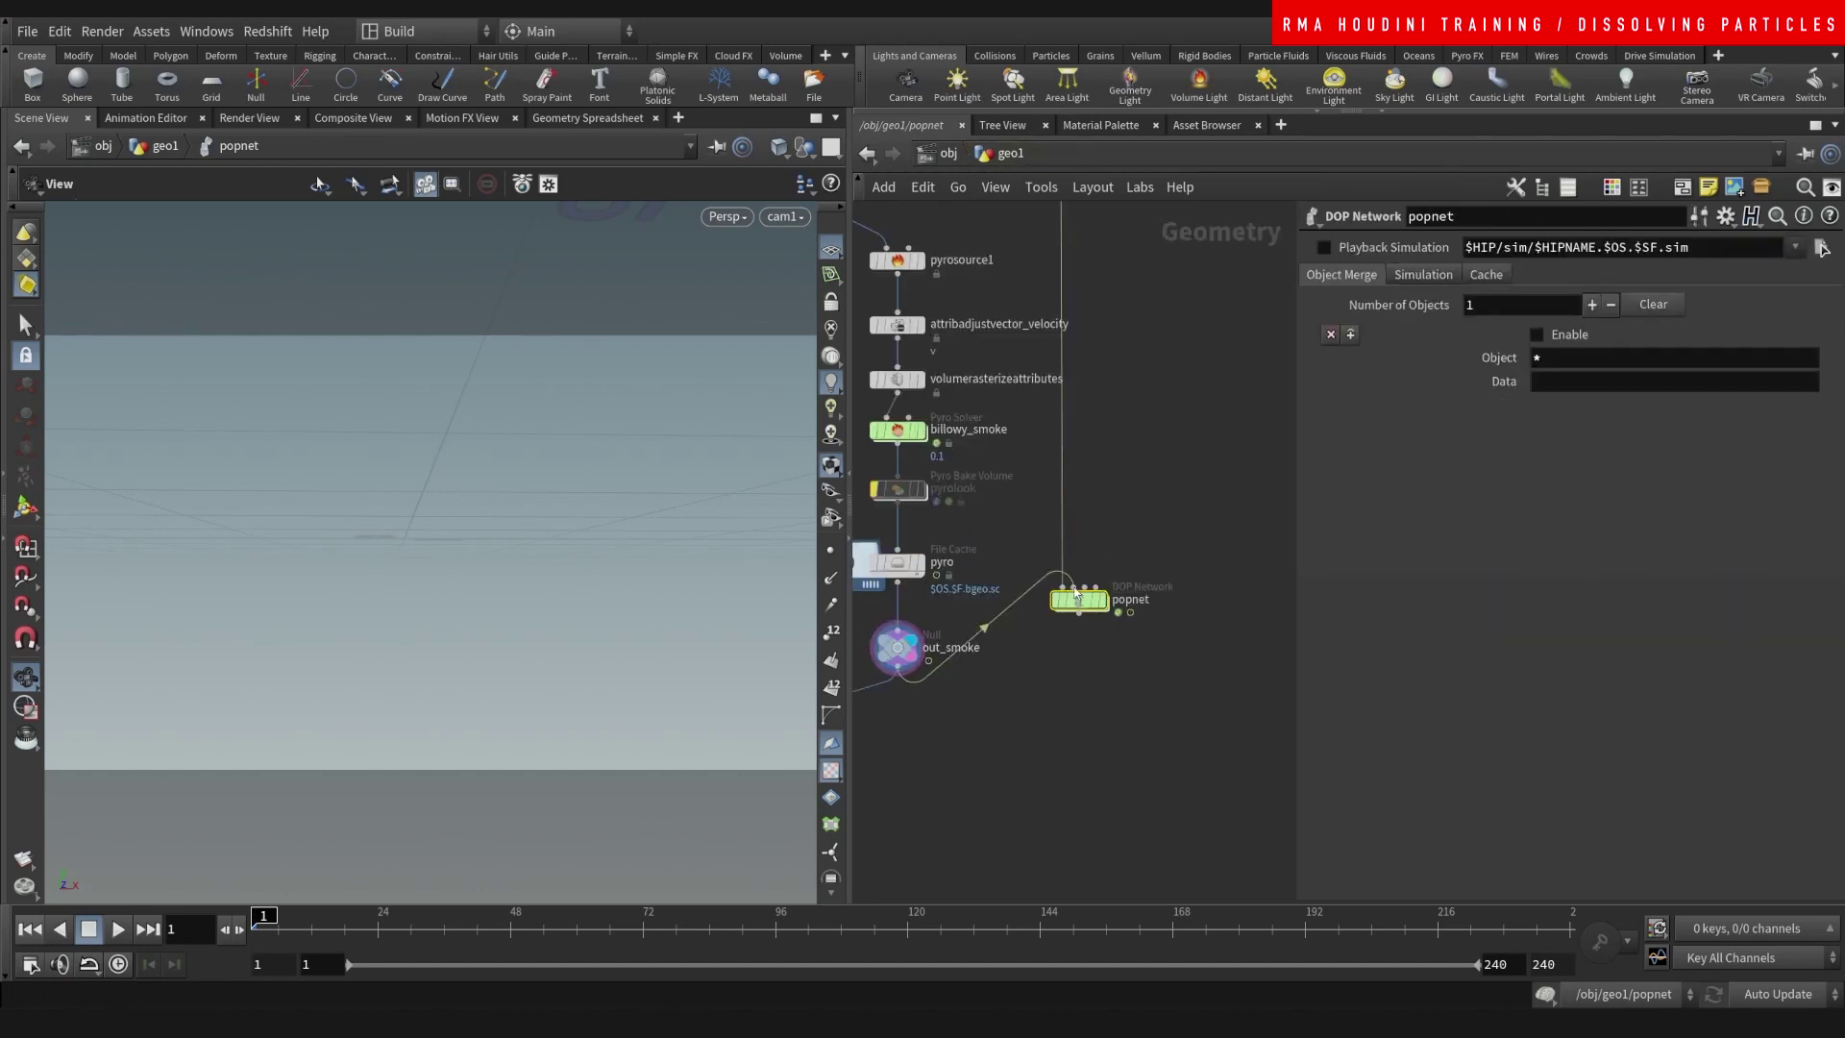
double_click(1077, 598)
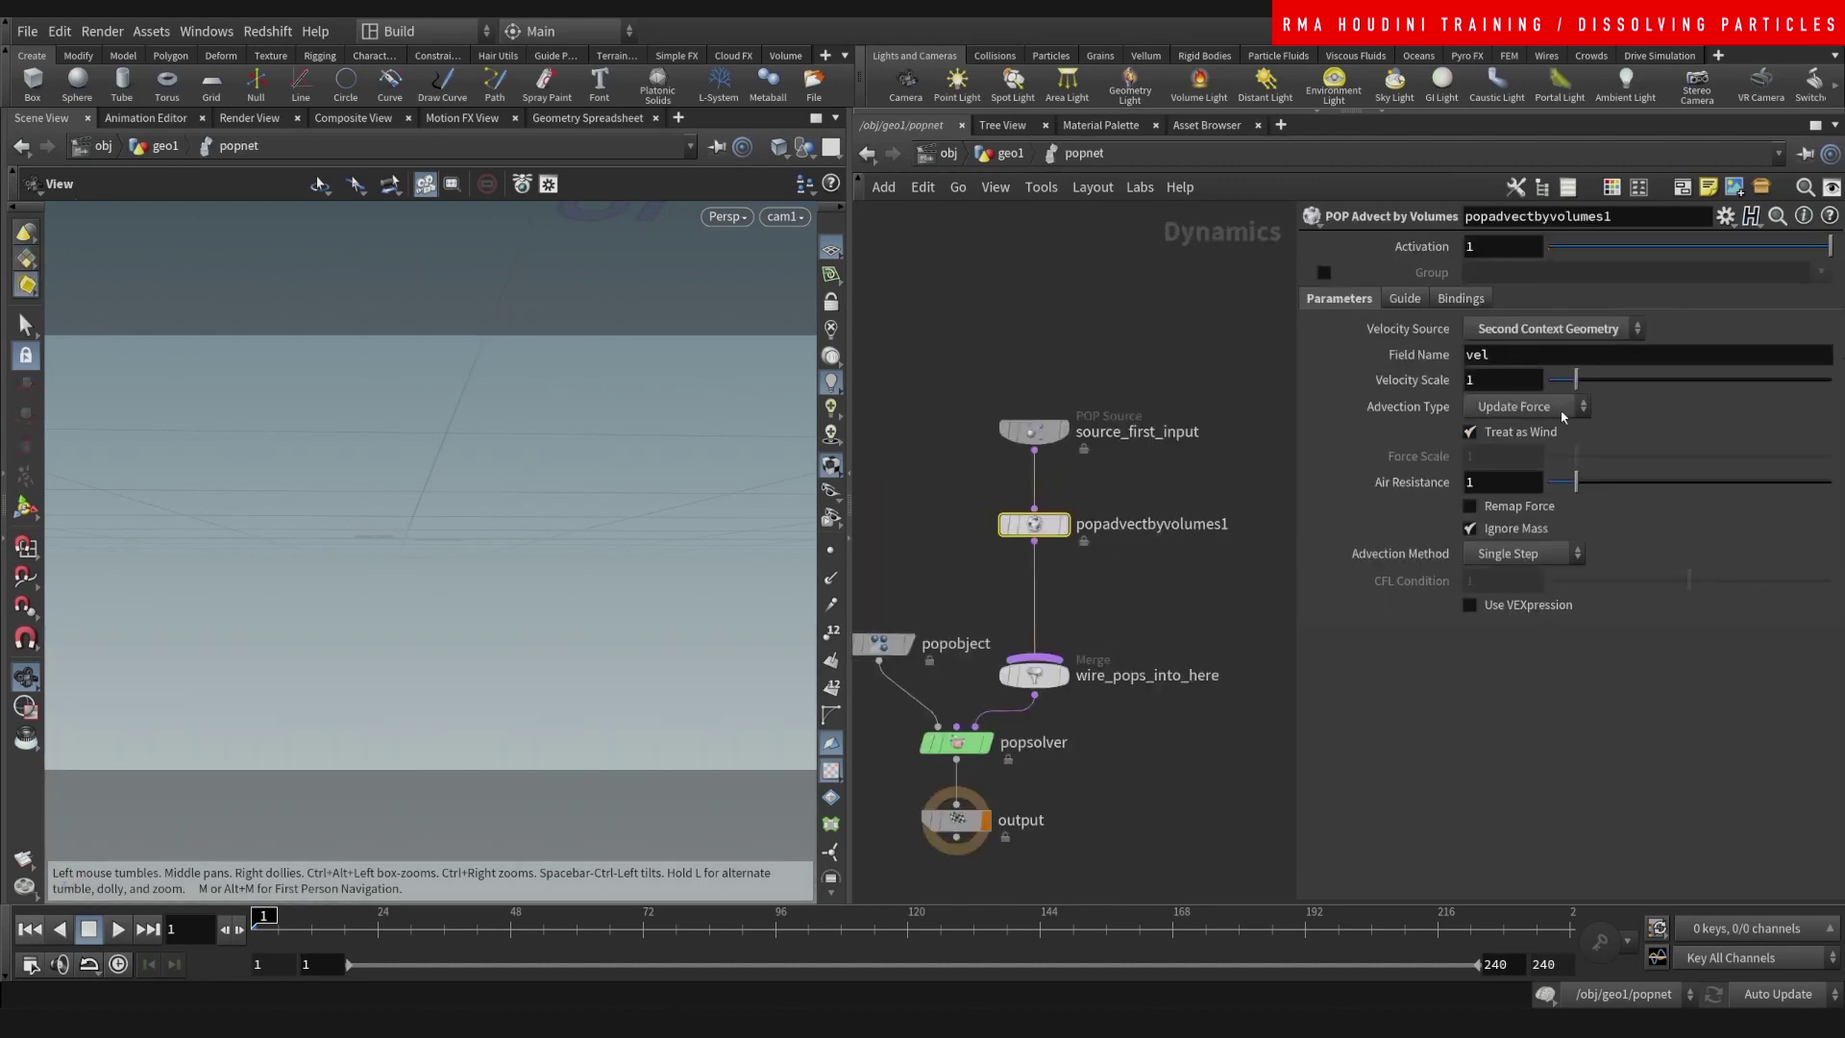
click(1563, 416)
click(1517, 444)
click(1533, 466)
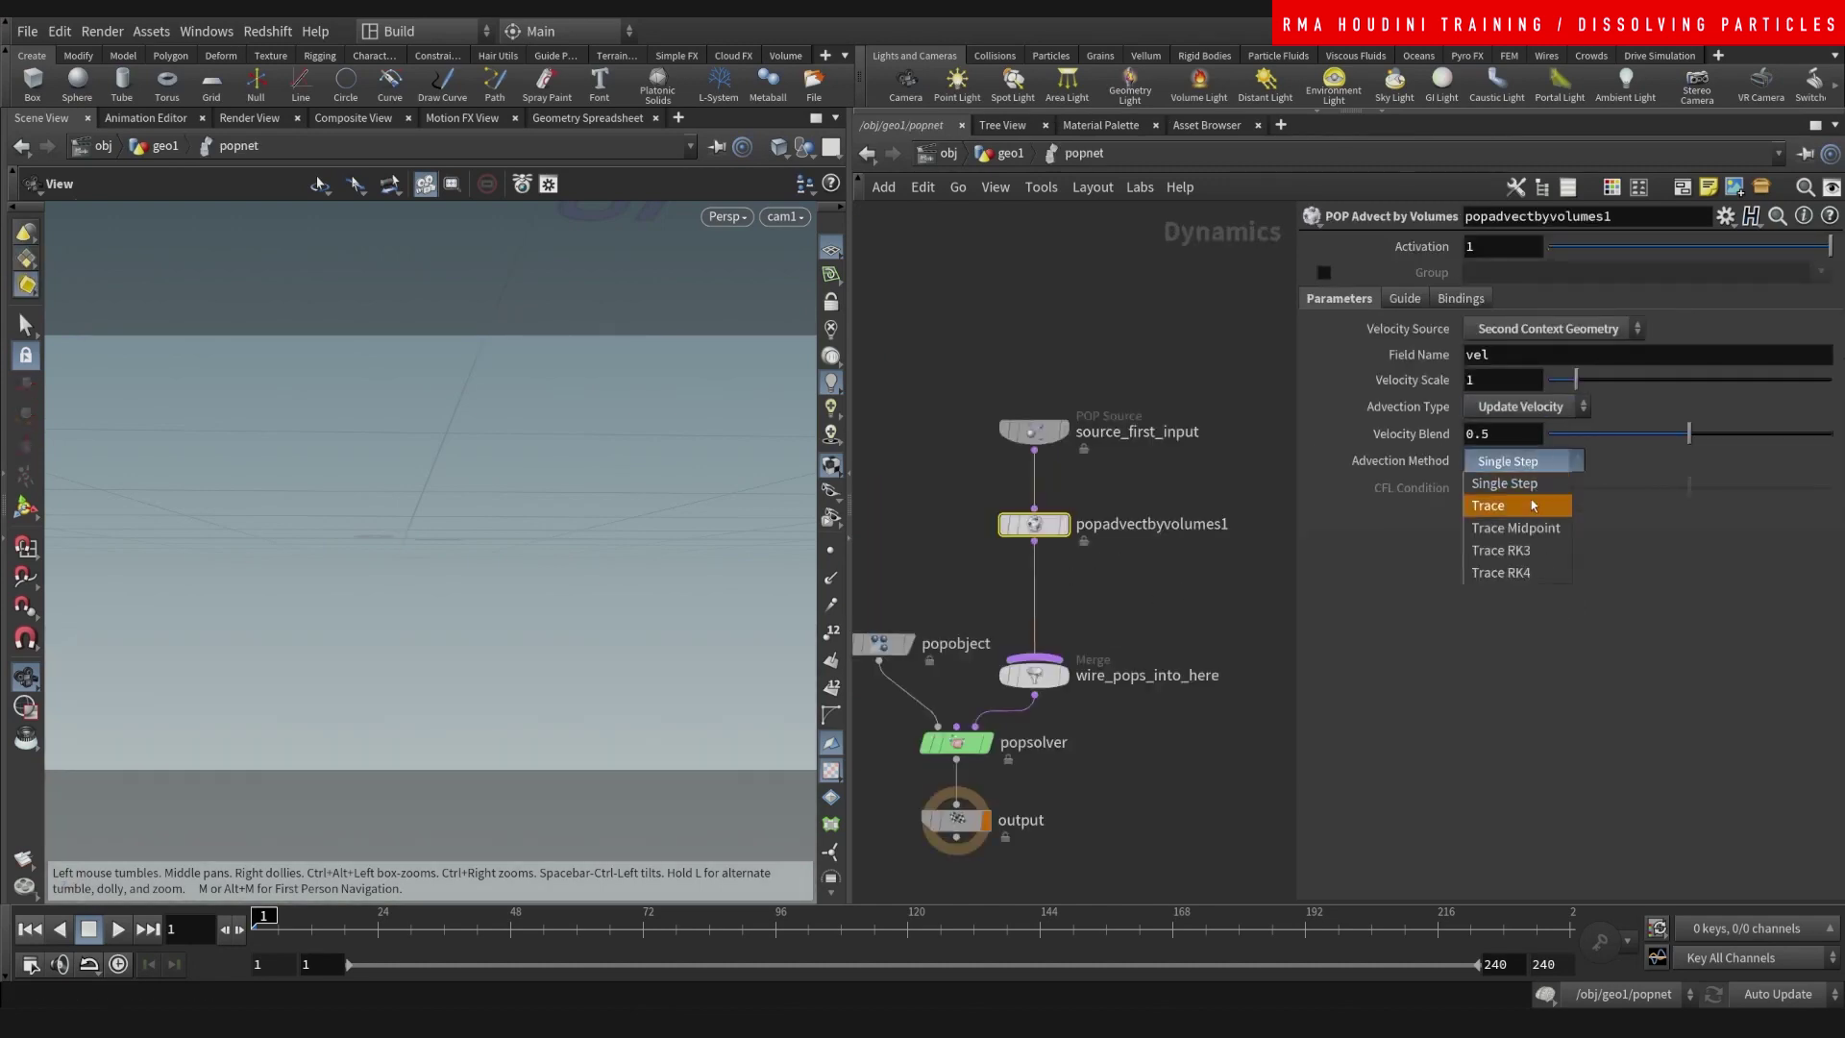
click(1493, 507)
middle_drag(1144, 606, 1217, 572)
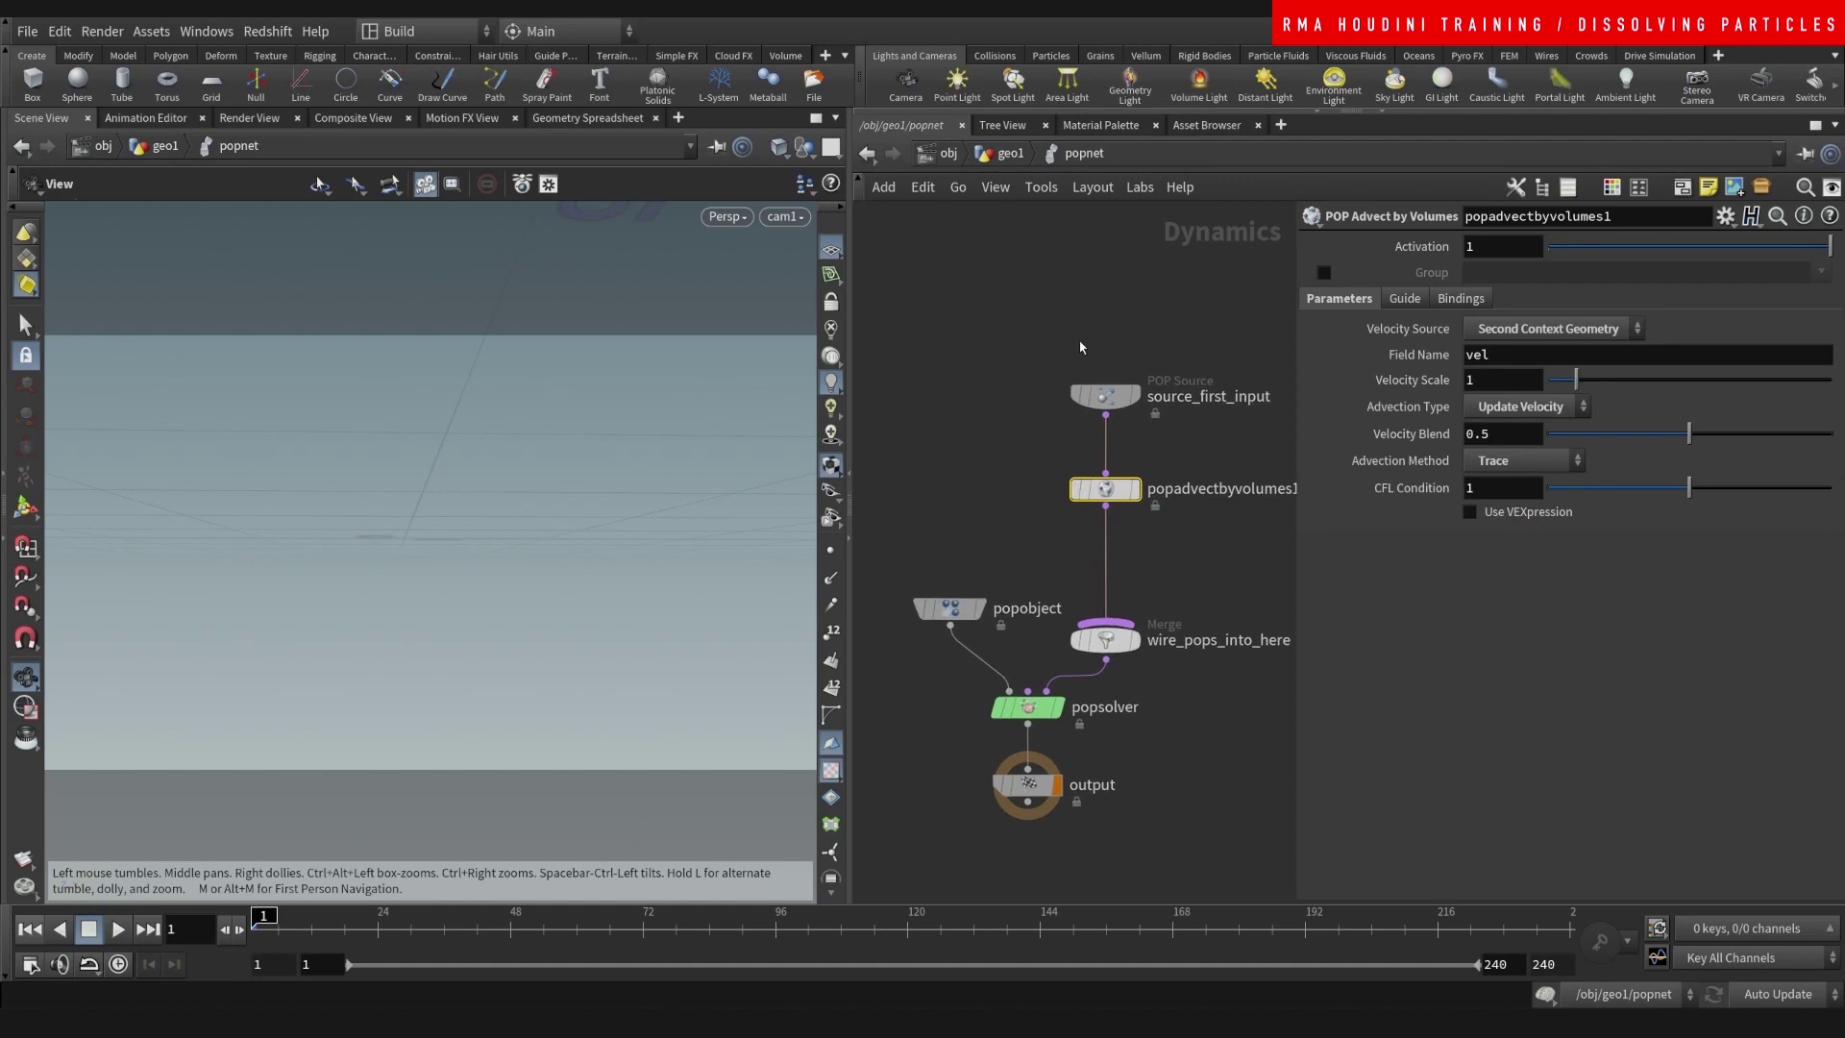
- Set source_first_input's birth Life Expectancy to 1 and Life Variance to .5
click(1105, 396)
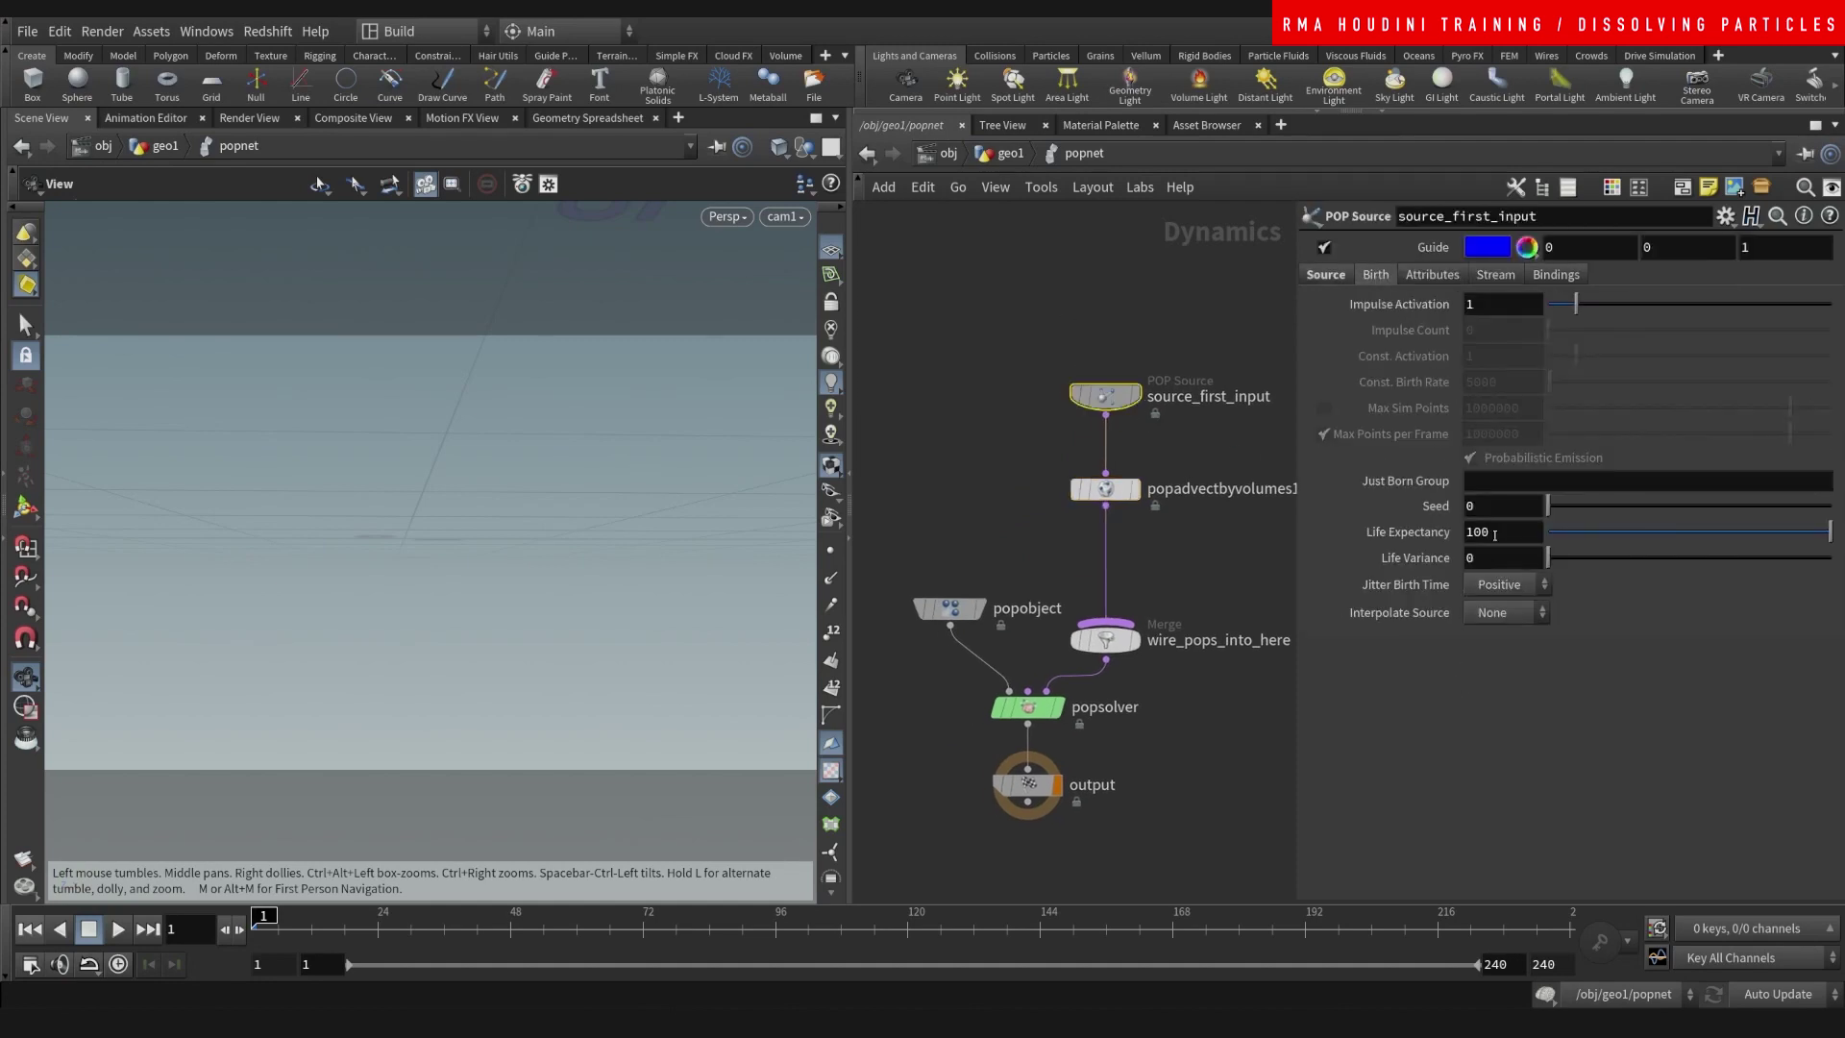
double_click(1495, 534)
text(1)
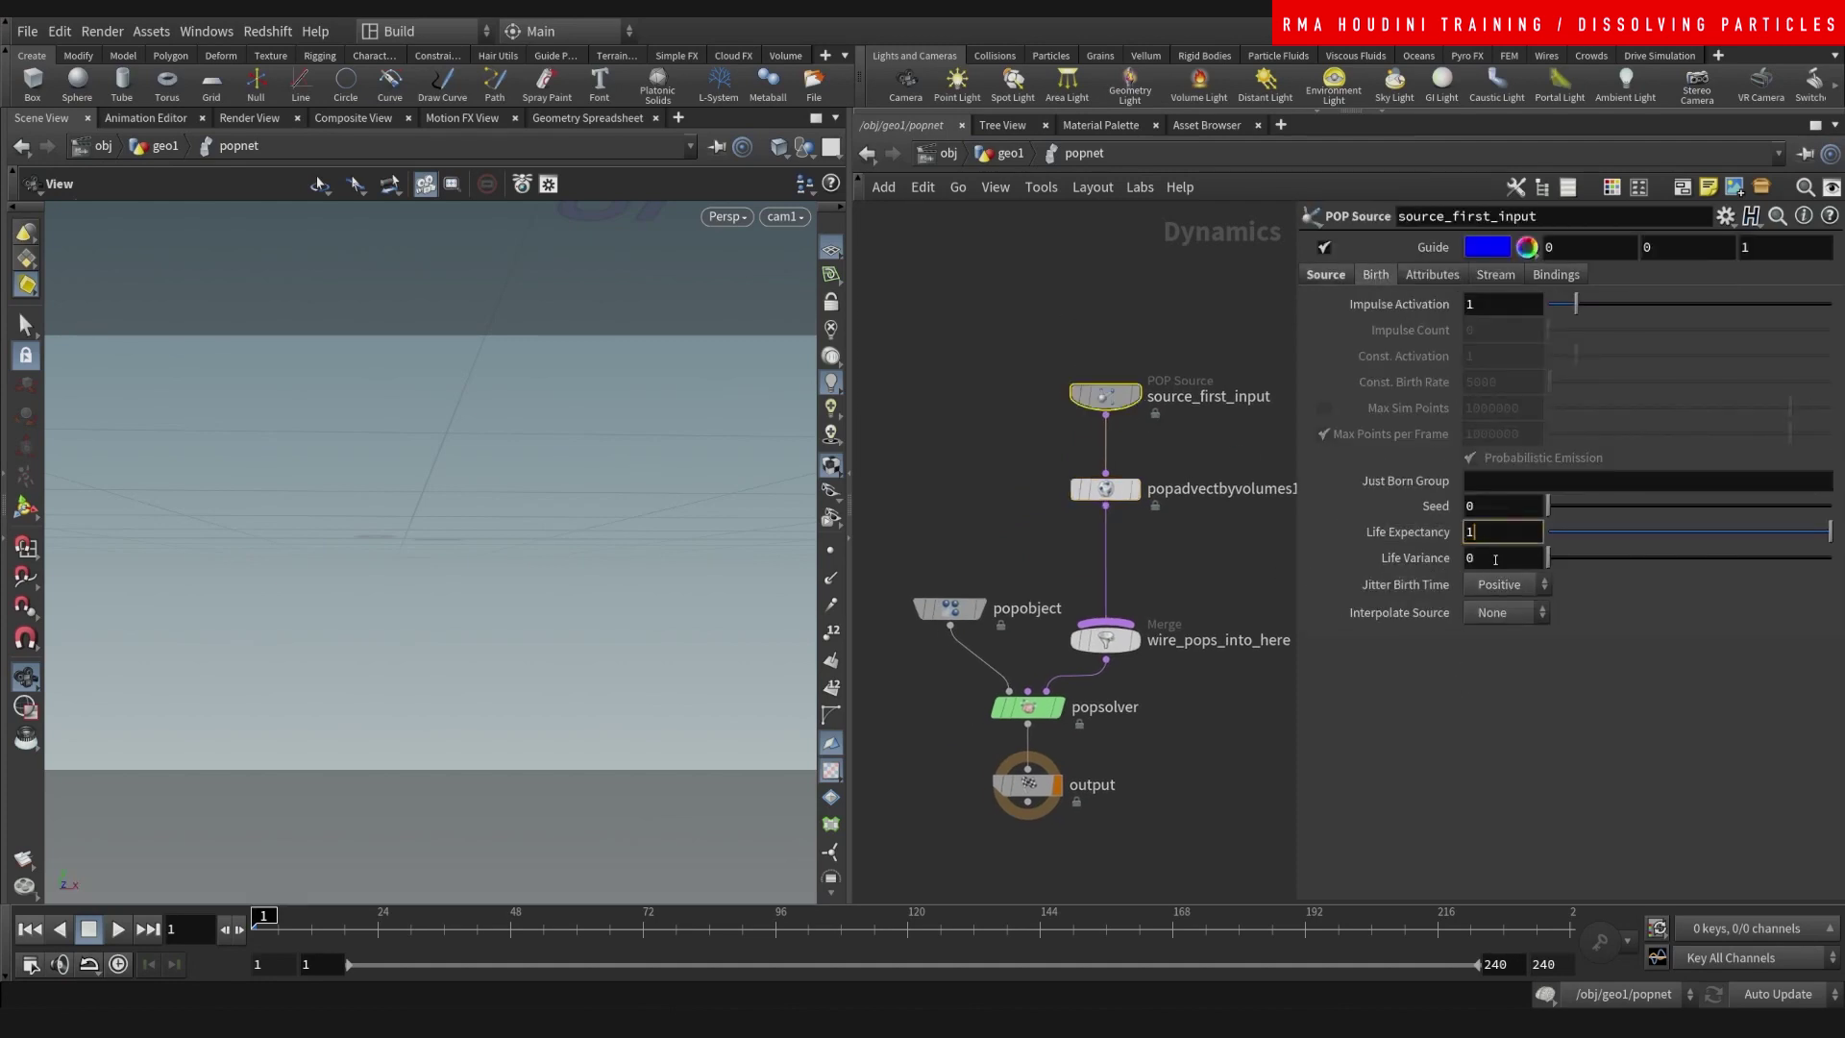
double_click(1495, 560)
text(.5)
key(Return)
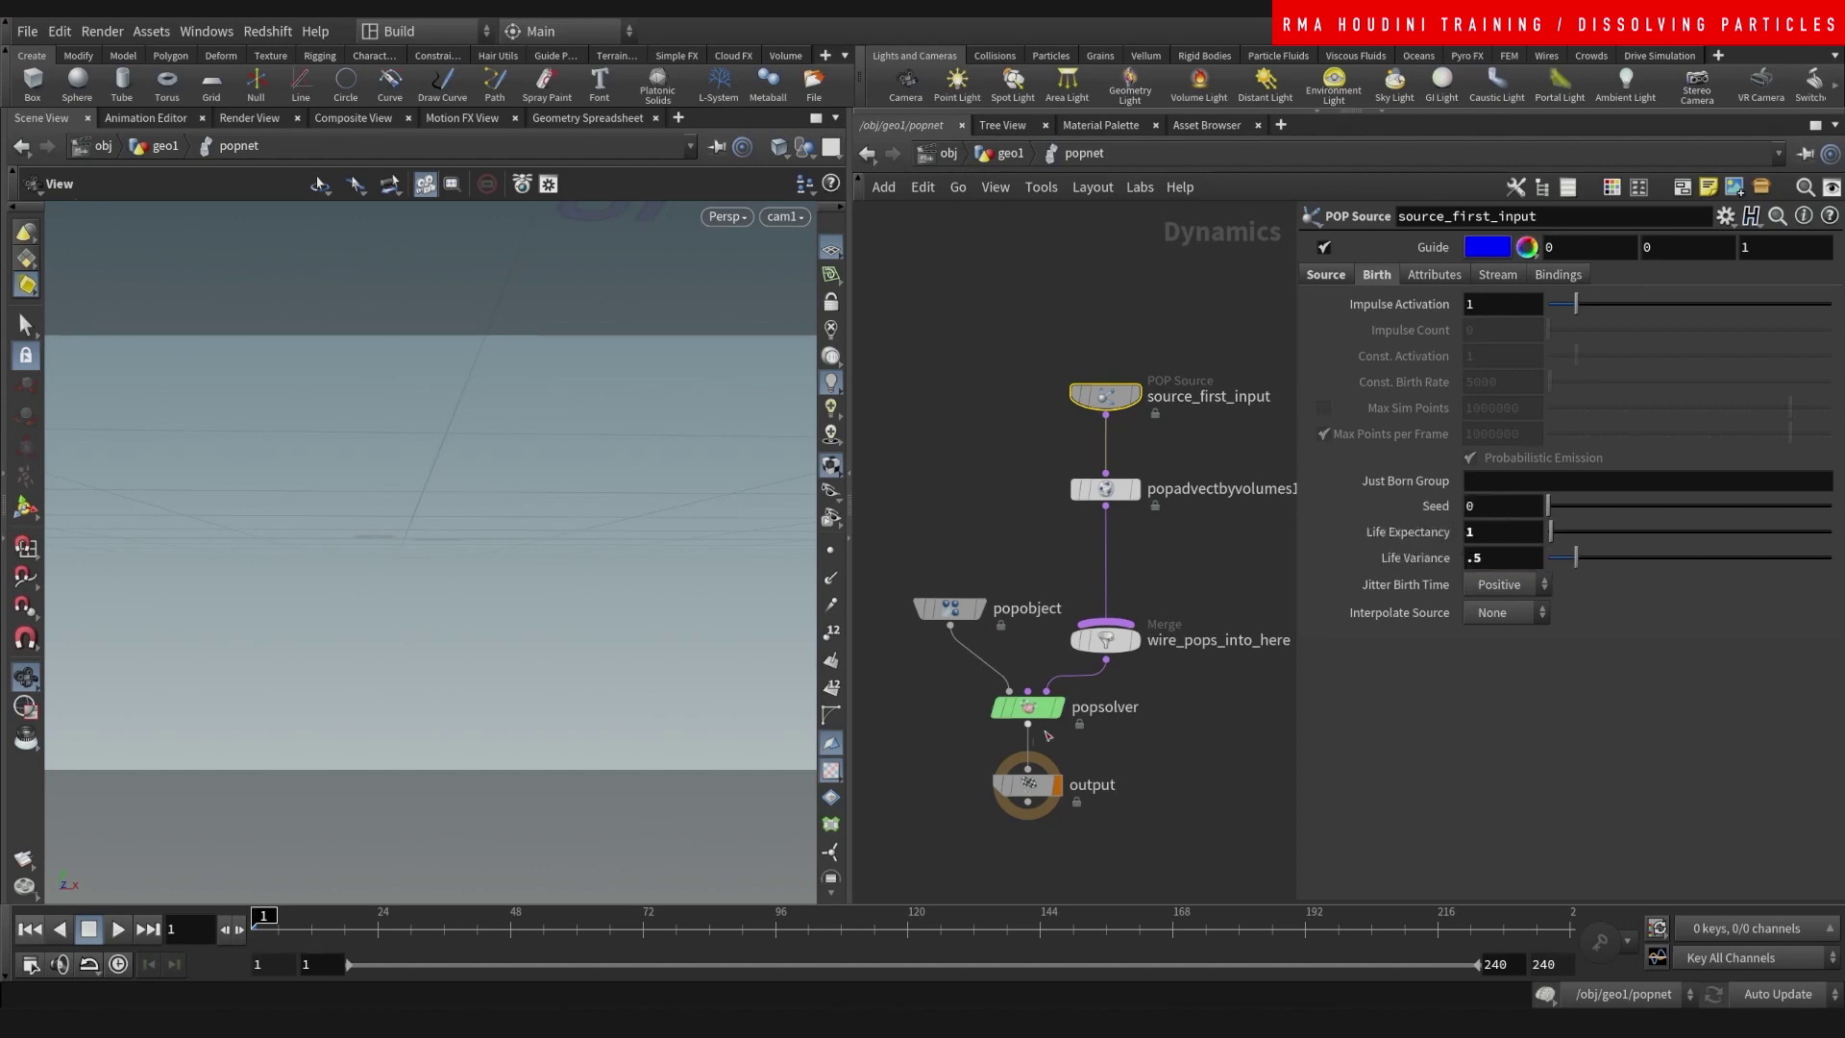
- Play the particle simulation up to about frame 72, compare a few cached frames, and rewind to frame 1
click(1170, 749)
click(118, 928)
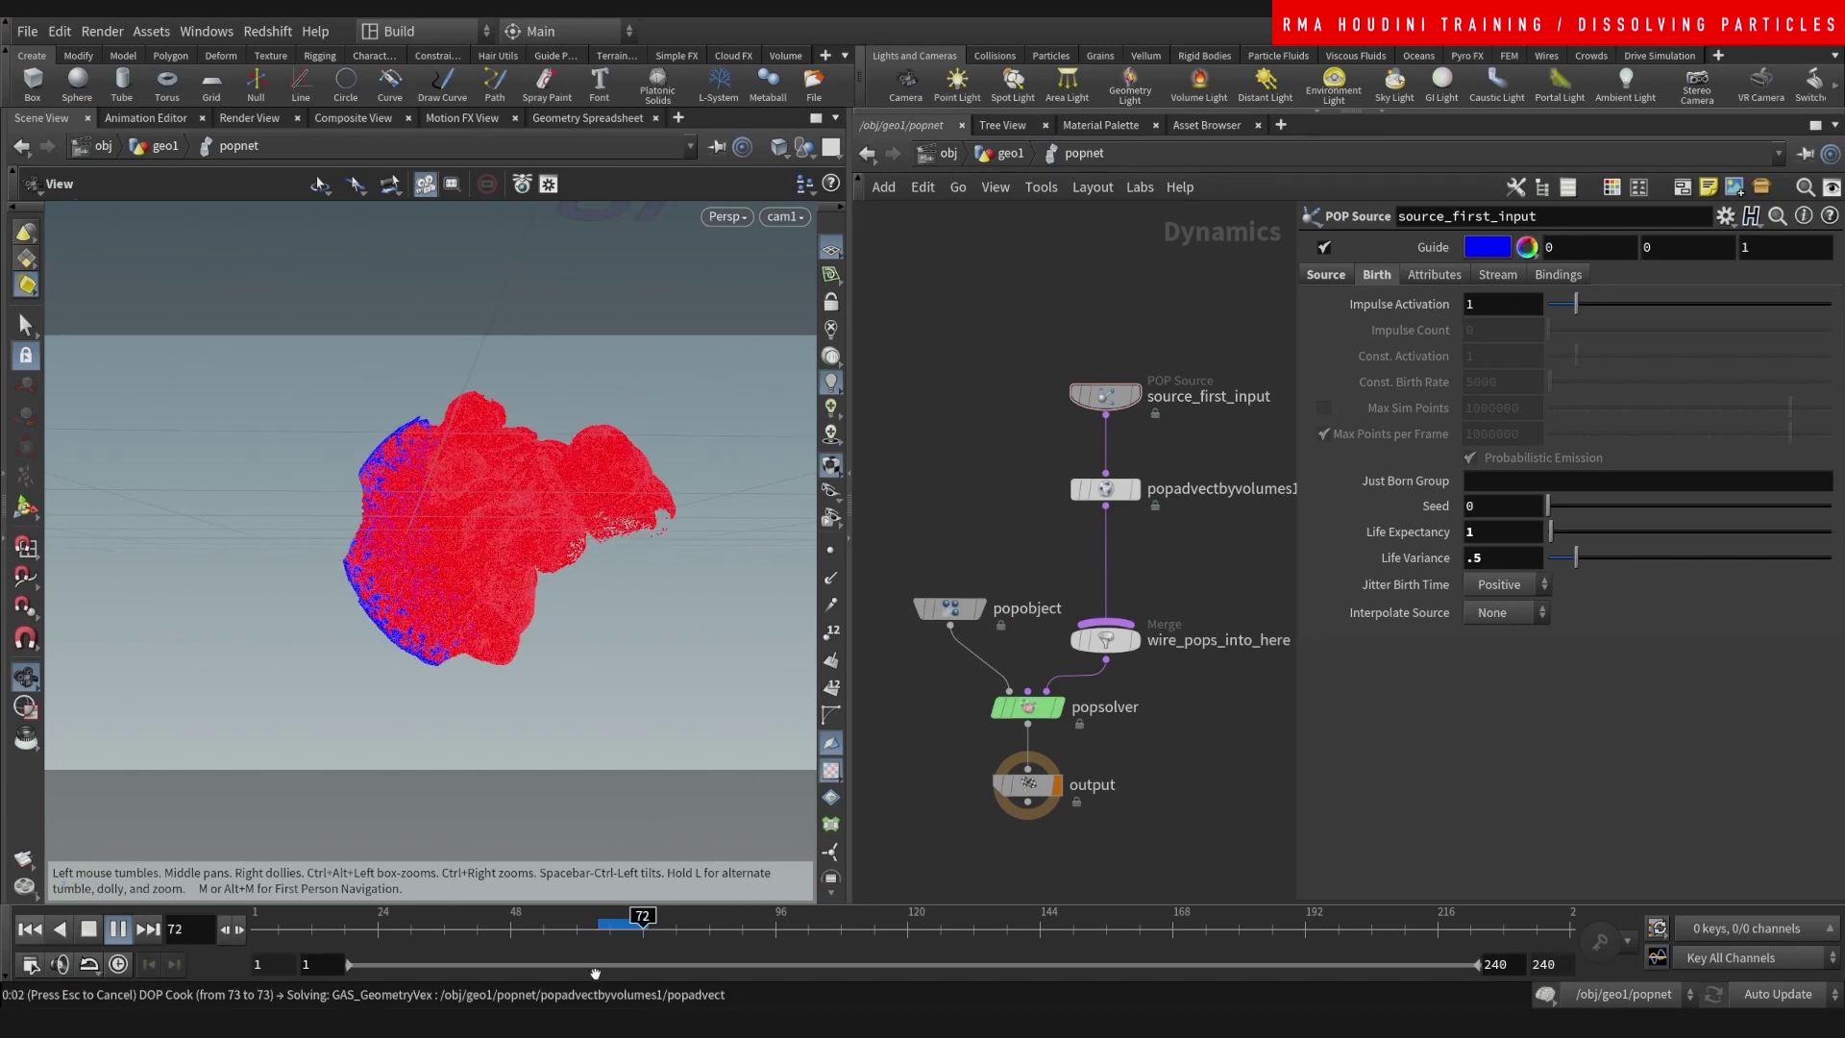
key(Escape)
click(620, 927)
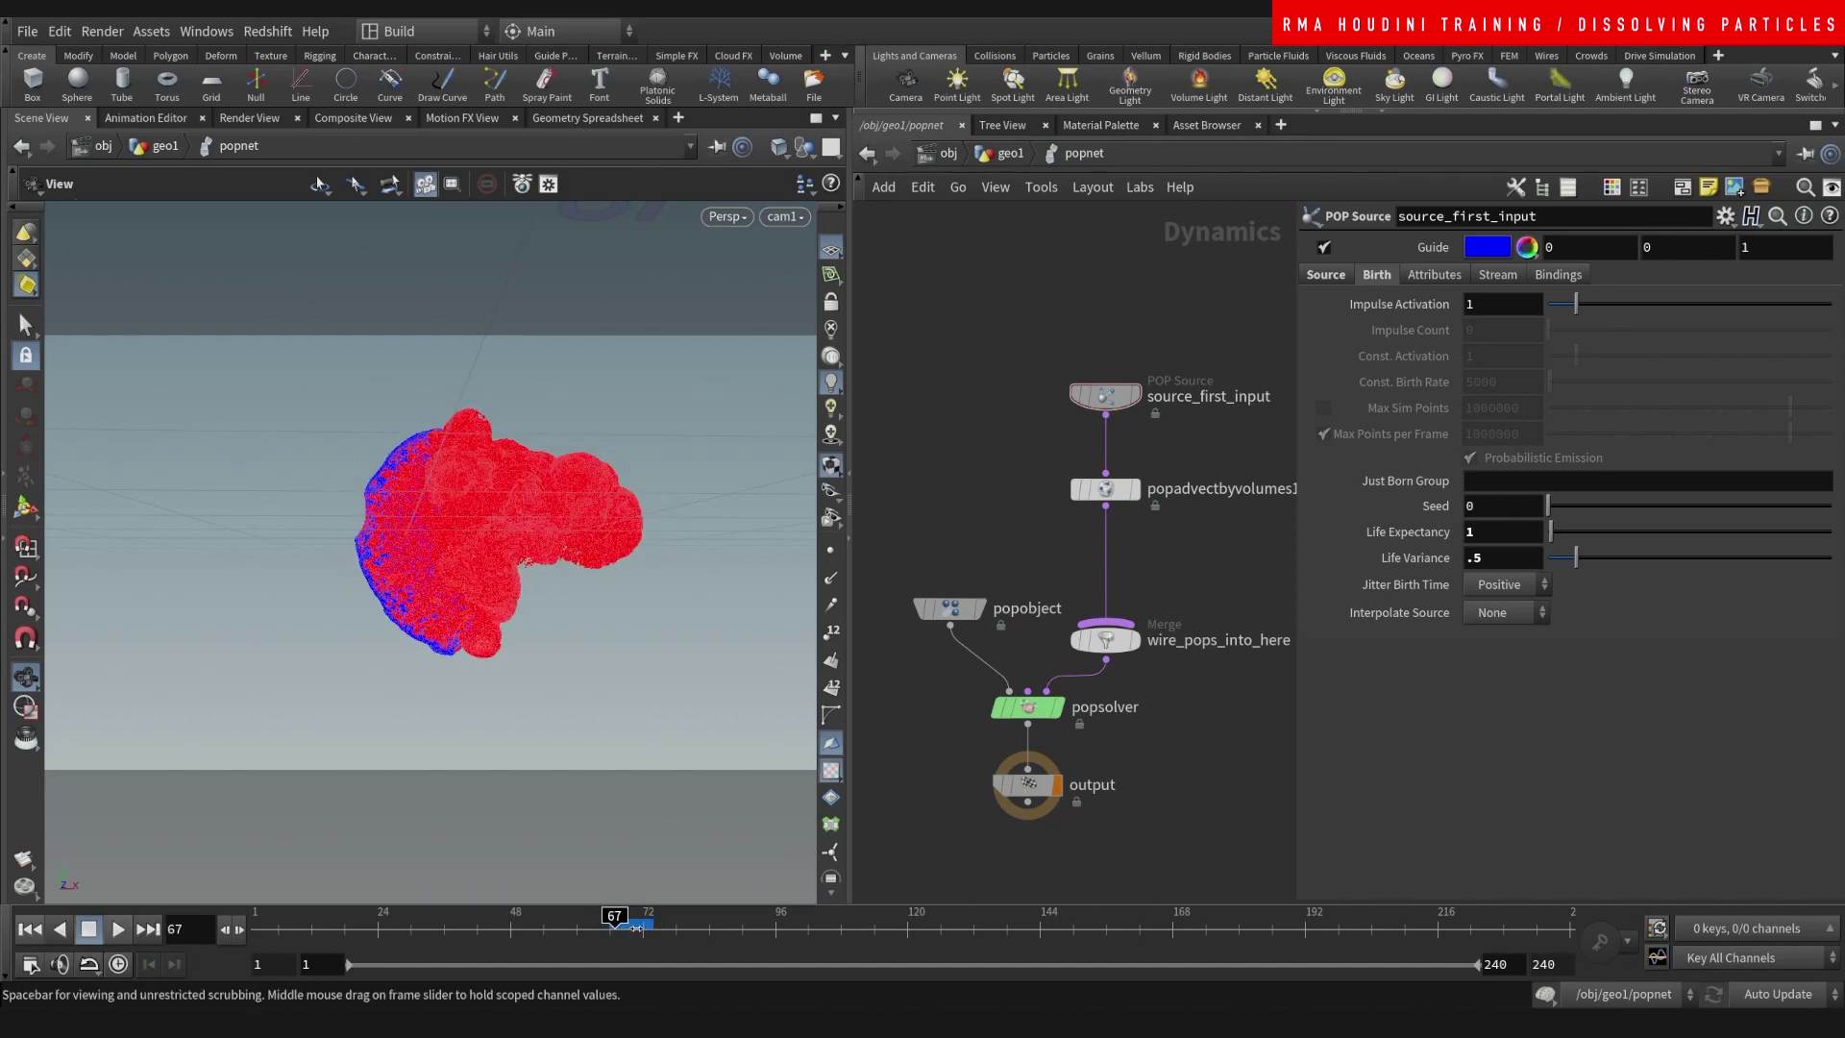
click(636, 928)
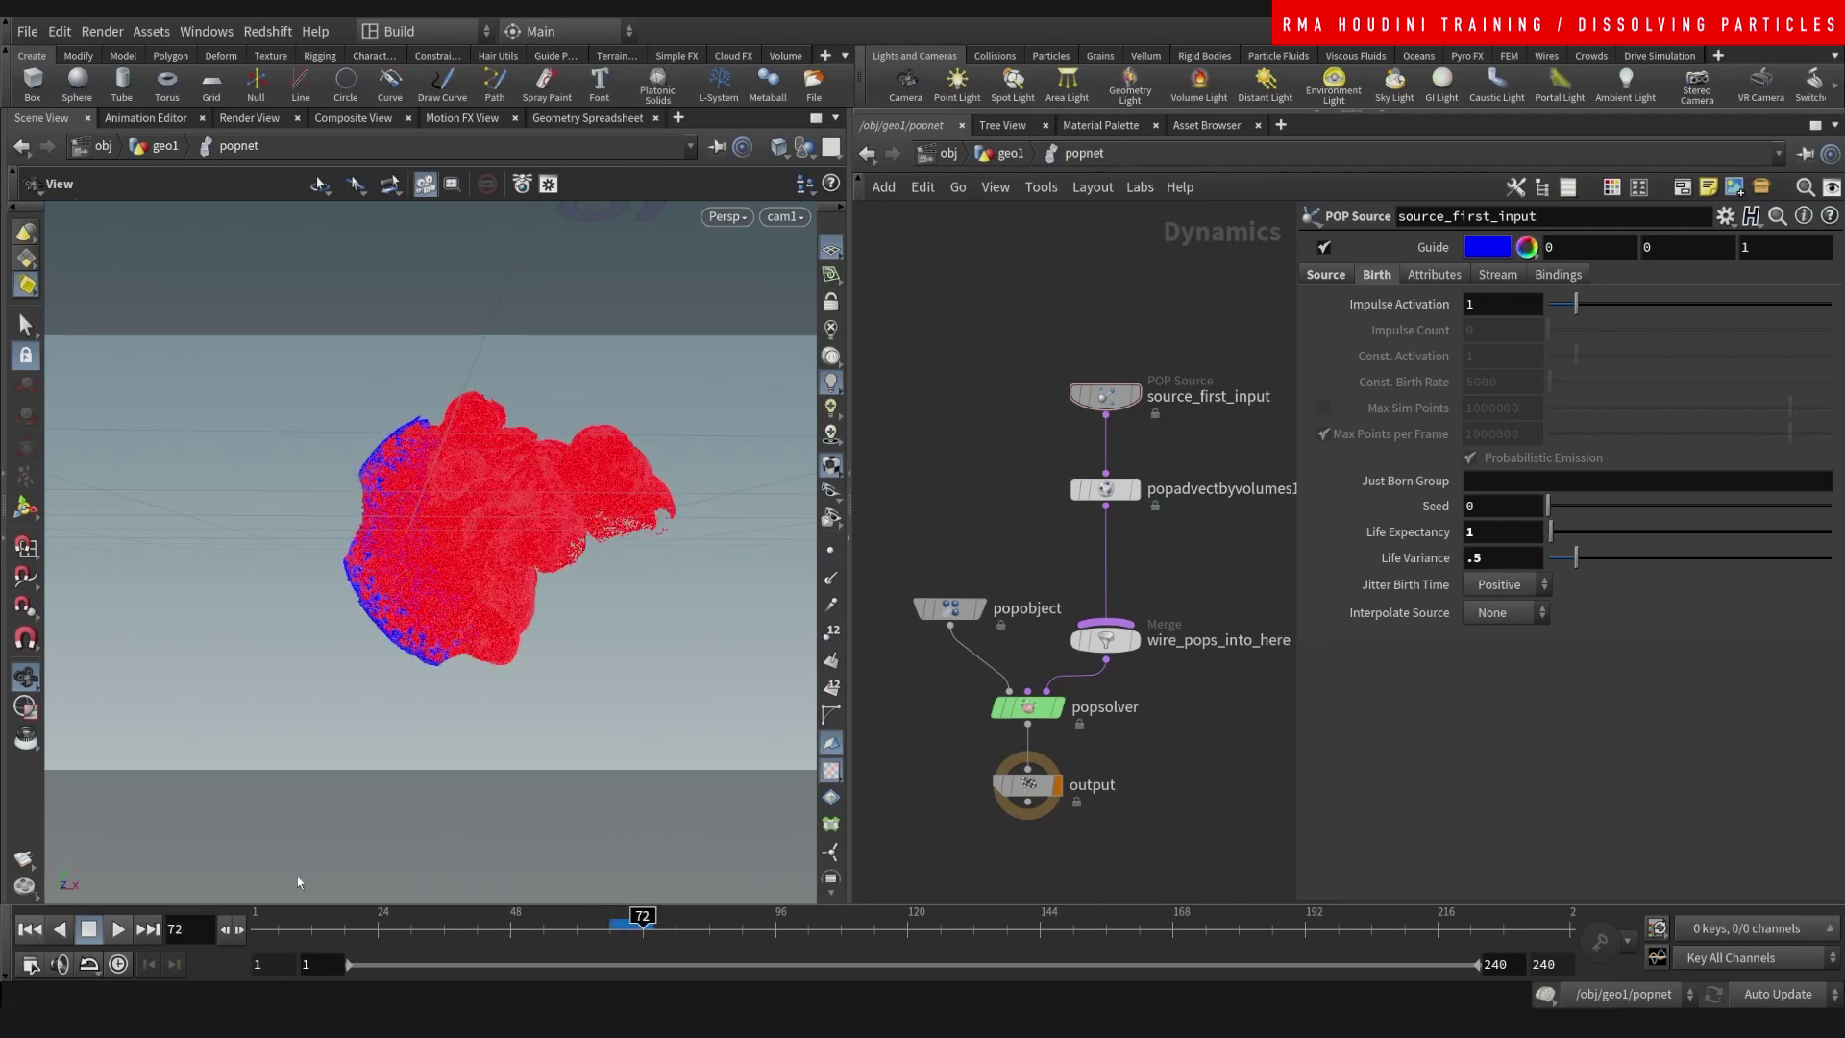
key(ctrl+Up)
- Set source_first_input's Life Expectancy to .7 and Life Variance to .1
drag(1508, 557, 1374, 561)
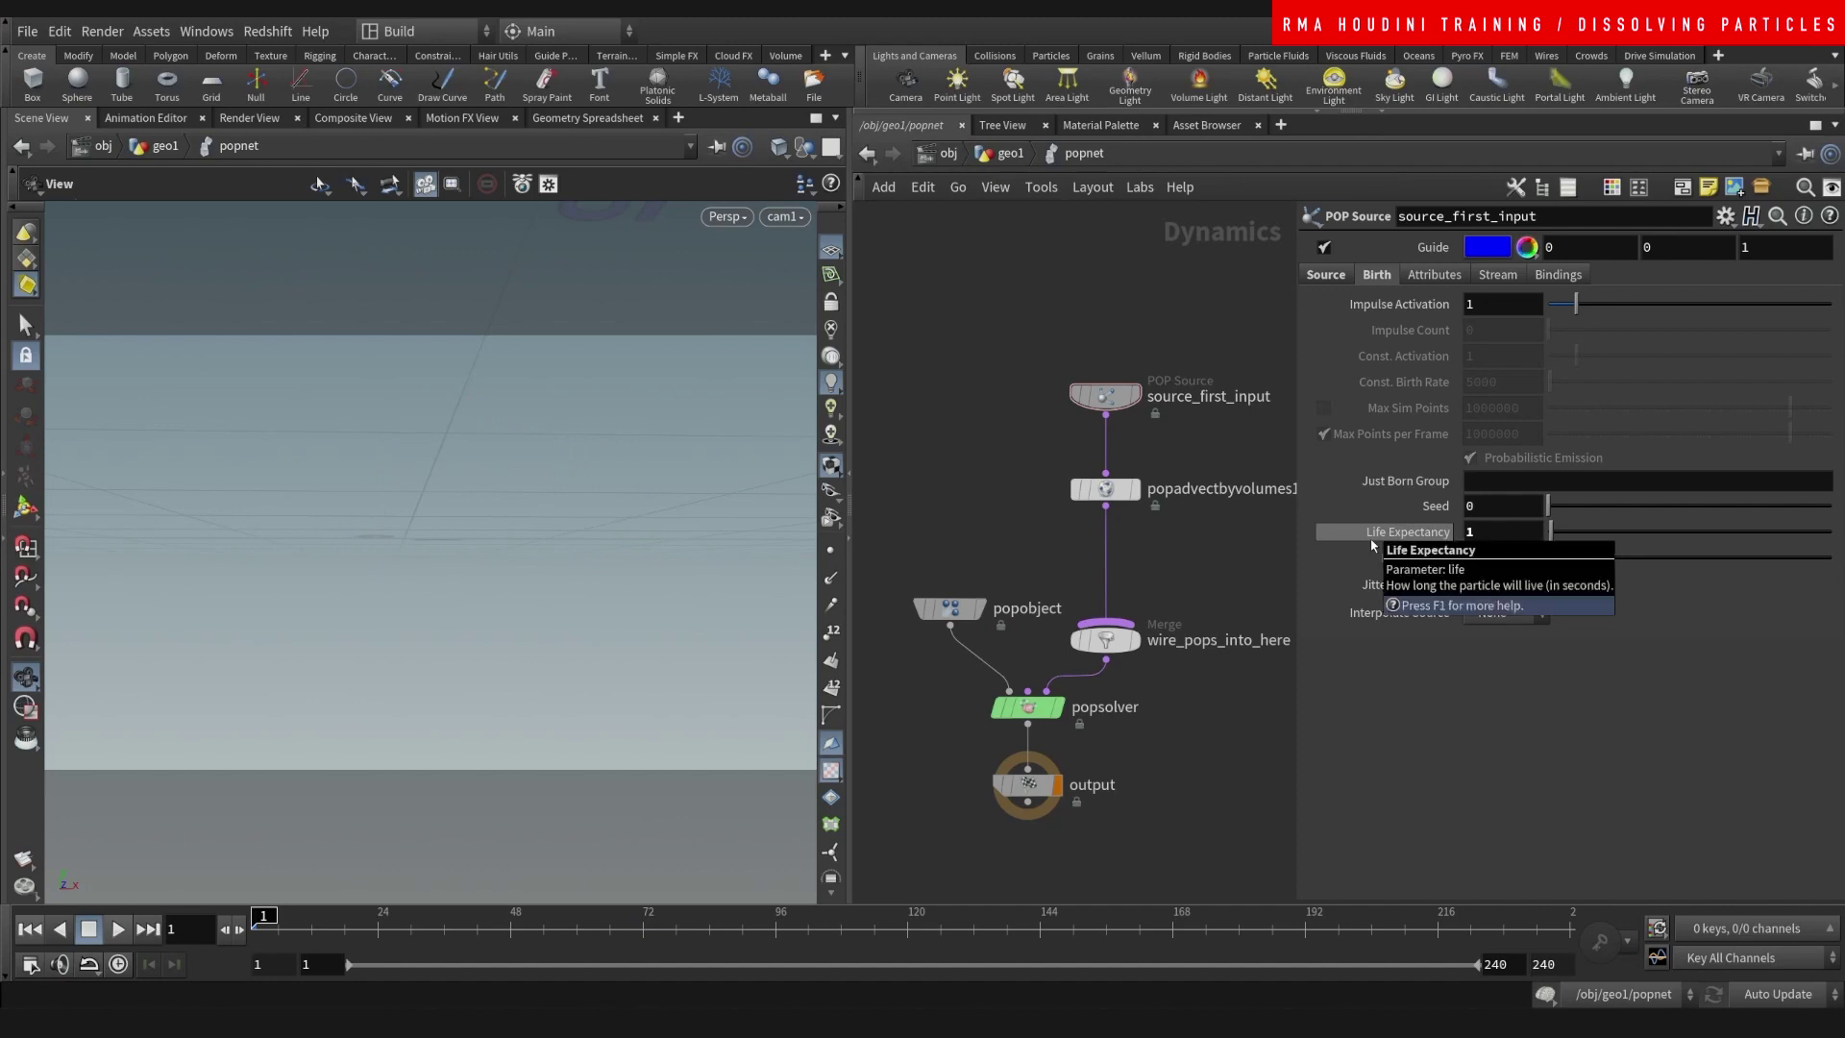
click(1264, 721)
click(1511, 537)
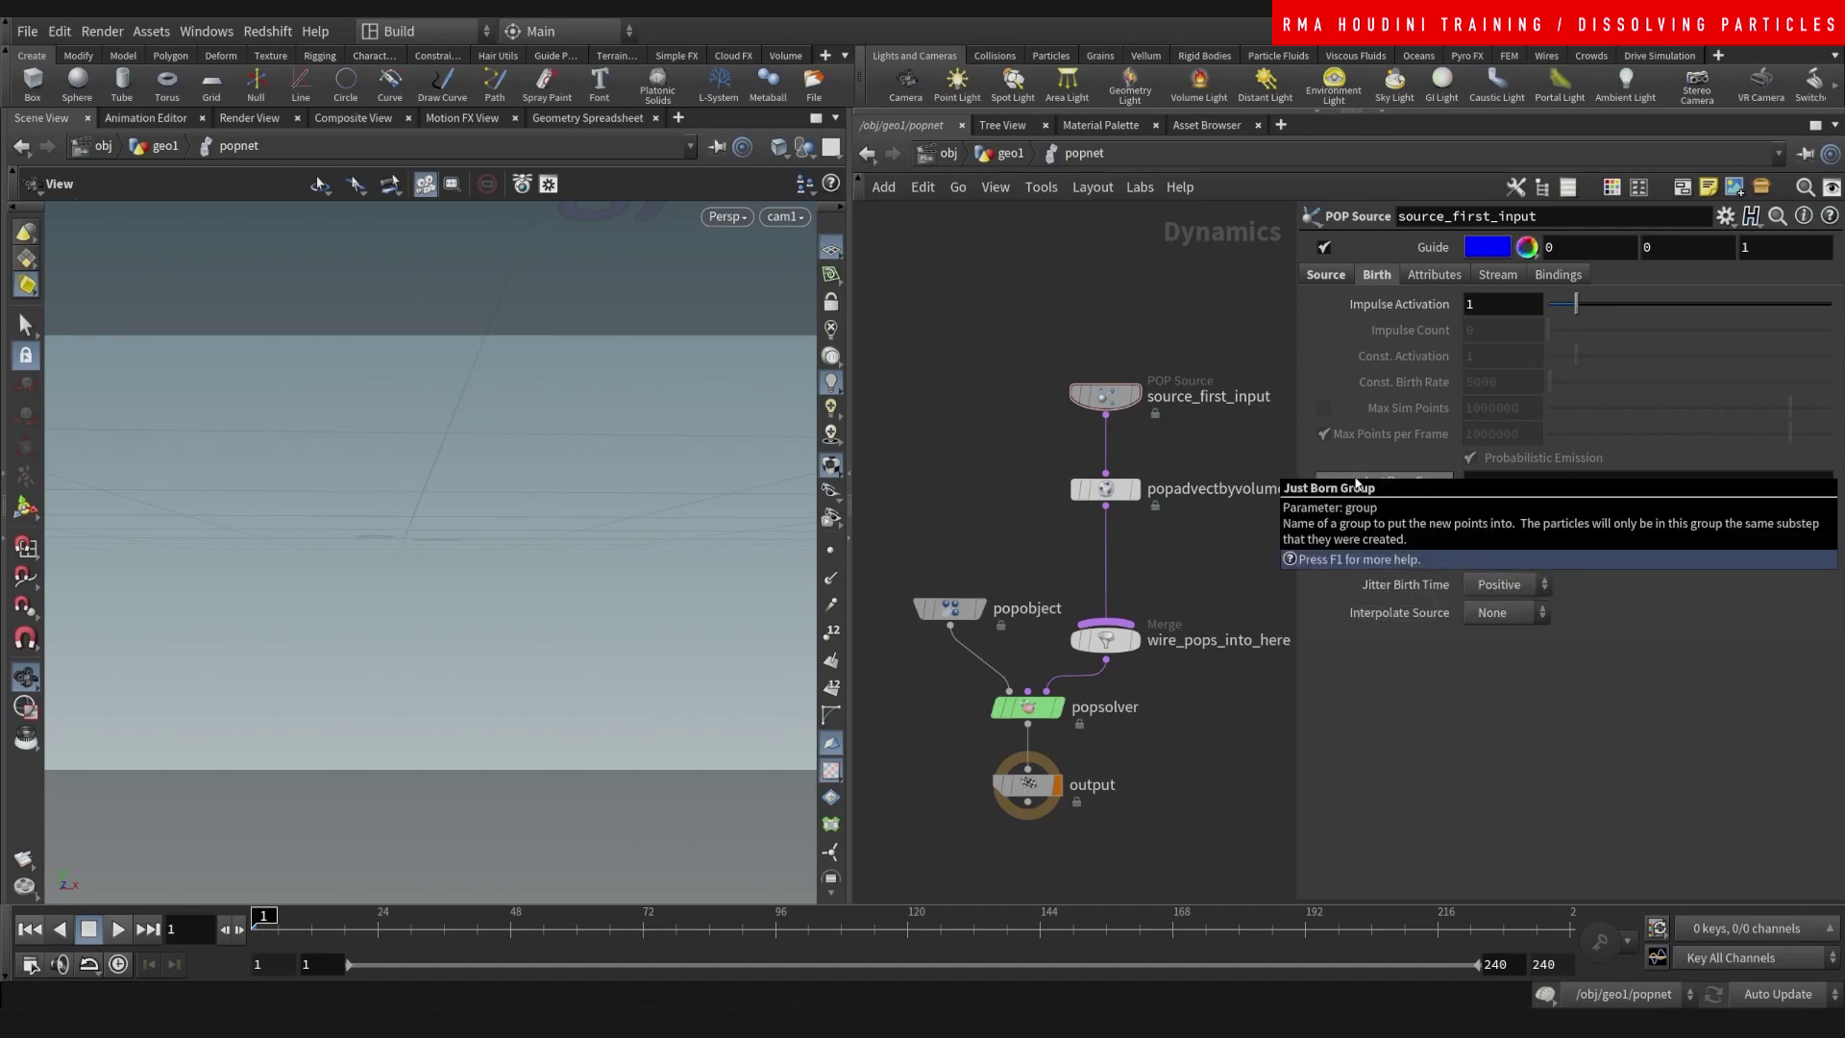
text(.7)
key(Tab)
text(.1)
click(1147, 545)
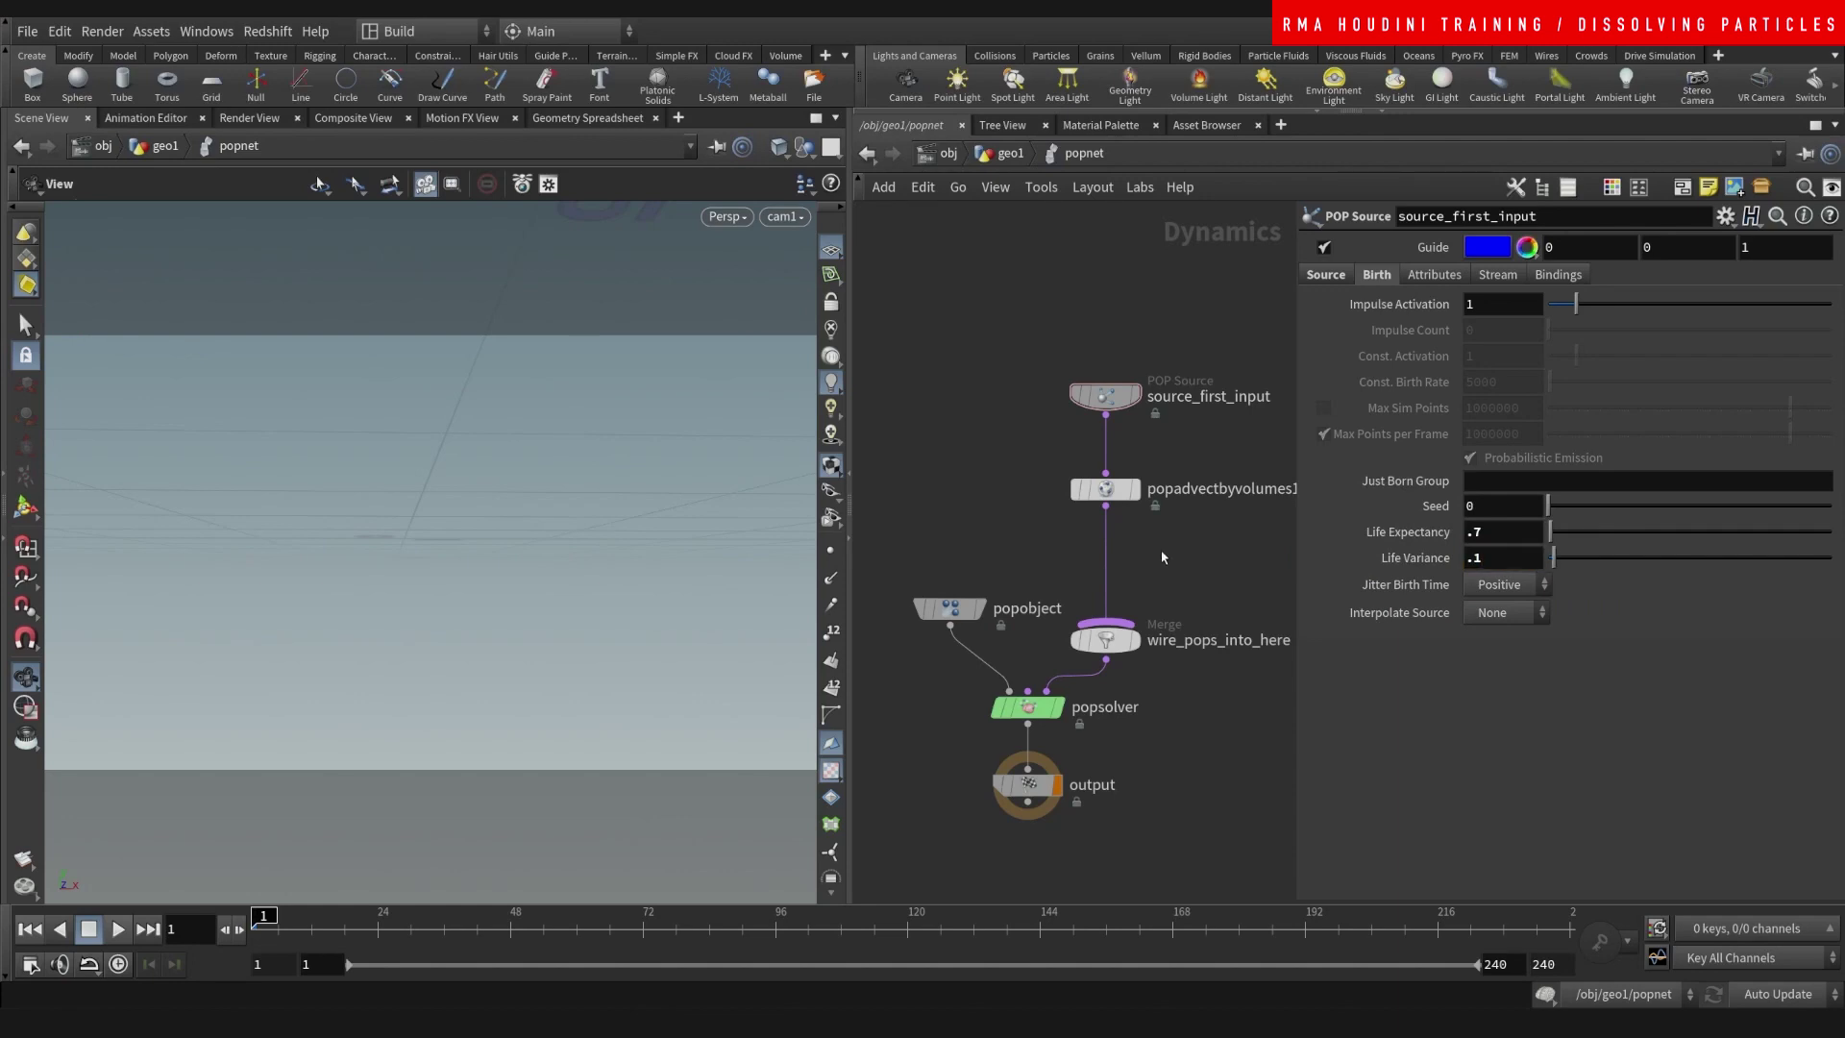
- Go up to geo1, move popnet further down beside out_smoke, and go back inside it
middle_drag(1220, 742, 1175, 671)
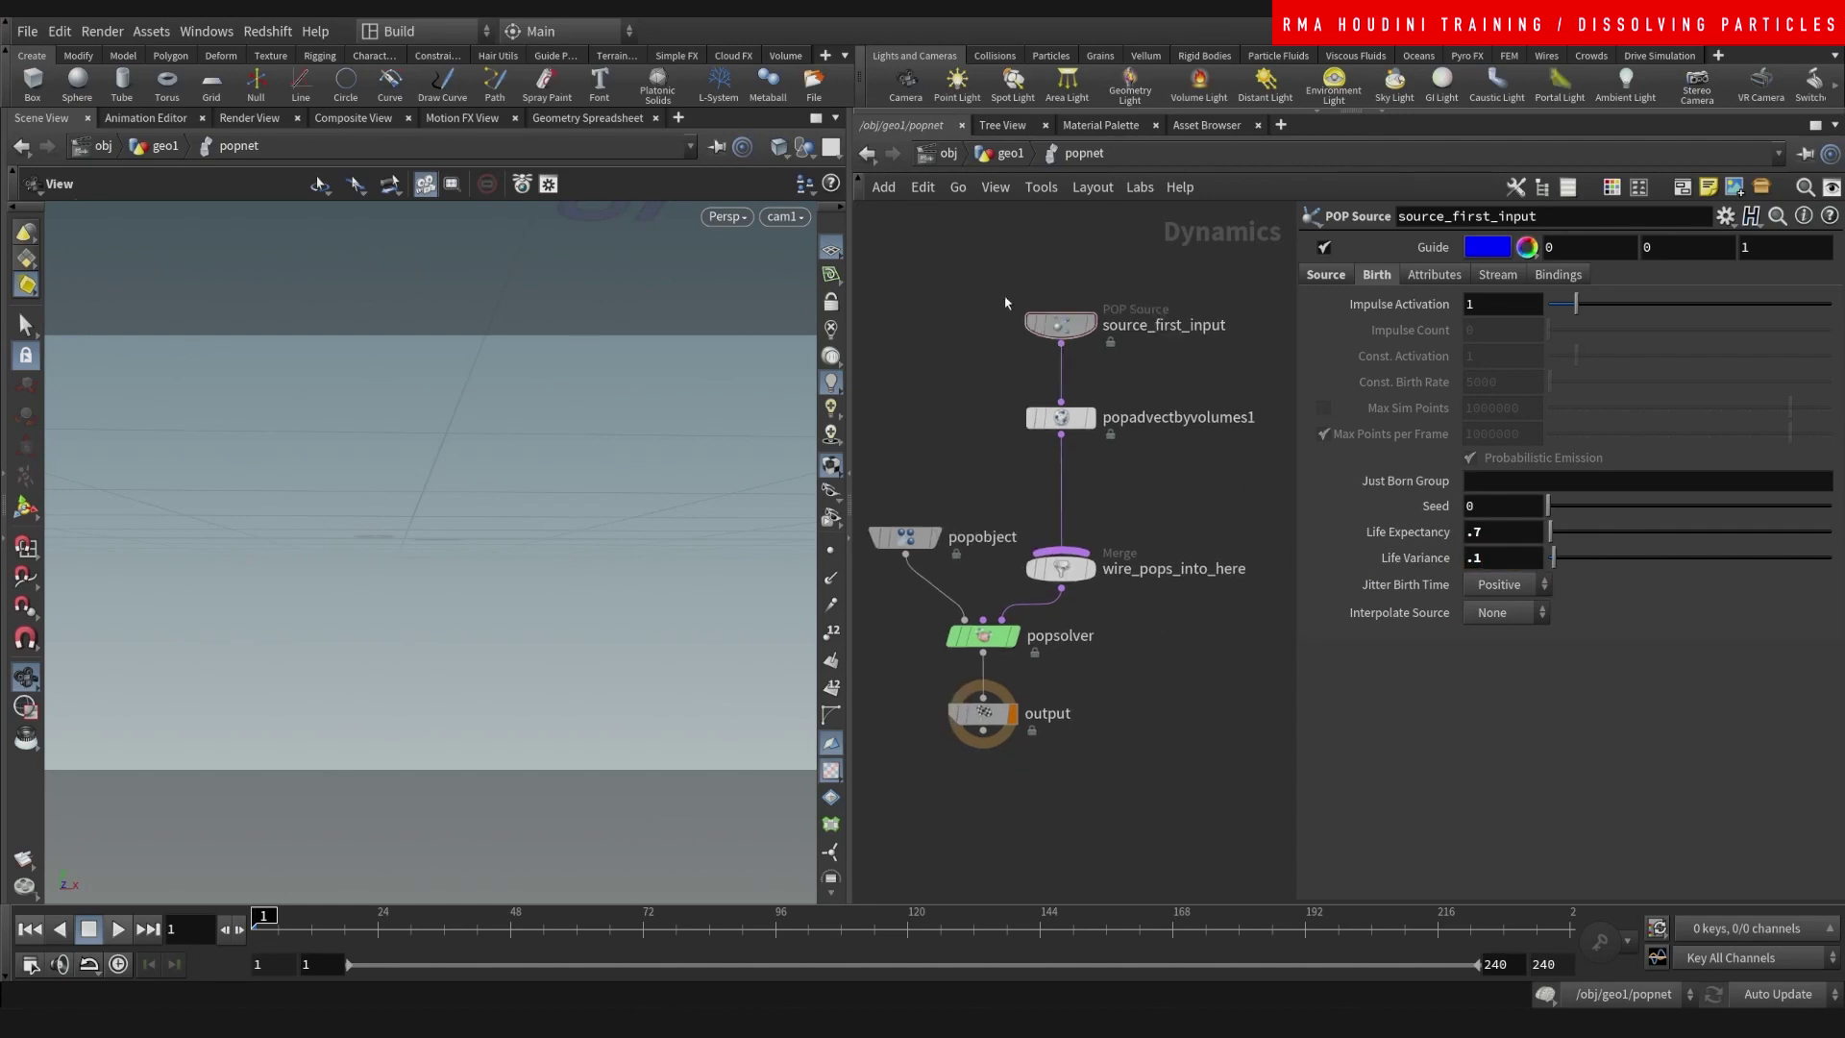
click(1009, 153)
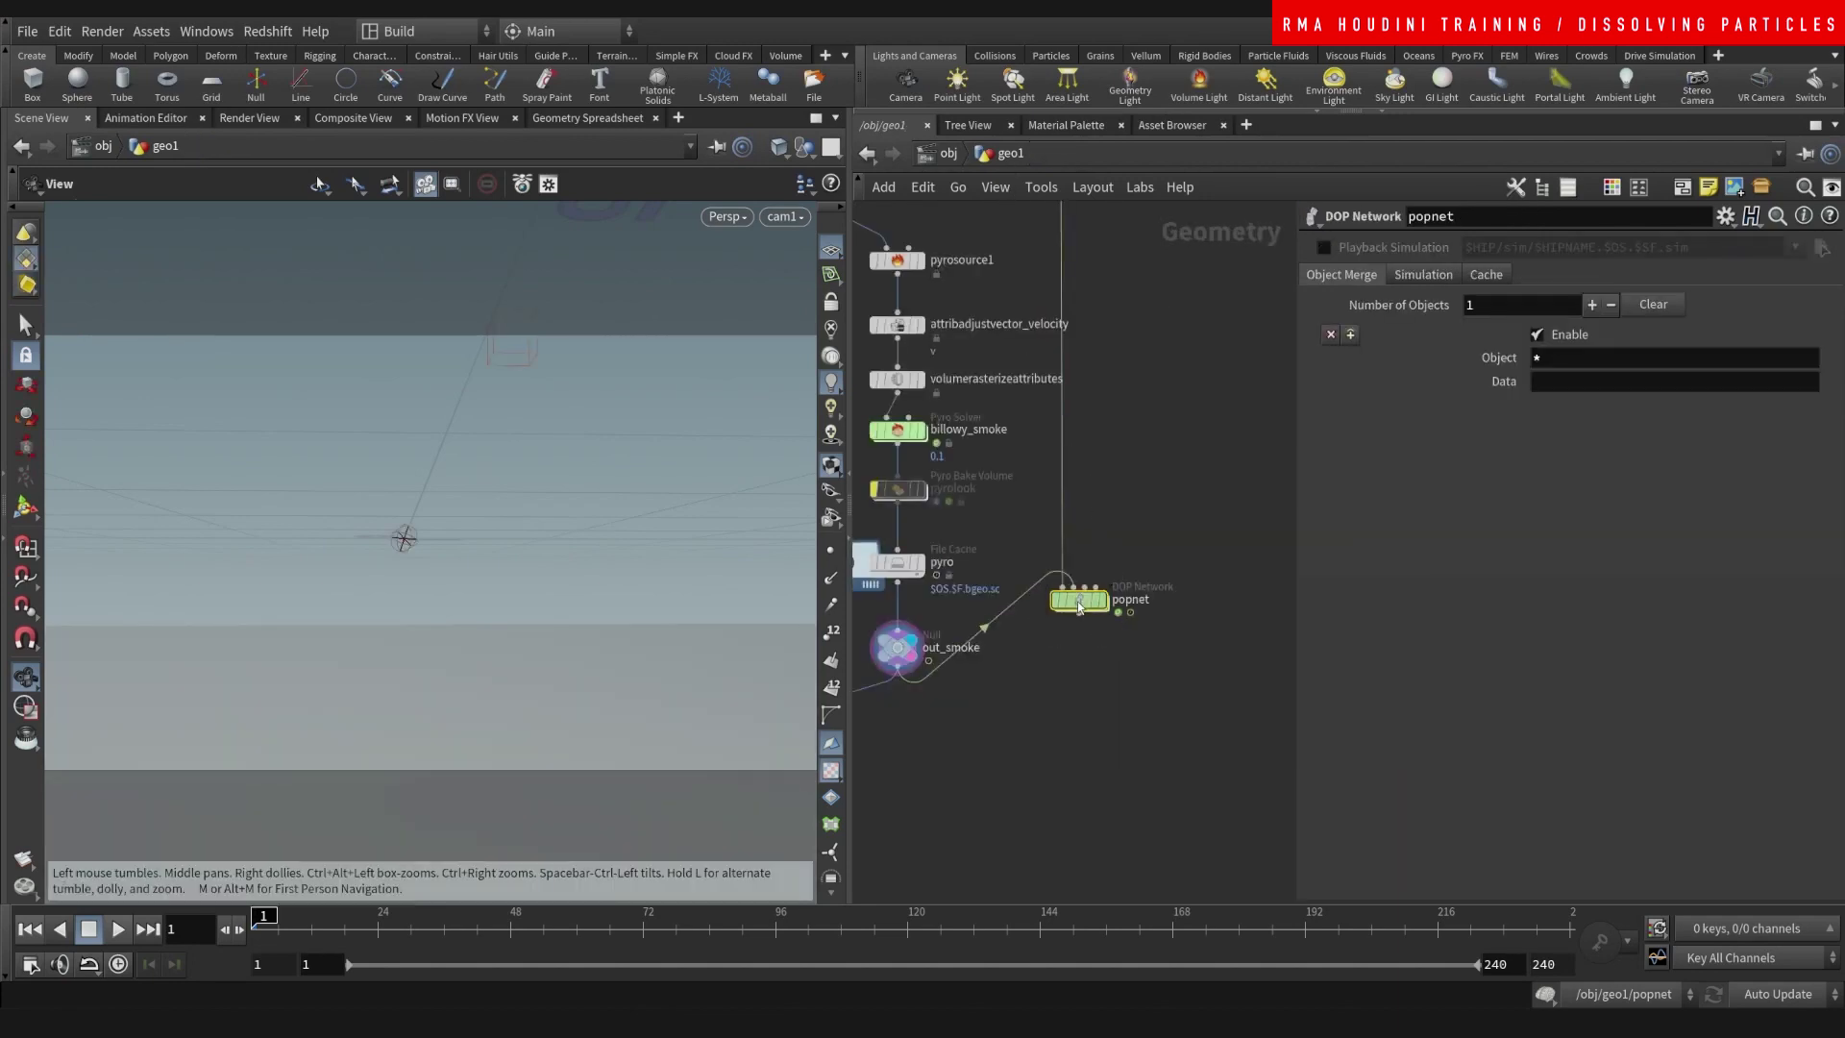
drag(1100, 598, 1114, 689)
double_click(1114, 689)
- Insert a POP Drag node between popadvectbyvolumes1 and wire_pops_into_here and enable Use VEXpressions on it
middle_drag(1165, 475, 1156, 496)
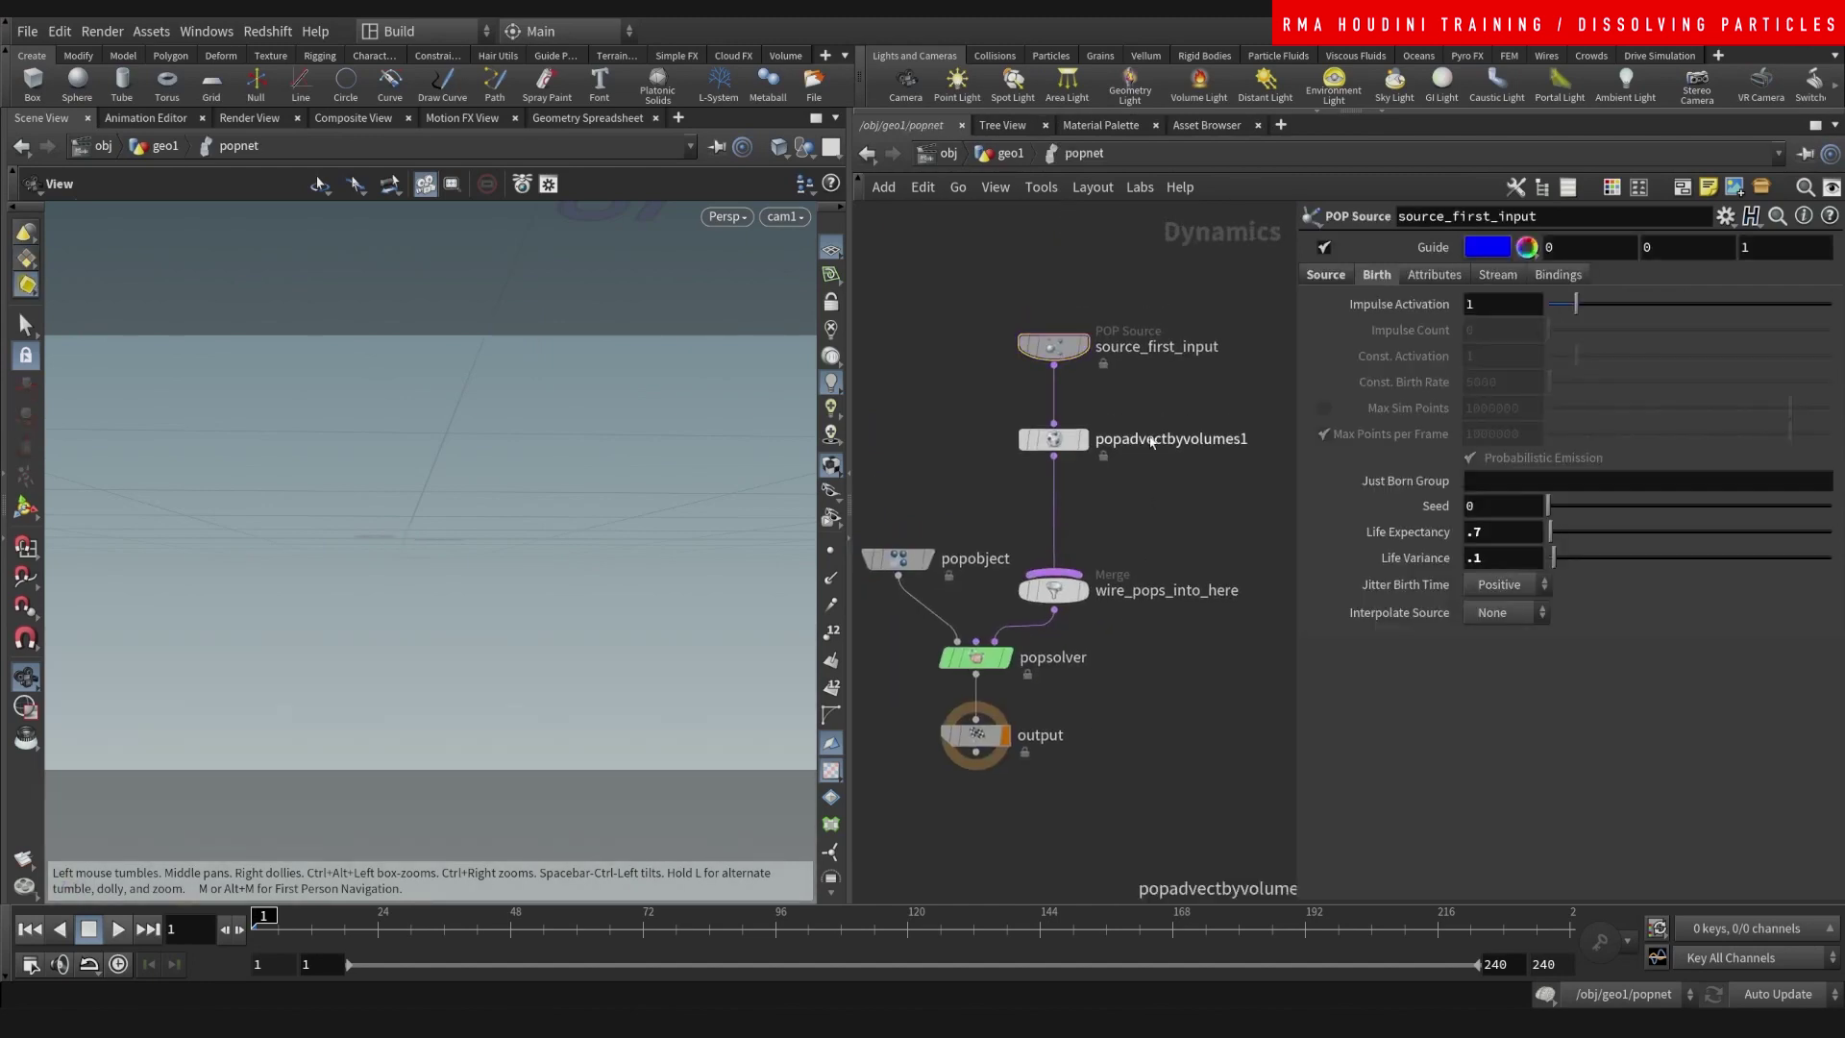
key(Tab)
text(POPD)
key(Return)
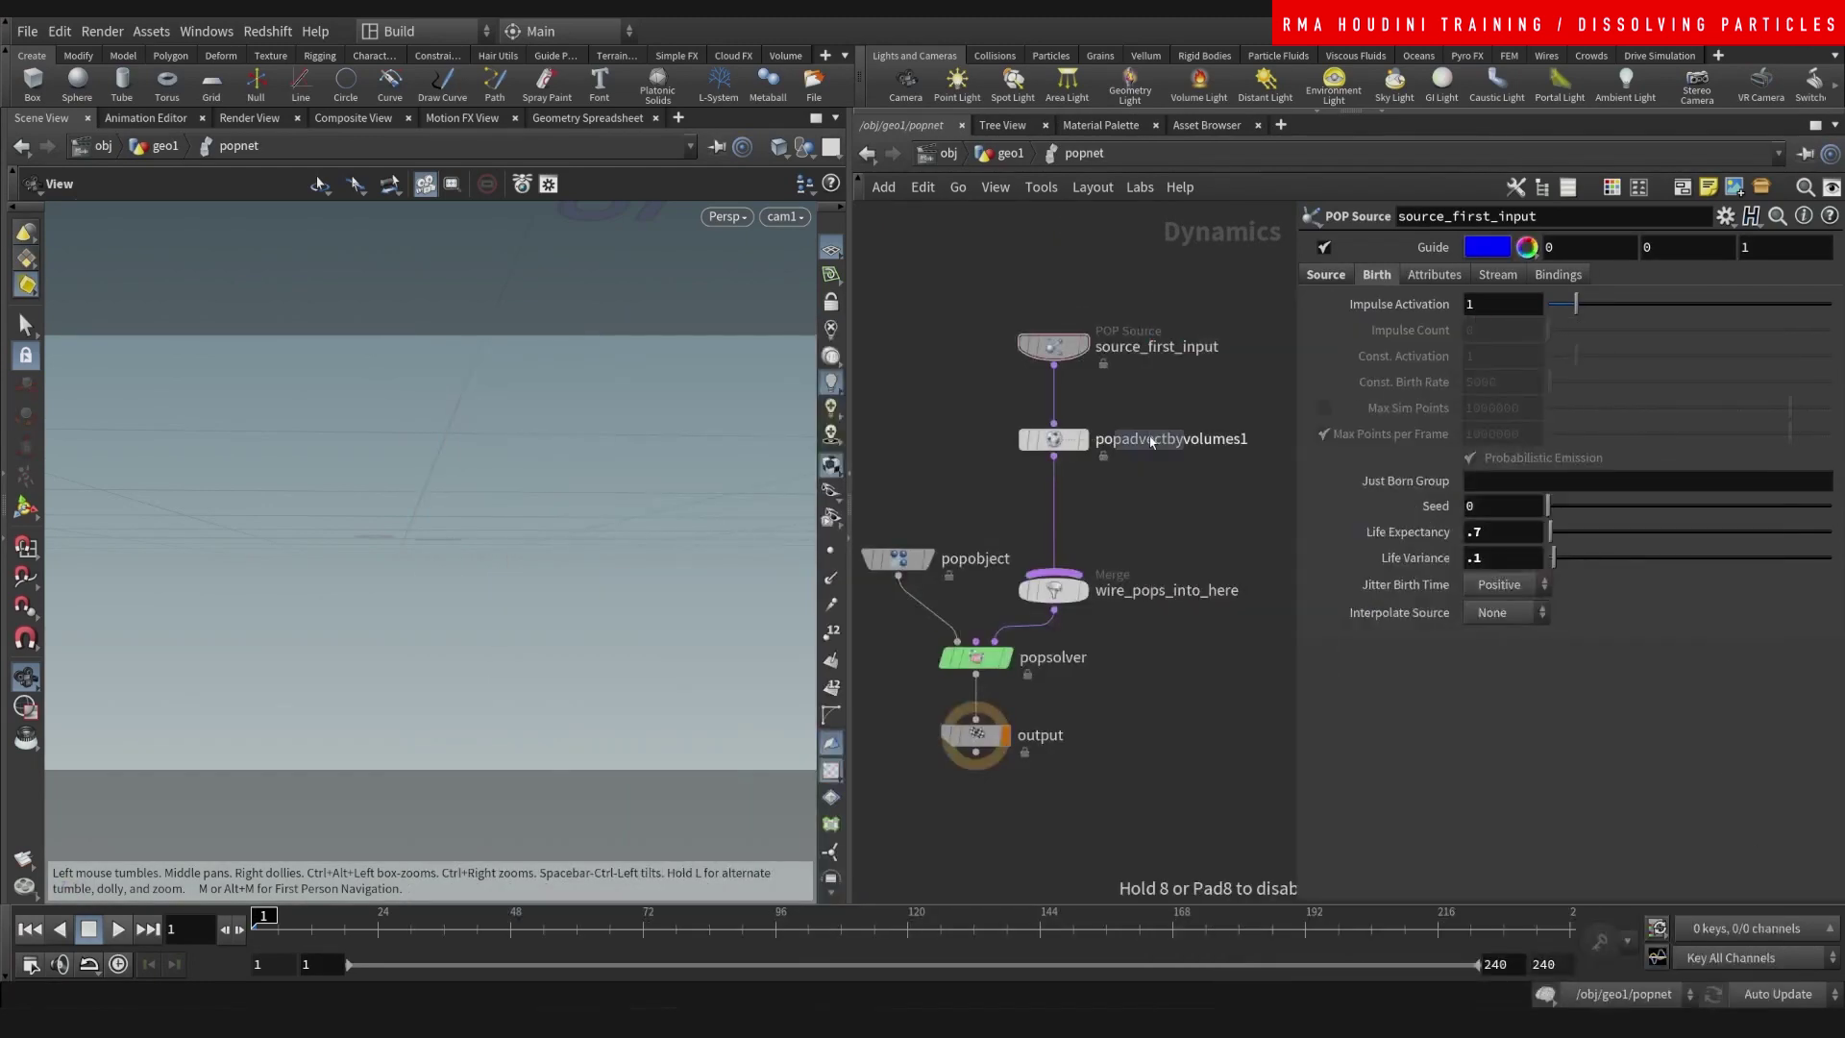
click(1095, 502)
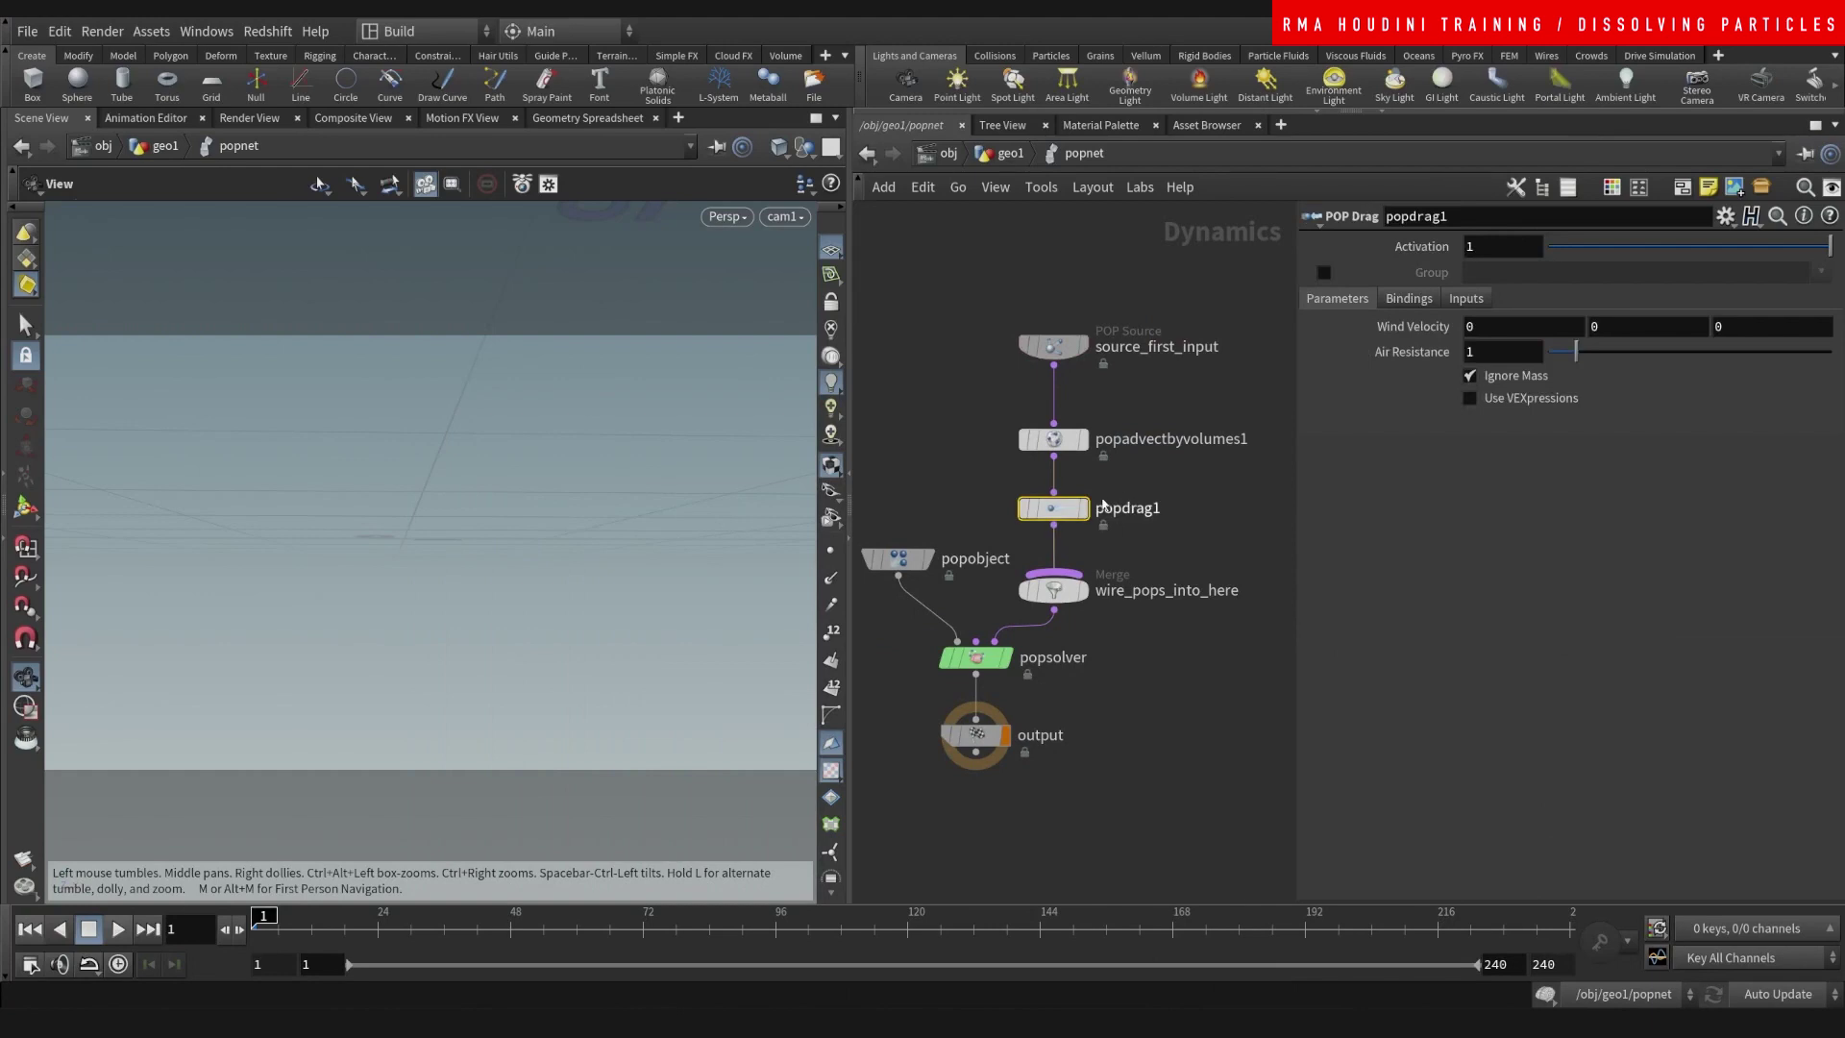
drag(1086, 507, 1105, 511)
click(1509, 400)
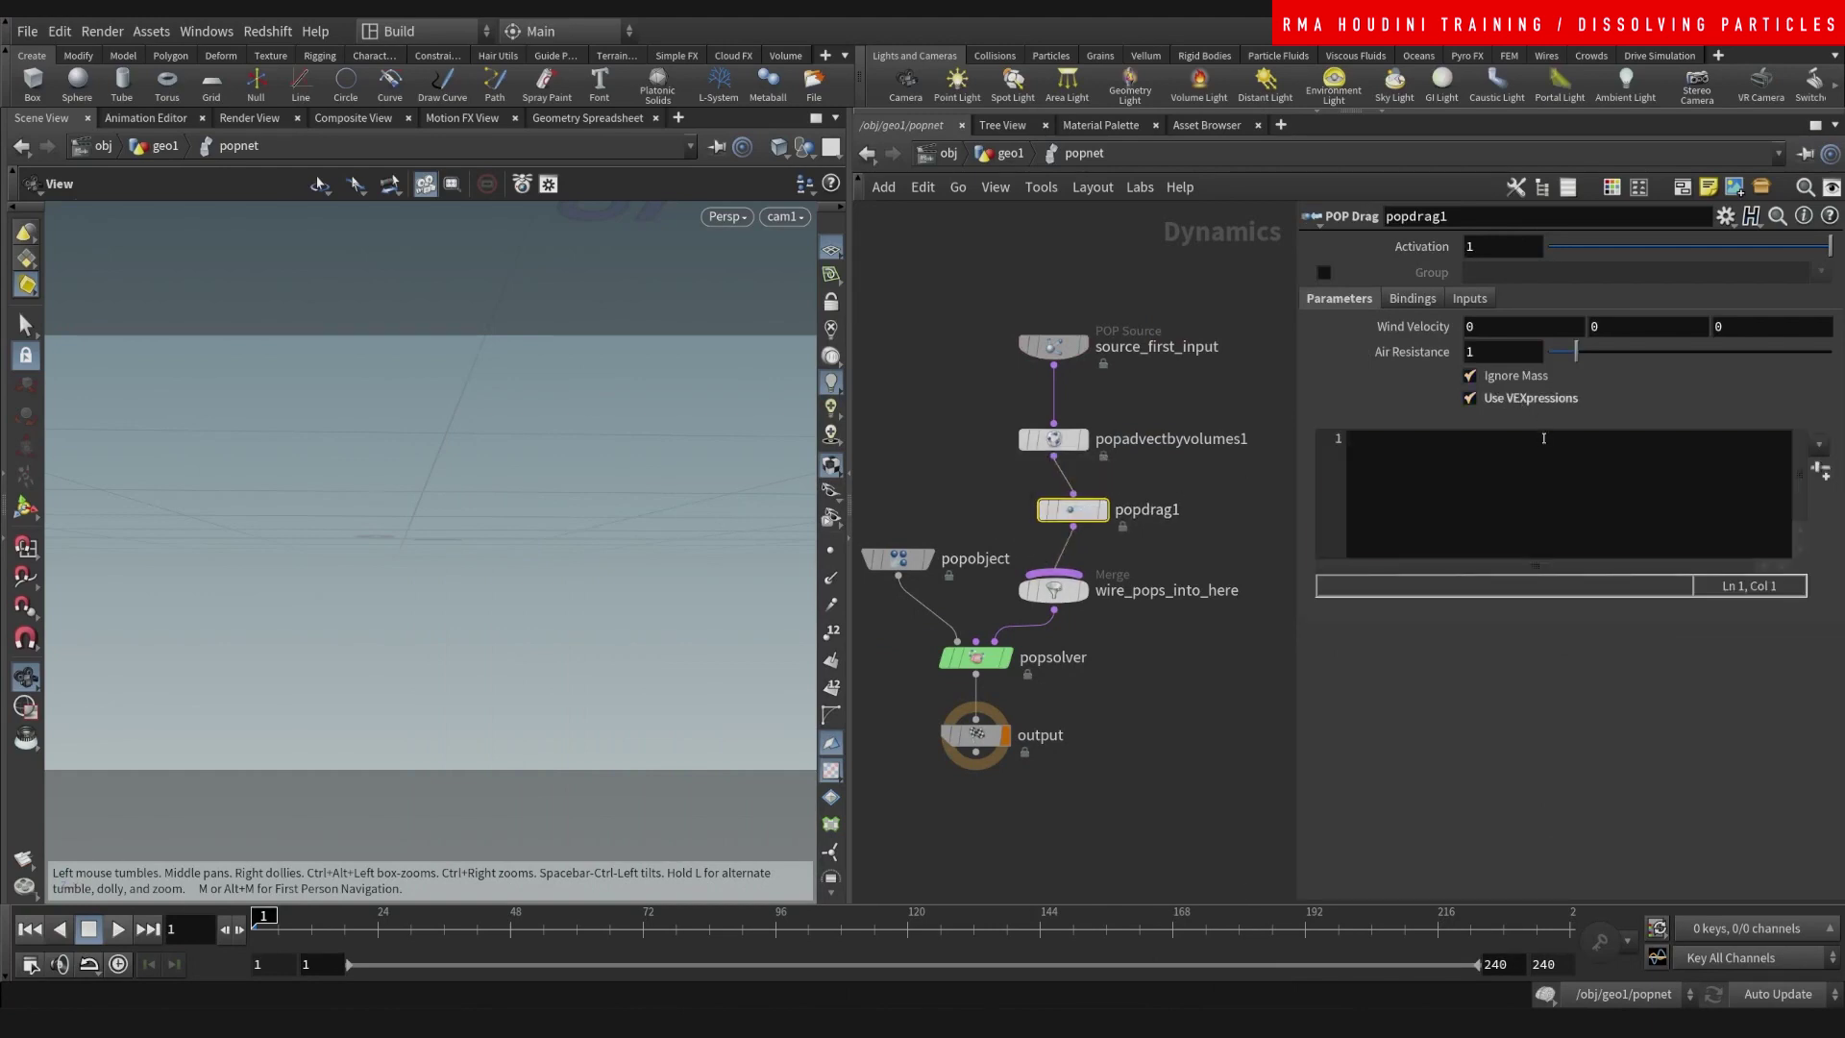
text(AIR)
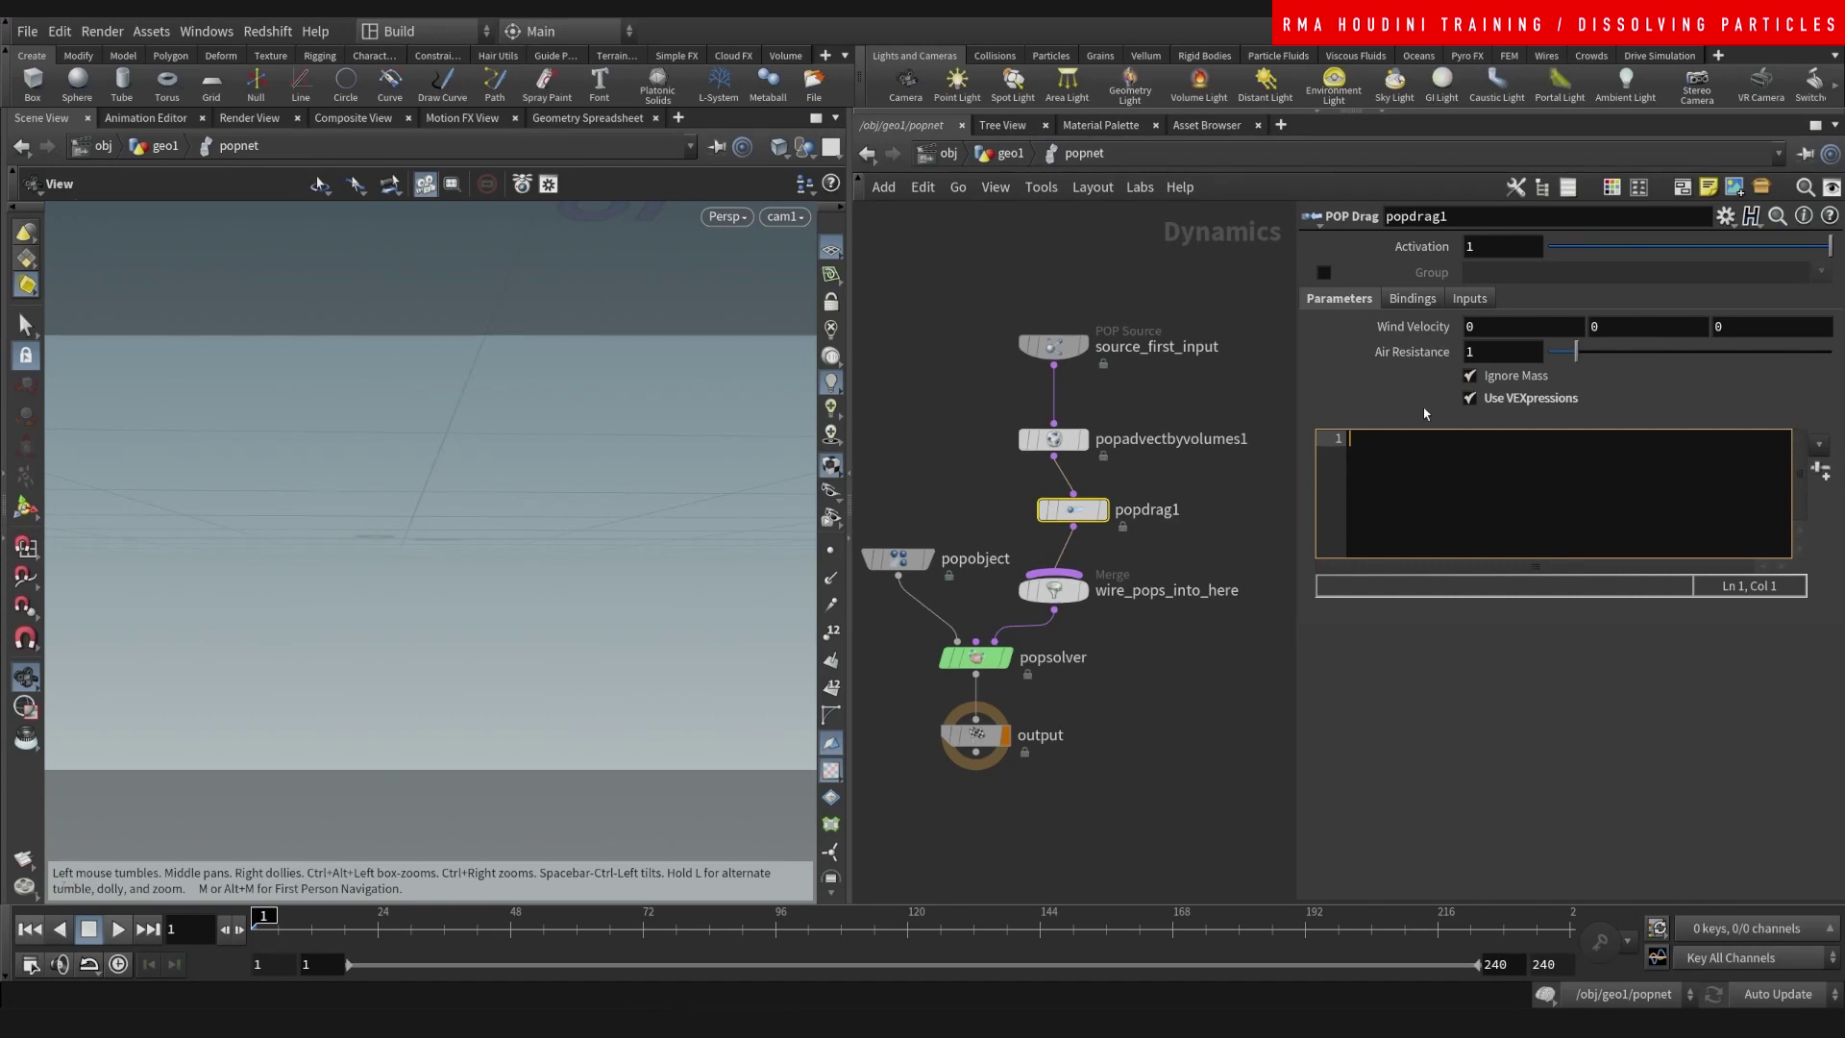
text(airresist =)
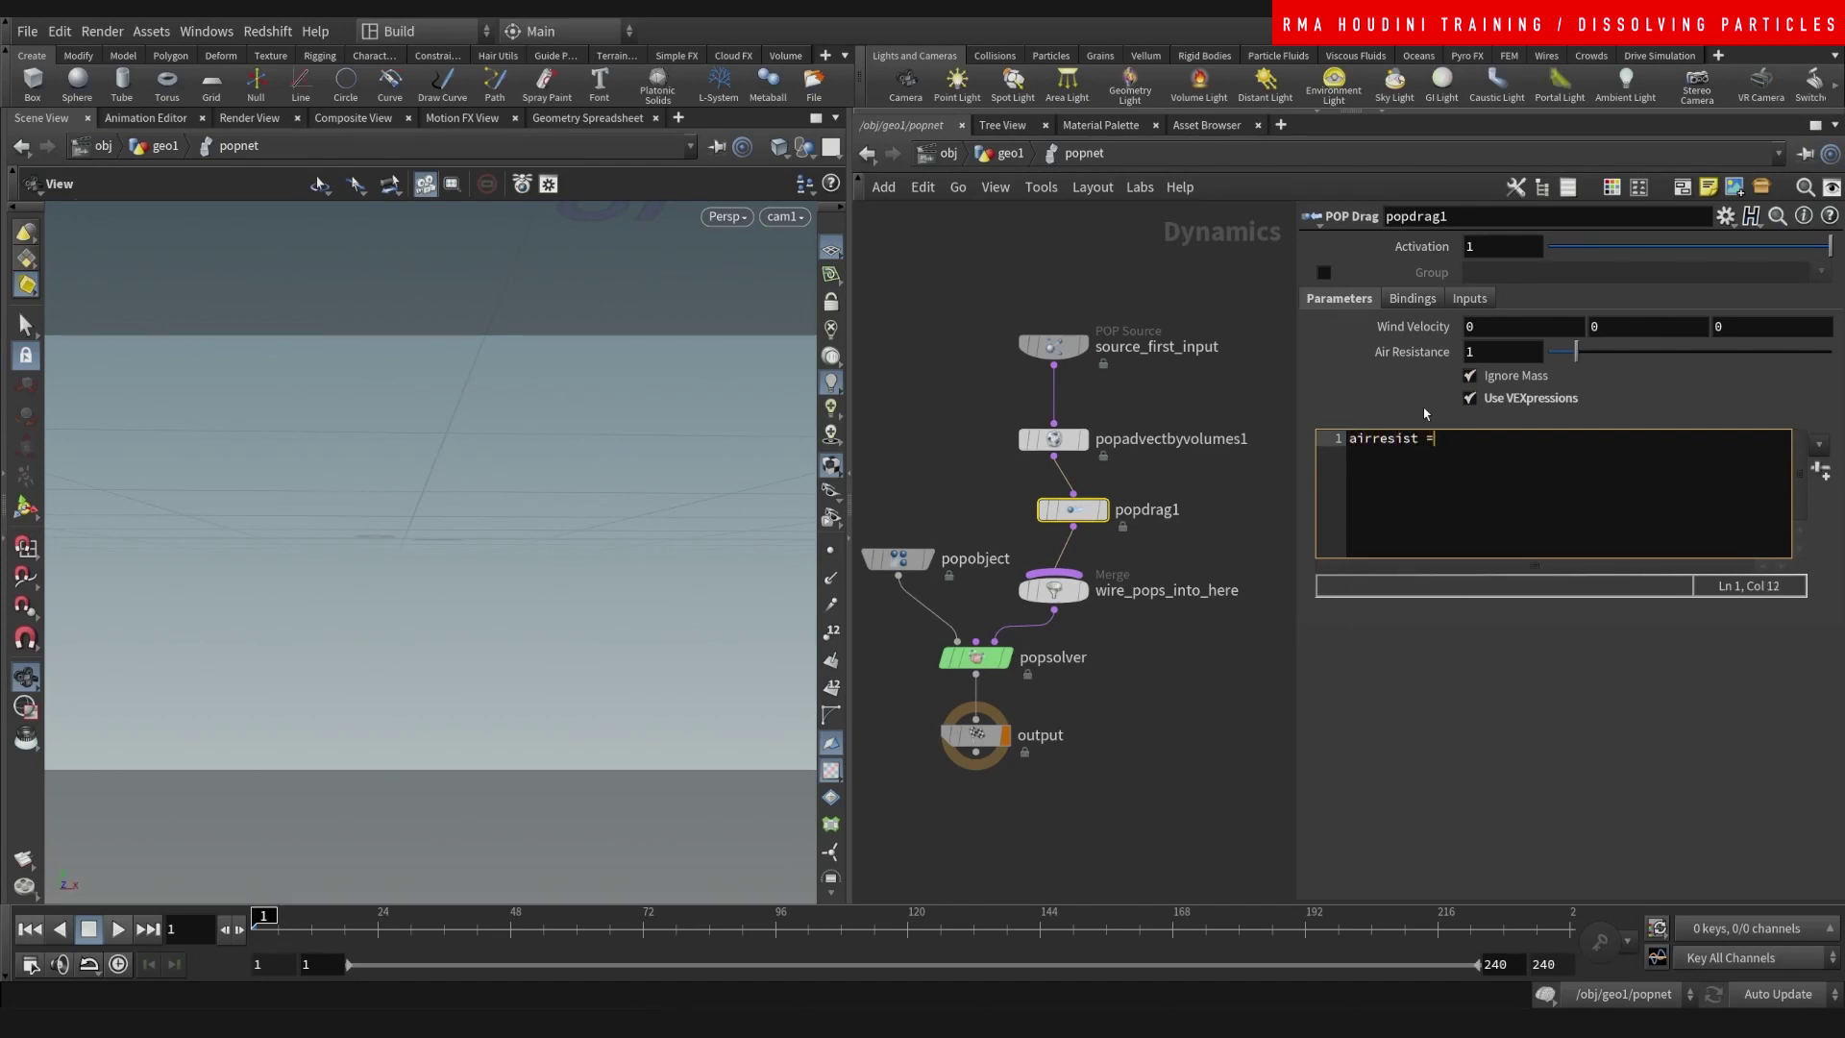
text( fit01(rand)
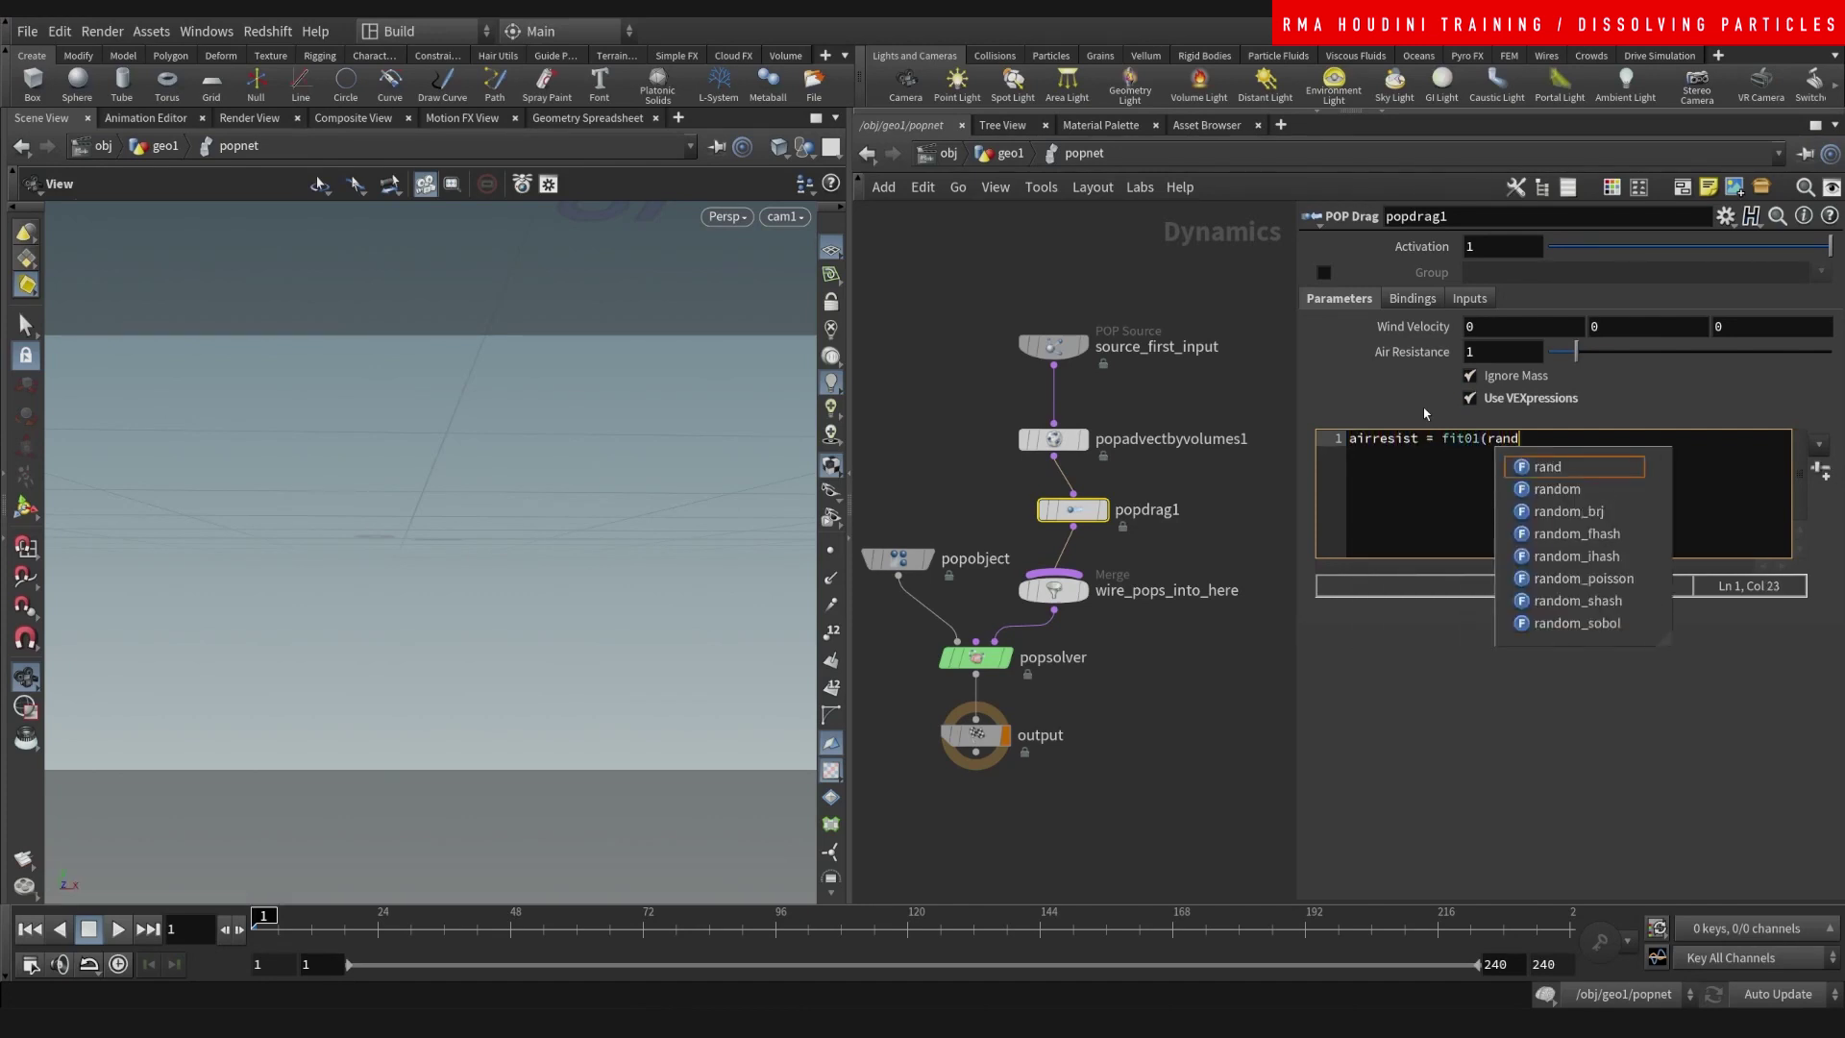
text((@ptnum),0)
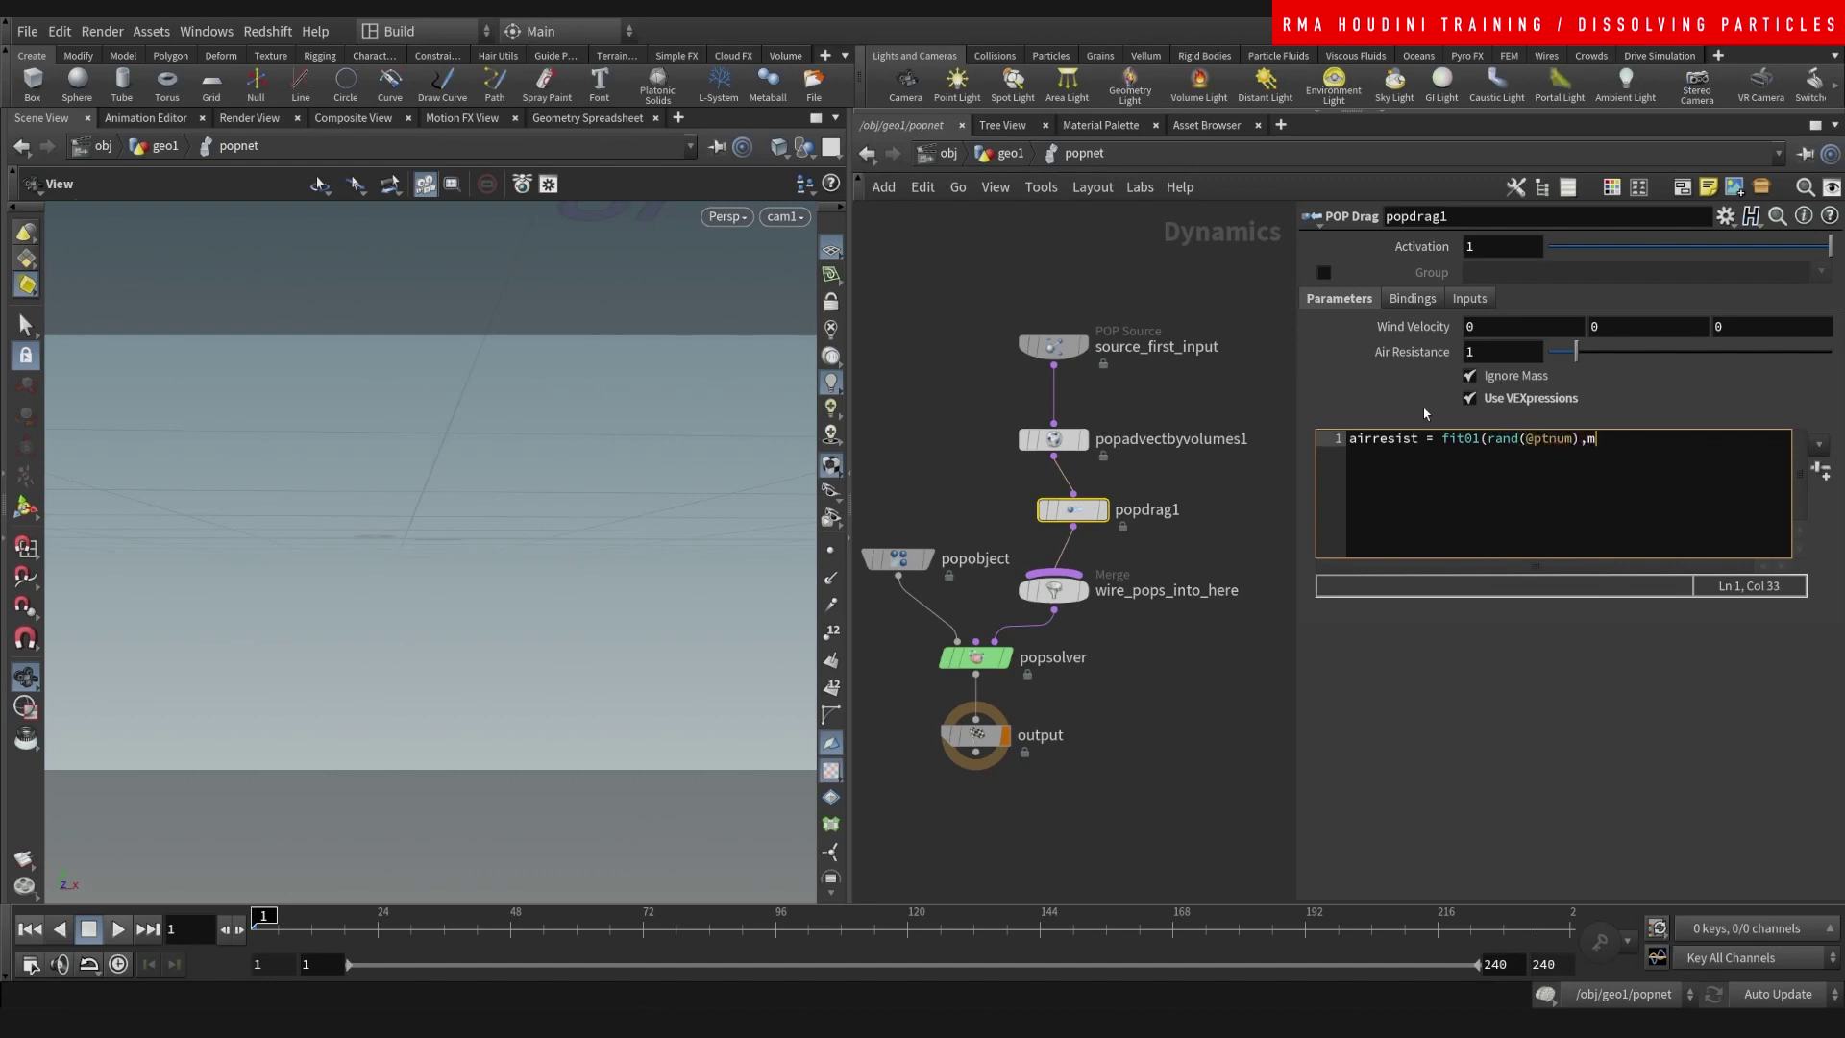
text(,2);)
click(1171, 794)
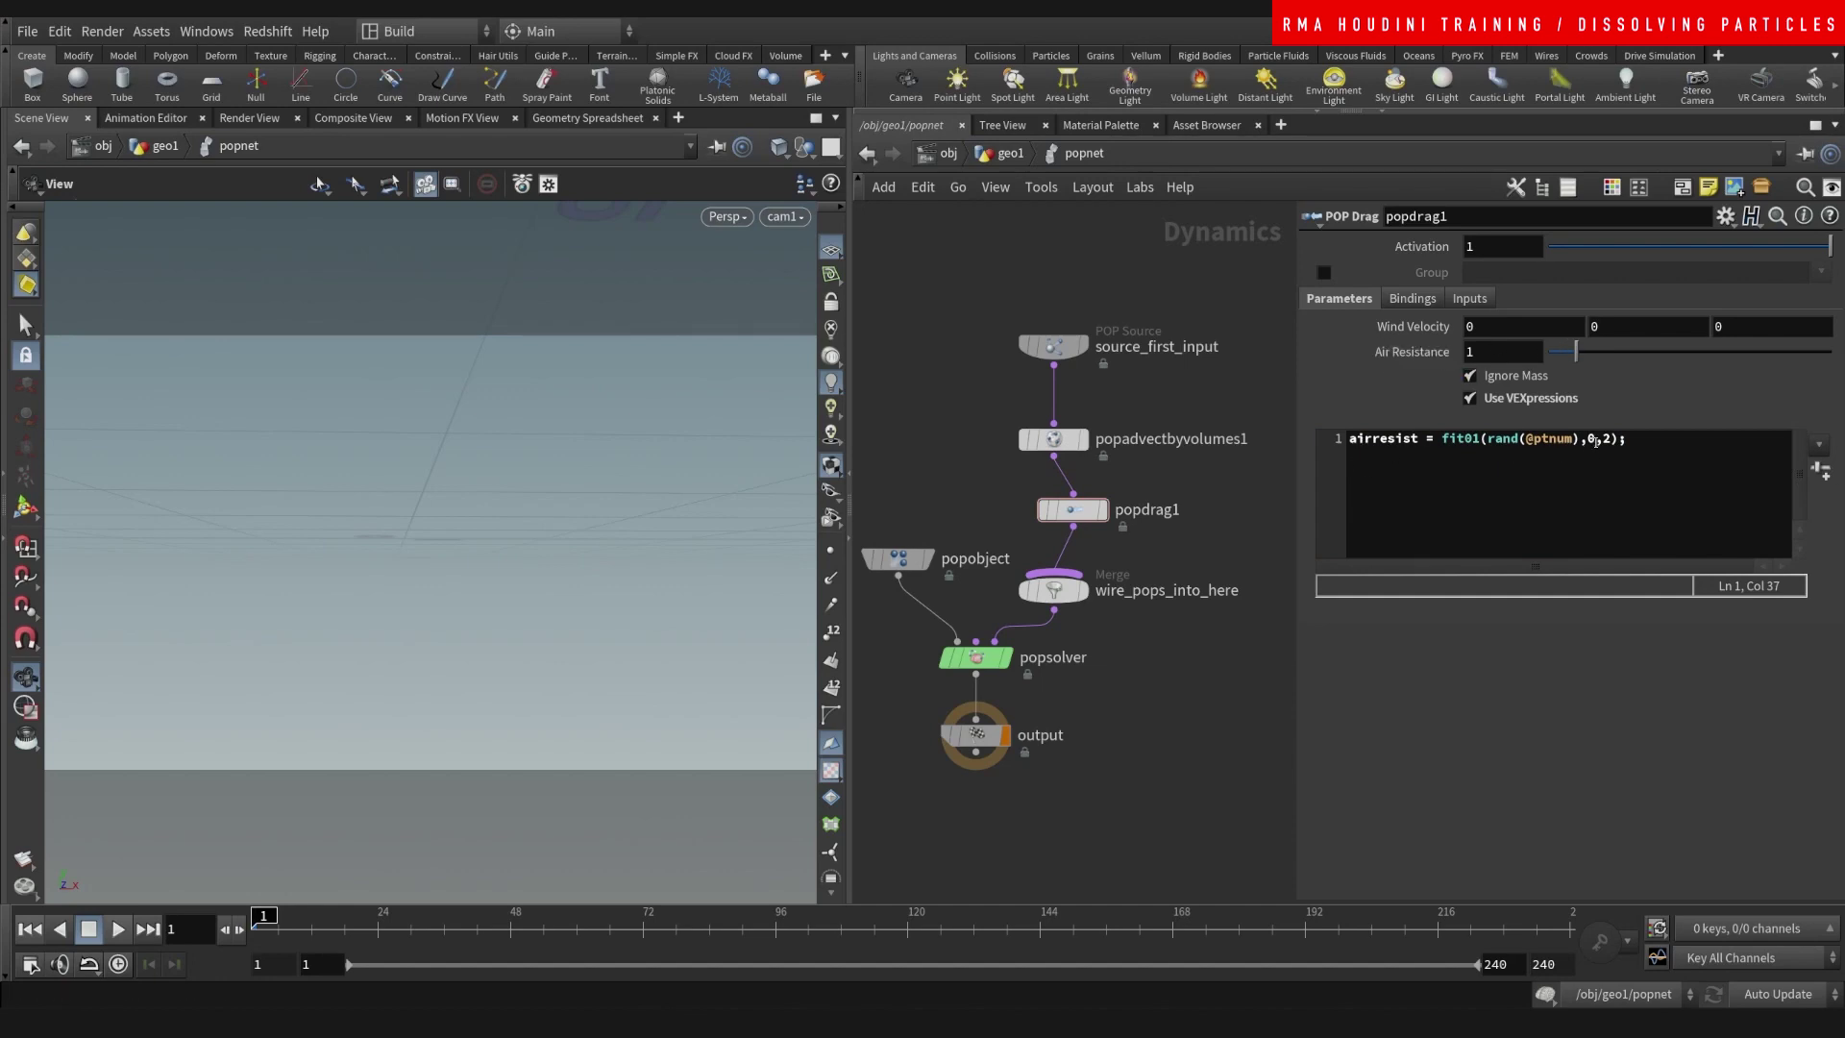
- Play the particle simulation up to about frame 68 and compare a few cached frames
click(117, 928)
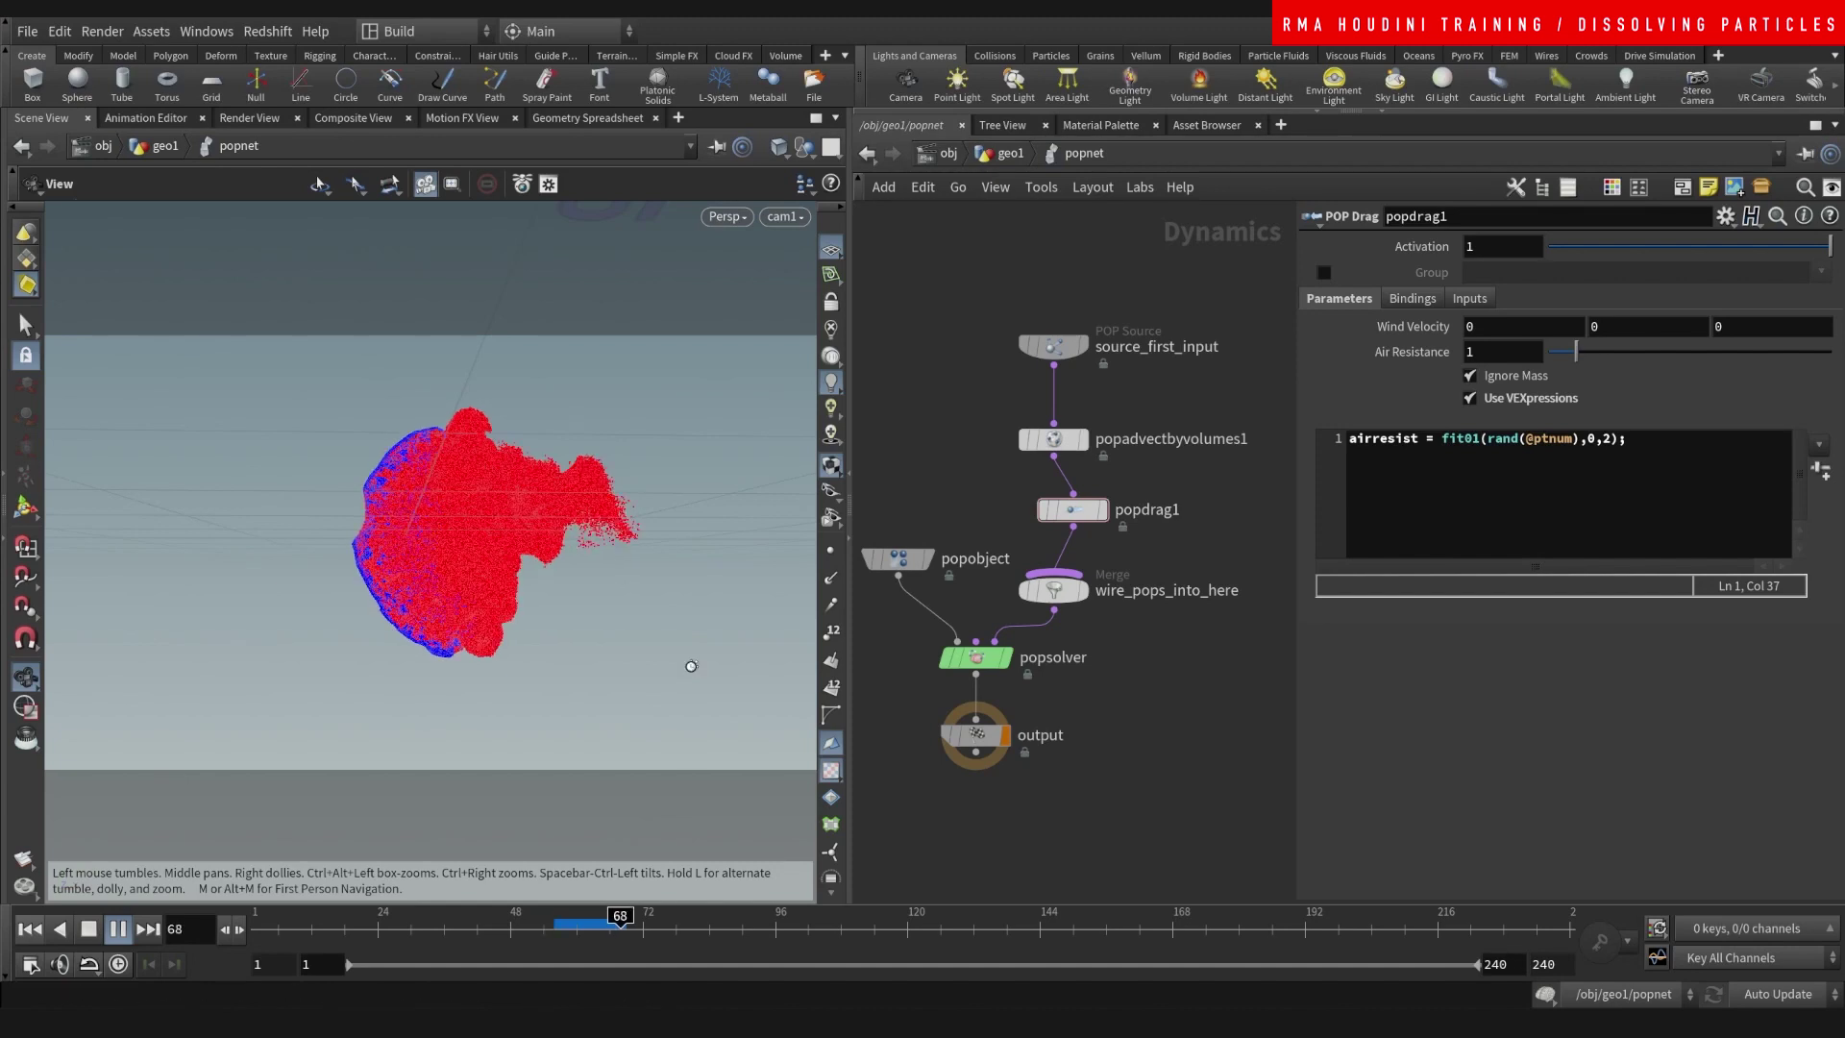
click(598, 926)
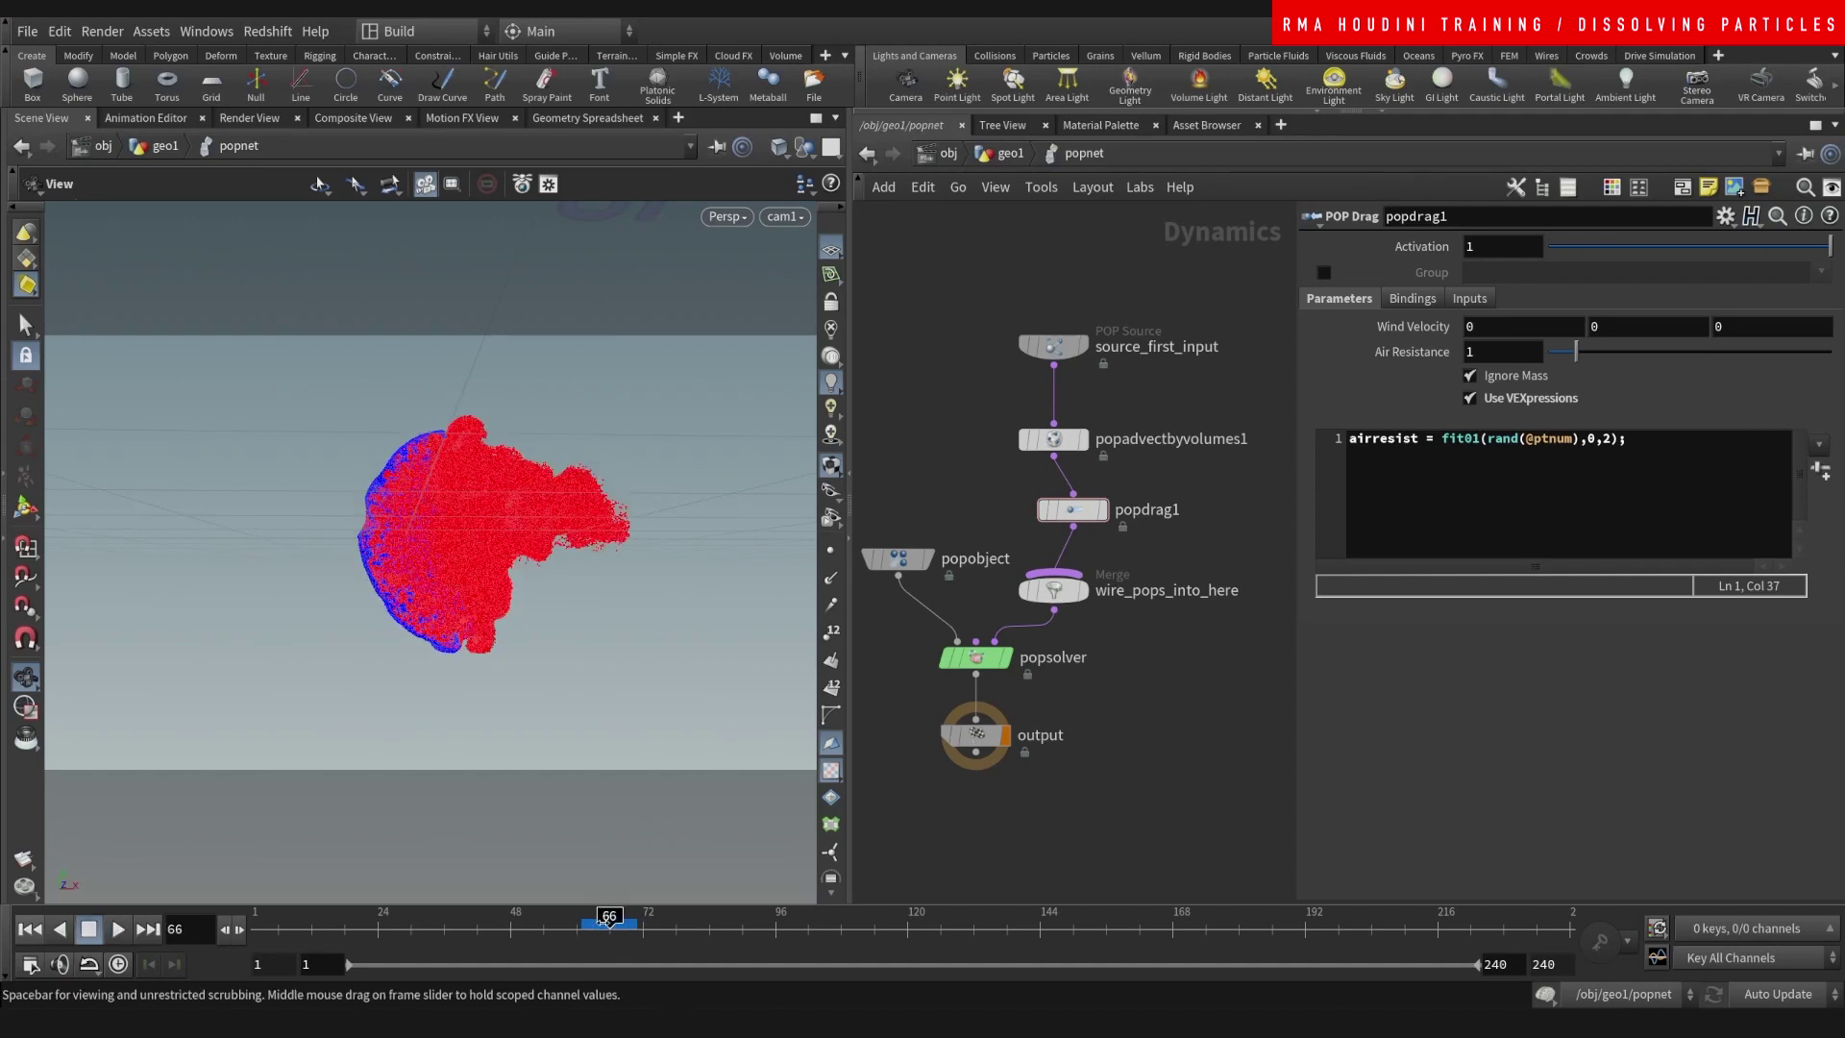
drag(602, 923, 618, 924)
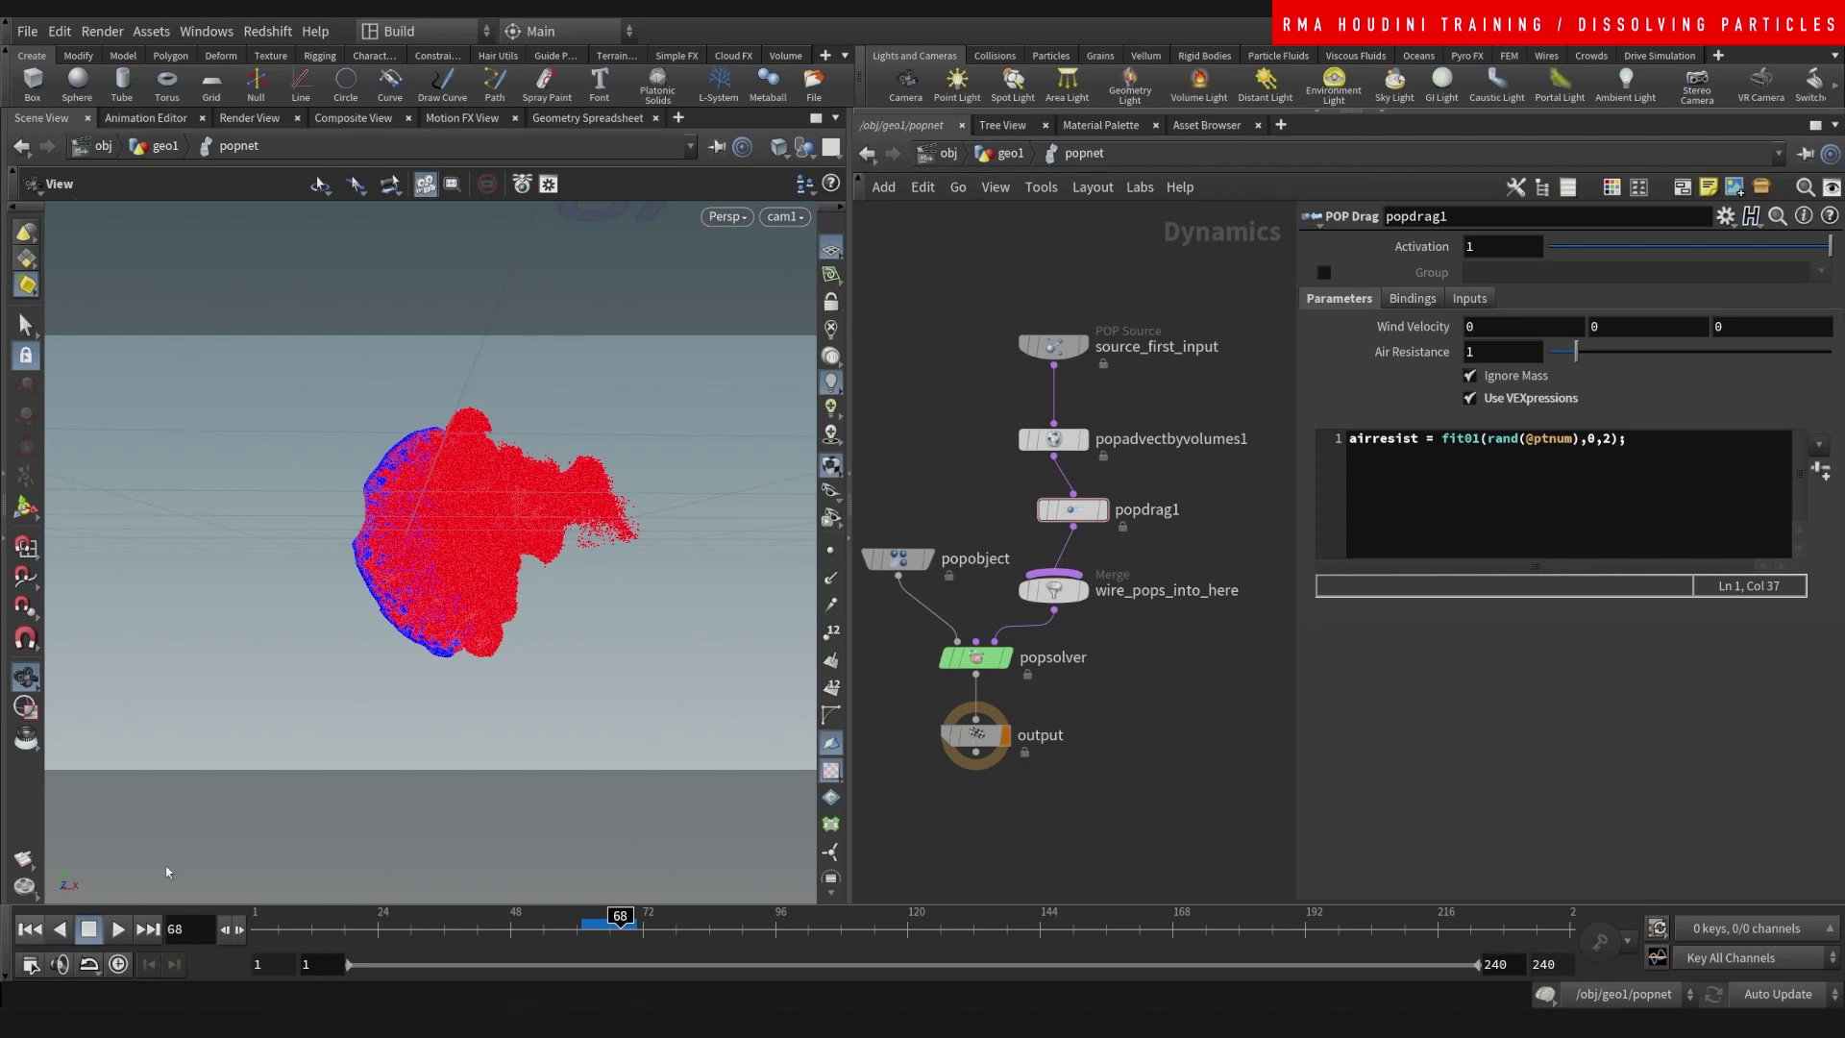
- Lower the maximum of the fit01 range in popdrag1's expression to 1 and rewind to frame 1
double_click(1606, 439)
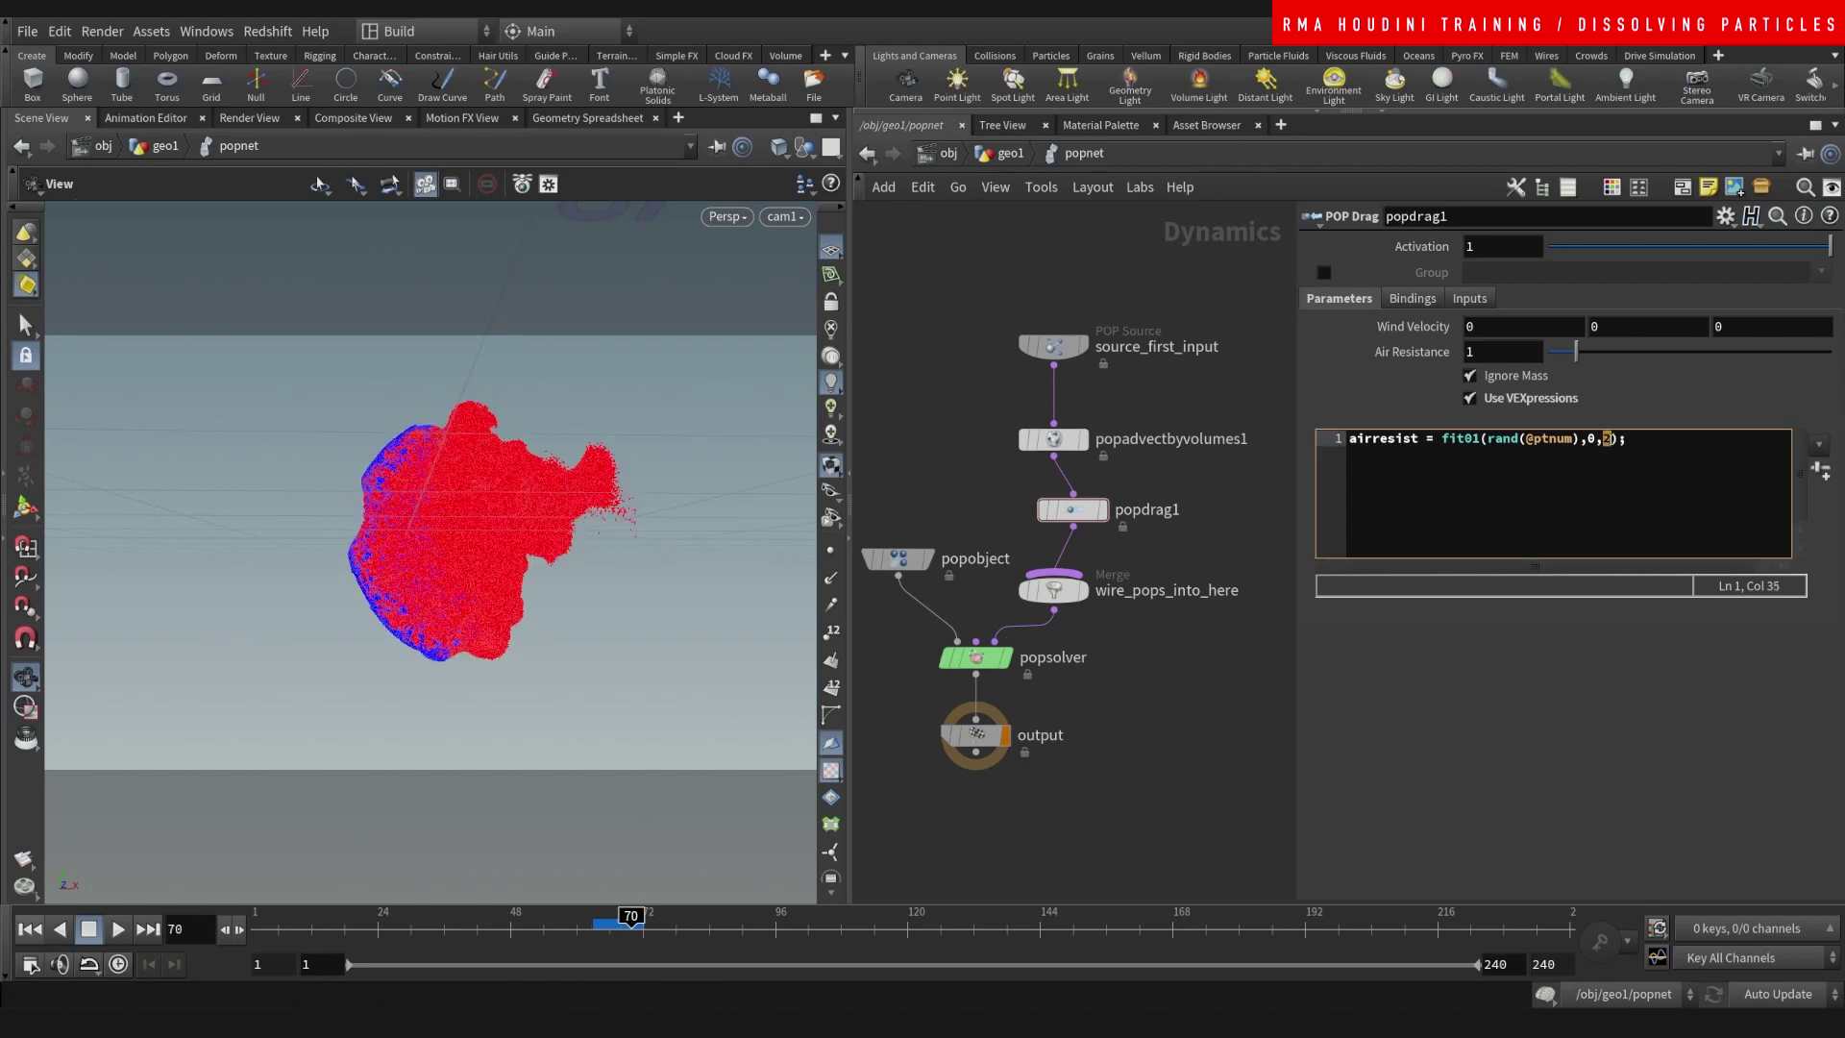
click(28, 937)
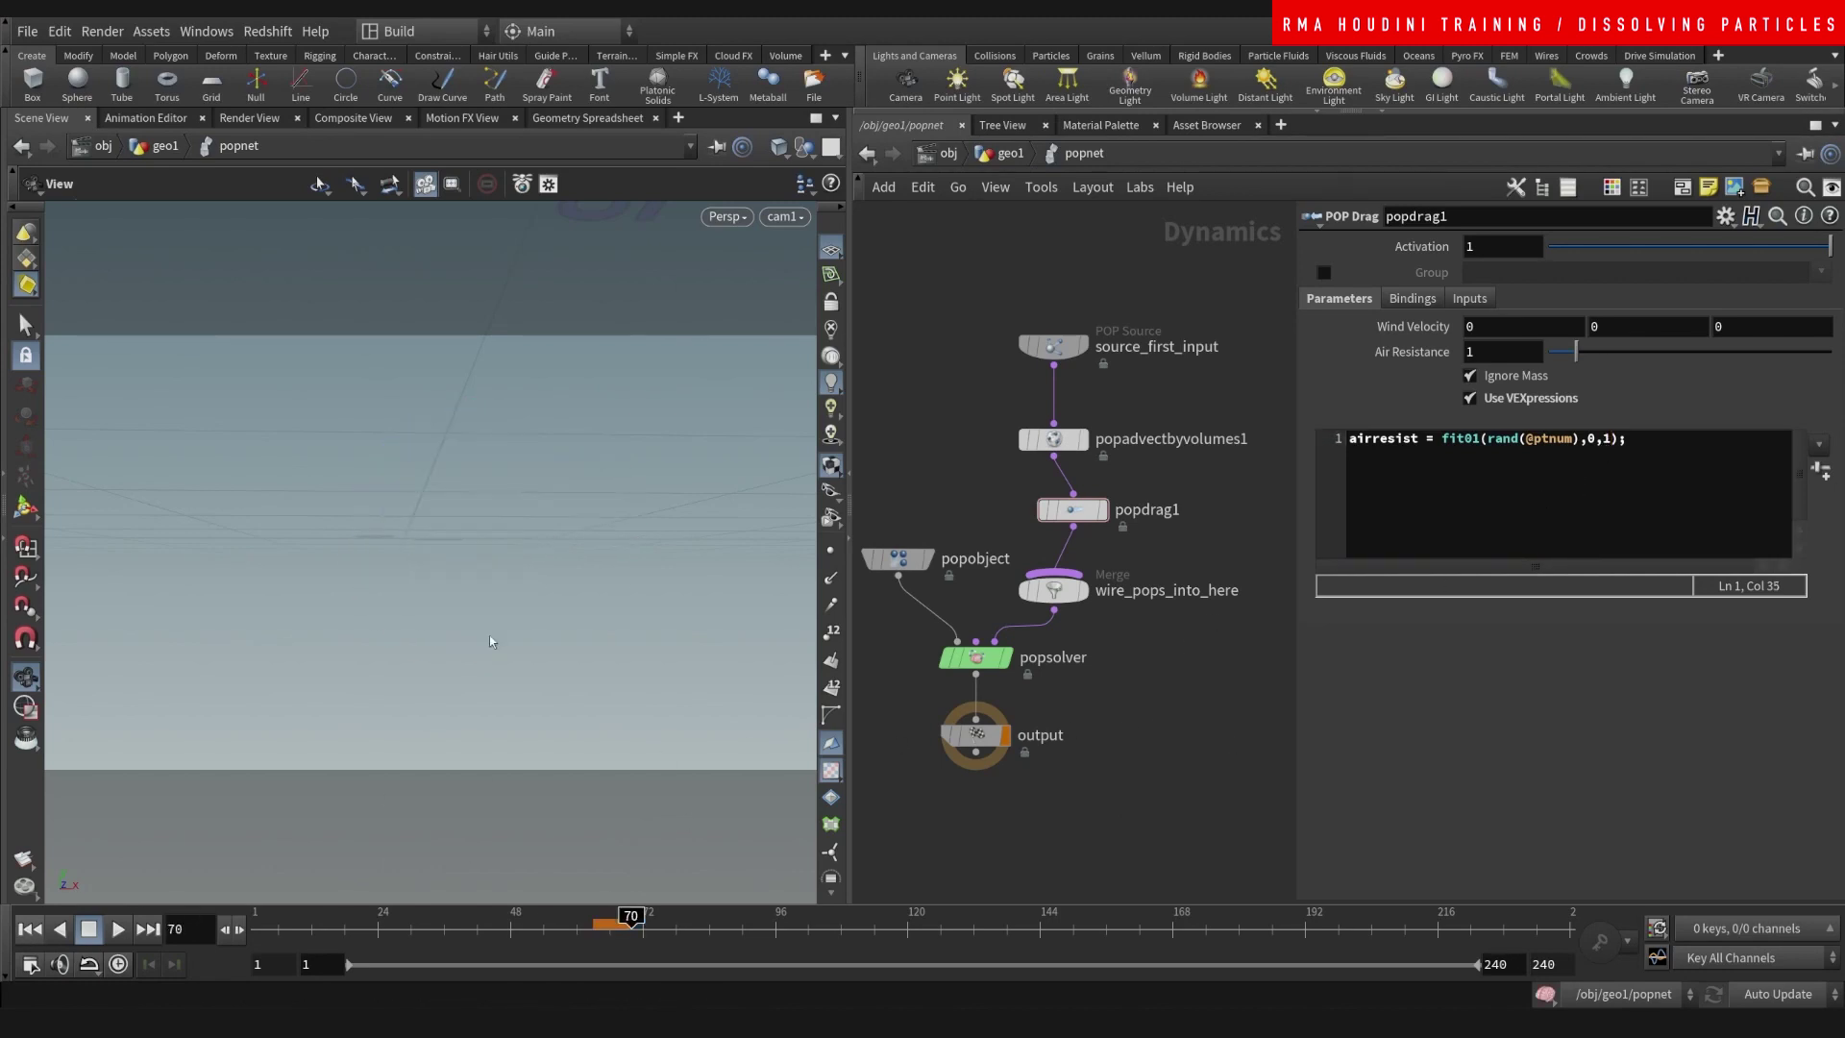
- Go up to geo1, duplicate the pyro File Cache below popnet, and wire popnet's output into the copy
click(1008, 154)
middle_drag(1161, 598, 1188, 509)
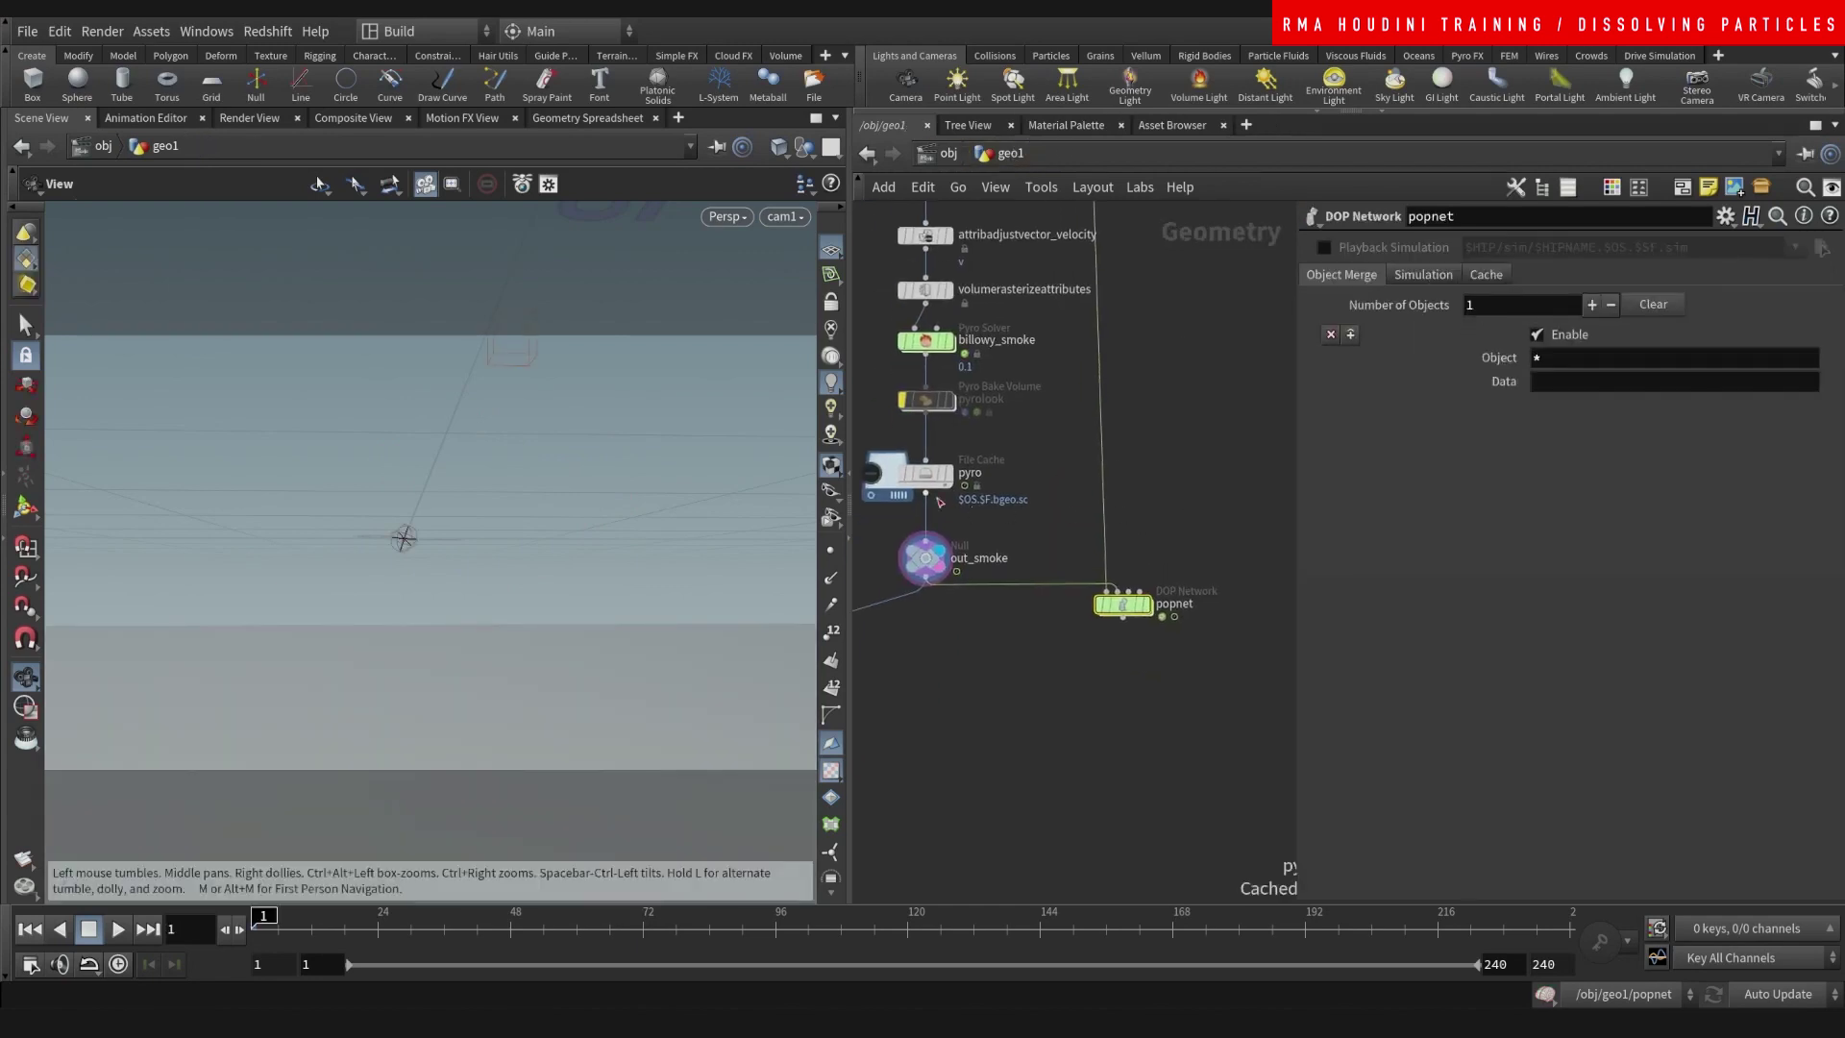
alt+drag(981, 540, 1146, 715)
scroll(1158, 652, up, 2)
drag(1108, 604, 1127, 706)
- Rename the copied File Cache advected_particles and save its frames to disk
click(1186, 701)
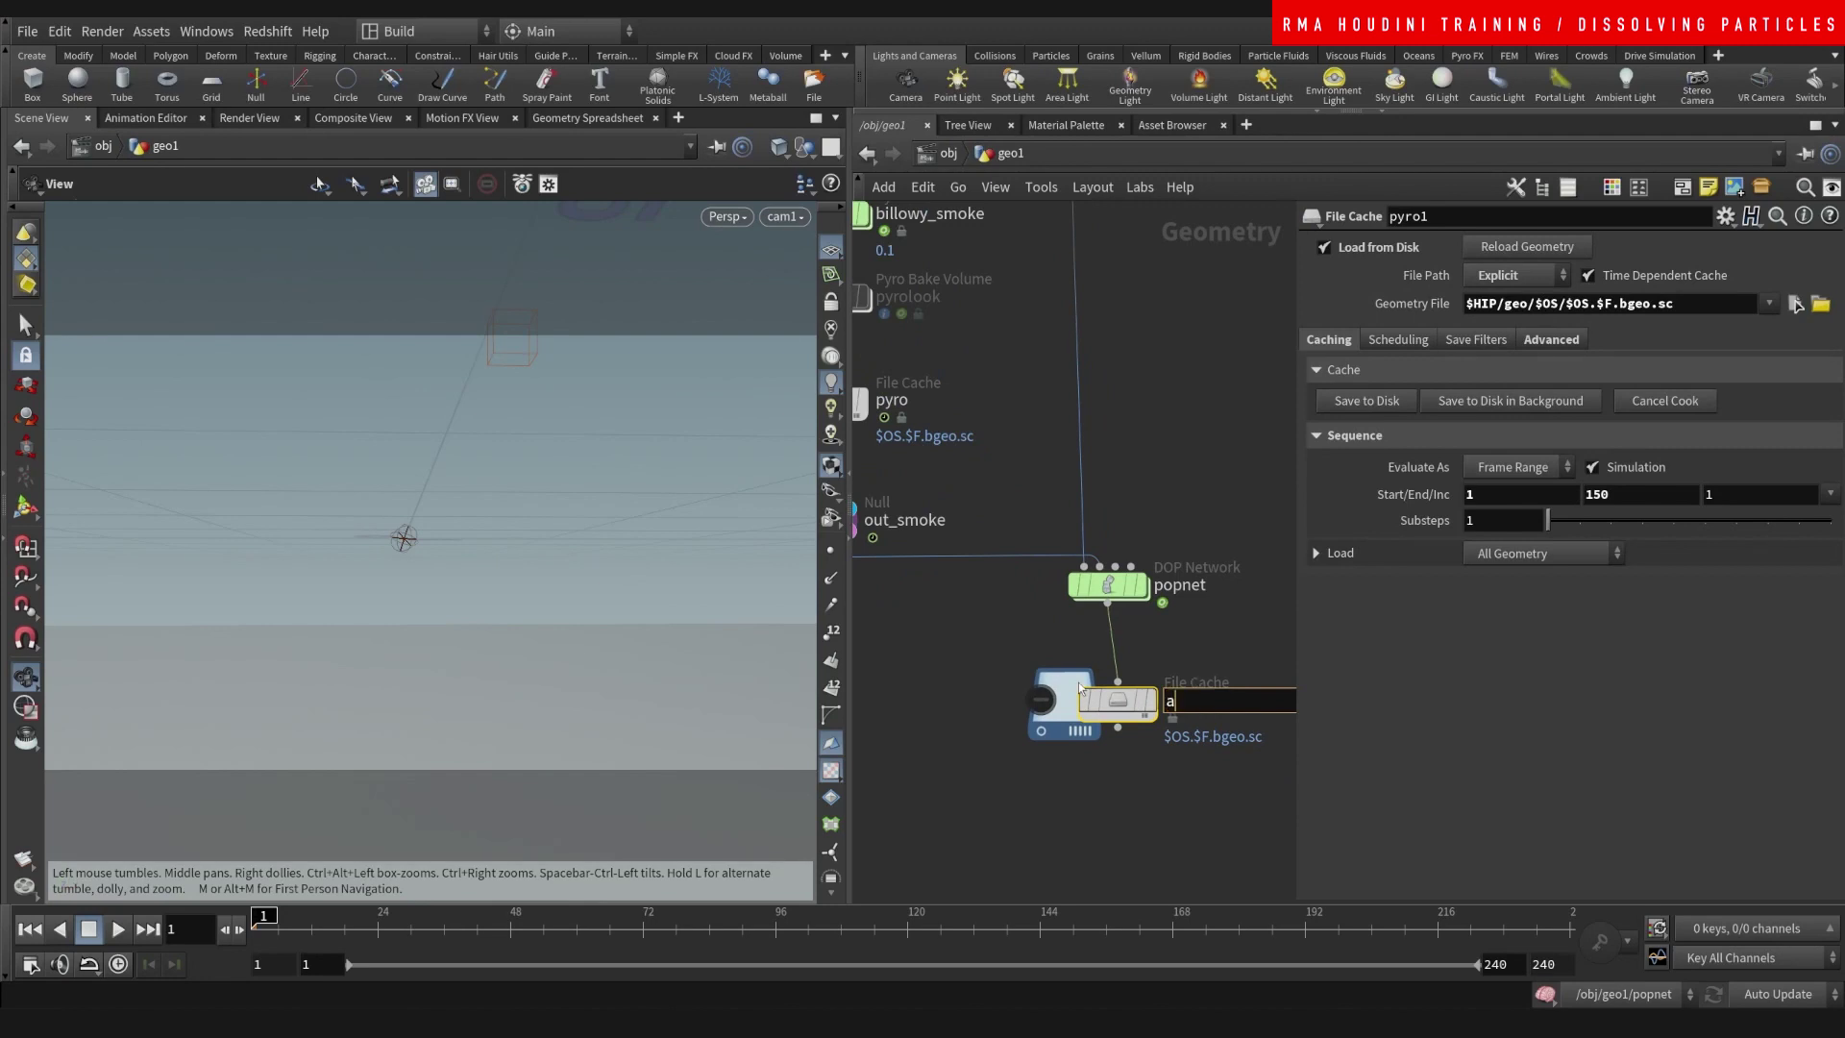
text(advected_particles)
key(Return)
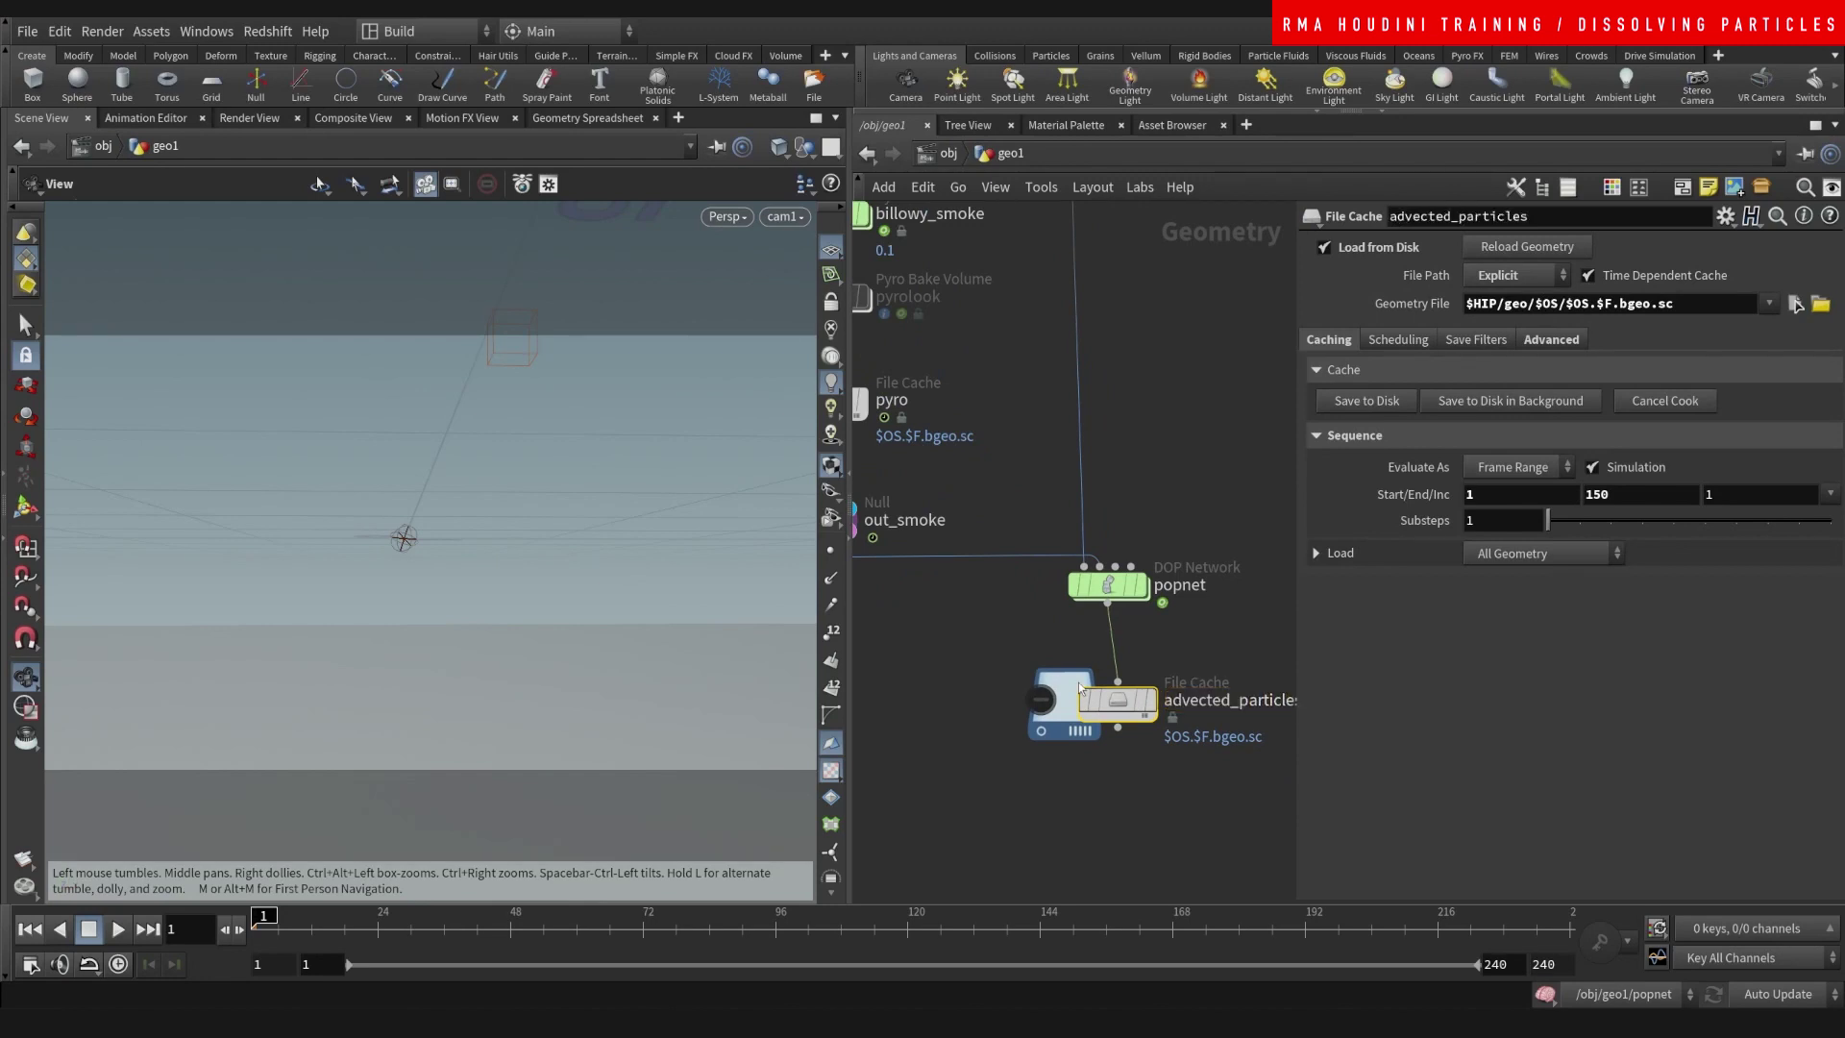
click(1366, 402)
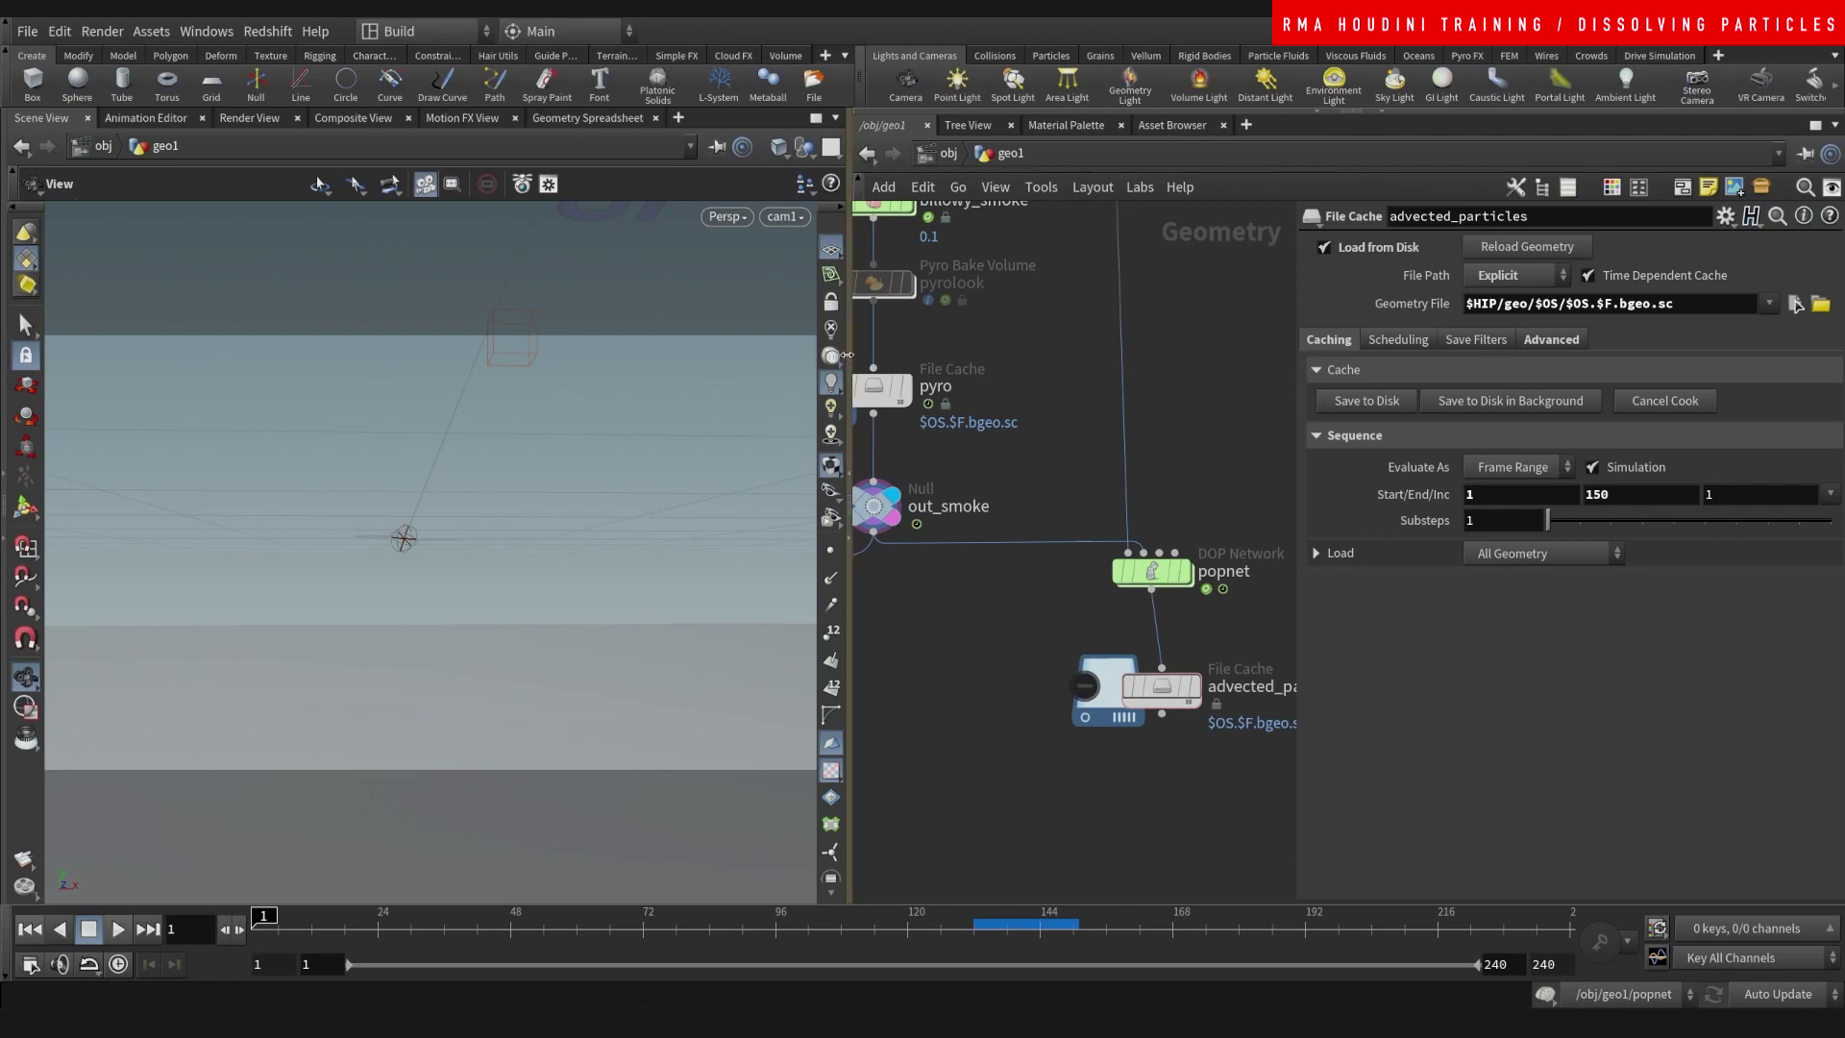
- Widen the network view, display advected_particles, and inspect the cached particles around frames 73, 101, 114 and 67
drag(850, 358, 690, 369)
middle_drag(943, 658, 950, 555)
click(1124, 585)
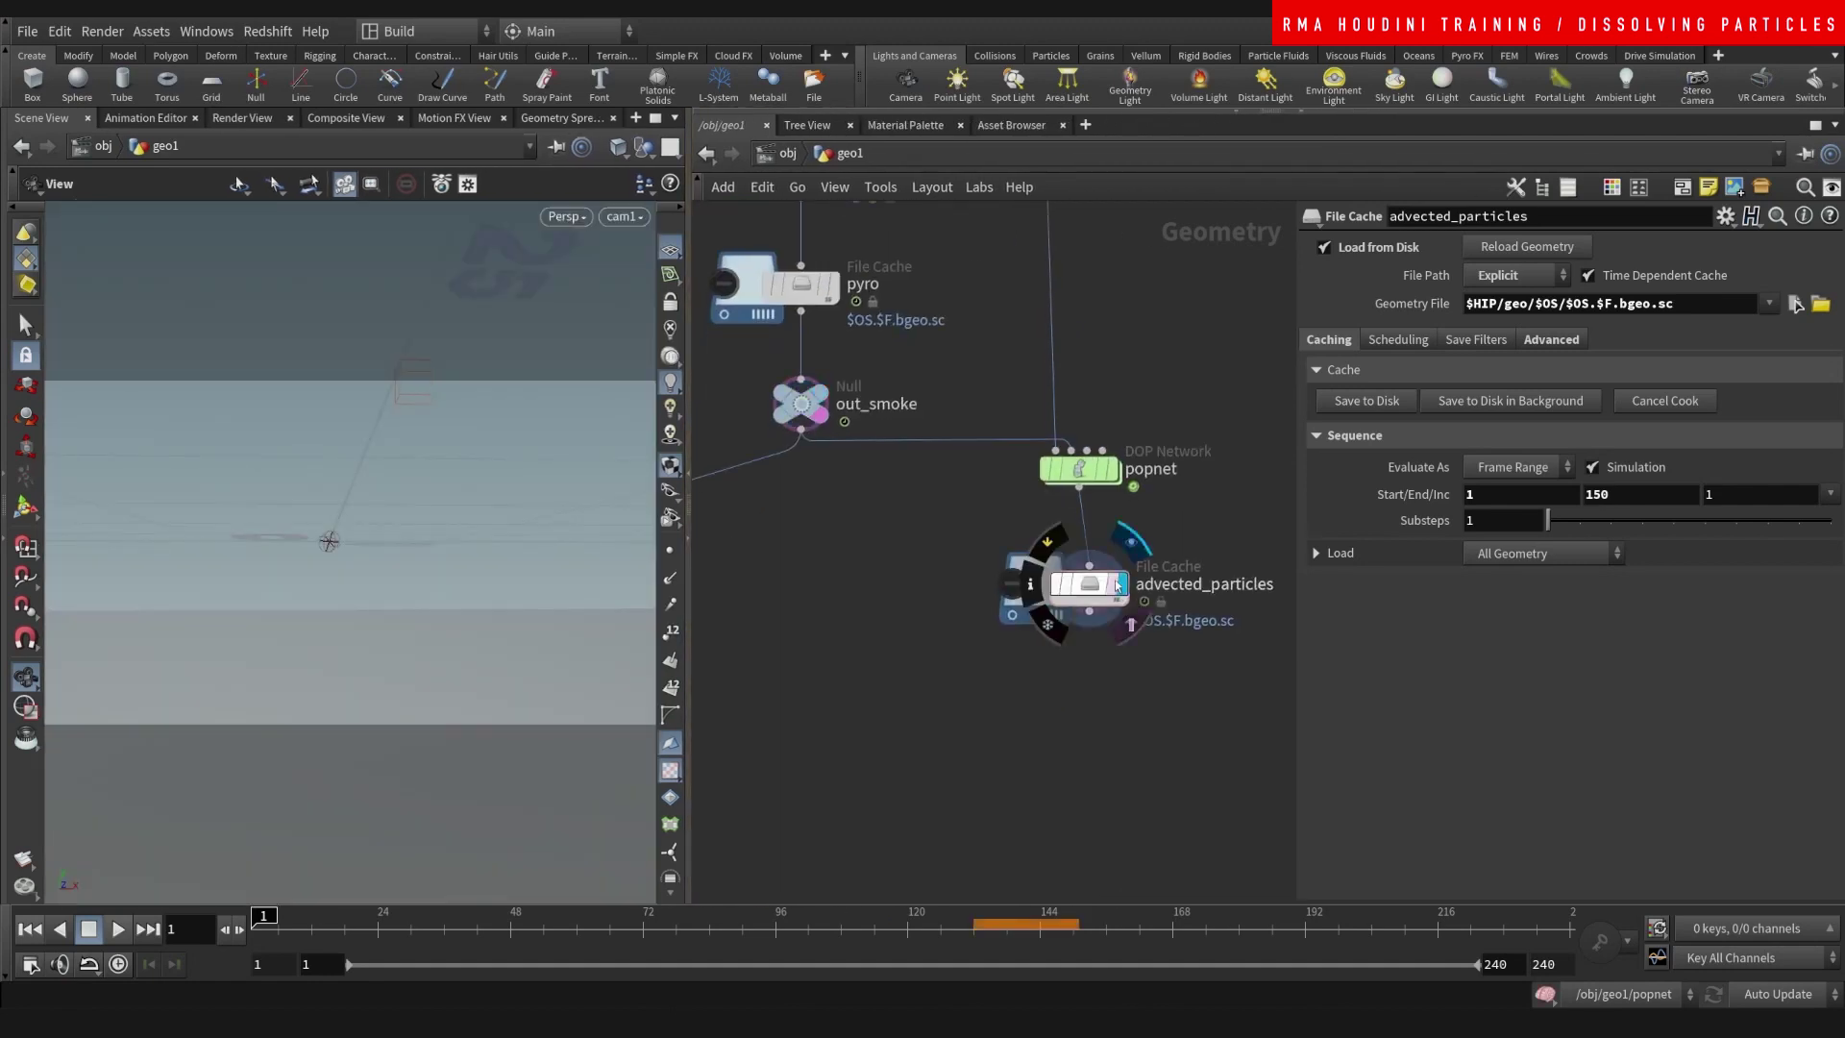
drag(365, 930, 650, 918)
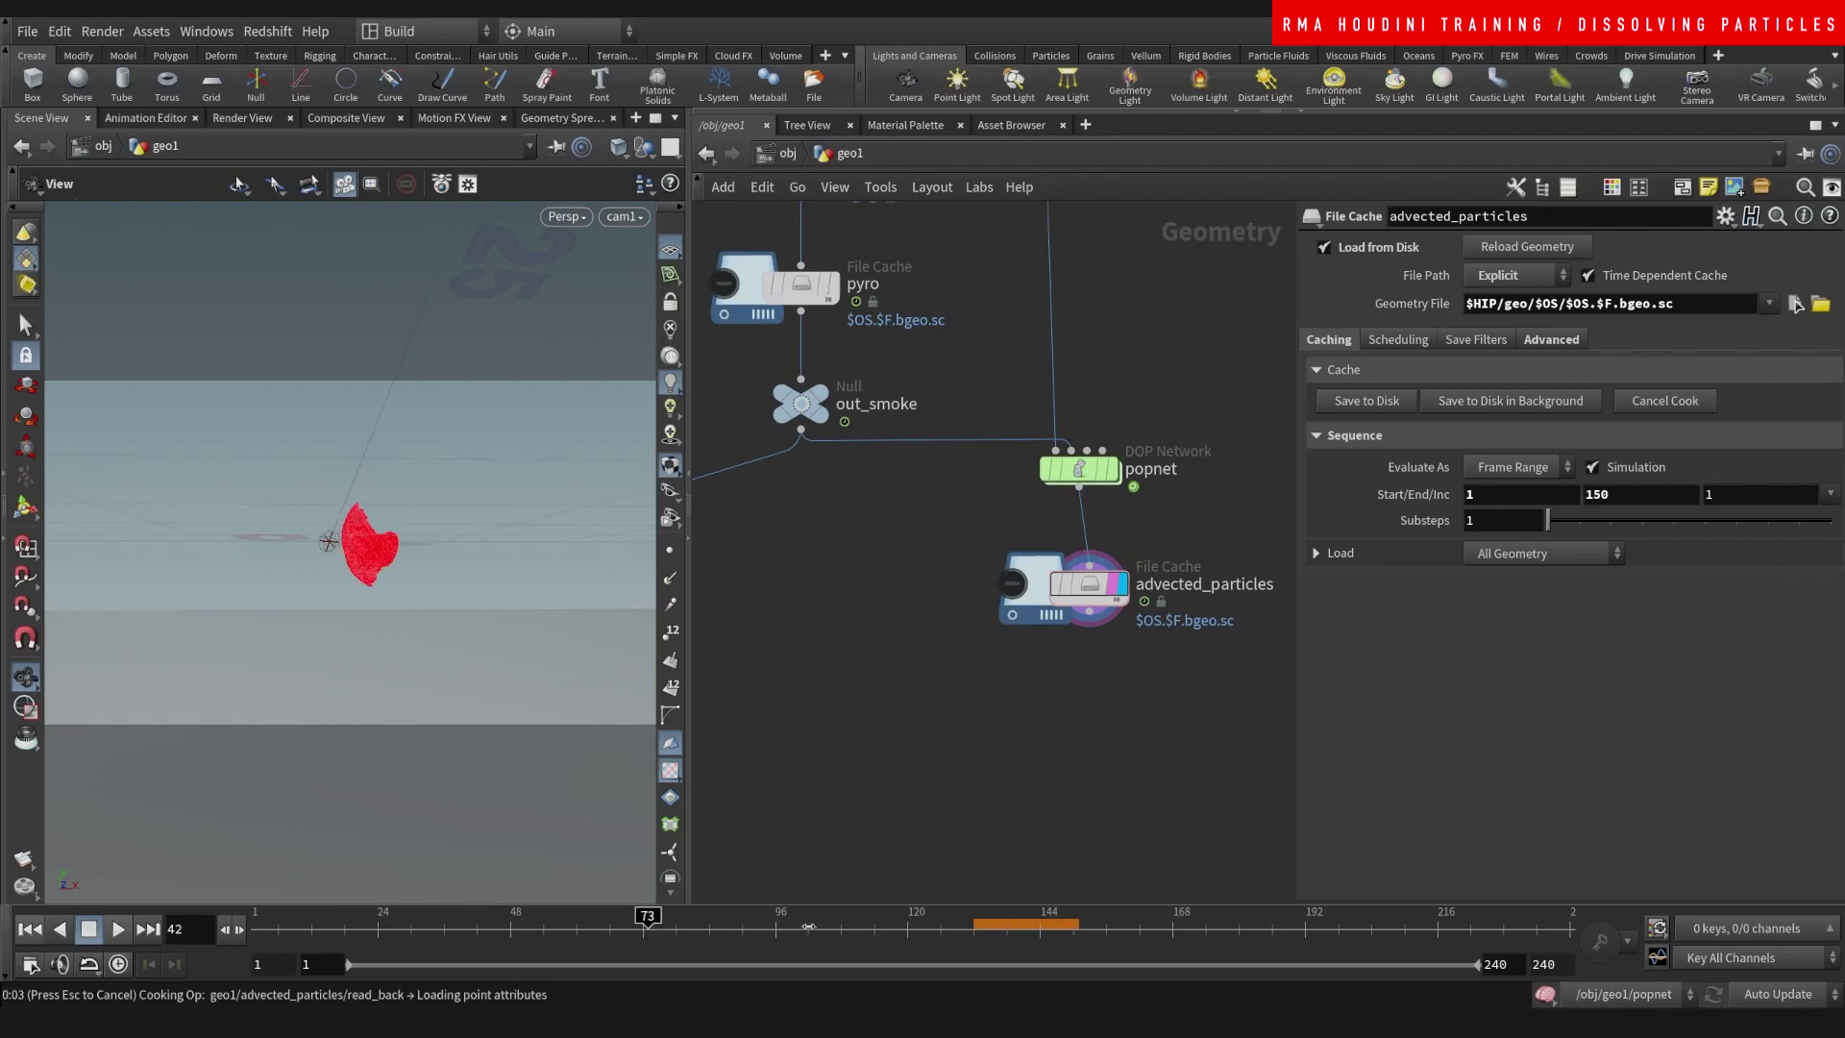
click(805, 929)
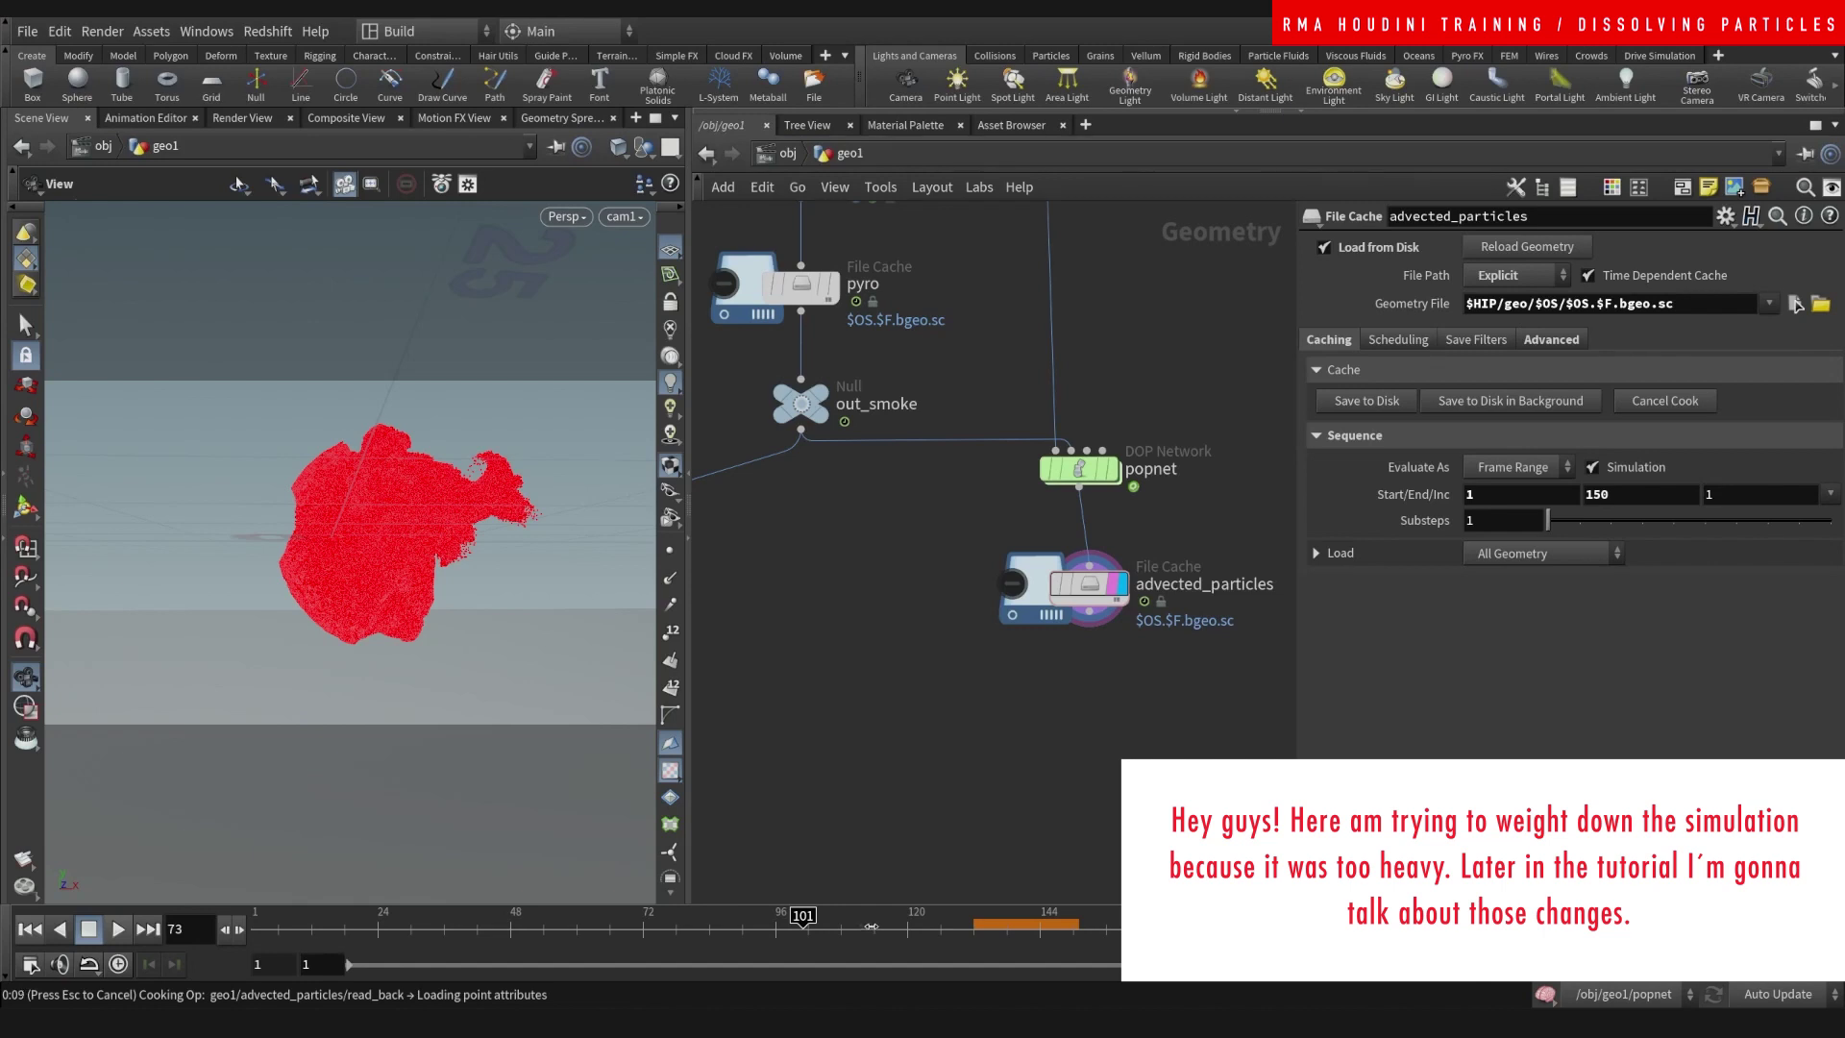
click(870, 930)
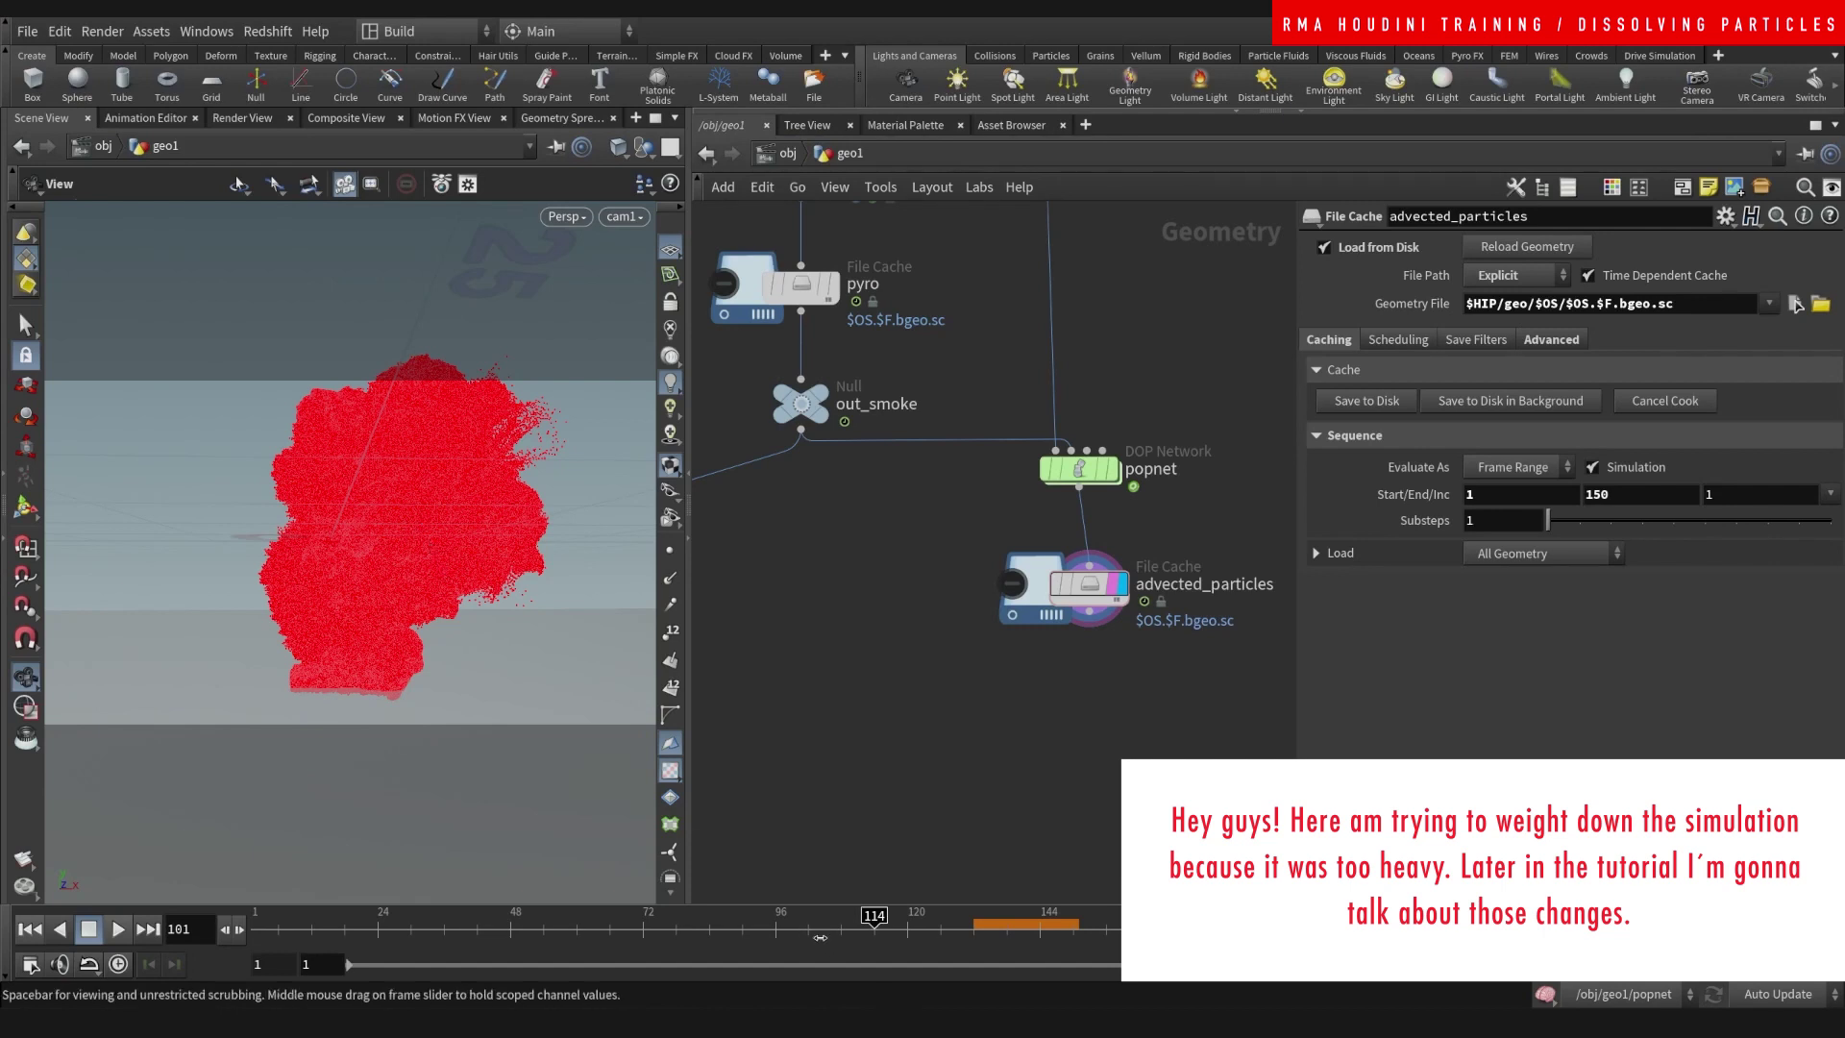
drag(812, 930, 668, 935)
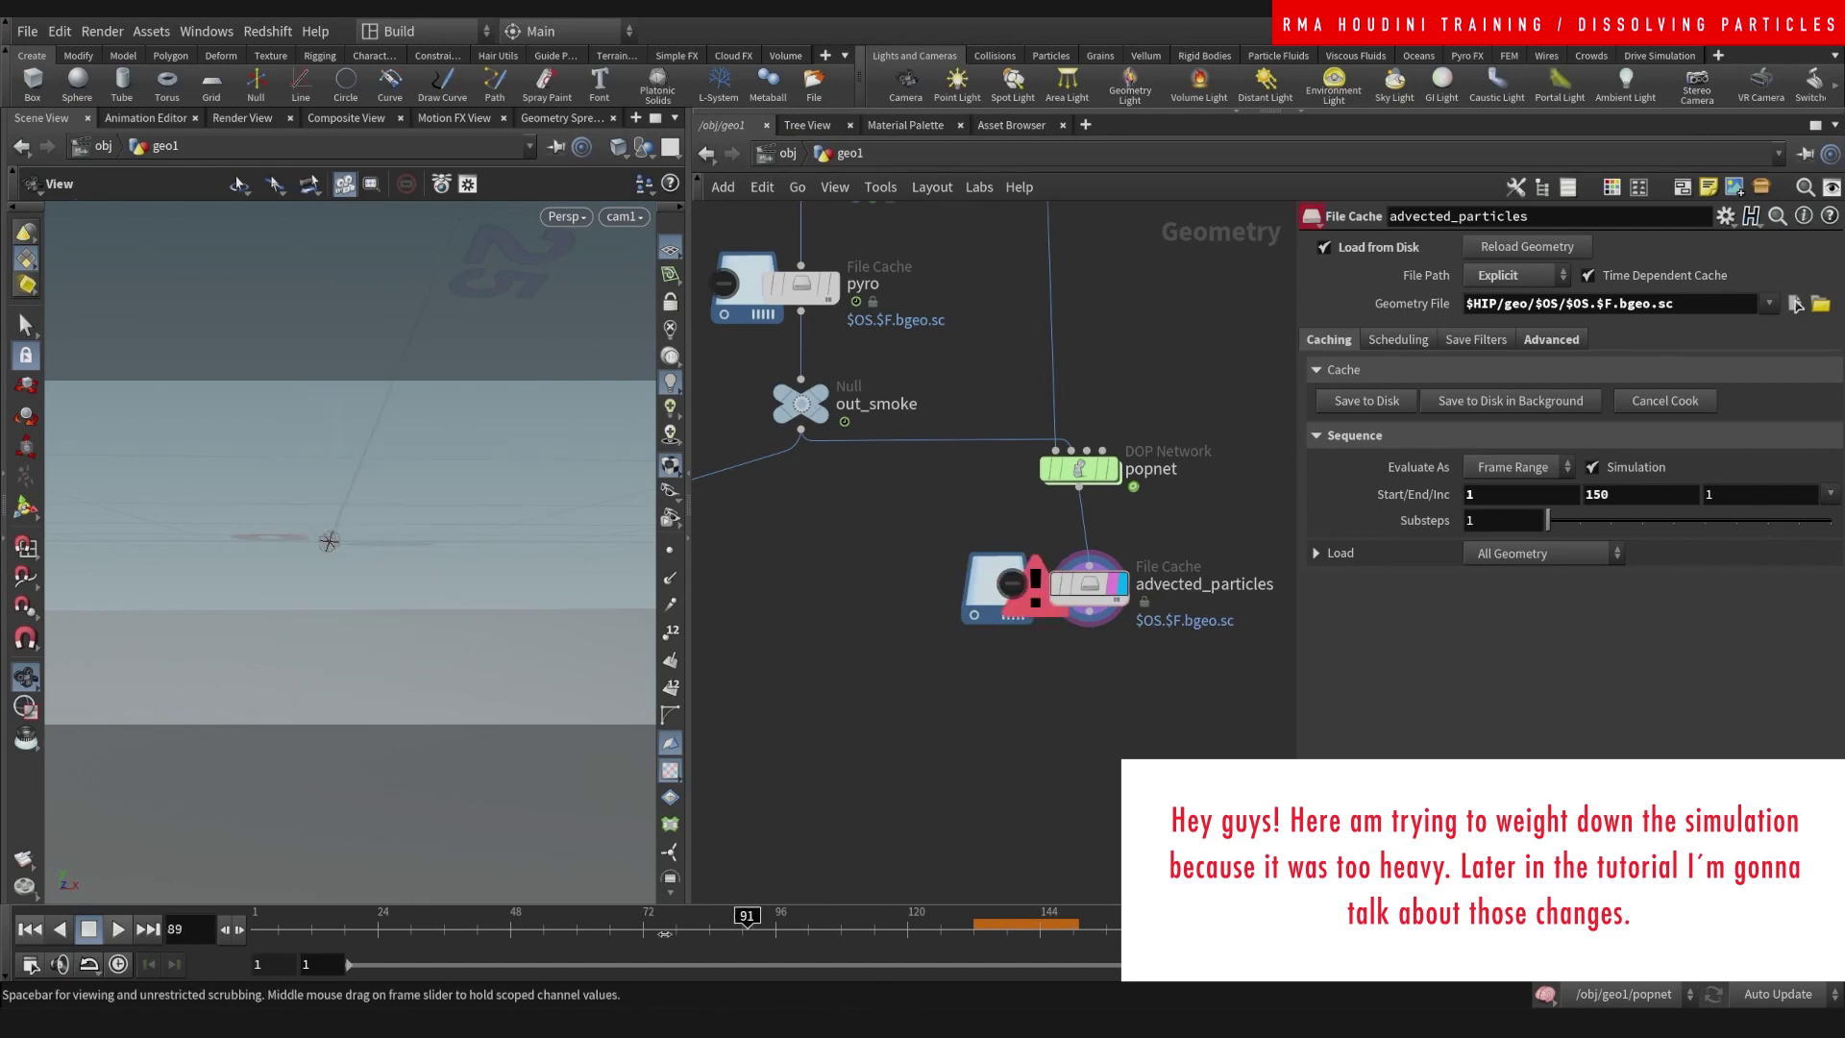
drag(746, 930, 615, 929)
- Move advected_particles further down below popnet and display out_smoke
middle_drag(1000, 639, 937, 726)
drag(1026, 671, 1016, 754)
middle_drag(1071, 486, 1096, 568)
middle_drag(818, 579, 931, 546)
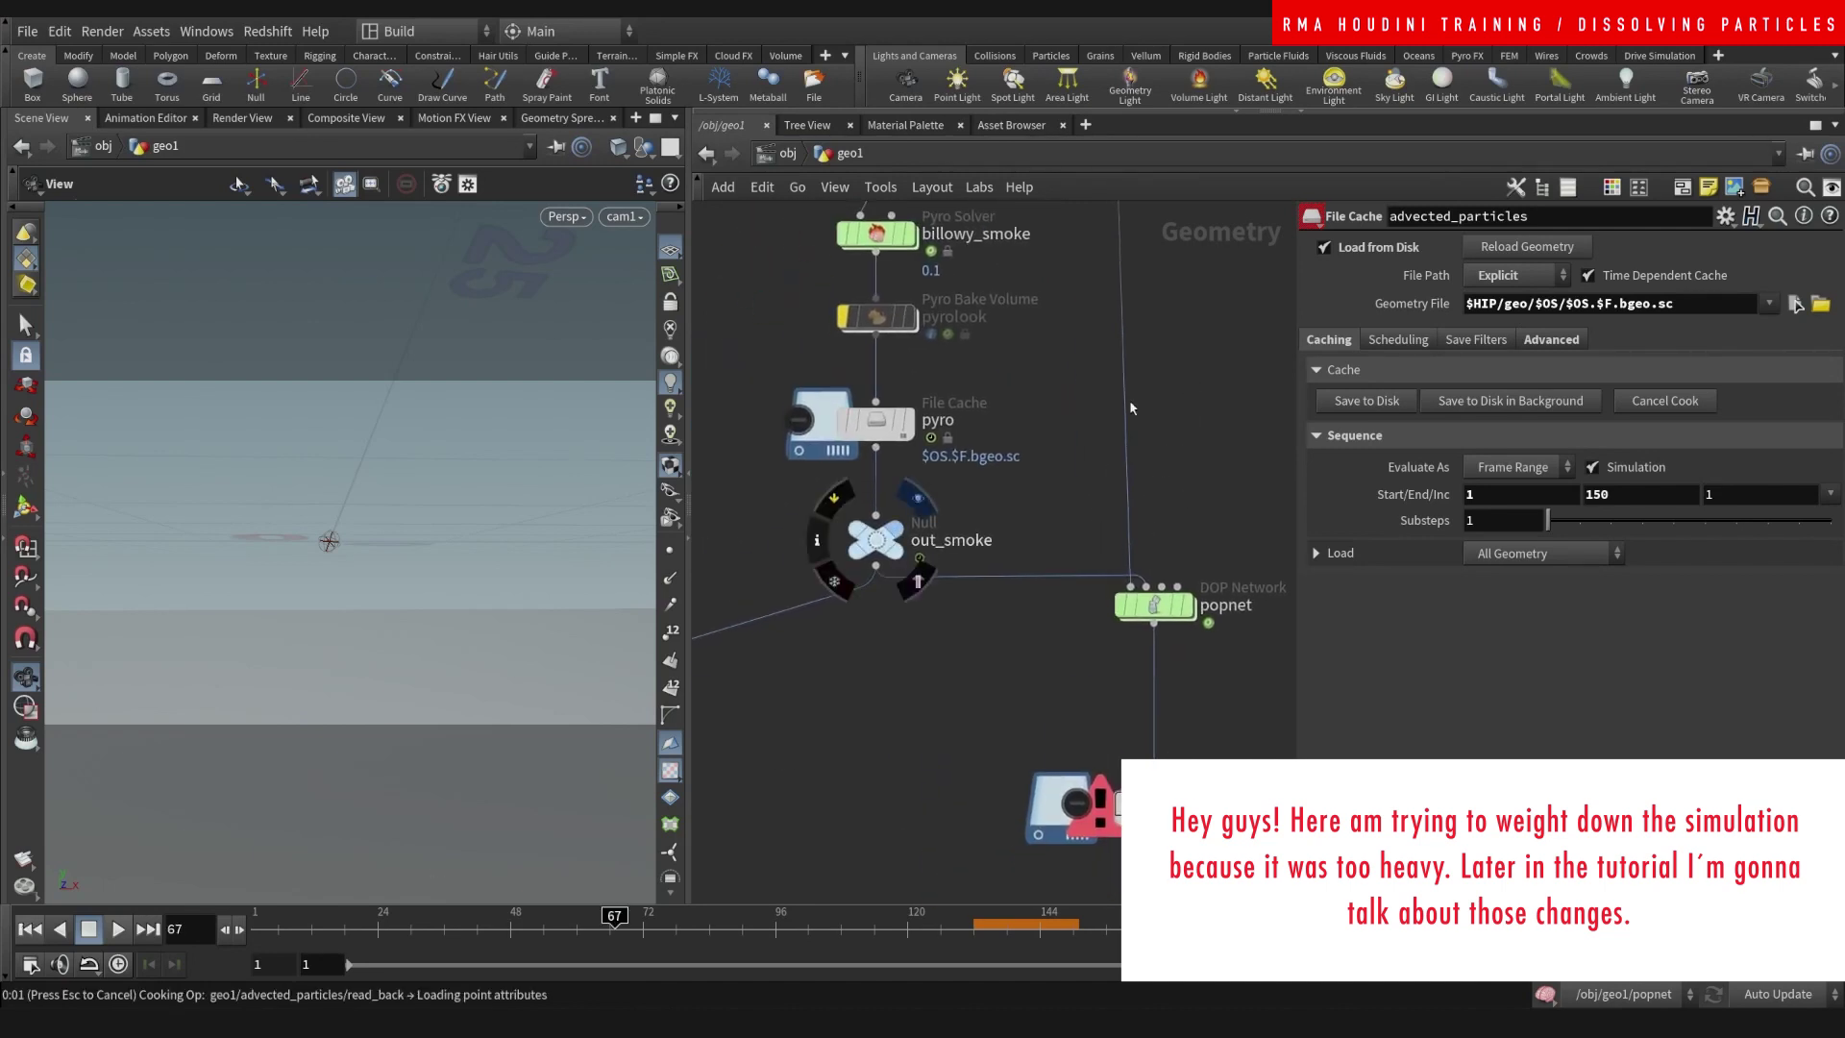
- Insert a Delete node on the wire between initsim and popnet's first input
middle_drag(1162, 384, 1144, 441)
middle_drag(961, 527, 1055, 350)
drag(1034, 279, 1201, 511)
middle_drag(1151, 893, 1127, 581)
scroll(1128, 582, up, 1)
key(Tab)
text(de)
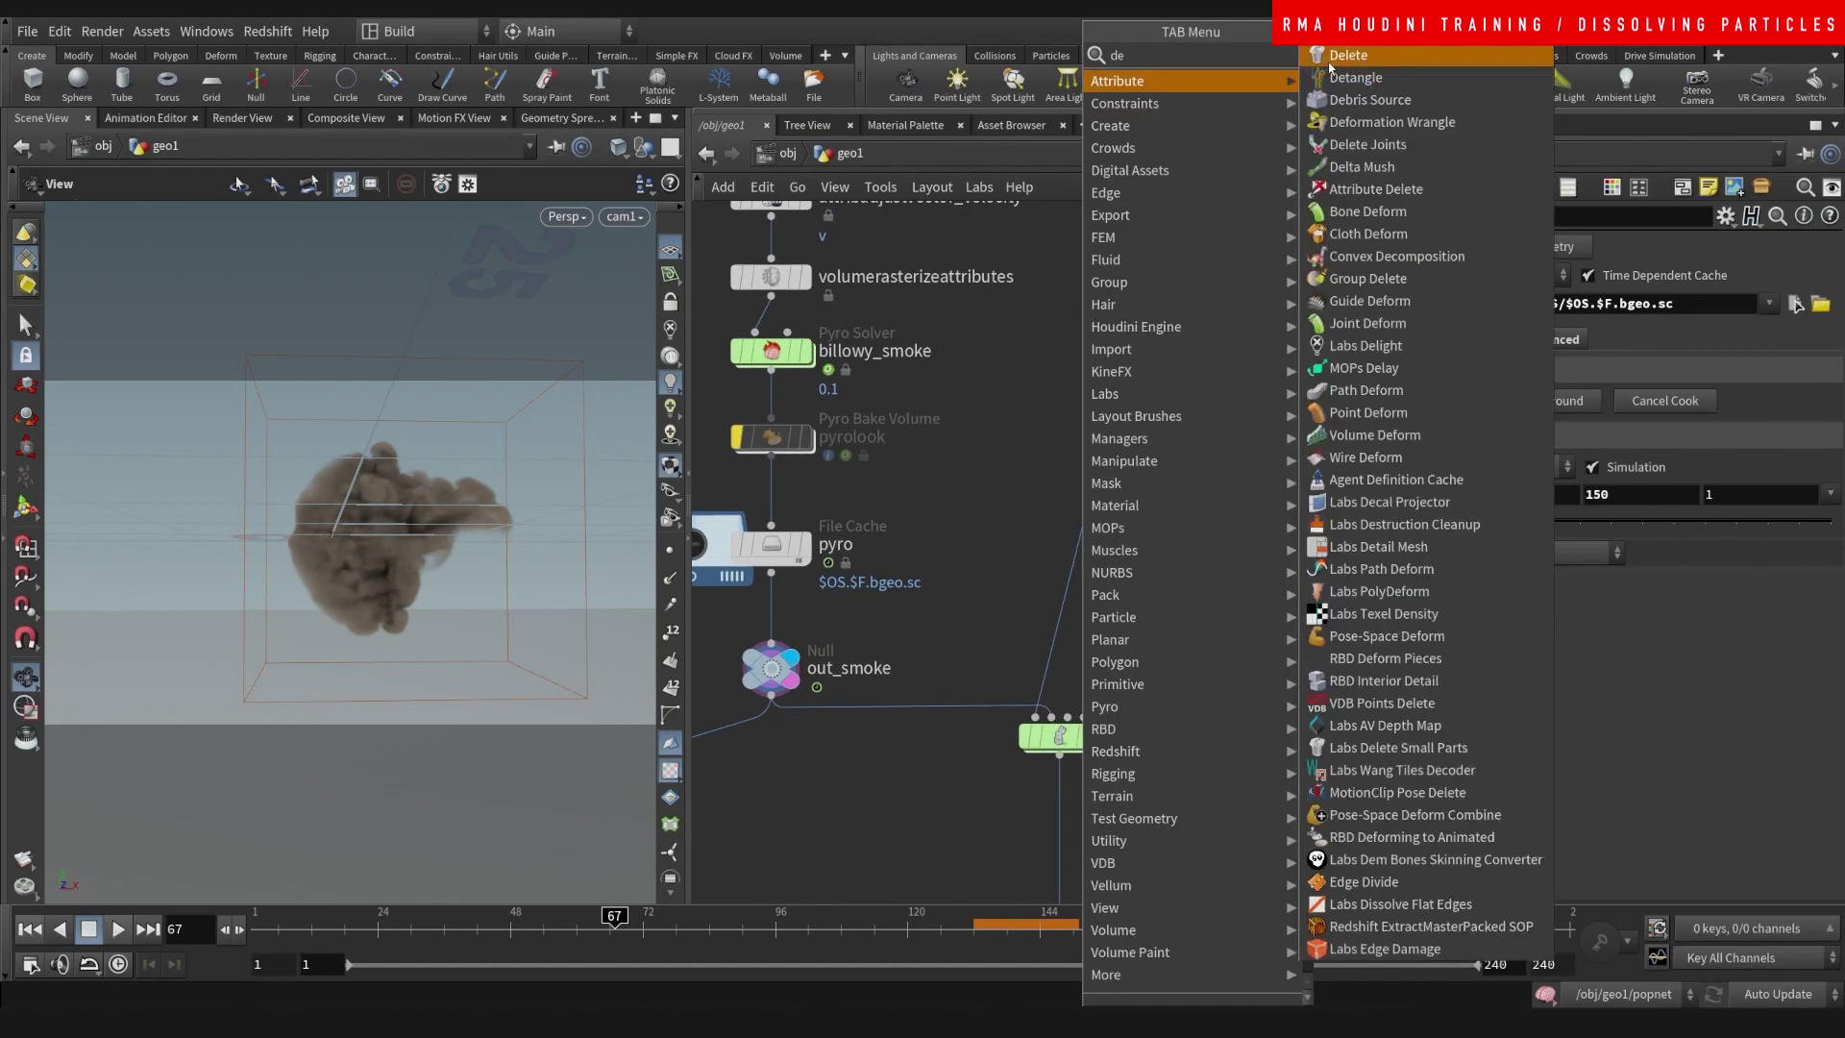
key(Return)
click(1070, 573)
click(1071, 576)
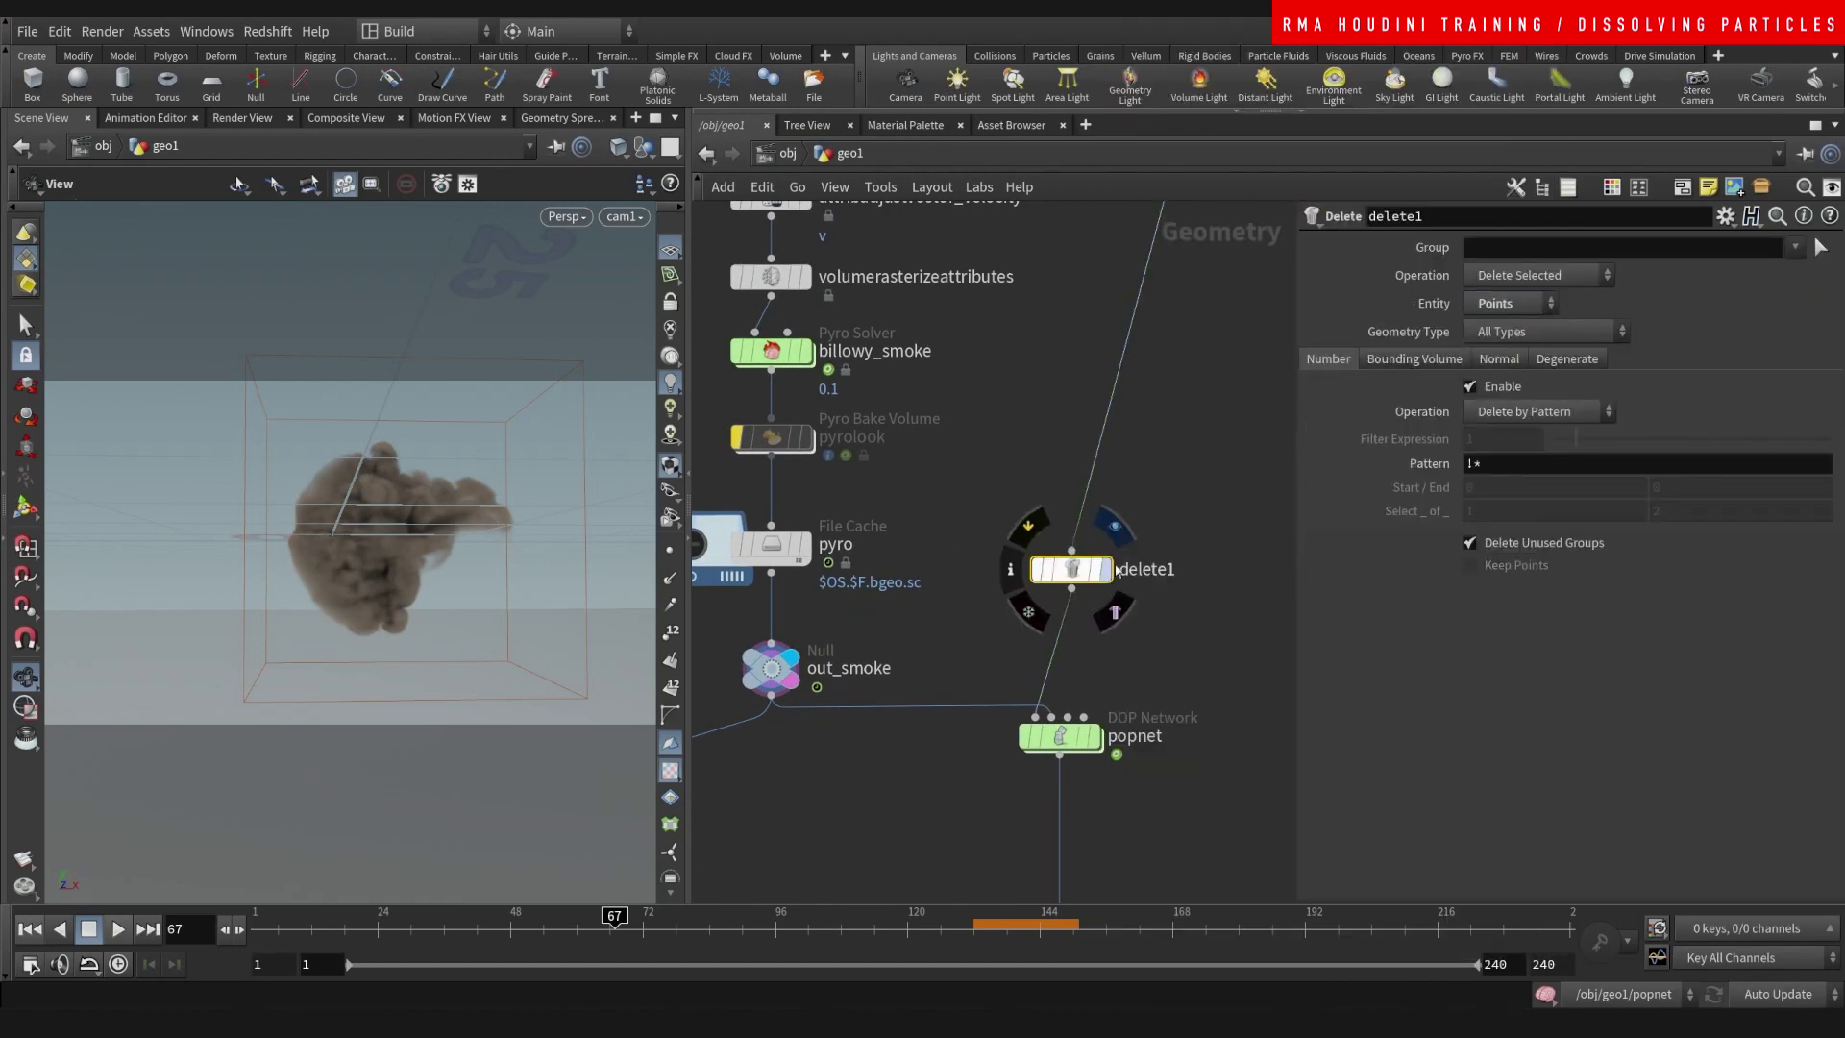
- Display delete1, set it to Delete by Range on points with Select 11 of 12, check it at frame 77, and rewind
click(1101, 570)
click(1543, 412)
click(1543, 434)
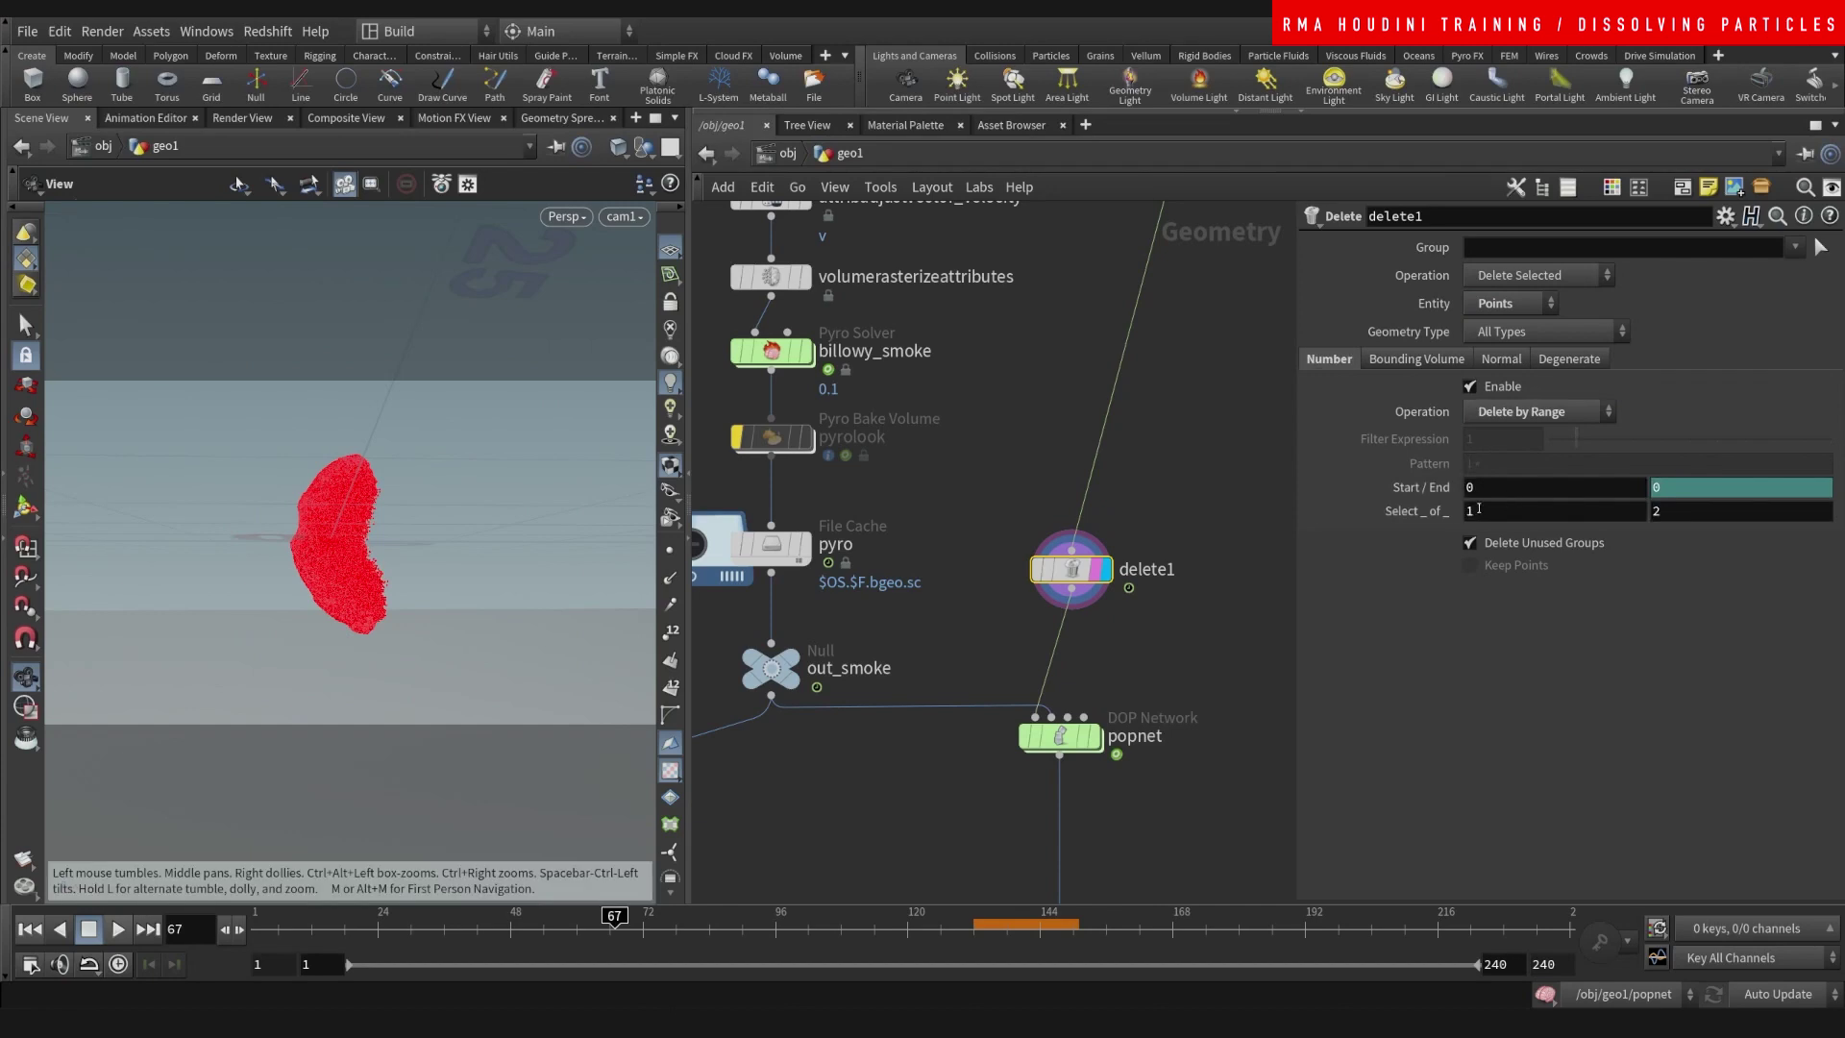
middle_drag(1402, 514, 1648, 511)
middle_drag(1202, 590, 1192, 549)
drag(619, 922, 670, 923)
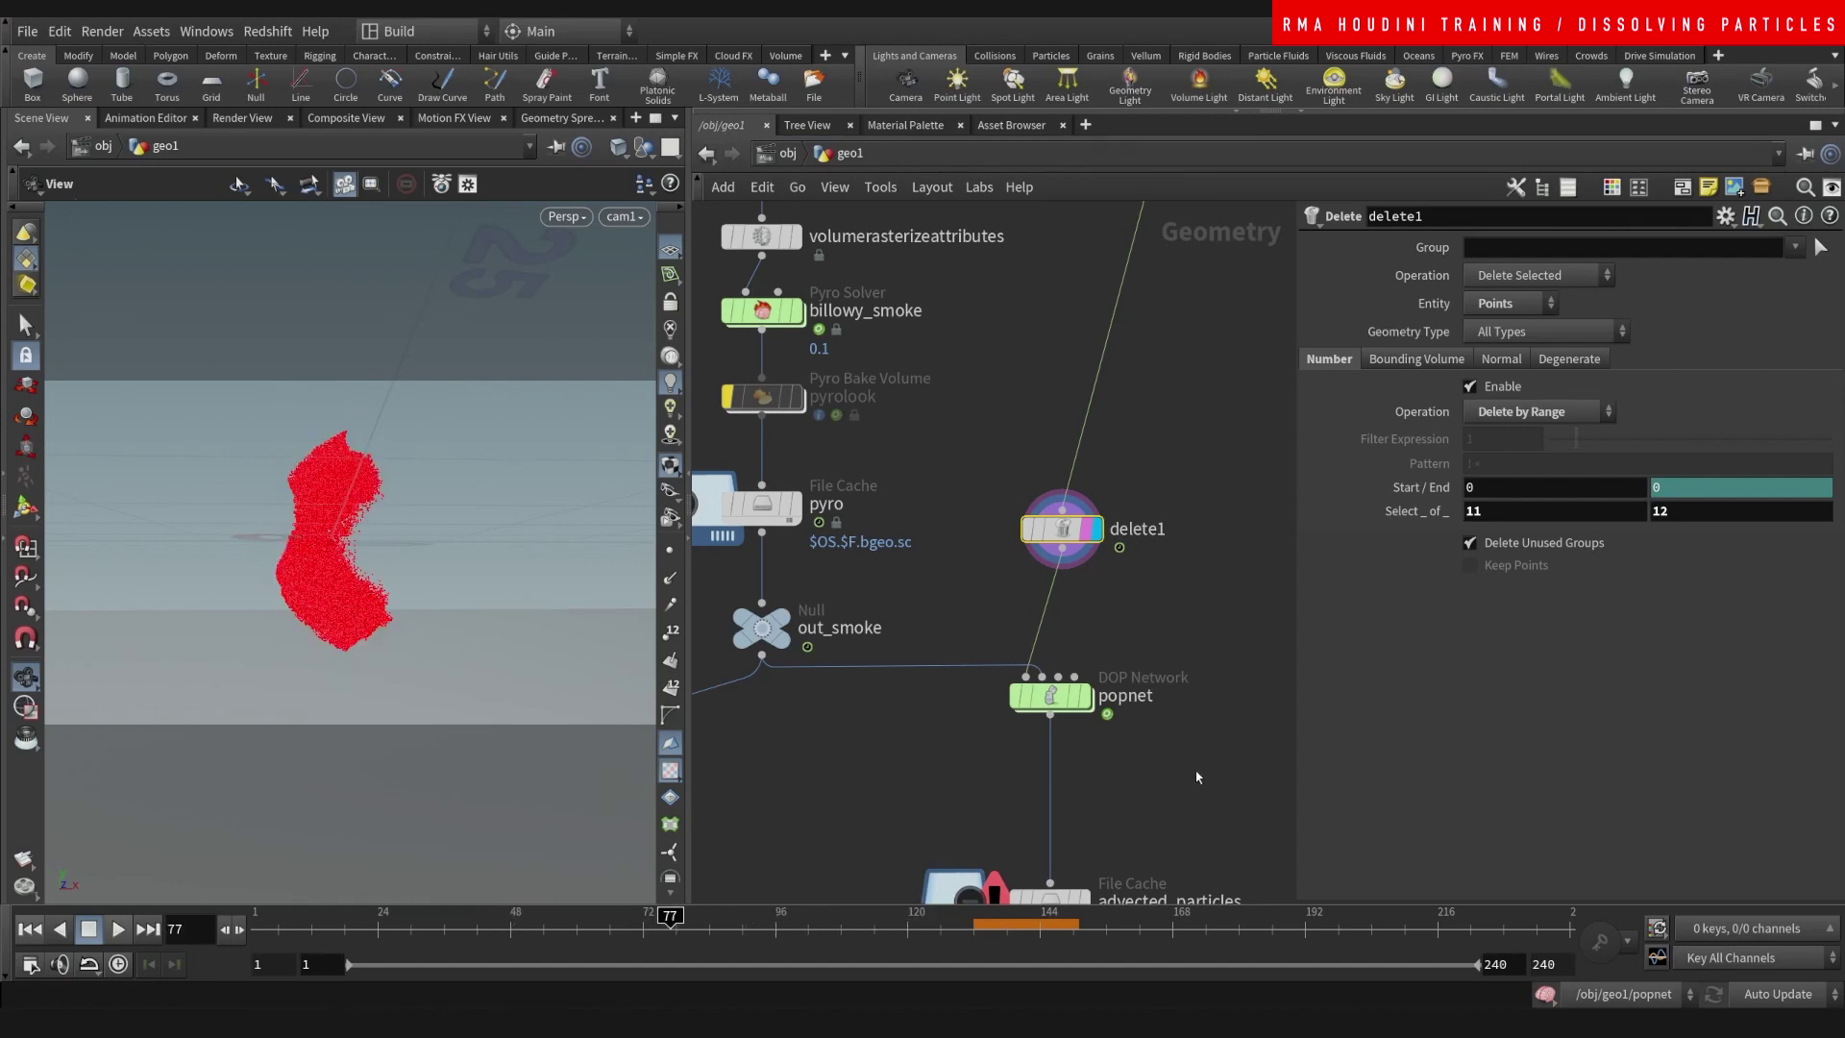
middle_drag(1198, 774, 1188, 622)
click(30, 929)
- Display attribwrangle4, examine its emission points up to frame 77, and rewind to frame 1
scroll(1206, 598, down, 6)
middle_drag(1048, 274, 1038, 395)
scroll(1038, 395, up, 6)
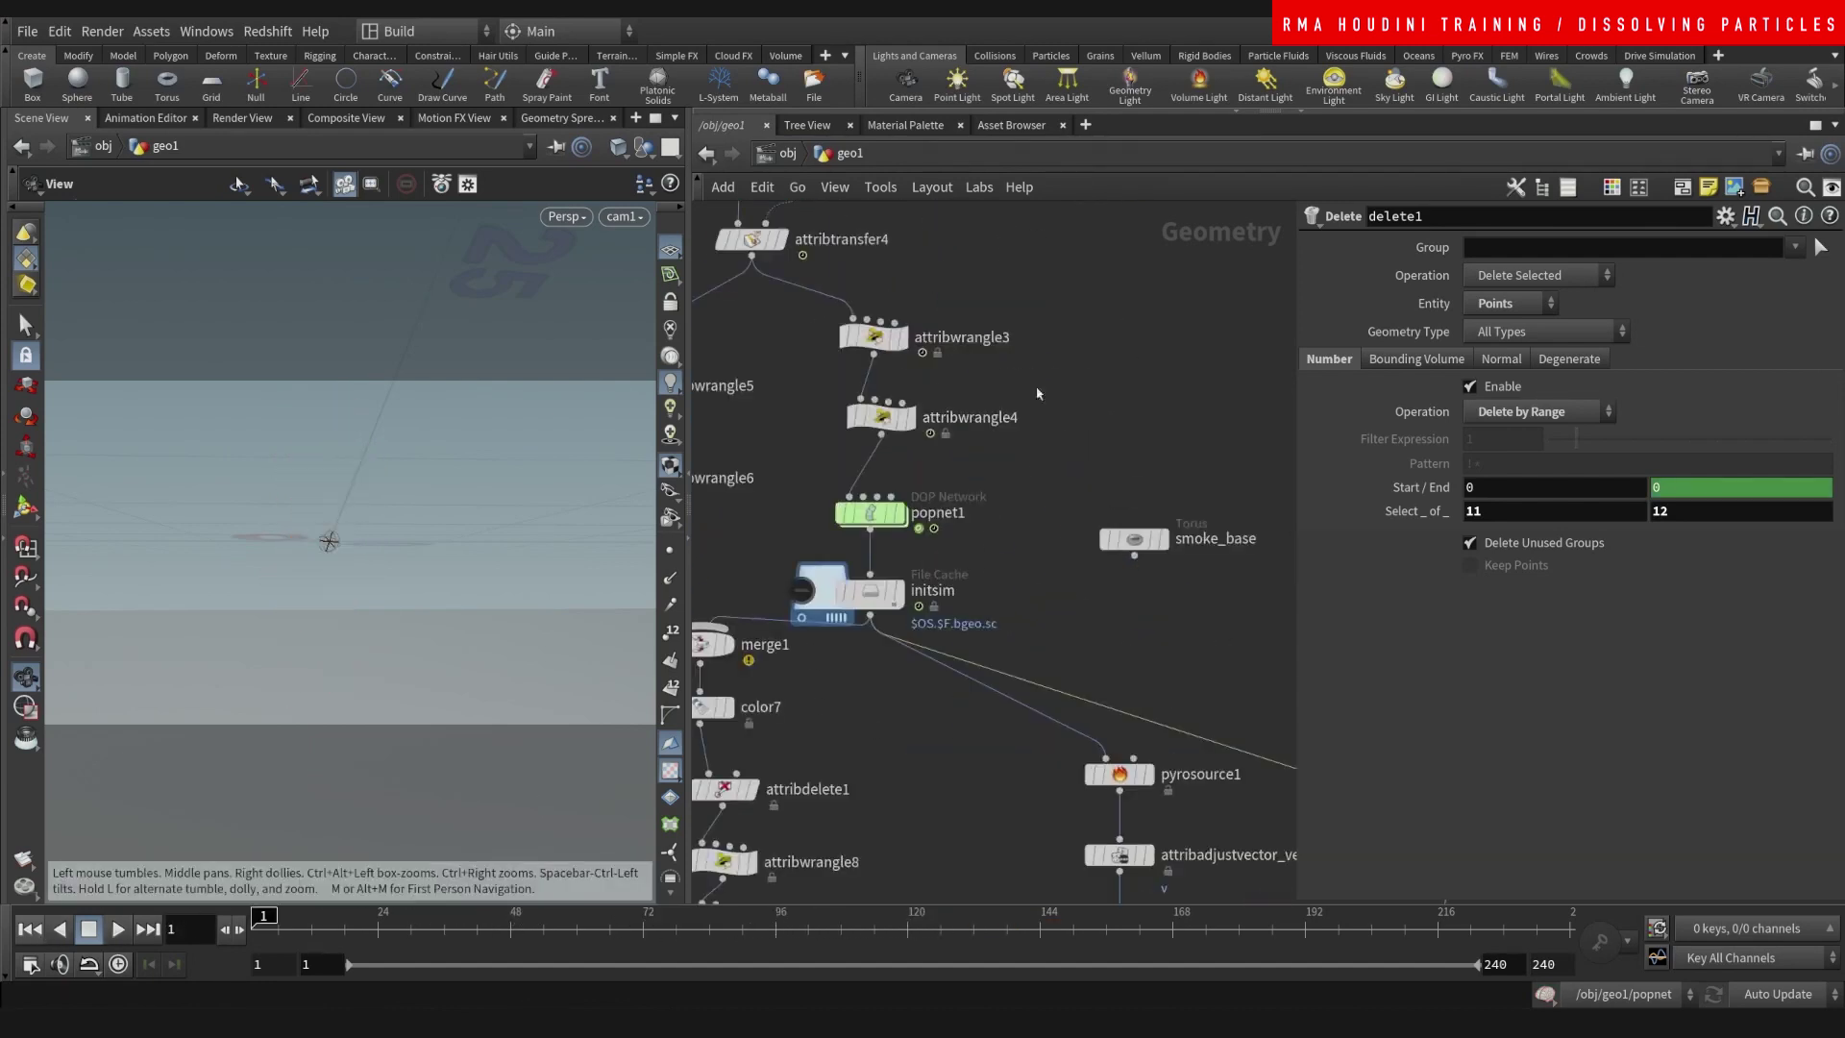
click(909, 419)
click(902, 420)
drag(310, 928, 673, 925)
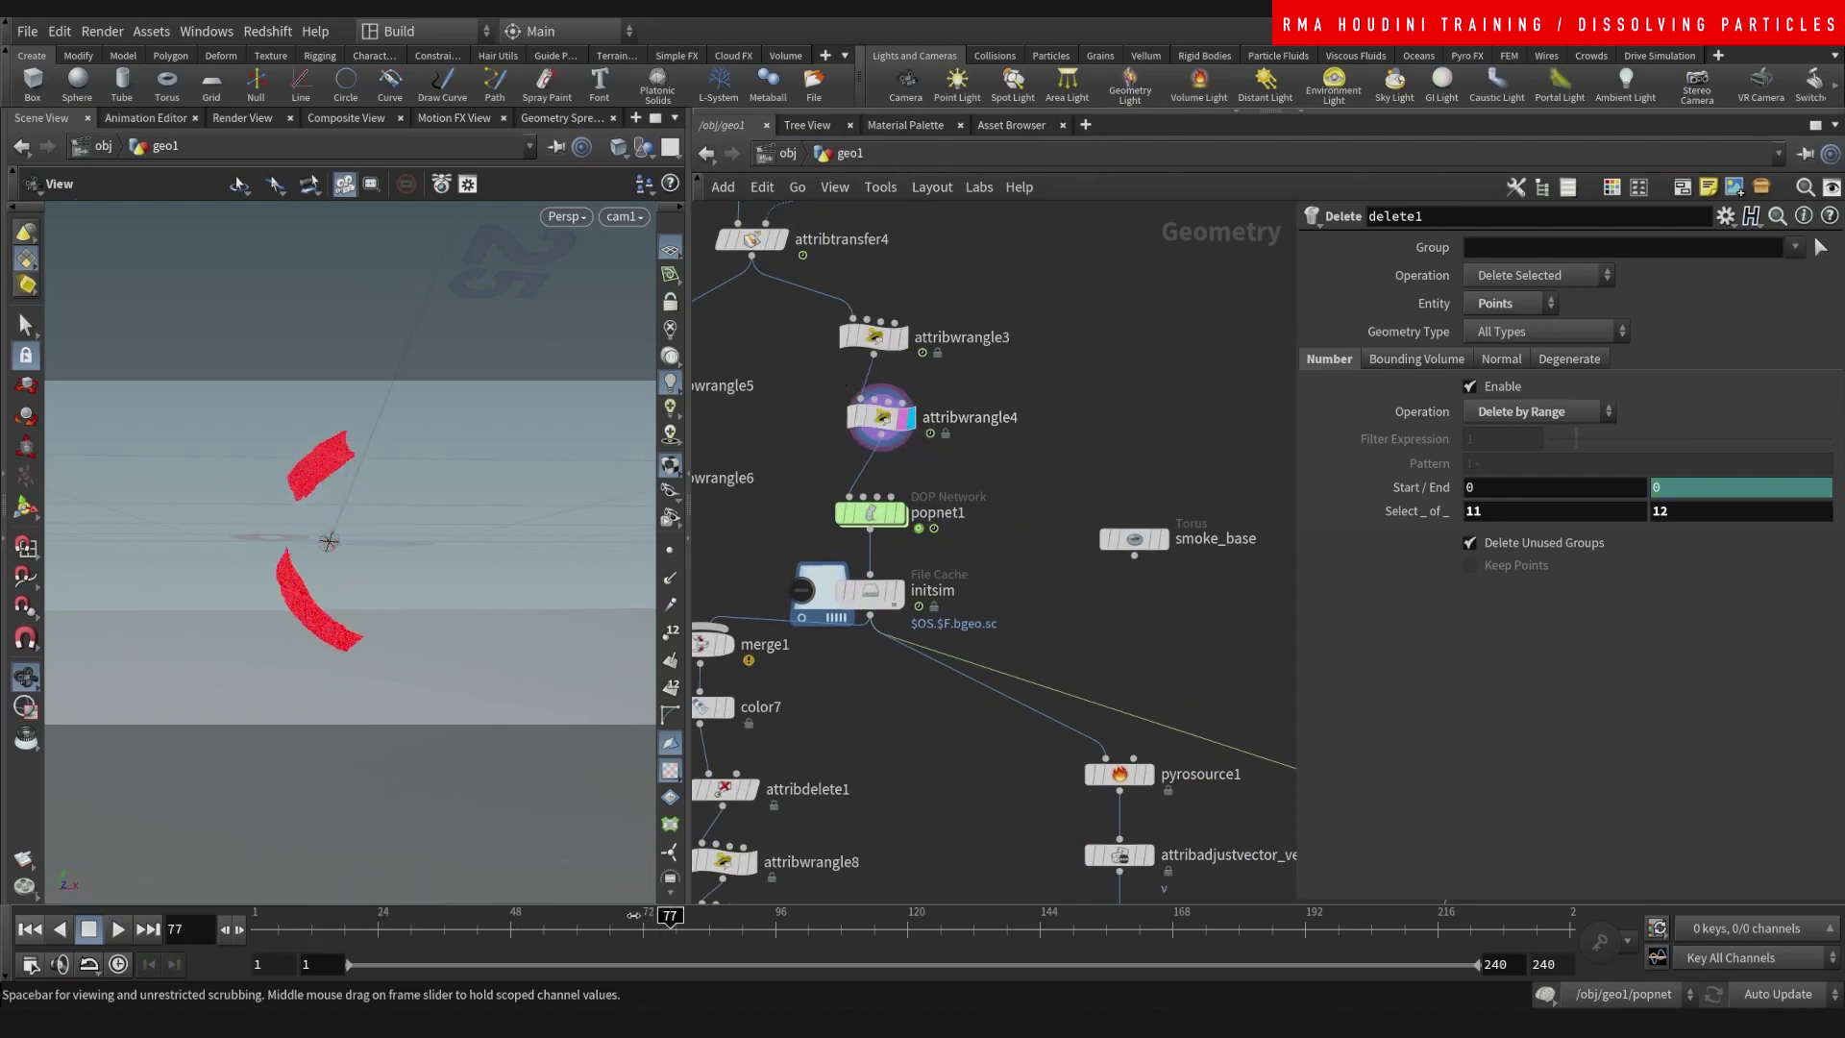
click(30, 929)
- Rewire delete1's input to come from attribwrangle4 instead of initsim
middle_drag(1020, 501, 865, 474)
drag(976, 510, 1029, 416)
drag(919, 678, 733, 408)
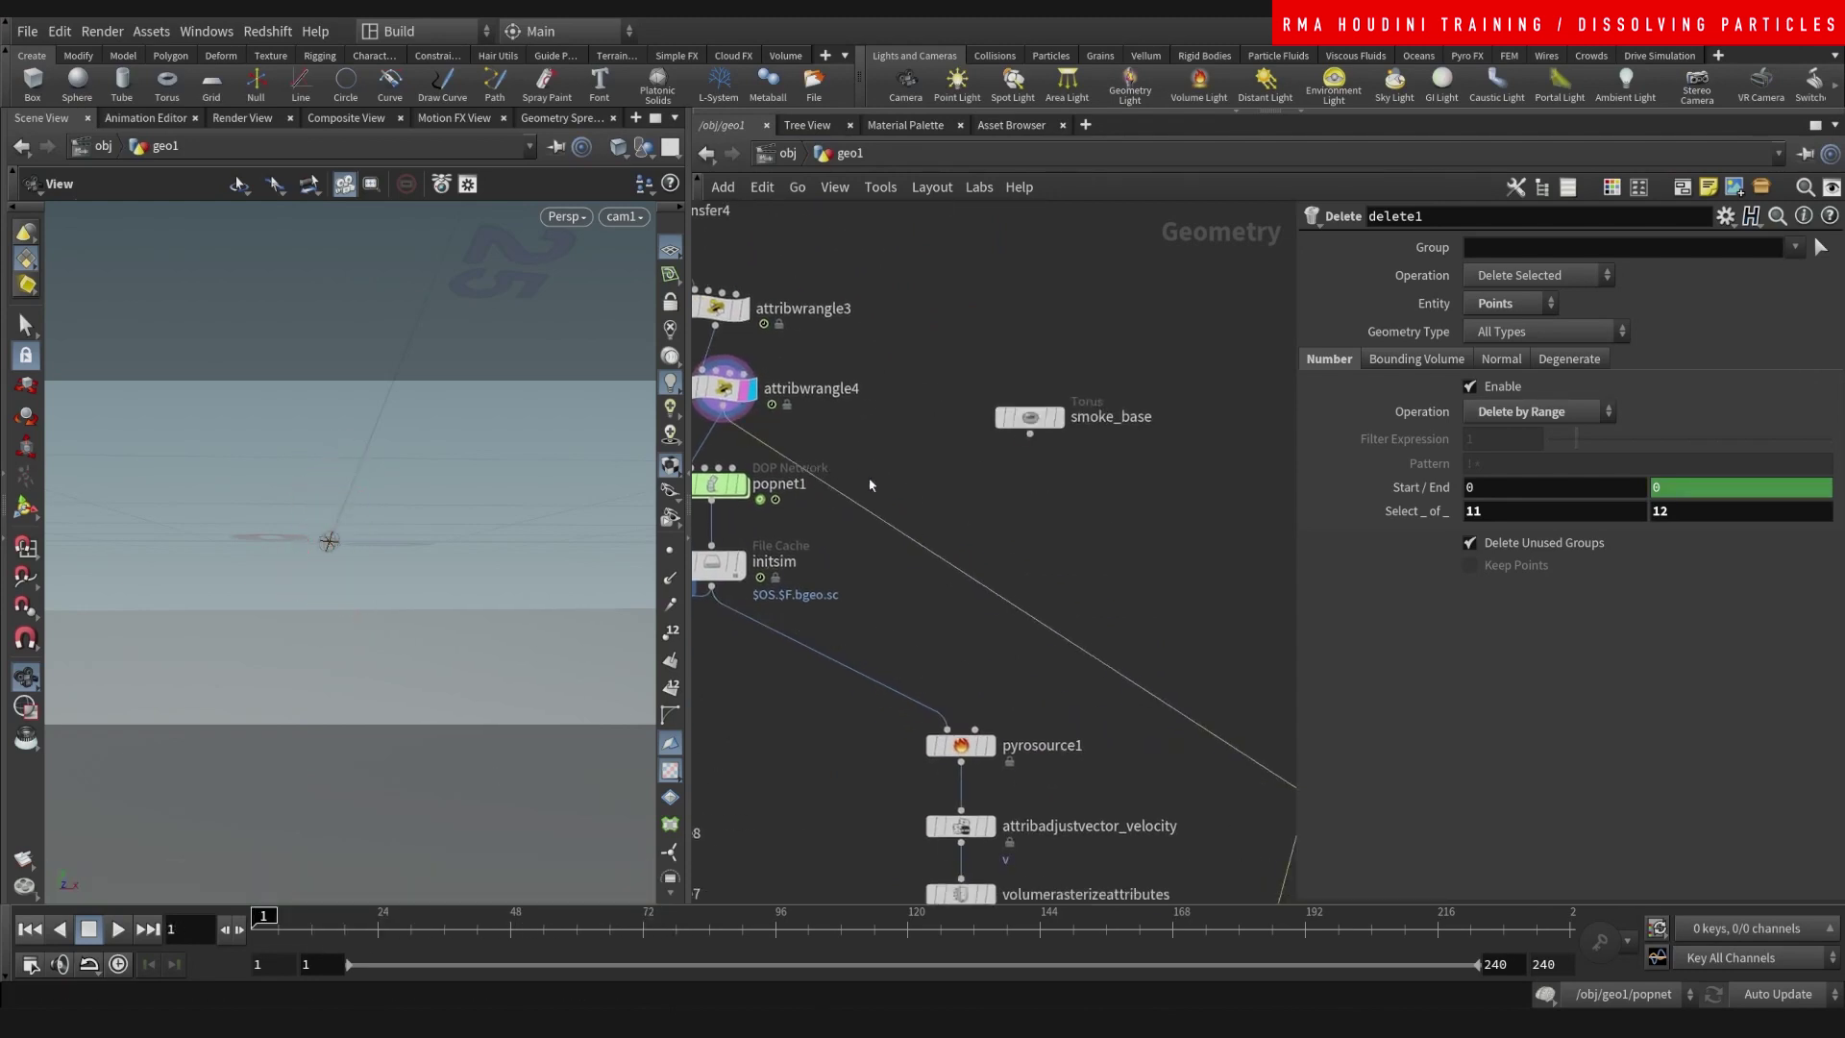
- Bypass delete1, display popnet, play the simulation to about frame 72, and jump back to frame 9
scroll(875, 485, down, 5)
middle_drag(1061, 572, 1010, 367)
scroll(1019, 759, up, 5)
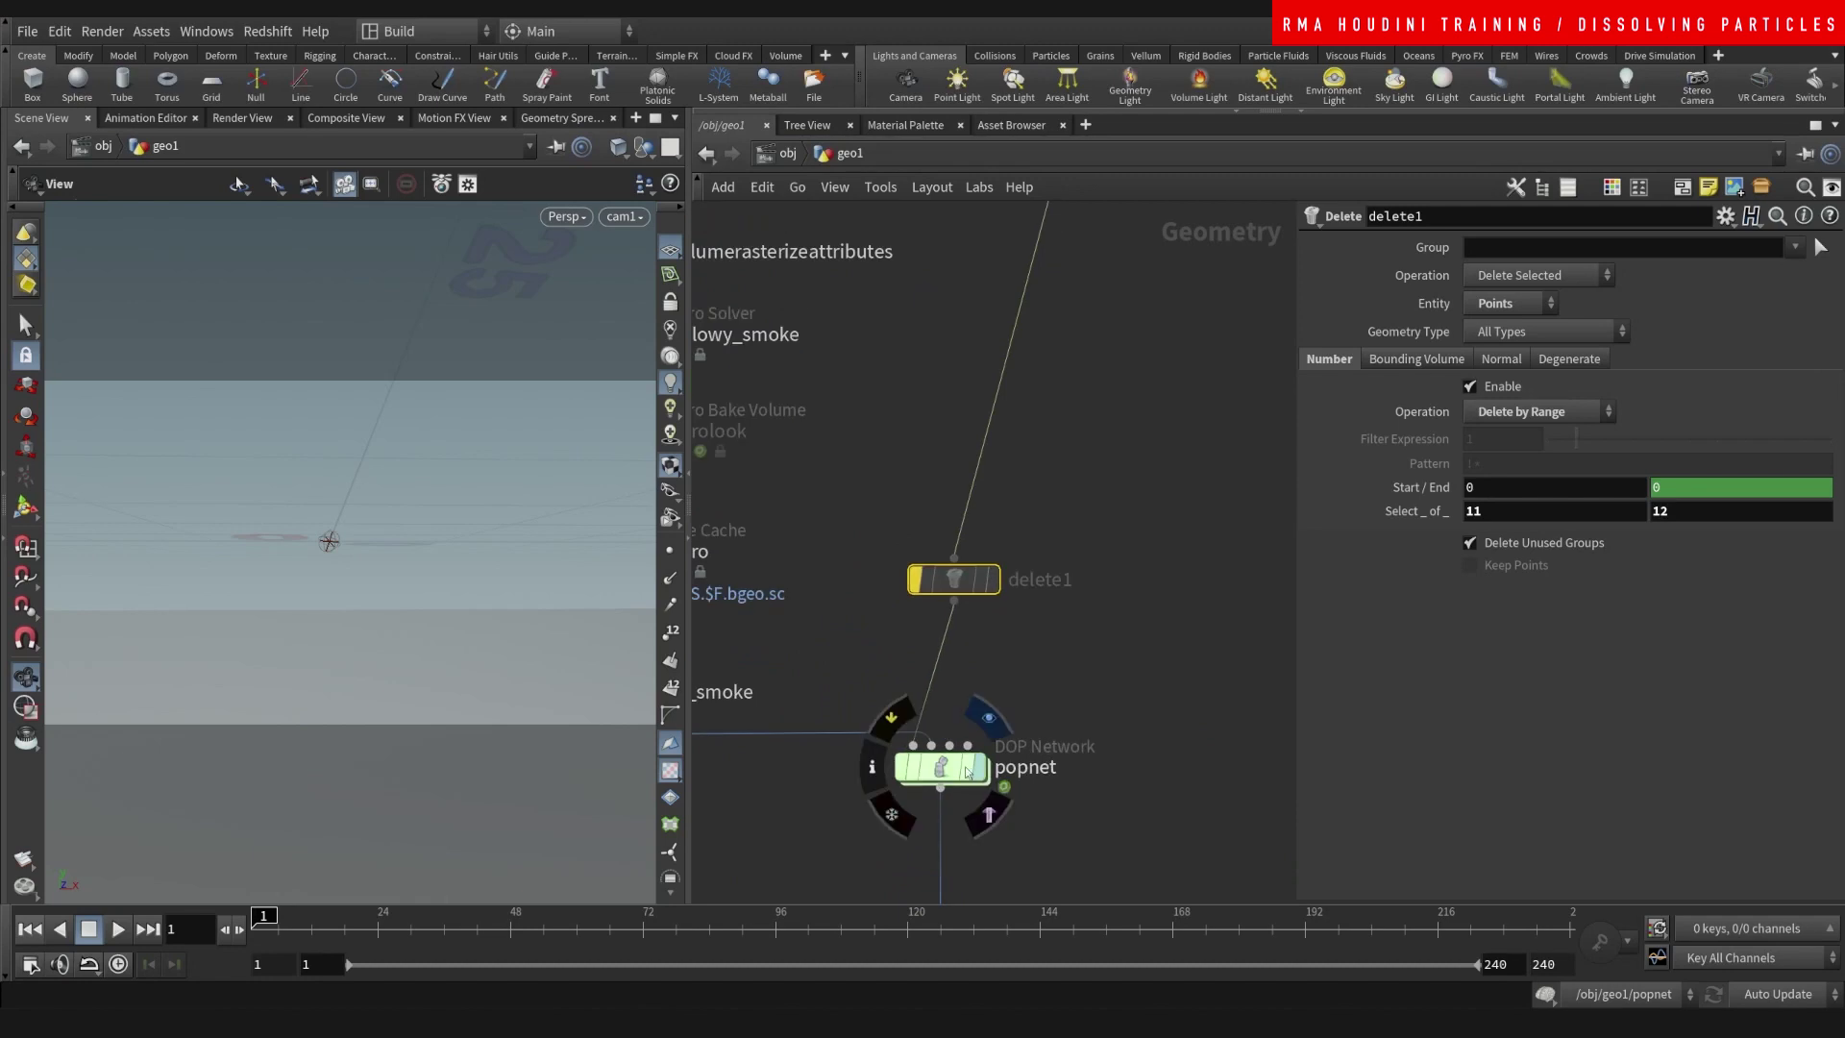
middle_drag(1094, 576, 1101, 420)
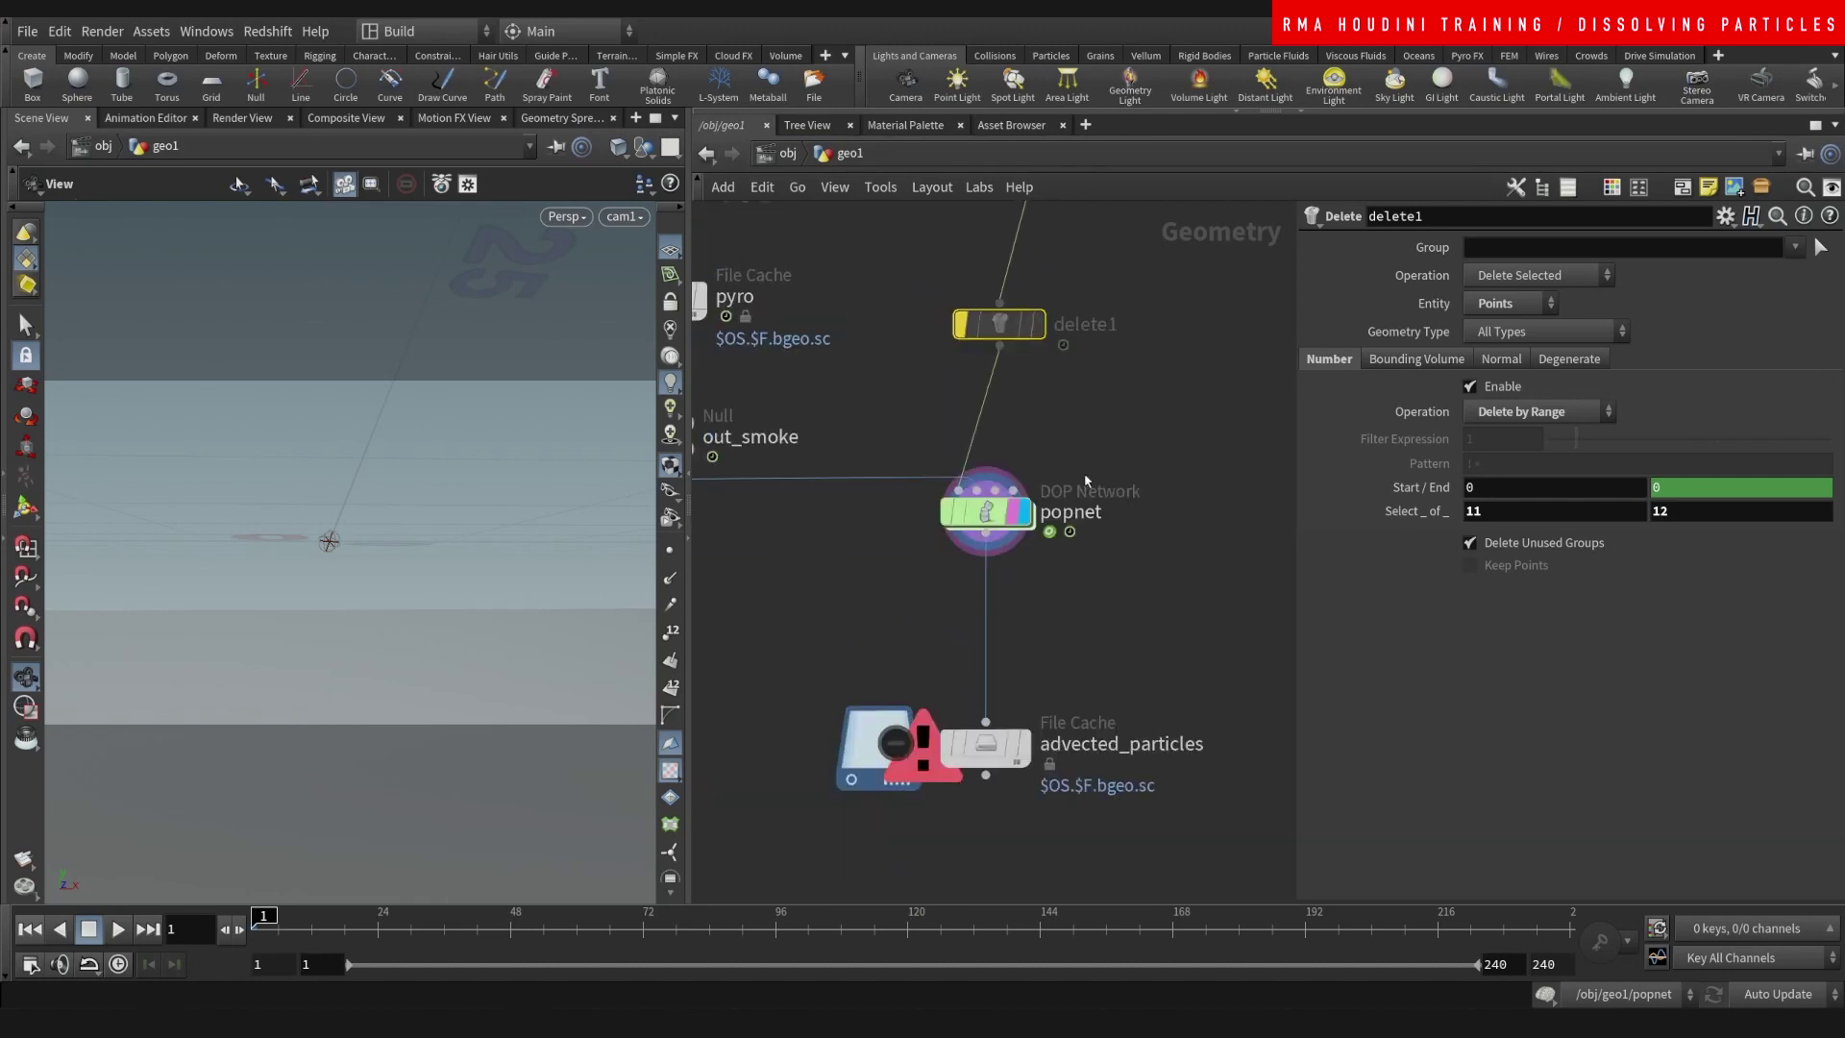
key(Up)
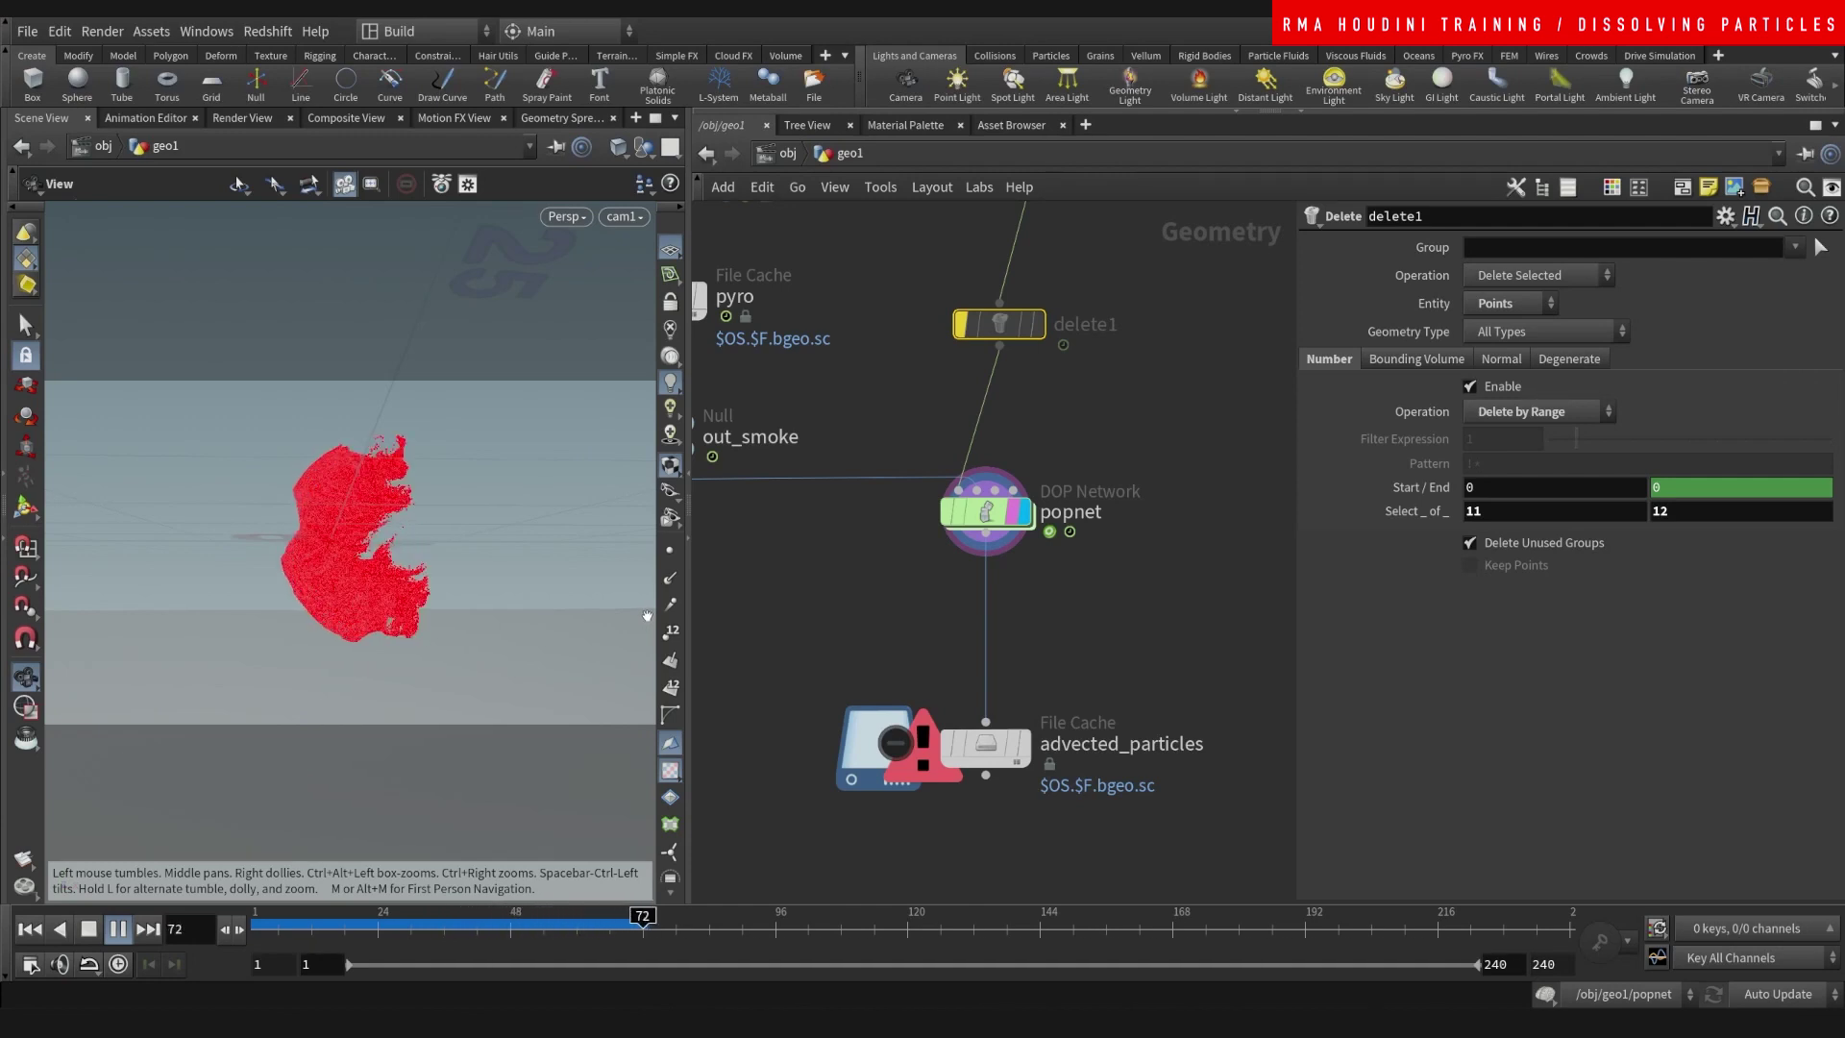
click(295, 927)
- Go inside popnet and set source_first_input's Life Expectancy to 1
double_click(997, 516)
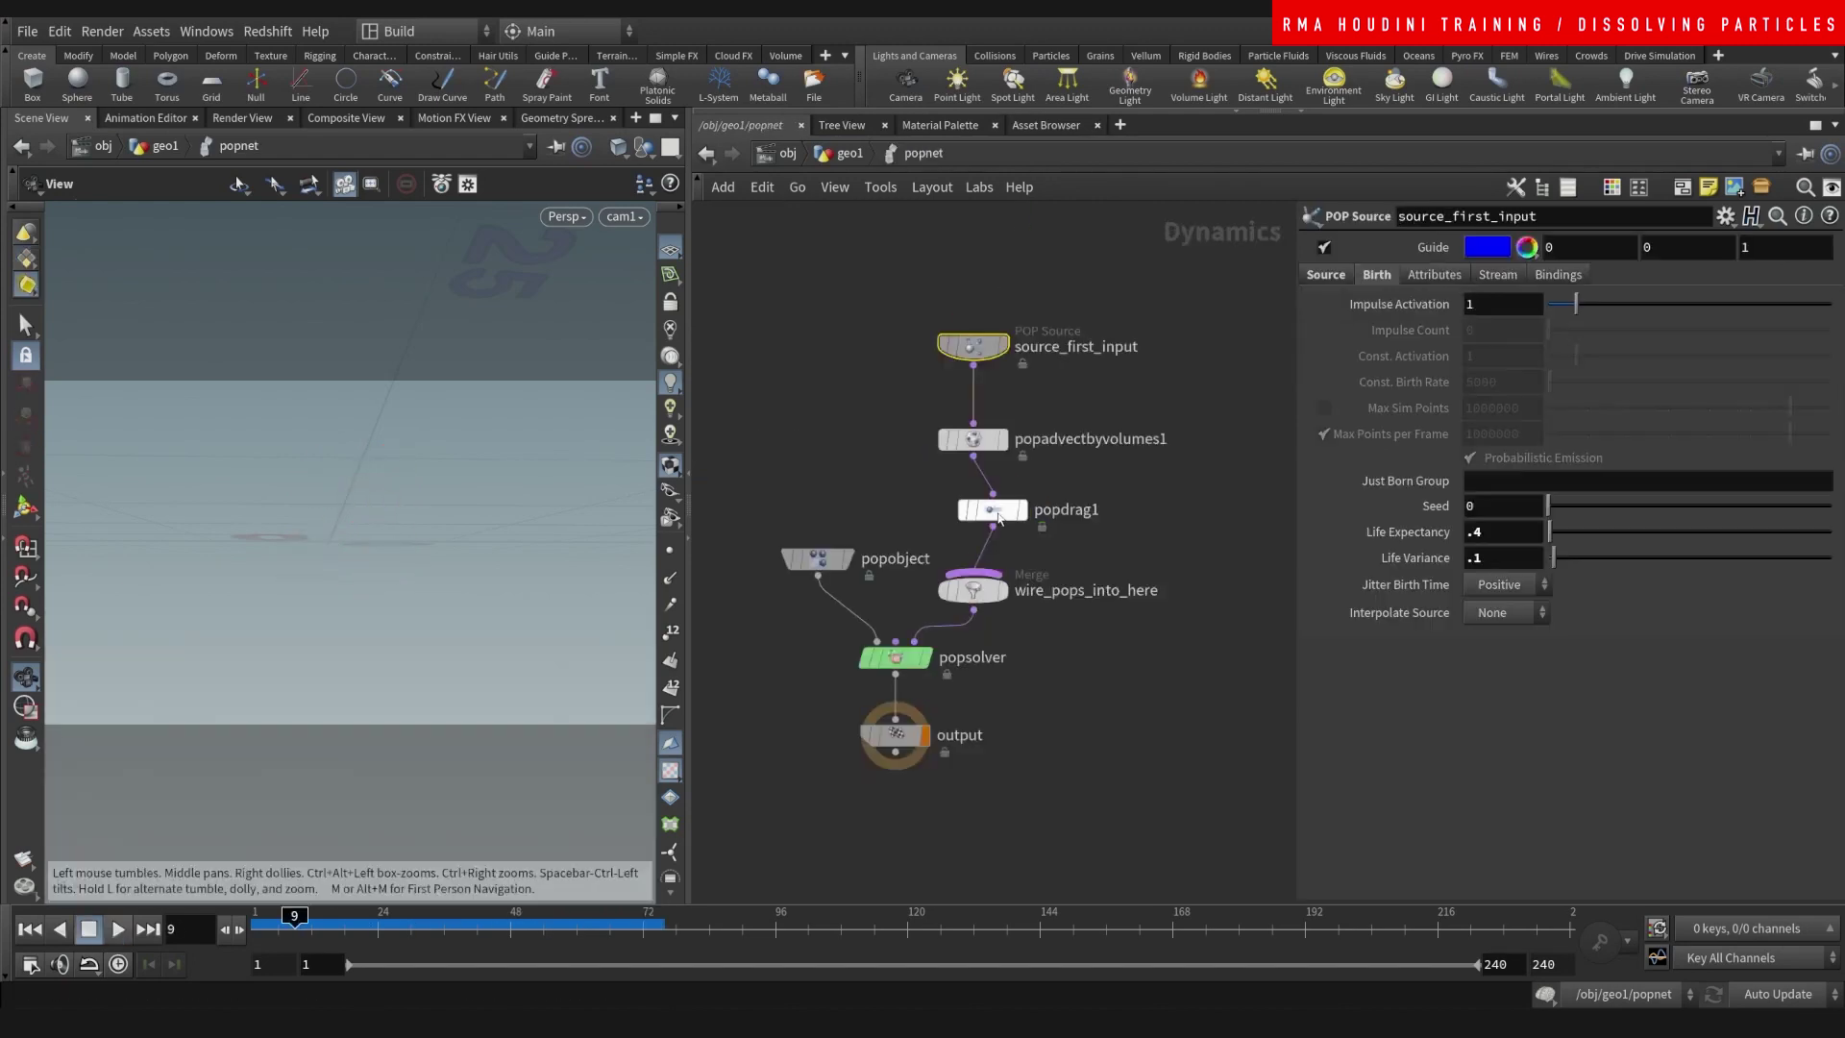
double_click(1499, 531)
text(1)
key(Return)
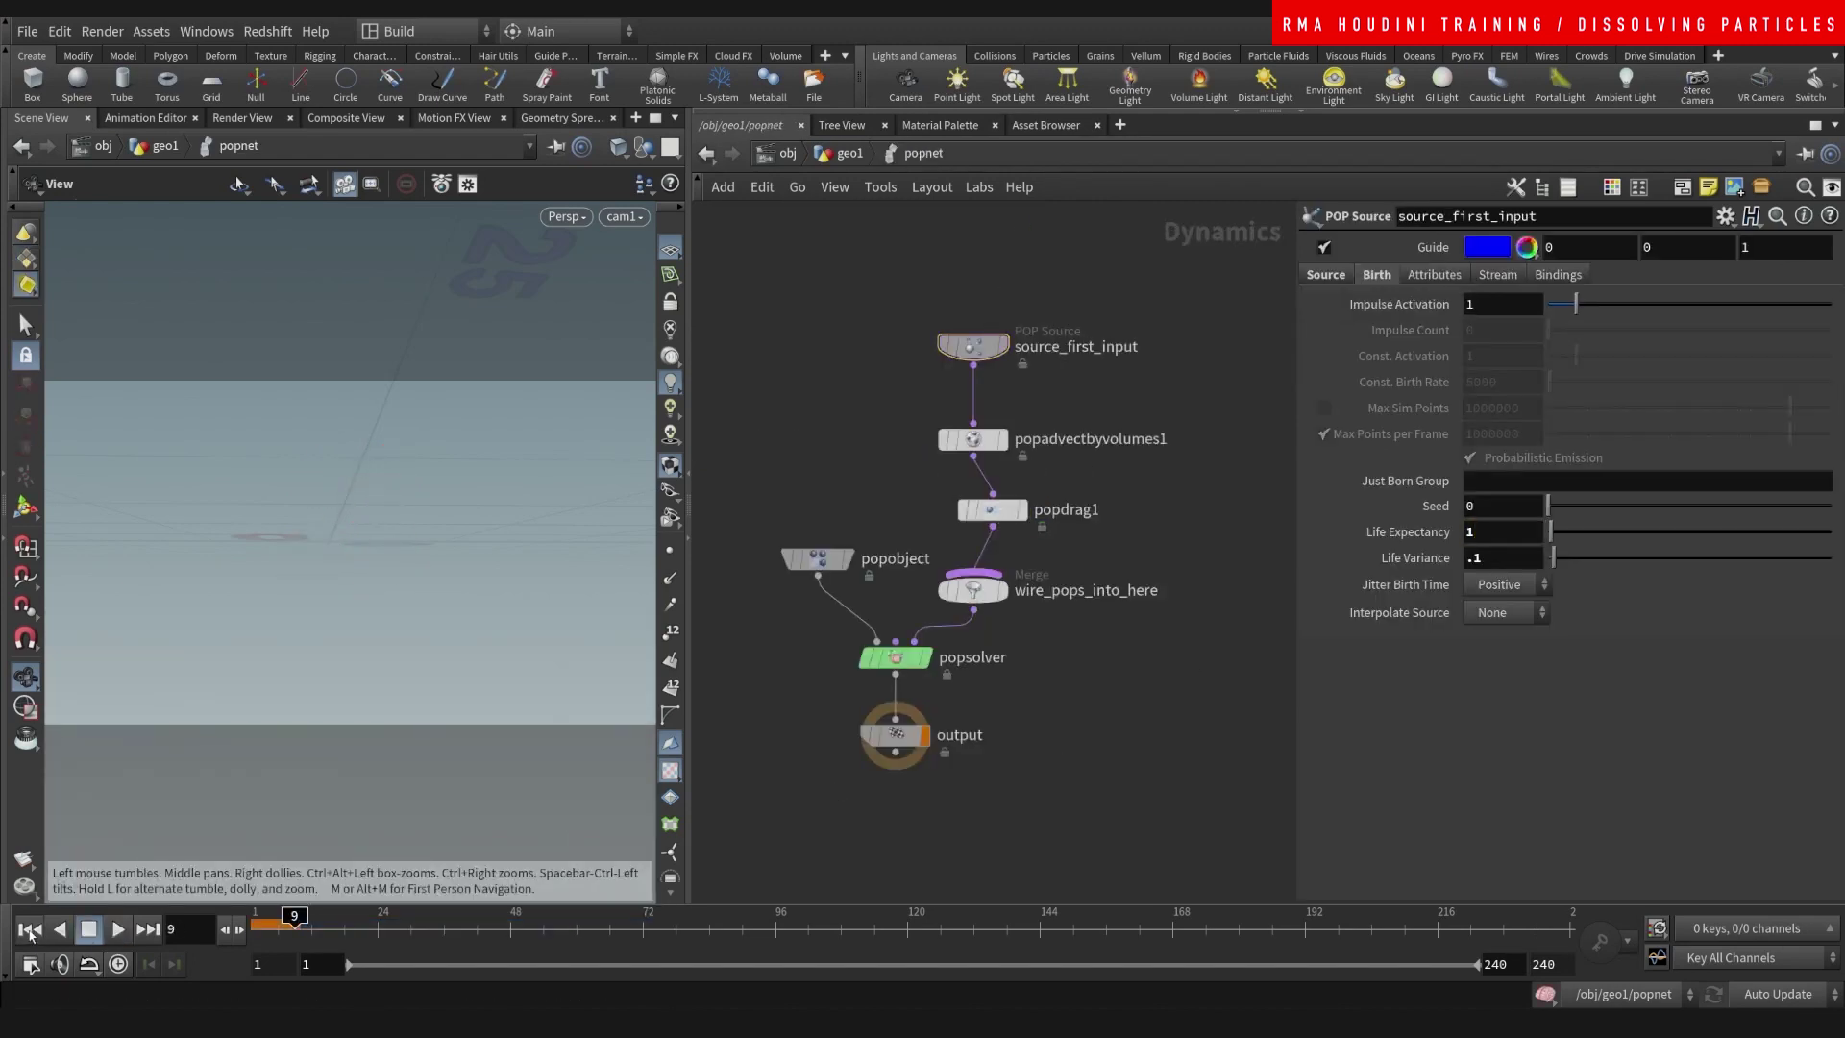
- Replay the simulation from frame 1 to about frame 73 with the longer particle life and return to frame 1
click(29, 930)
click(117, 929)
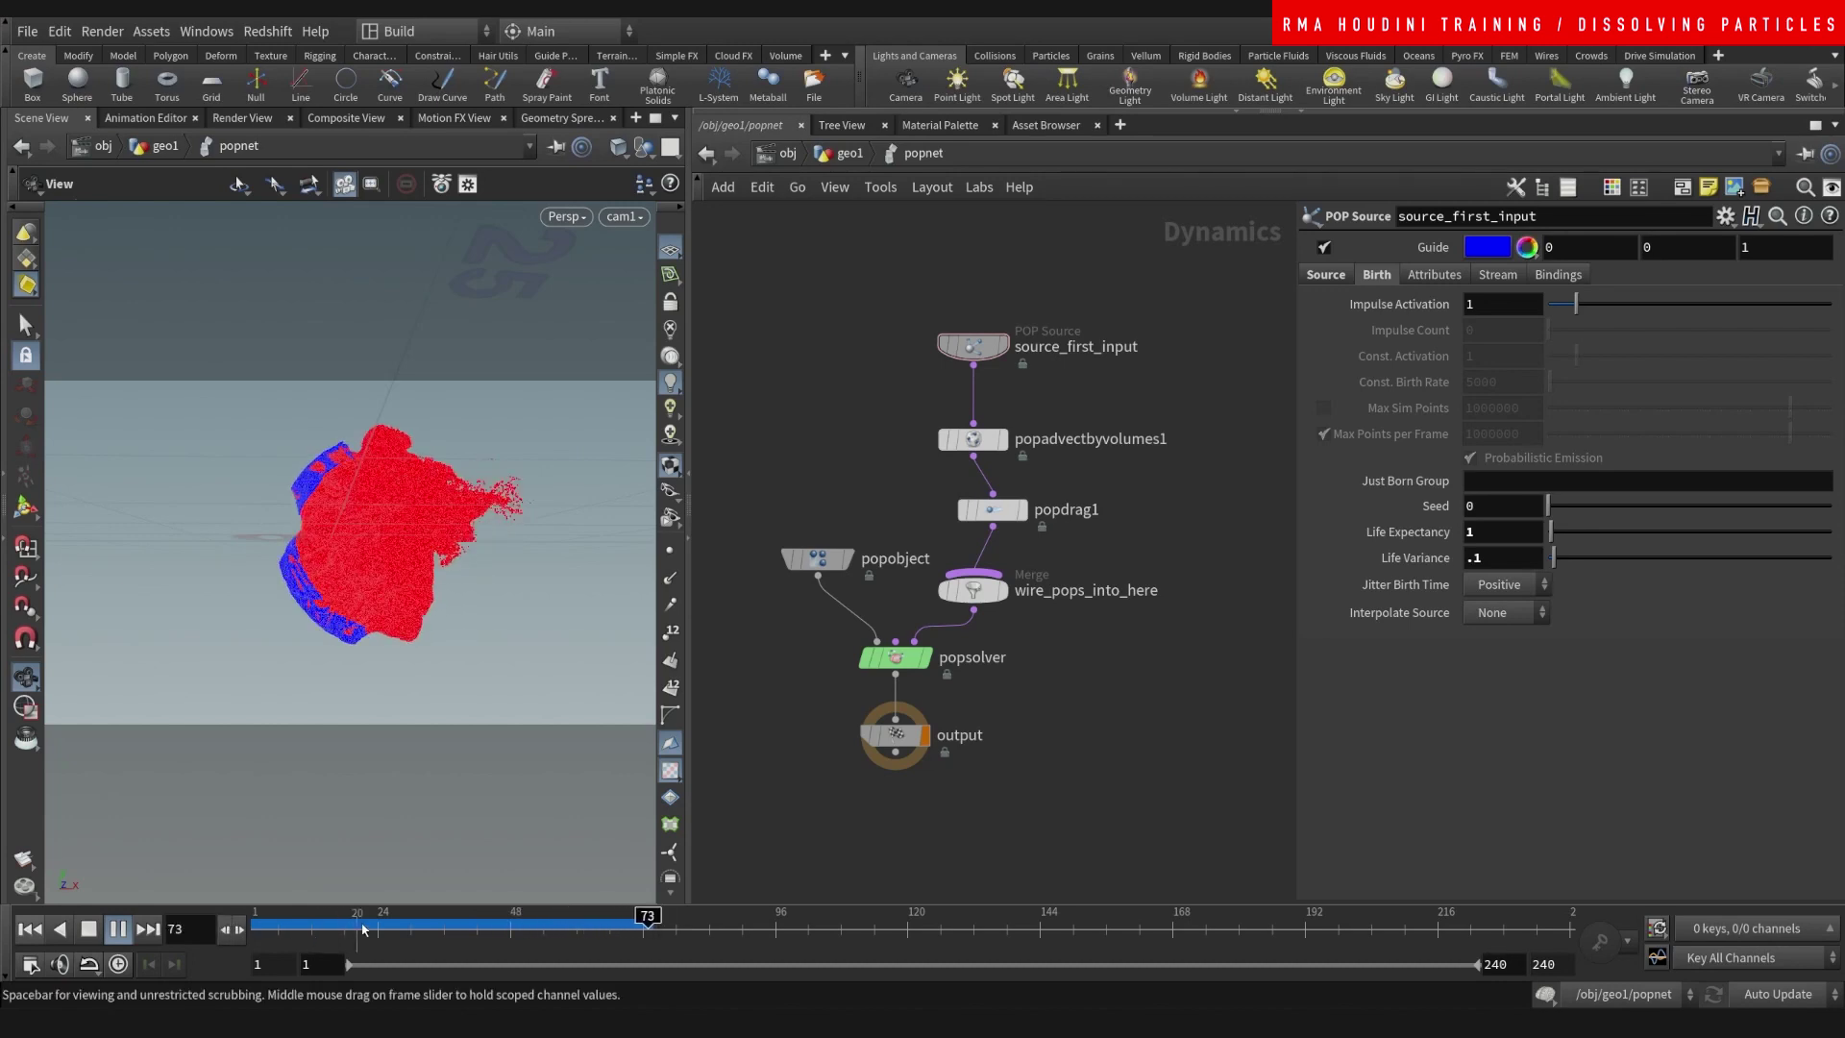
click(259, 924)
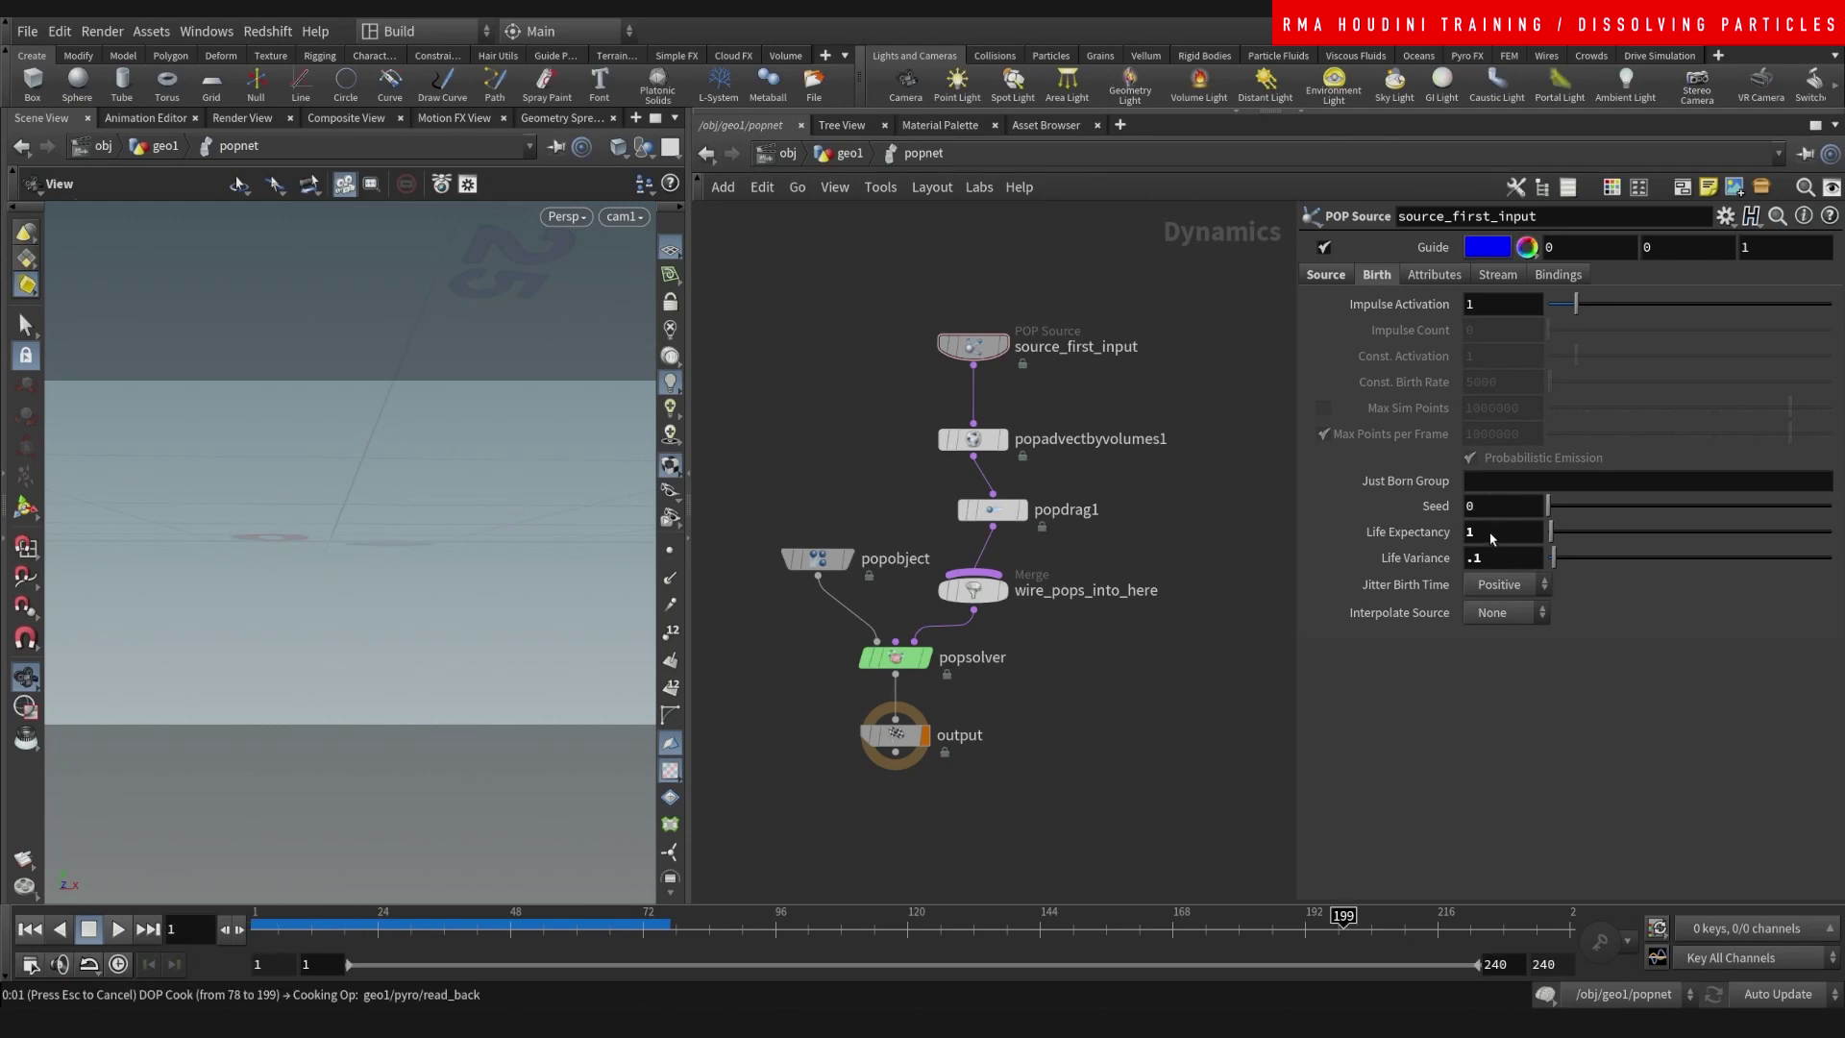
drag(421, 931, 255, 929)
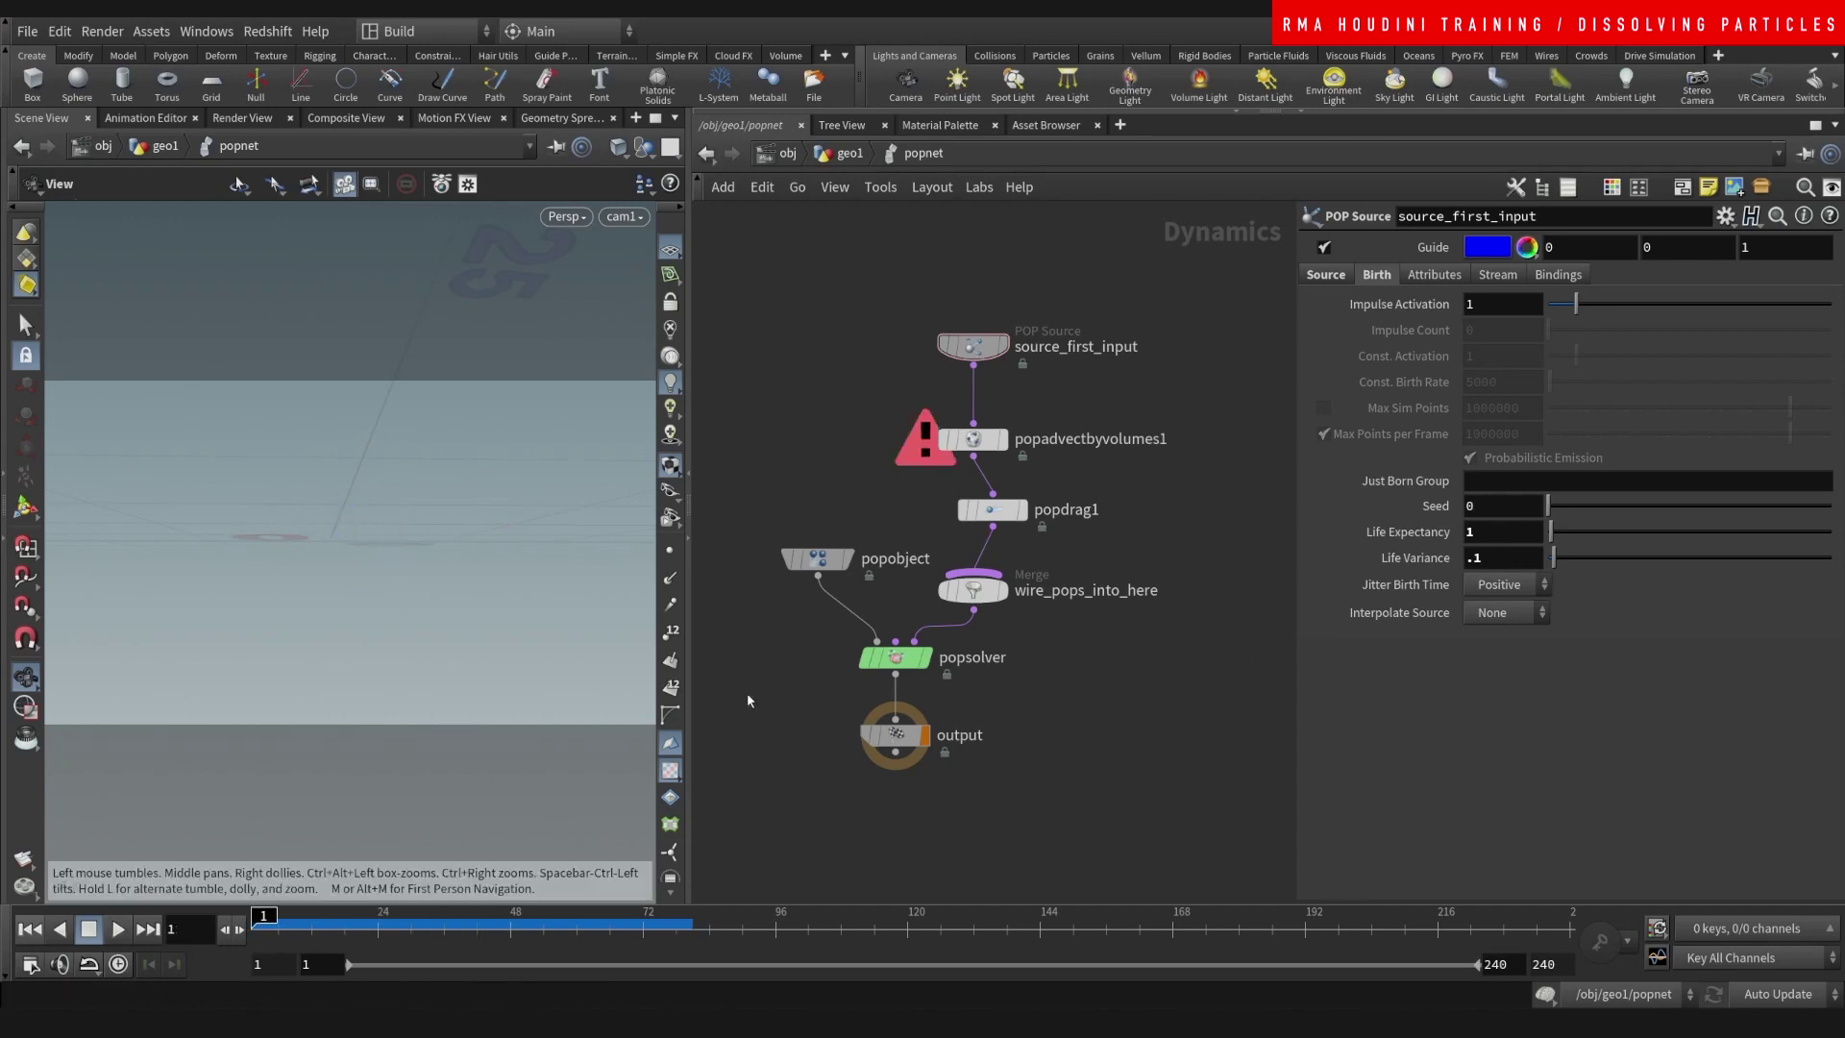
- Select popadvectbyvolumes1, step out to geo1 and back into popnet, and play the simulation from frame 1 to about frame 102
click(126, 926)
click(258, 928)
click(994, 439)
click(848, 155)
middle_drag(924, 600, 981, 603)
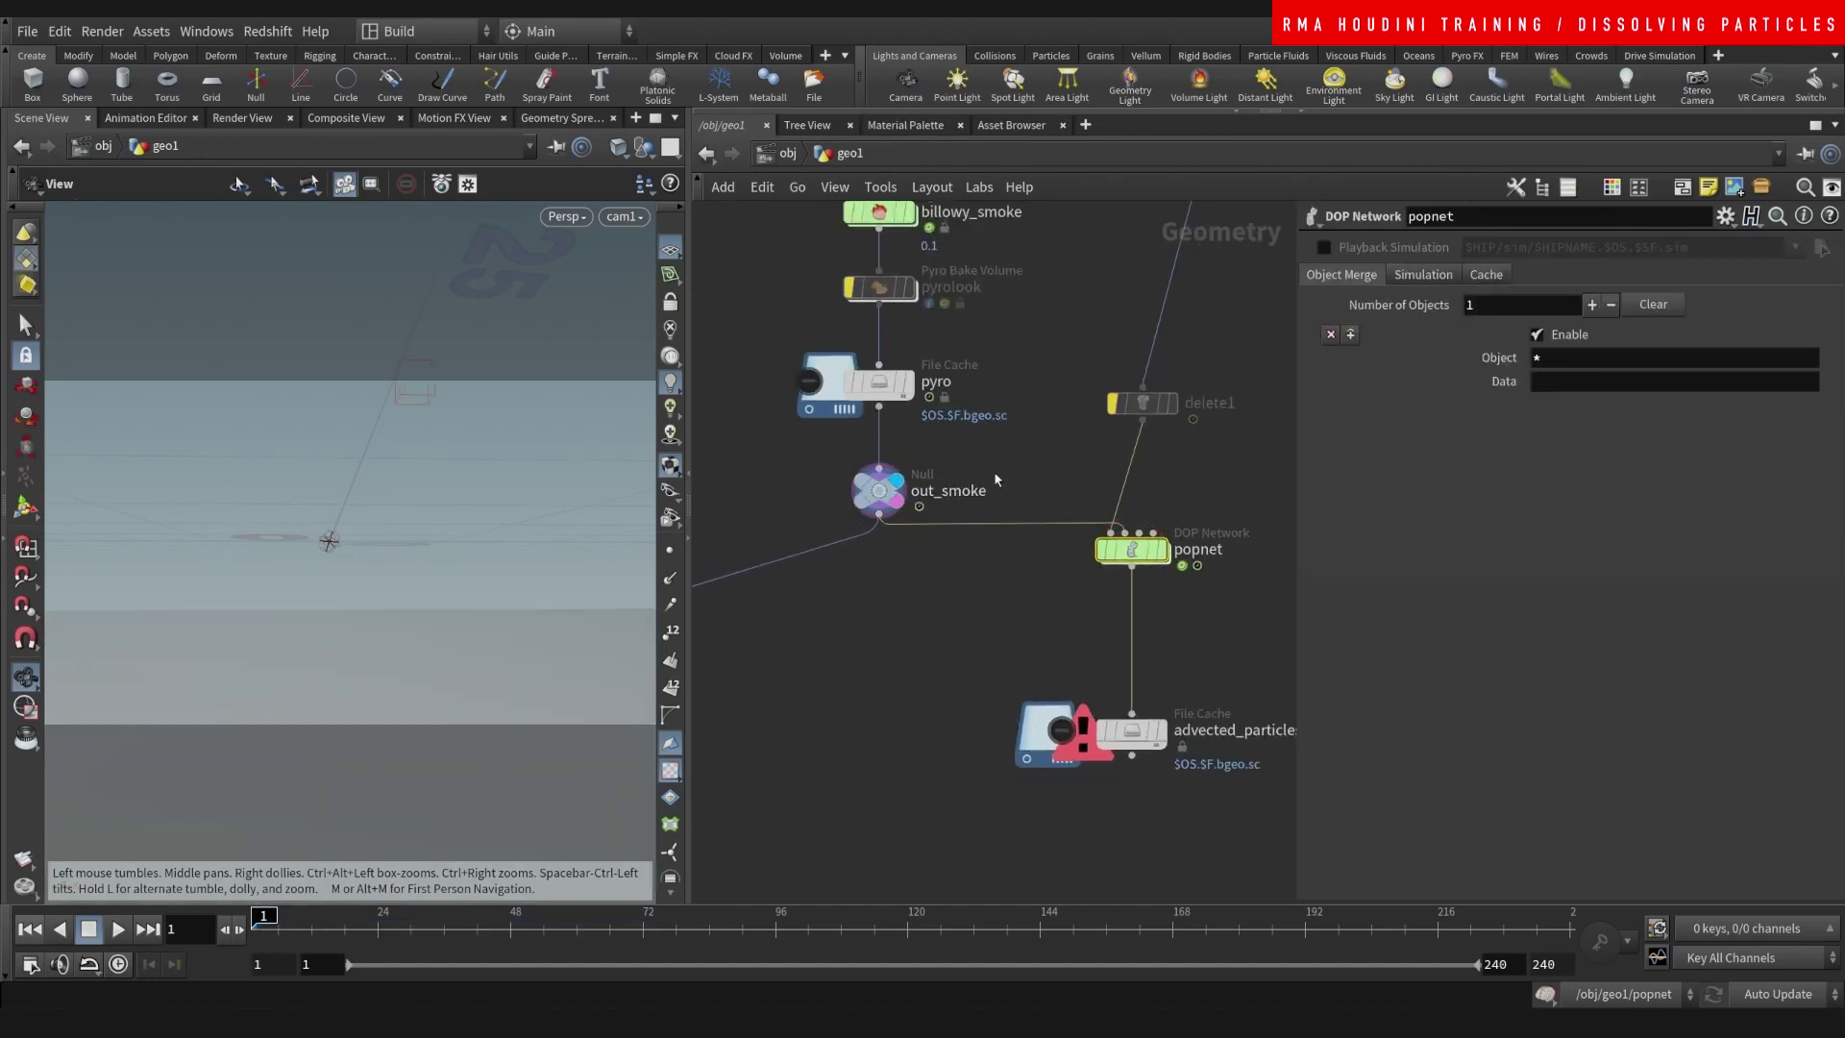
double_click(1139, 552)
click(117, 928)
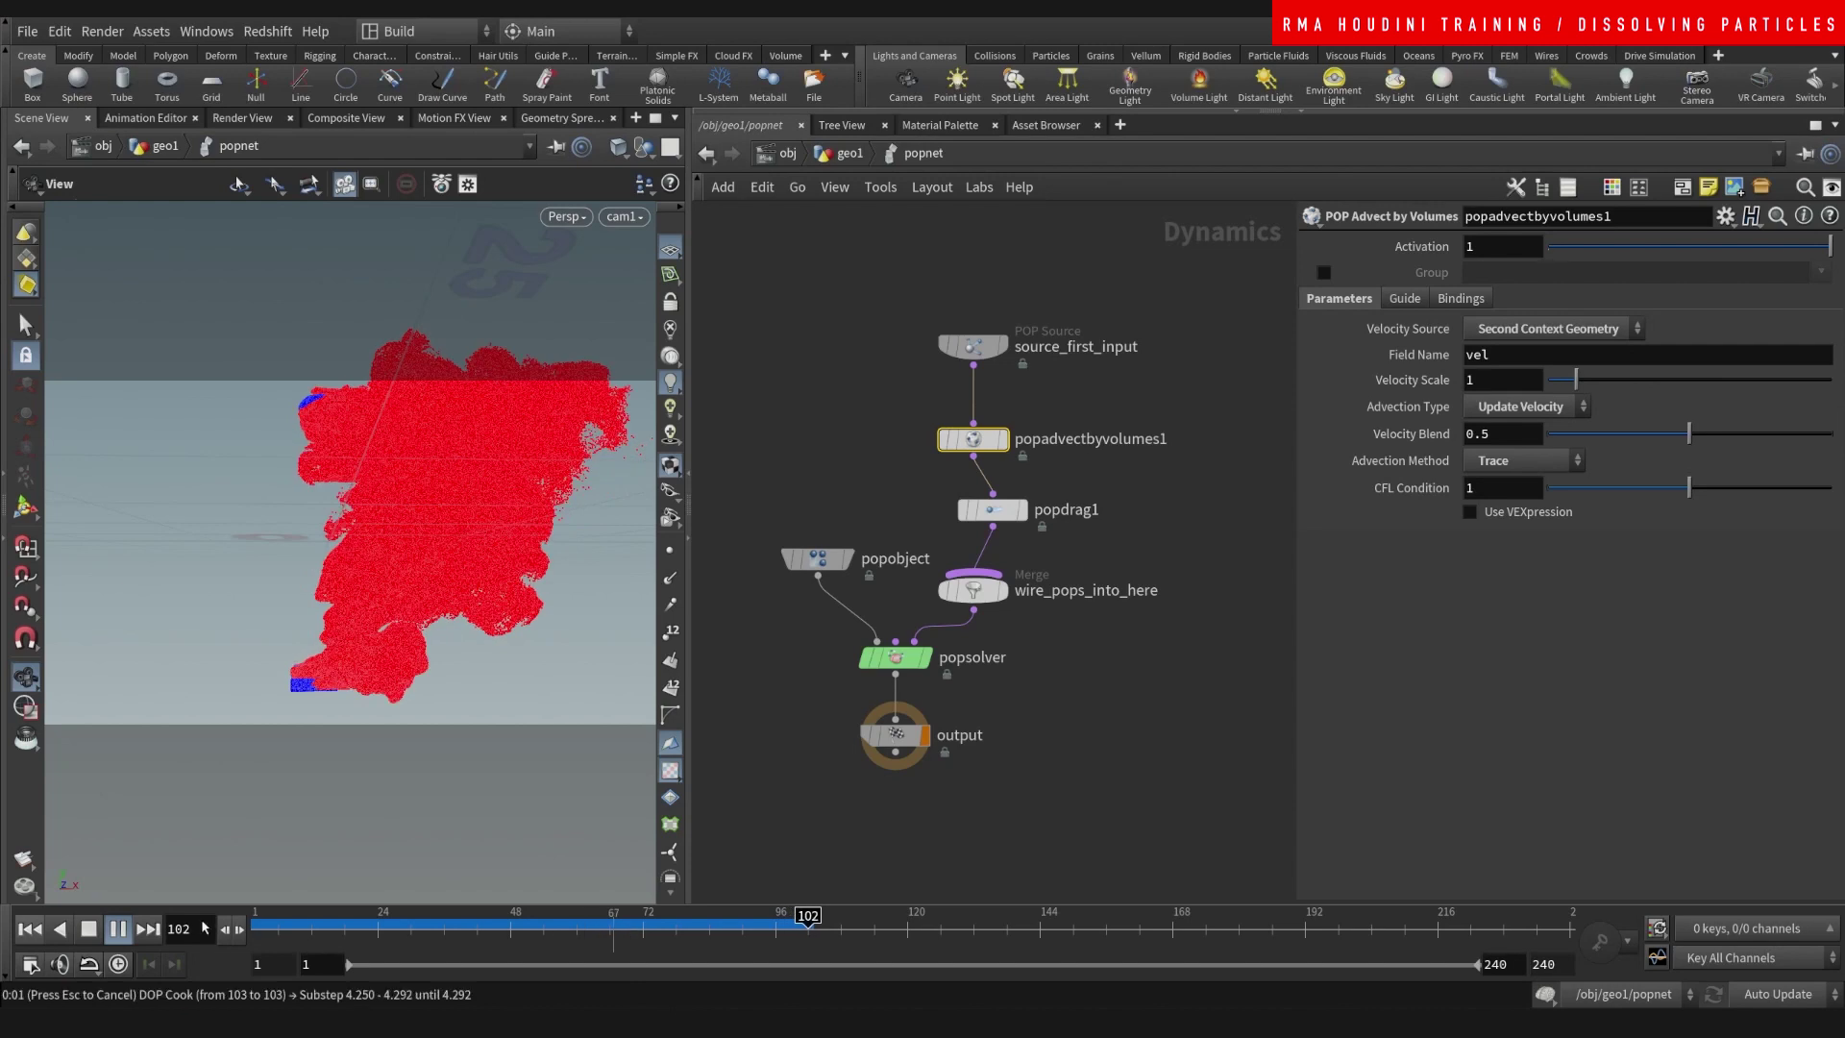
- Return to geo1 and save the advected_particles file cache to disk for frames 1 to 150
click(278, 927)
click(850, 154)
click(1367, 401)
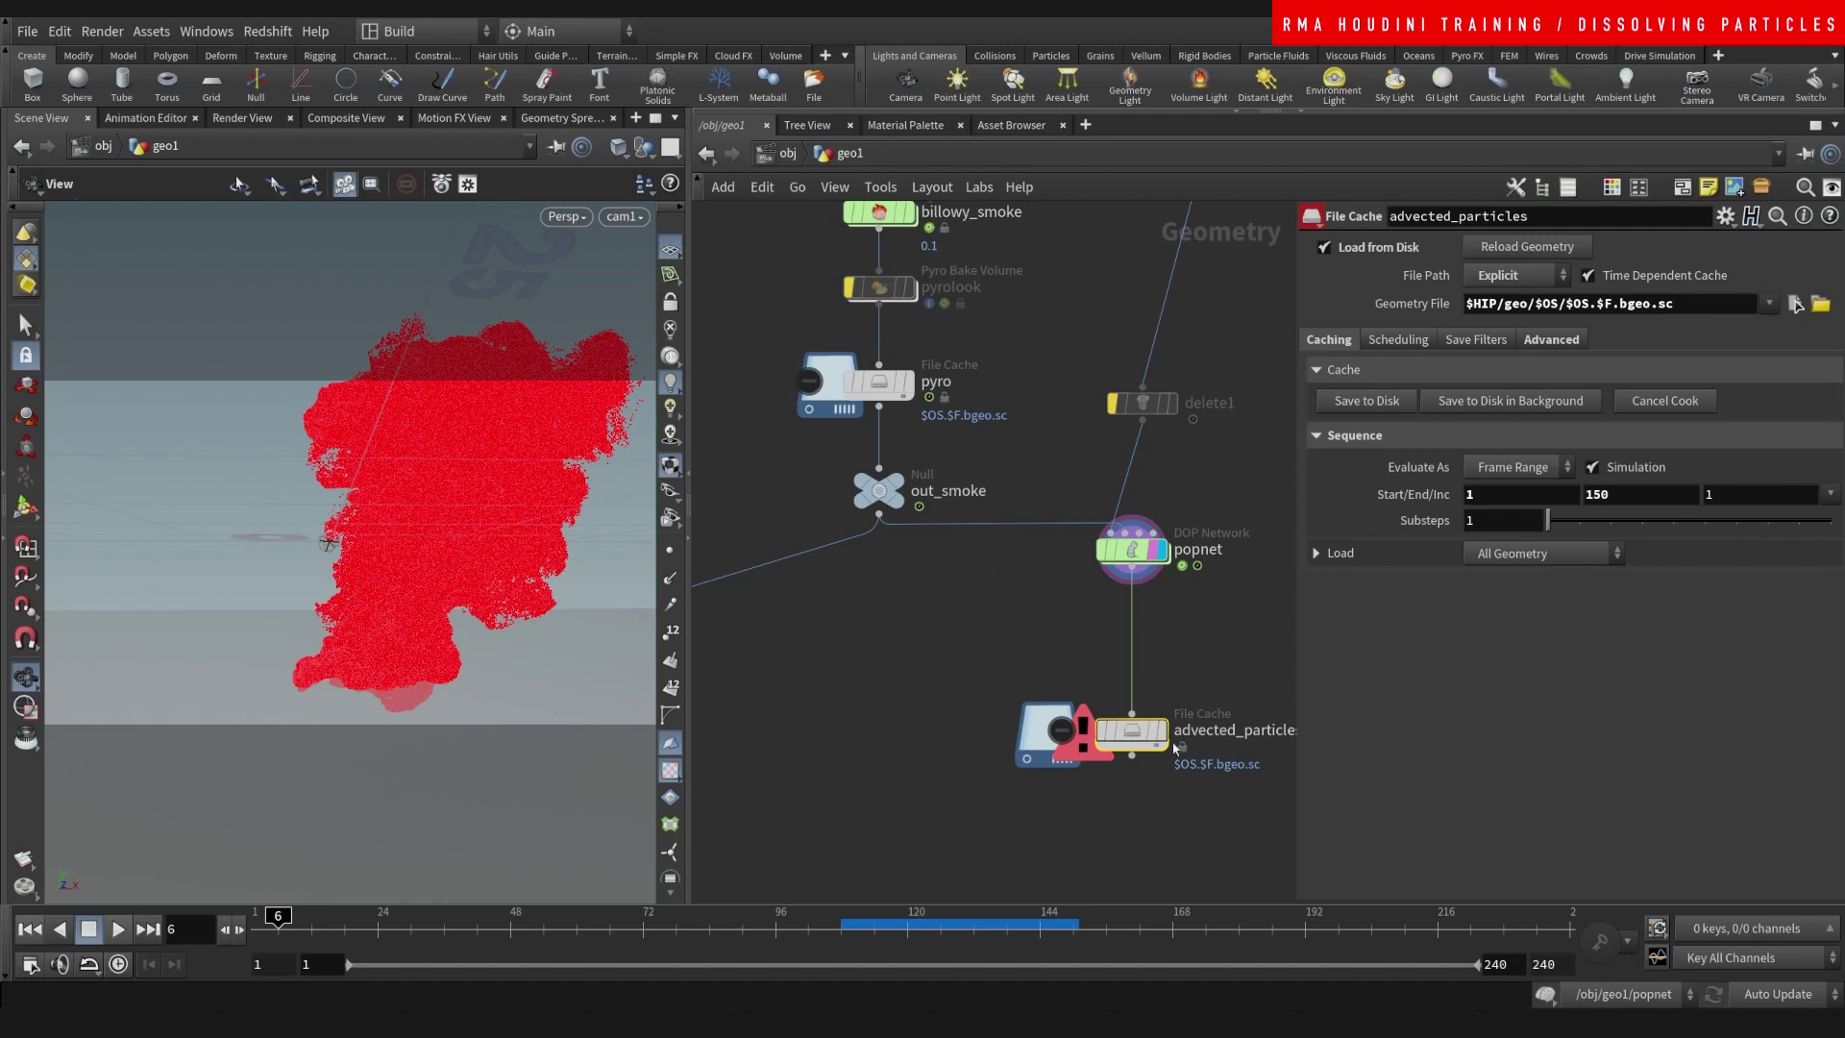
- Display the advected_particles cache and scrub the timeline to frame 109
click(1161, 733)
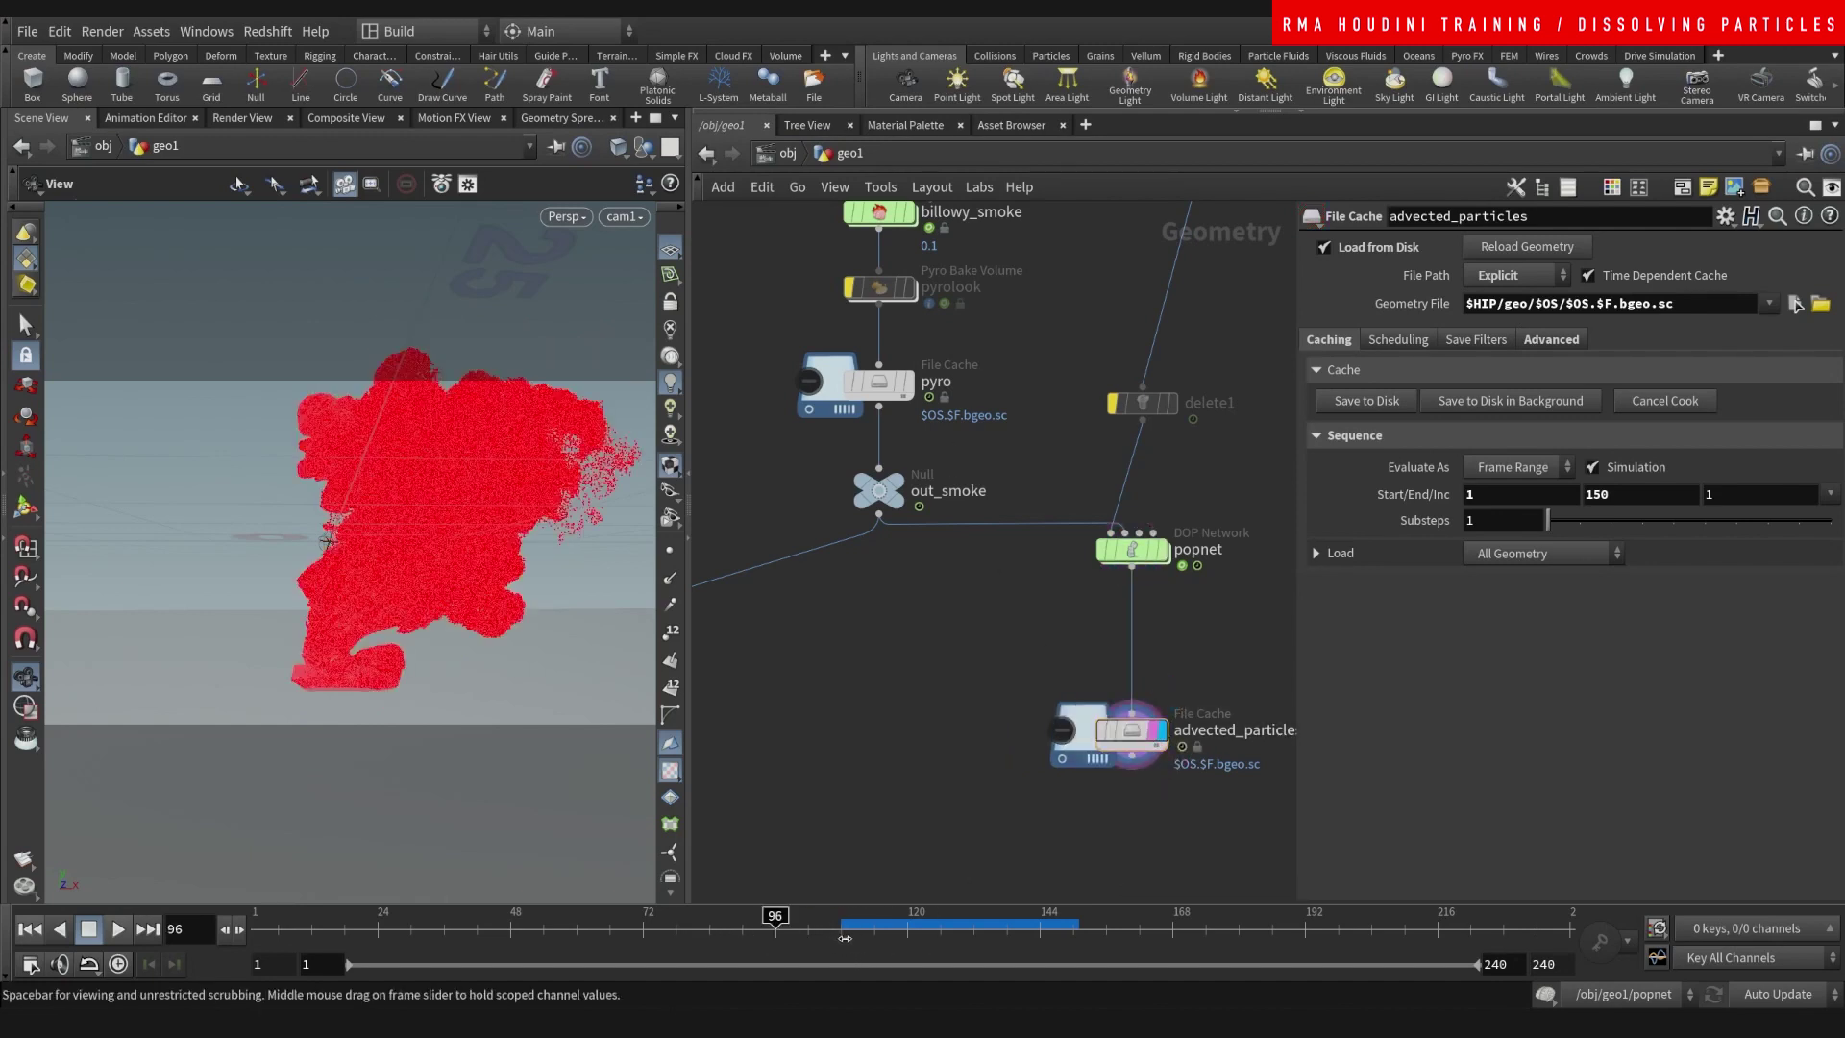
click(845, 938)
key(h)
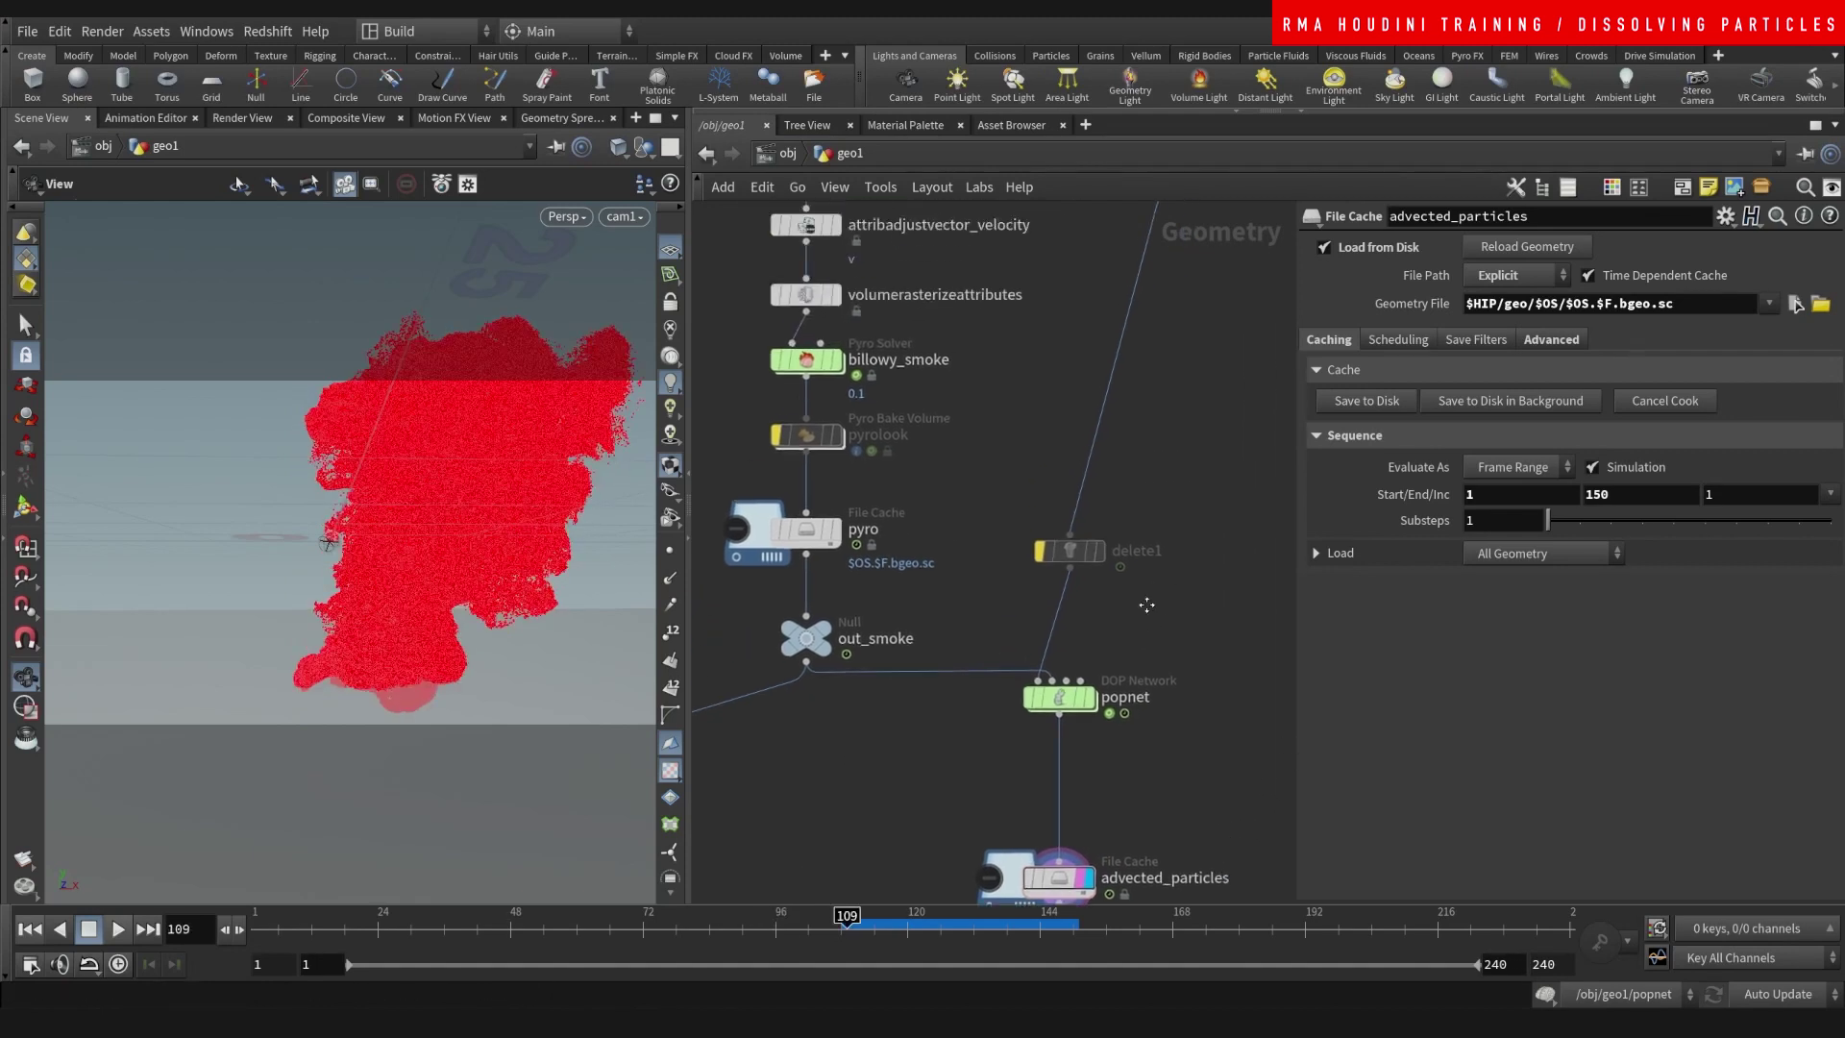
- Display initsim, switch the display to attribwrangle4, and scrub to frame 82 to compare the source points
mouse_move(806, 374)
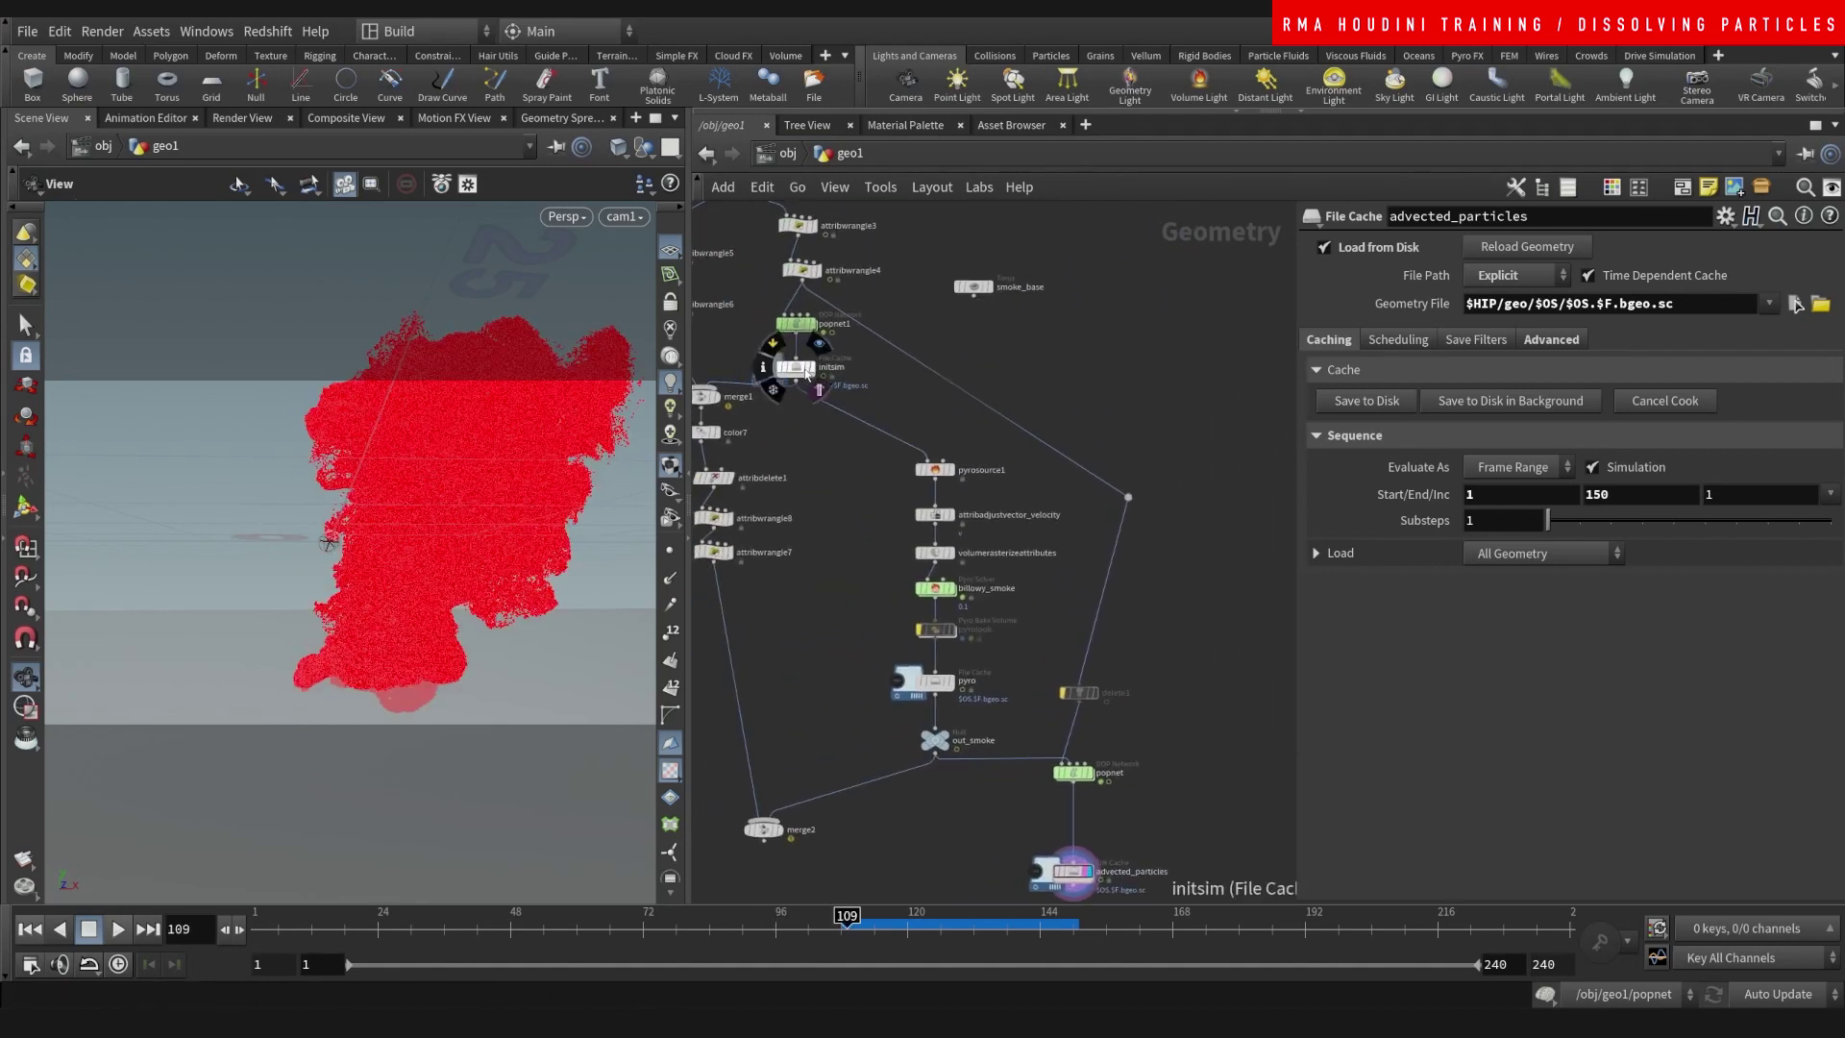
scroll(839, 375, up, 2)
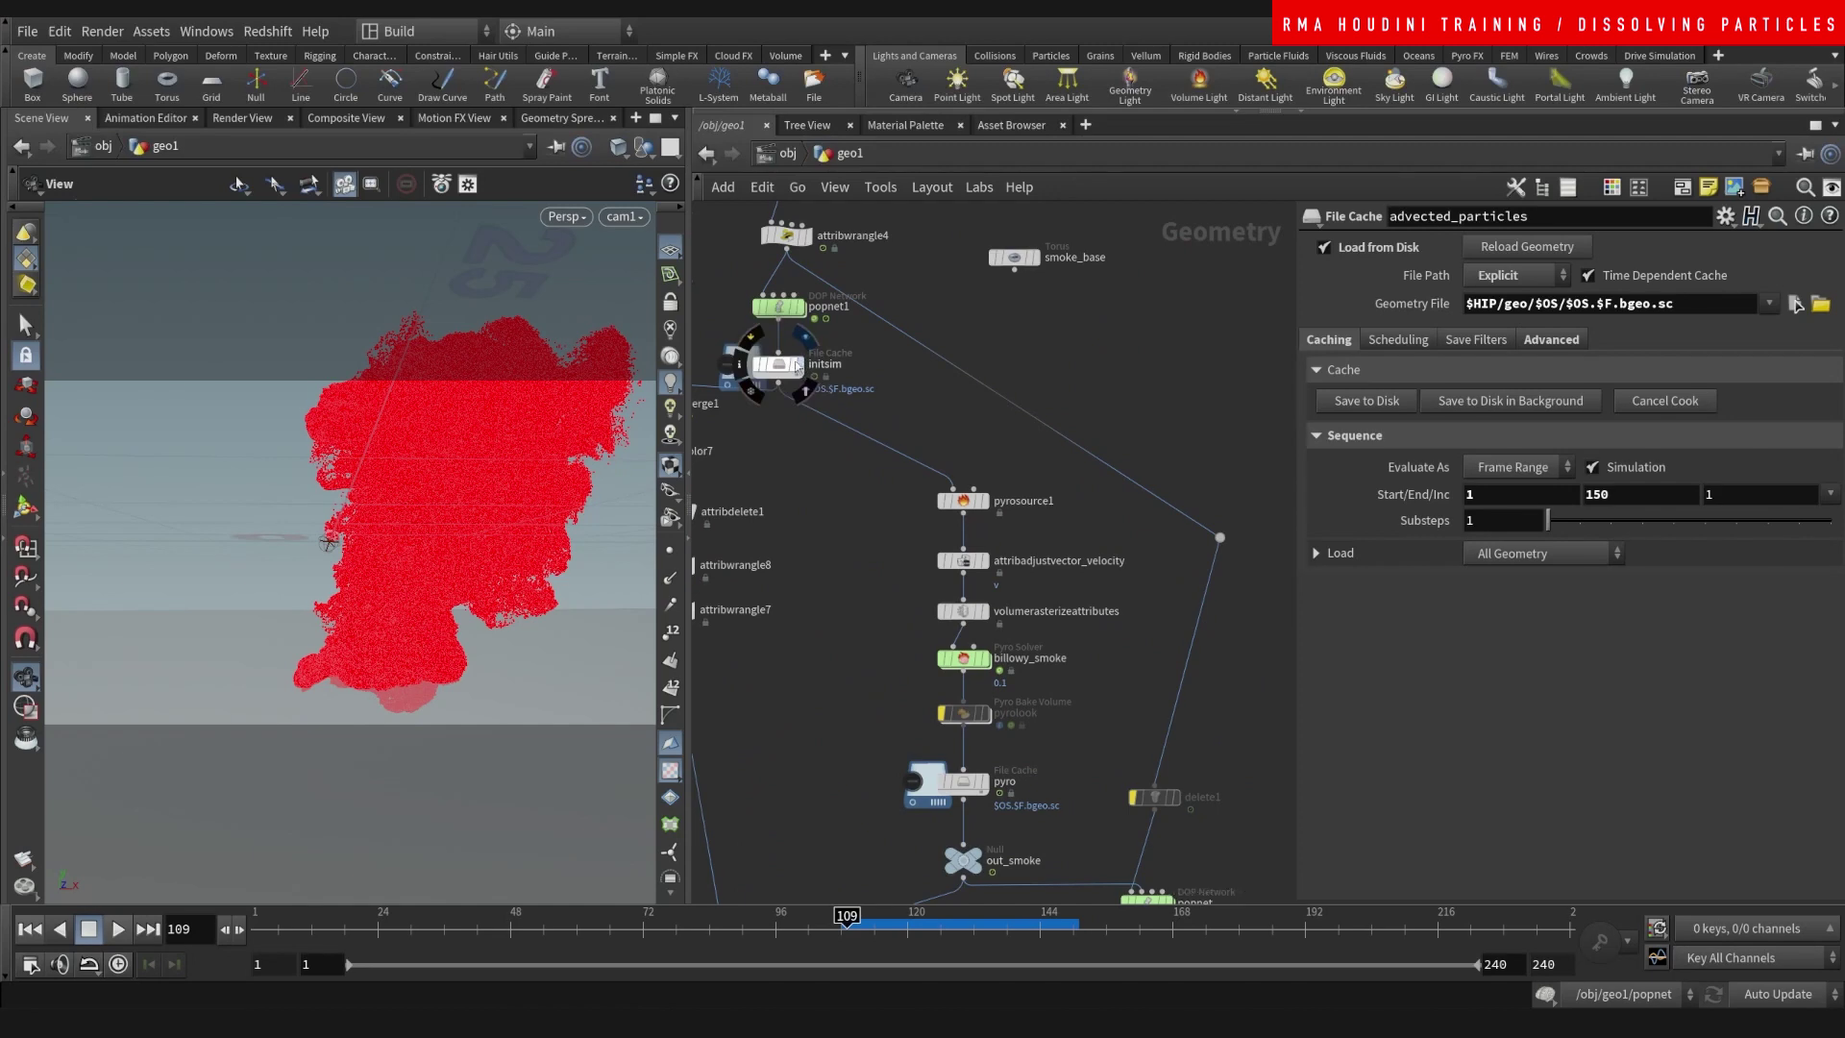
middle_drag(986, 351, 994, 360)
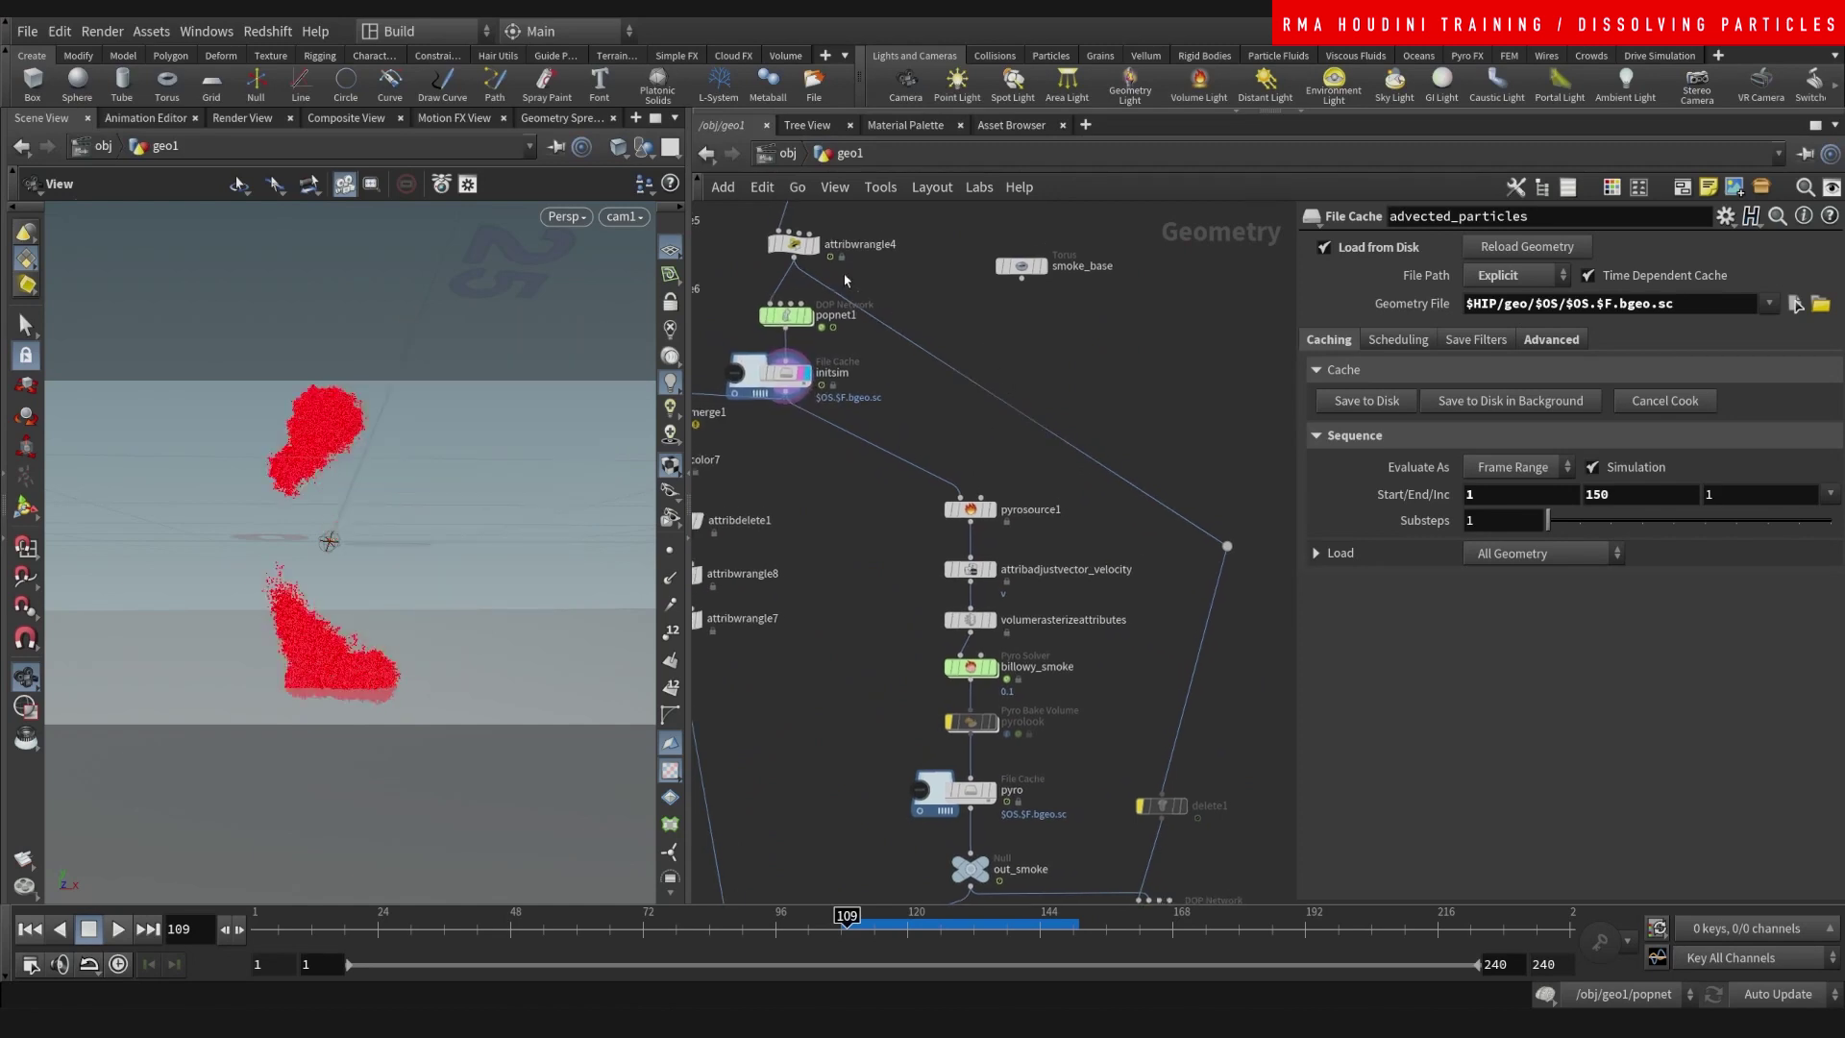
click(812, 248)
drag(807, 250, 855, 250)
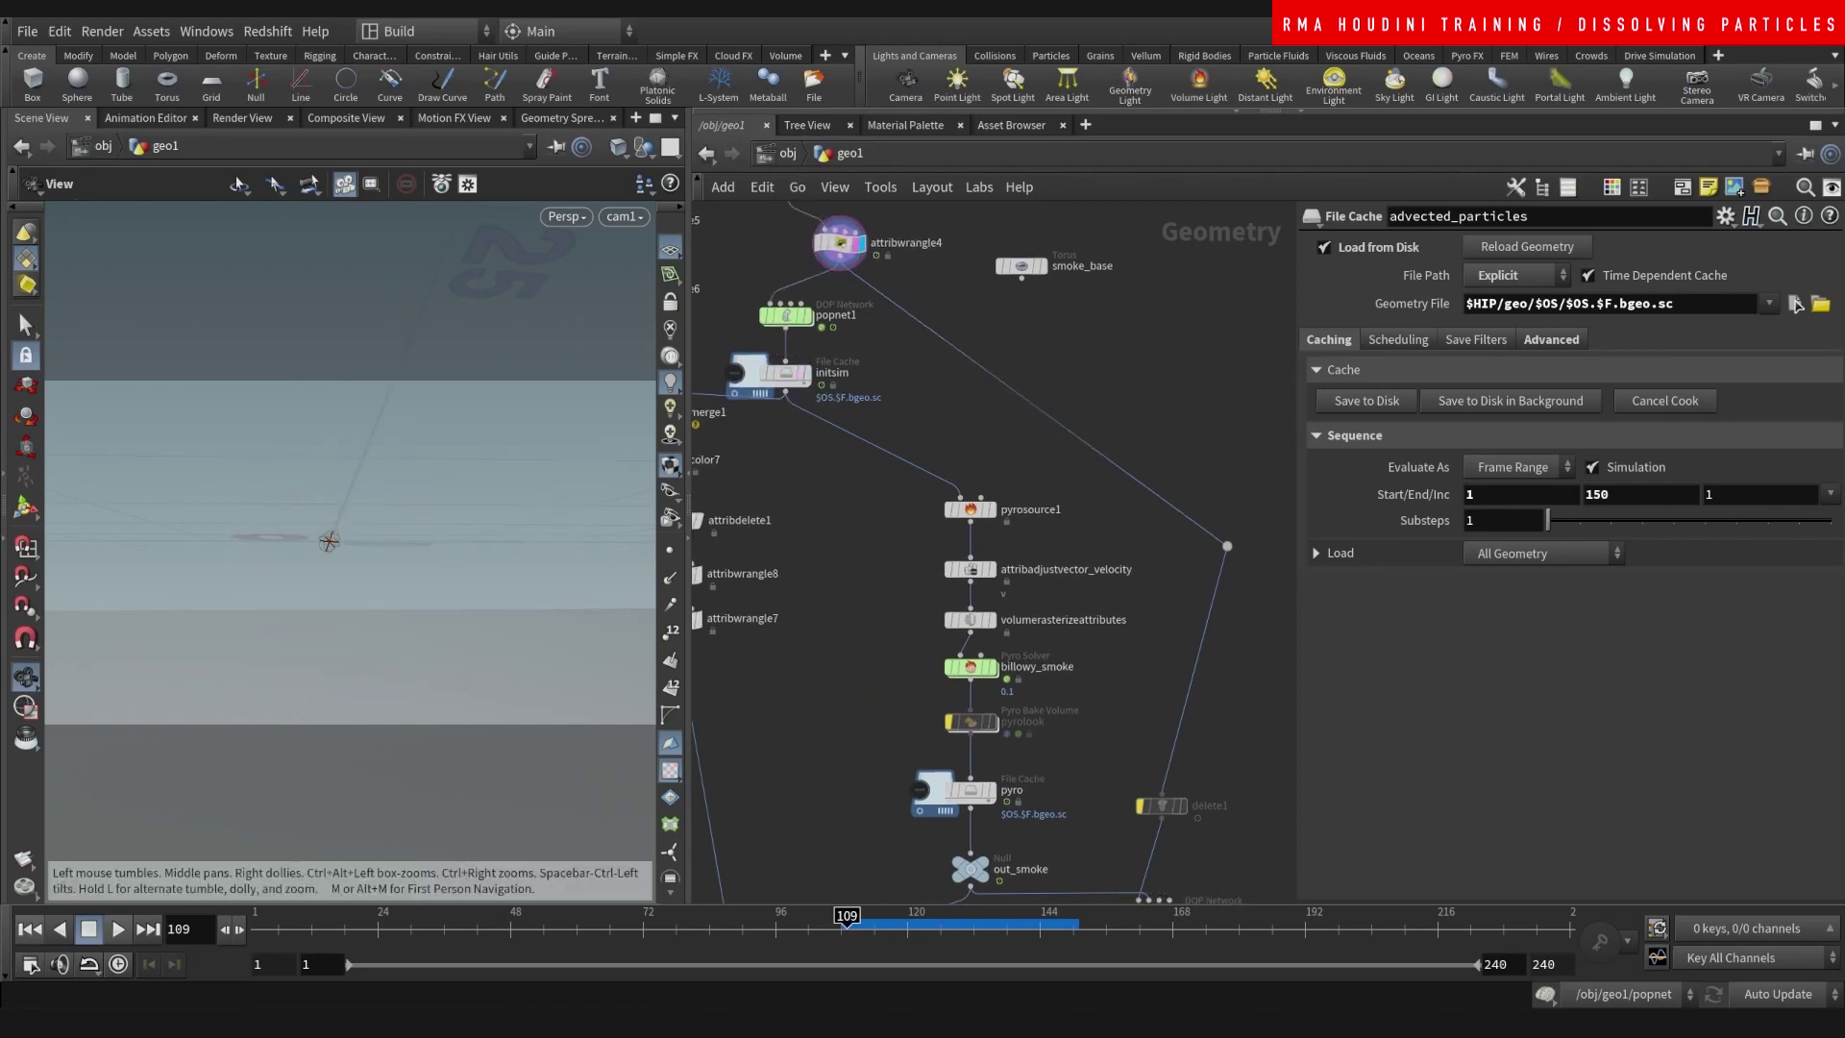
drag(346, 919, 699, 923)
- Go inside popnet, examine source_first_input's birth settings, and return to geo1
middle_drag(1174, 614, 1046, 314)
right_drag(1156, 572, 1147, 559)
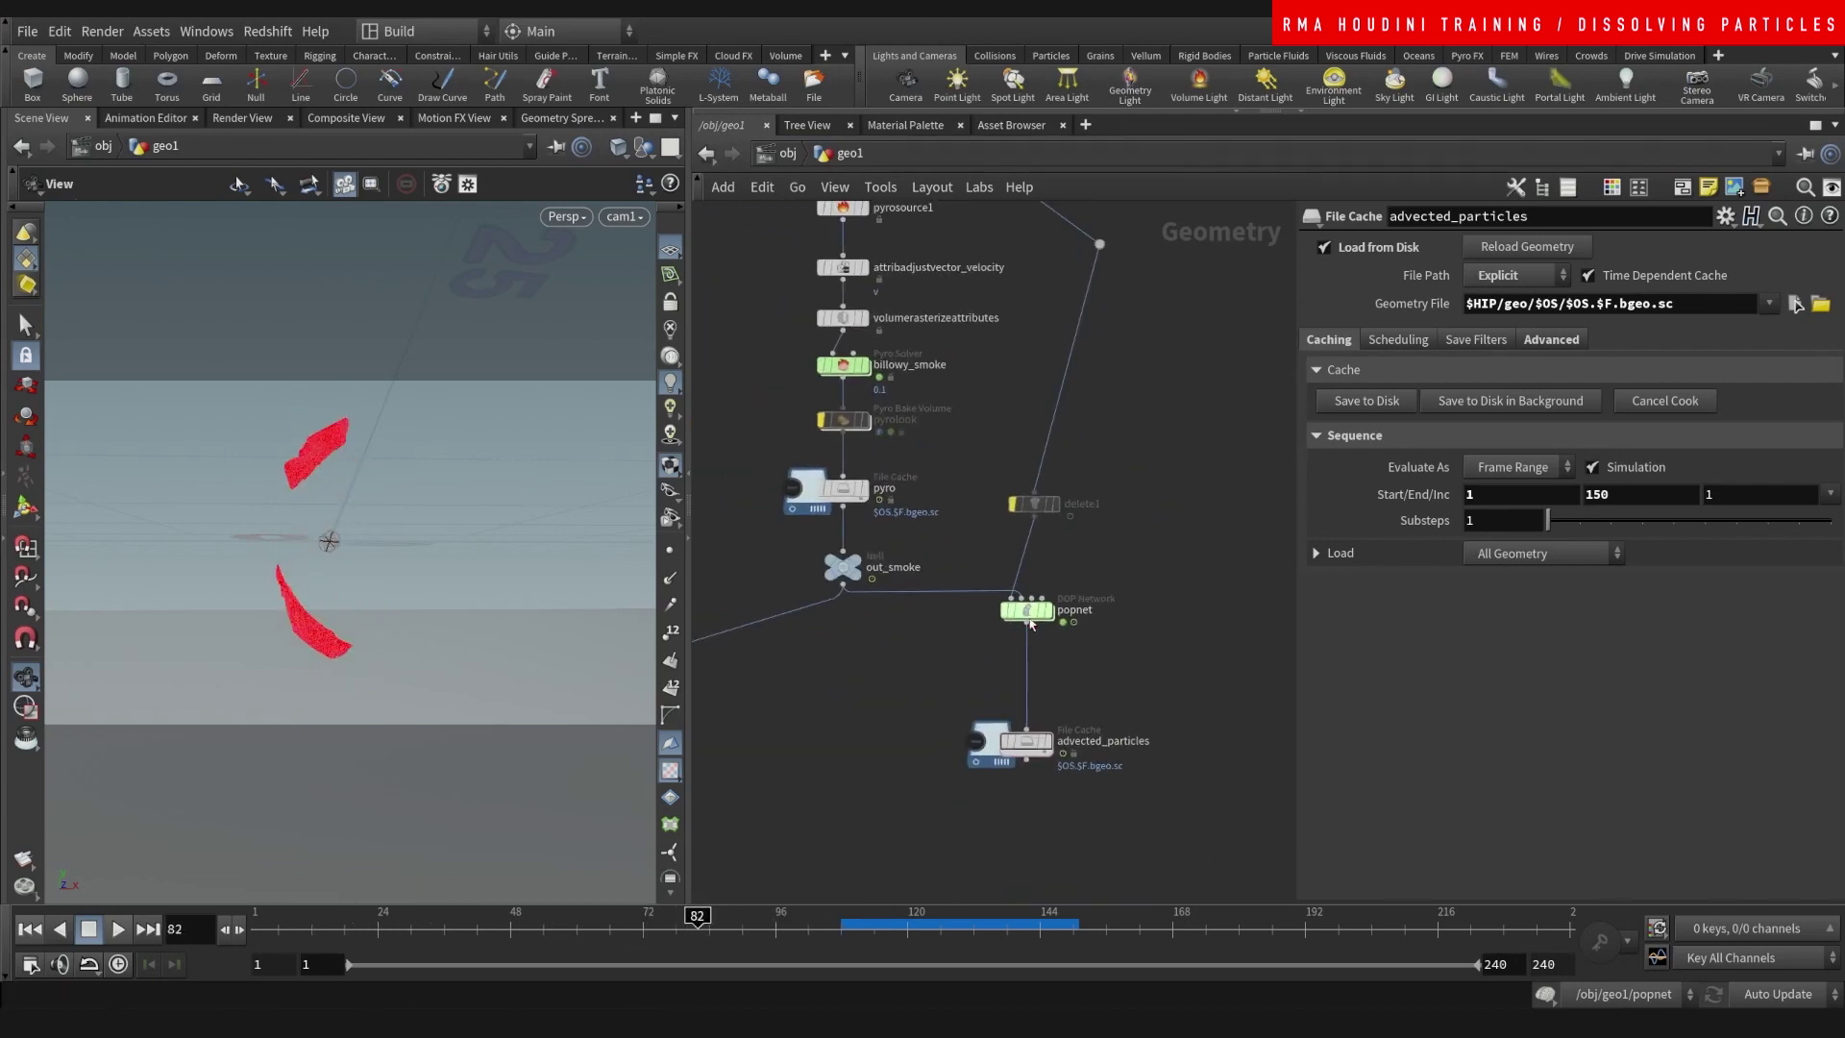
double_click(1041, 617)
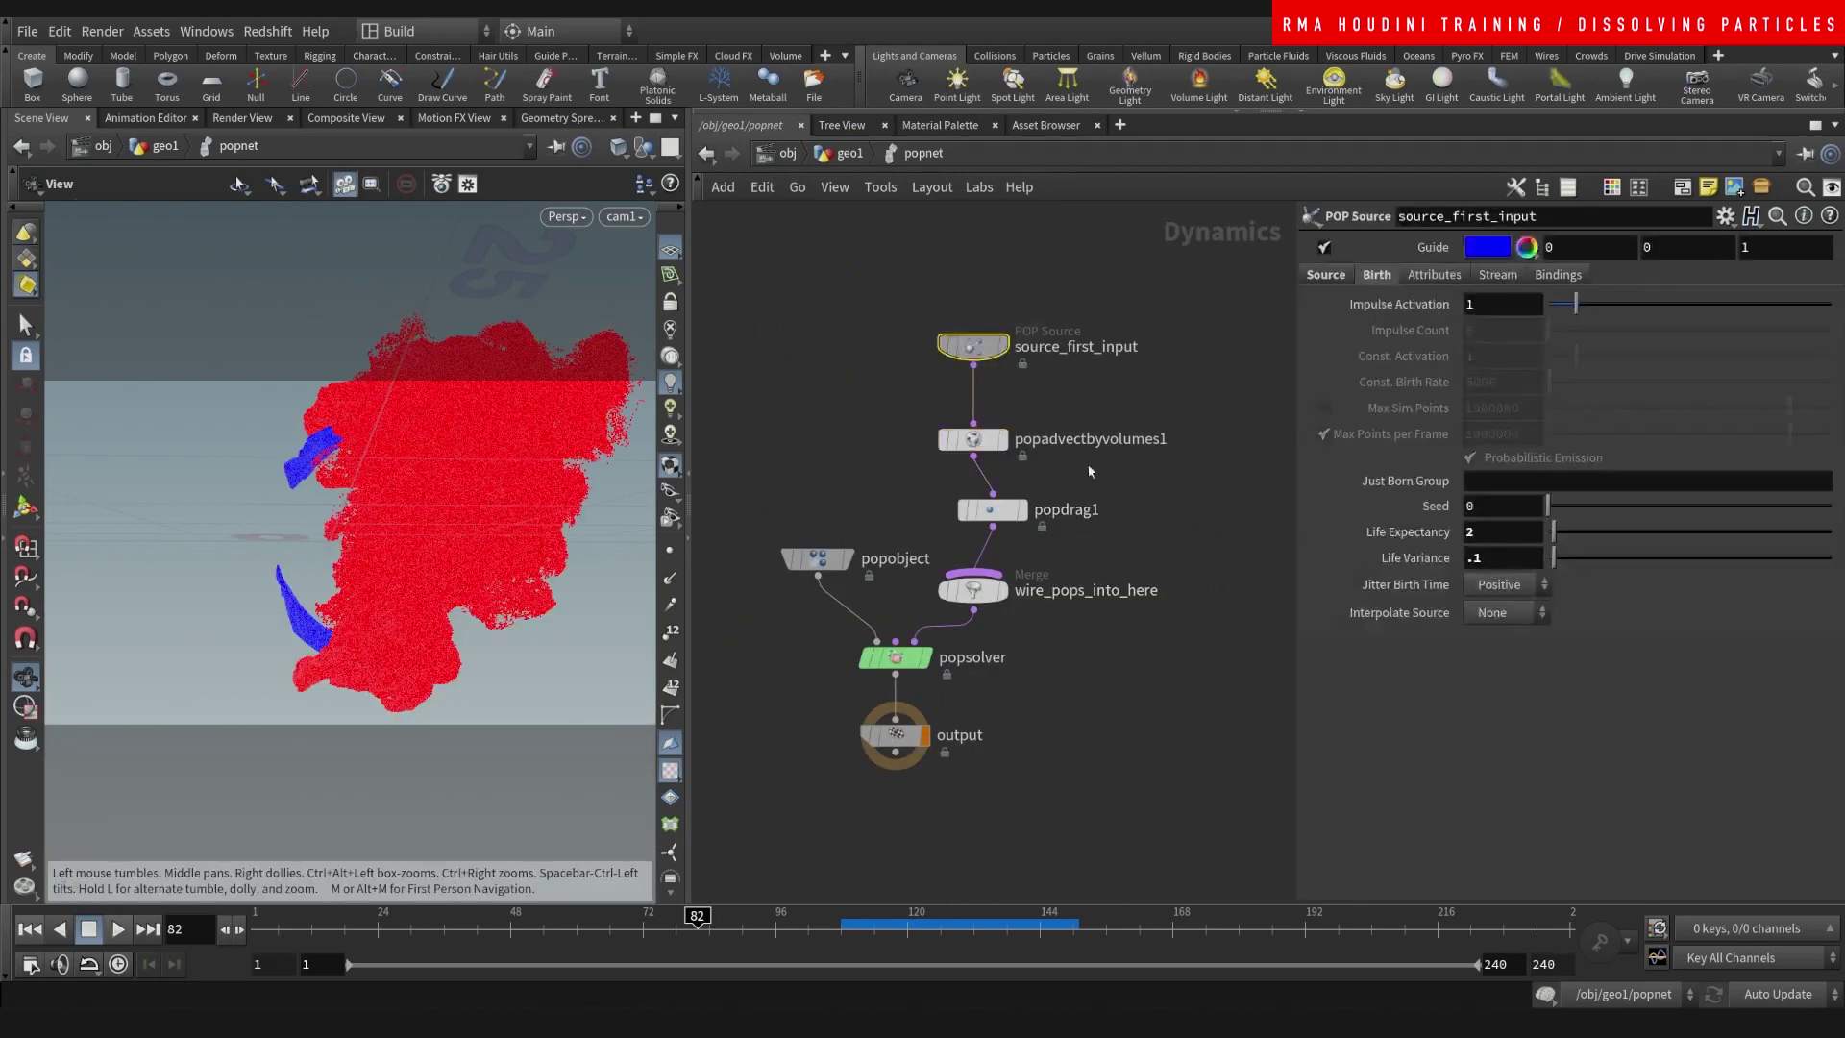
click(1044, 337)
click(845, 154)
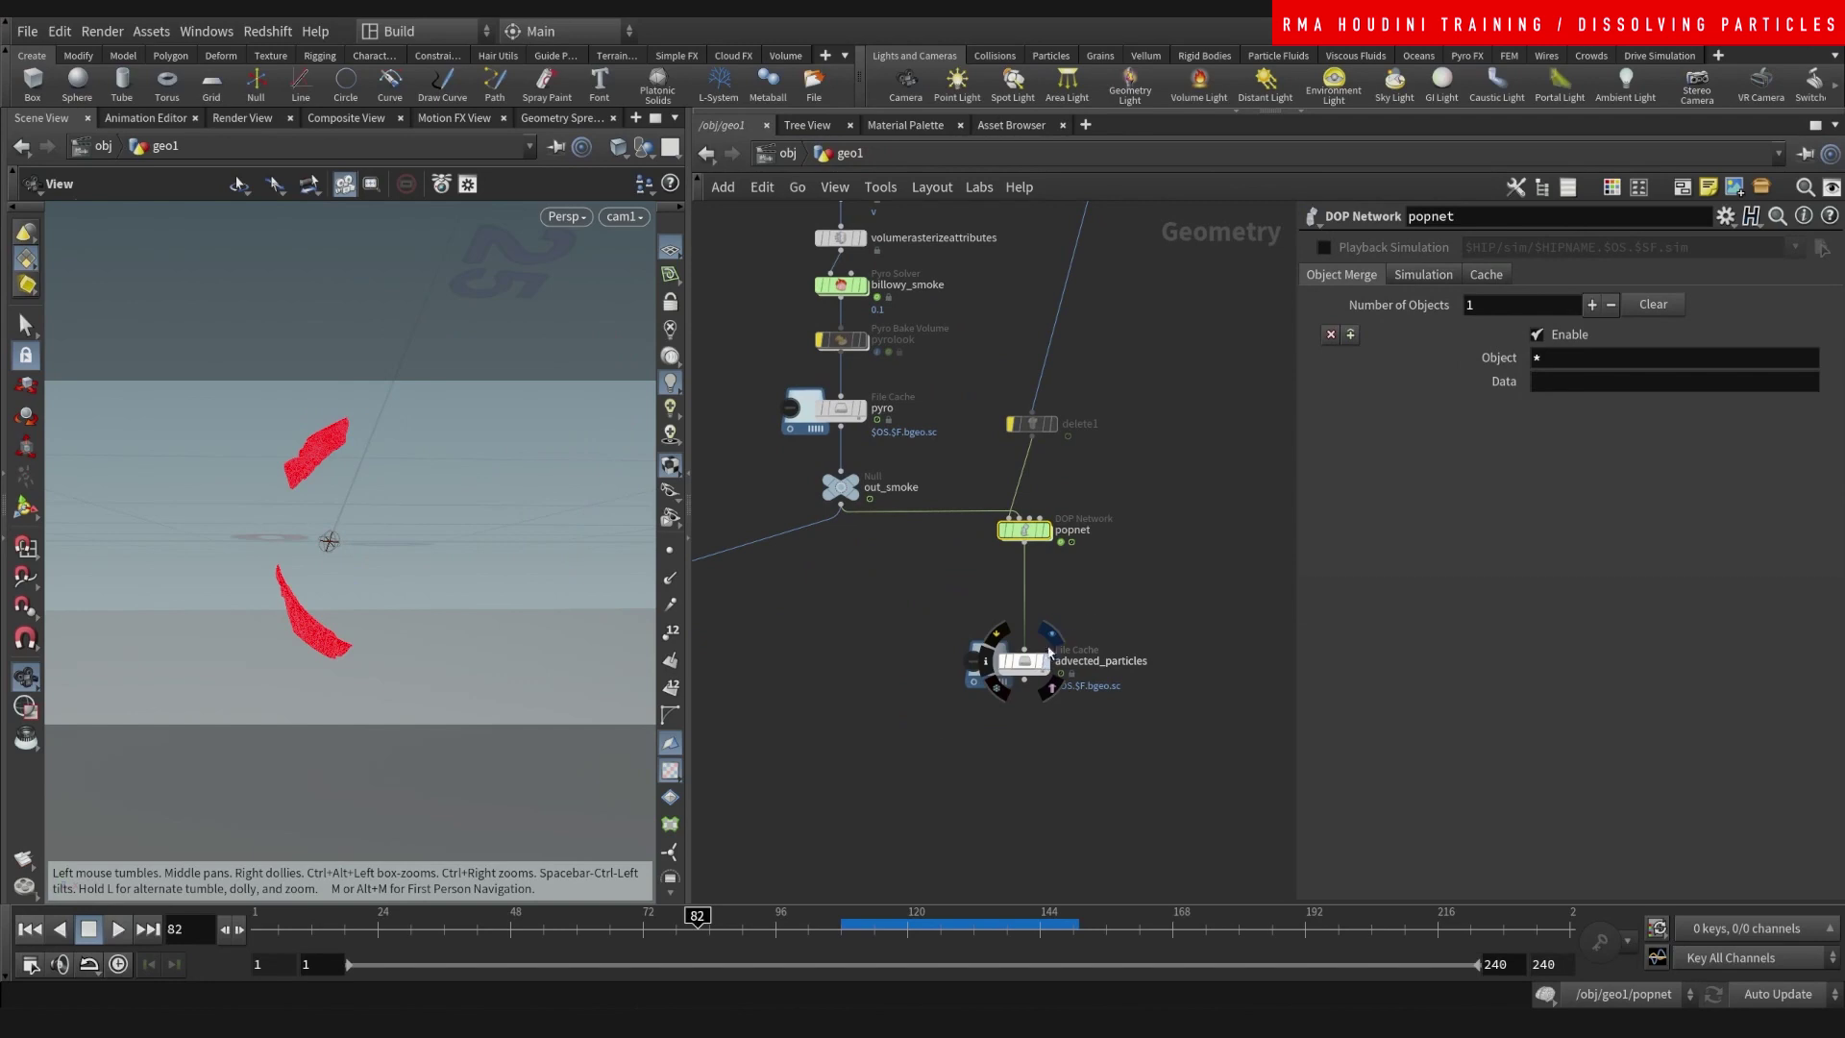
- Display advected_particles again and scrub to about frame 126 to review the cached motion
click(1049, 652)
middle_drag(902, 632, 961, 580)
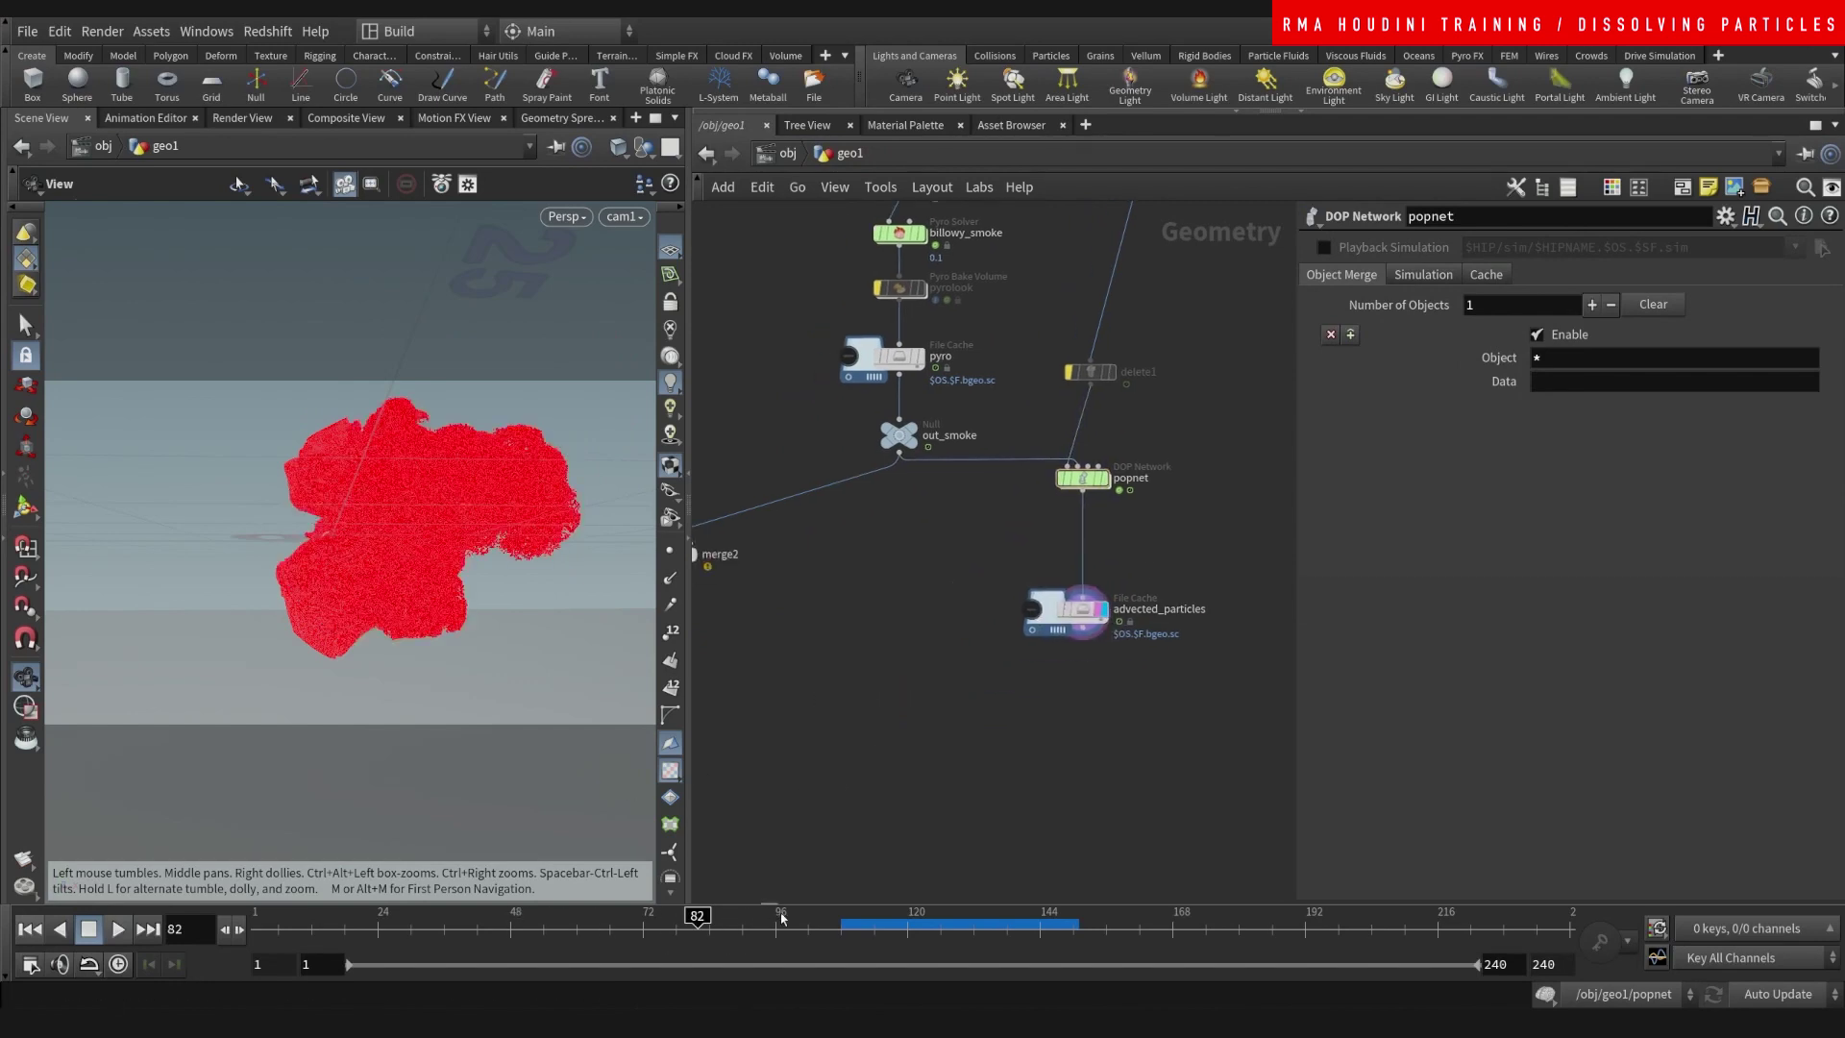
drag(854, 920, 929, 899)
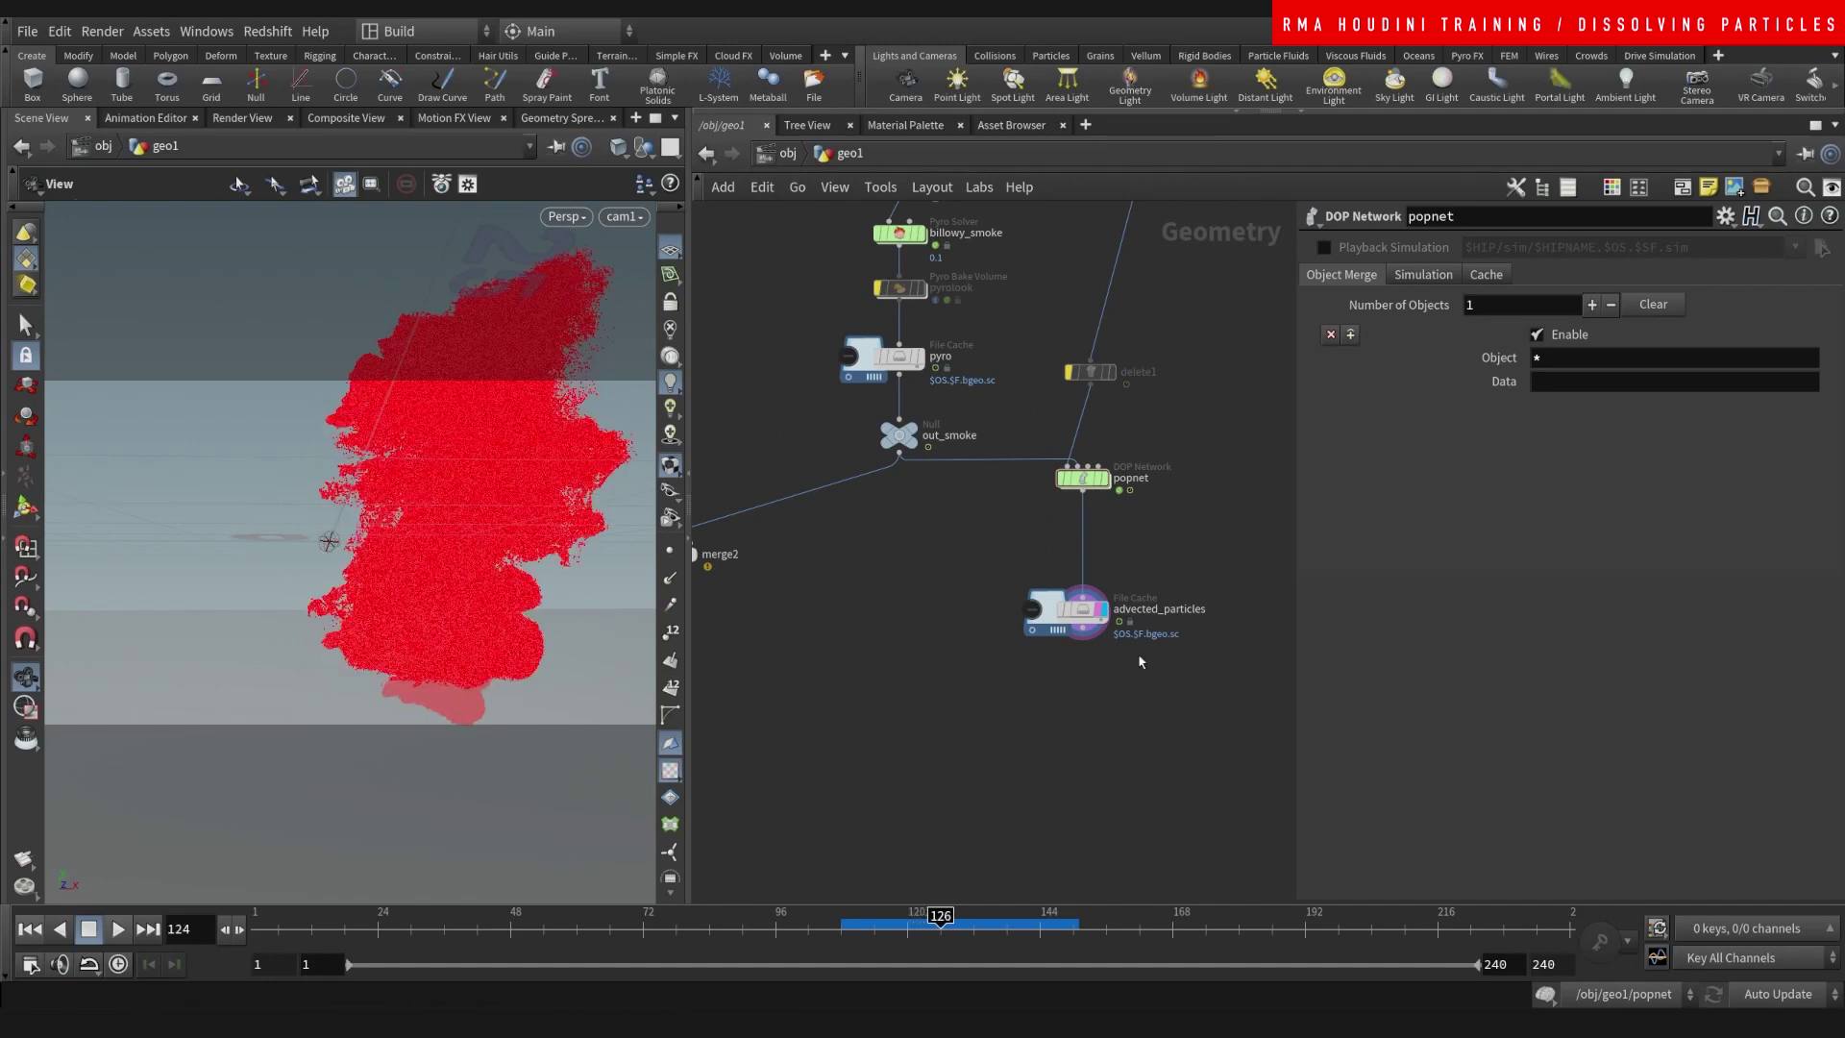
- Move merge2 lower in the network, connect advected_particles into it, and display the merged result
middle_drag(1139, 661, 1312, 636)
drag(847, 546, 894, 762)
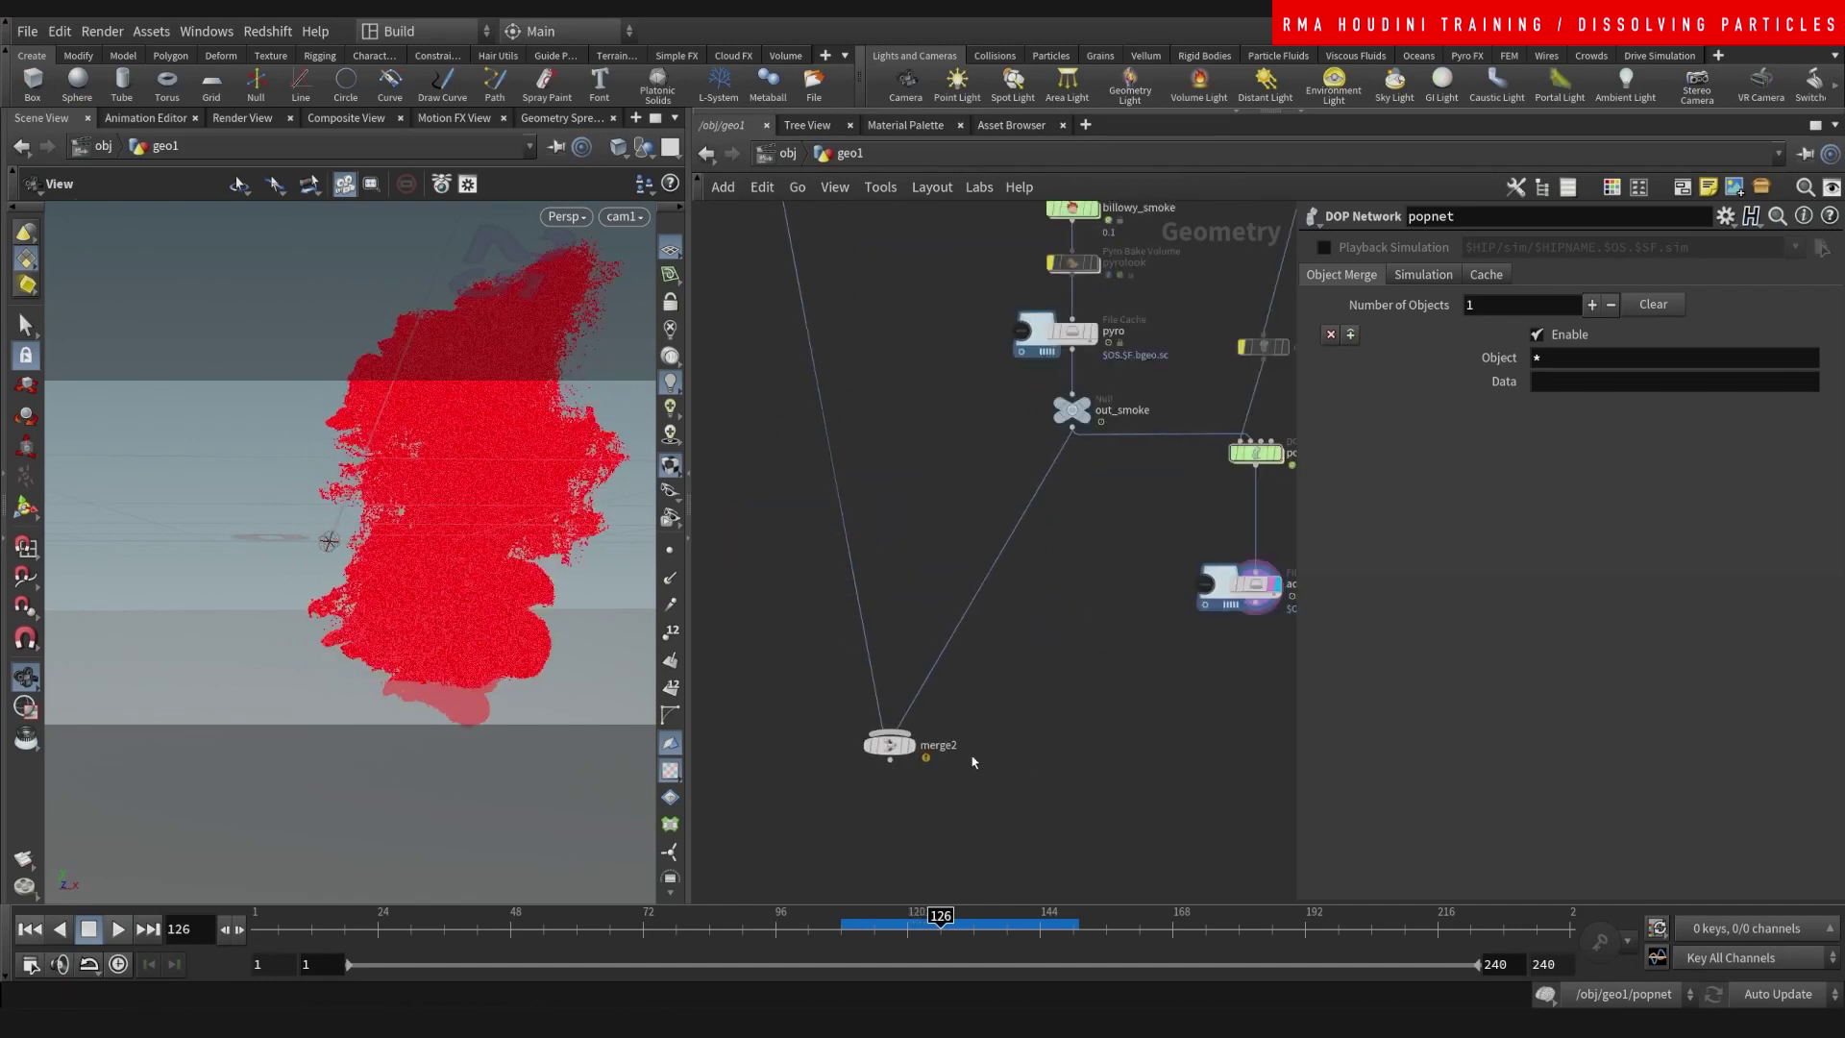
click(1266, 611)
click(889, 742)
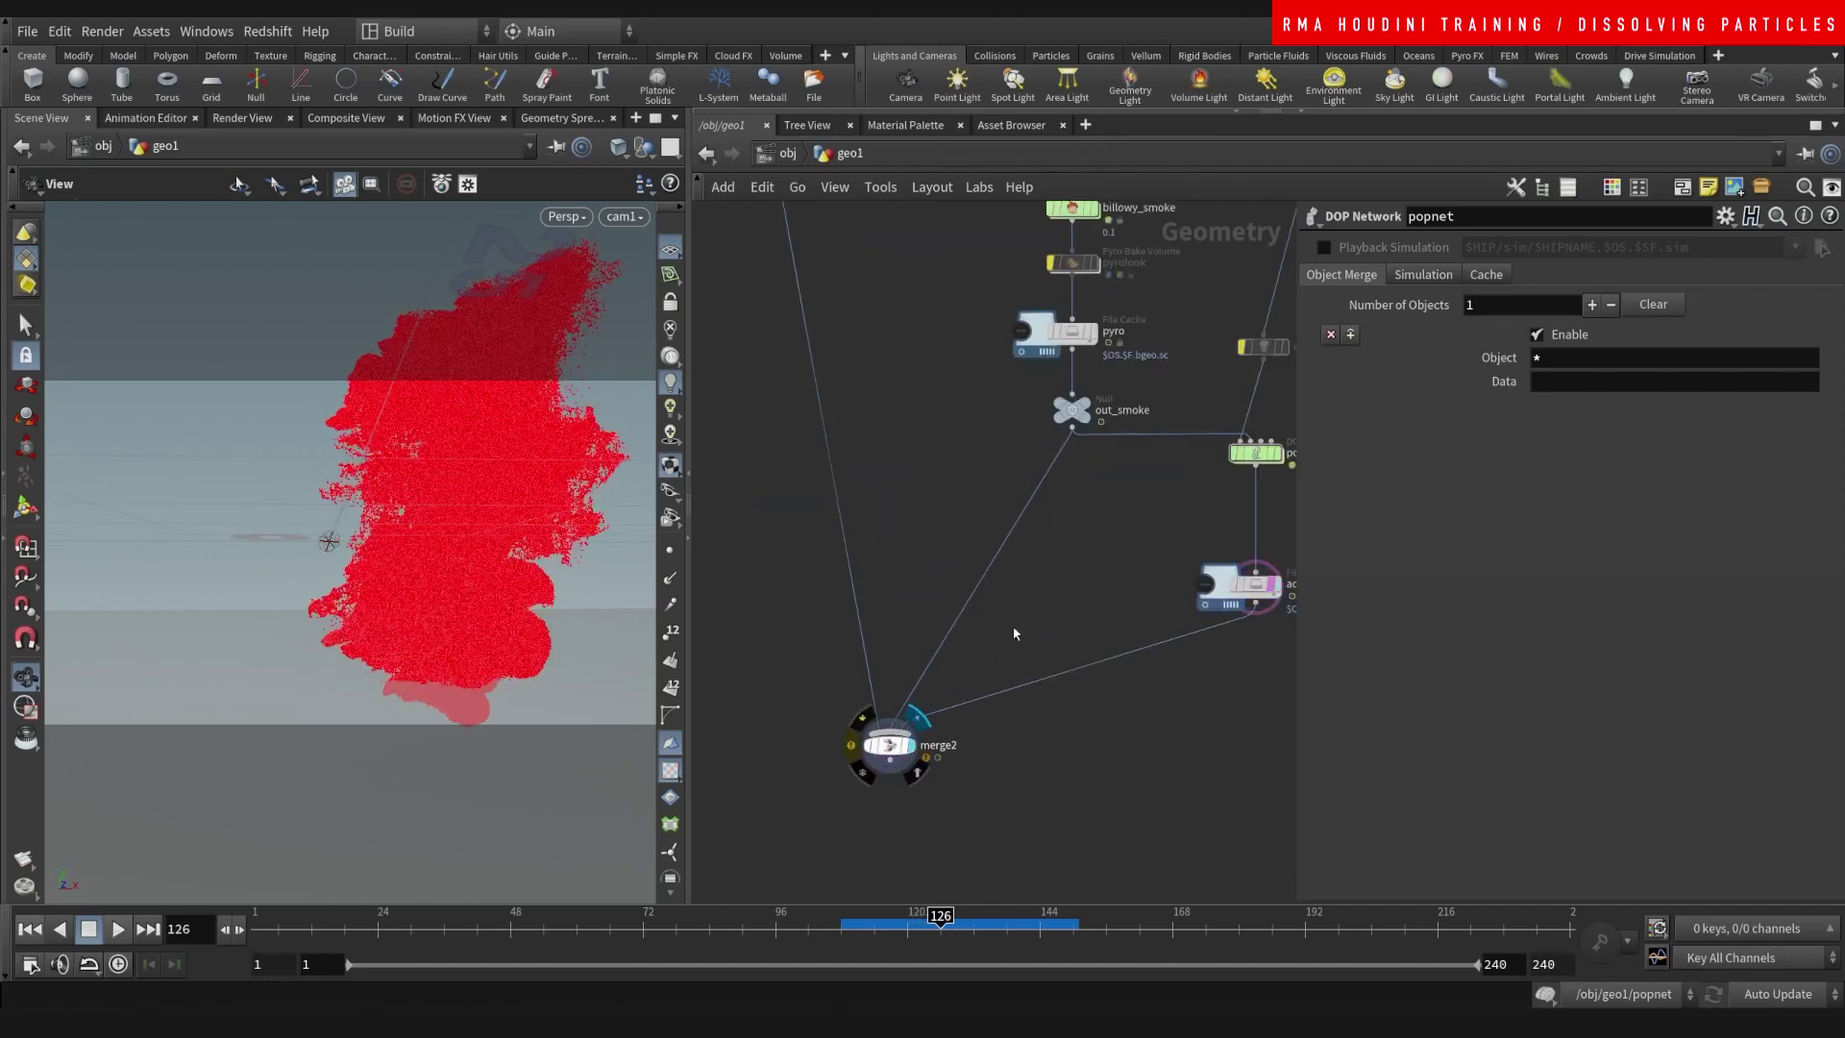
- Display attribwrangle7 and scrub back to frame 51 to check the dissolving statue pieces
middle_drag(1040, 543, 1098, 701)
scroll(972, 581, down, 3)
middle_drag(978, 517, 1019, 587)
scroll(964, 447, up, 2)
click(925, 463)
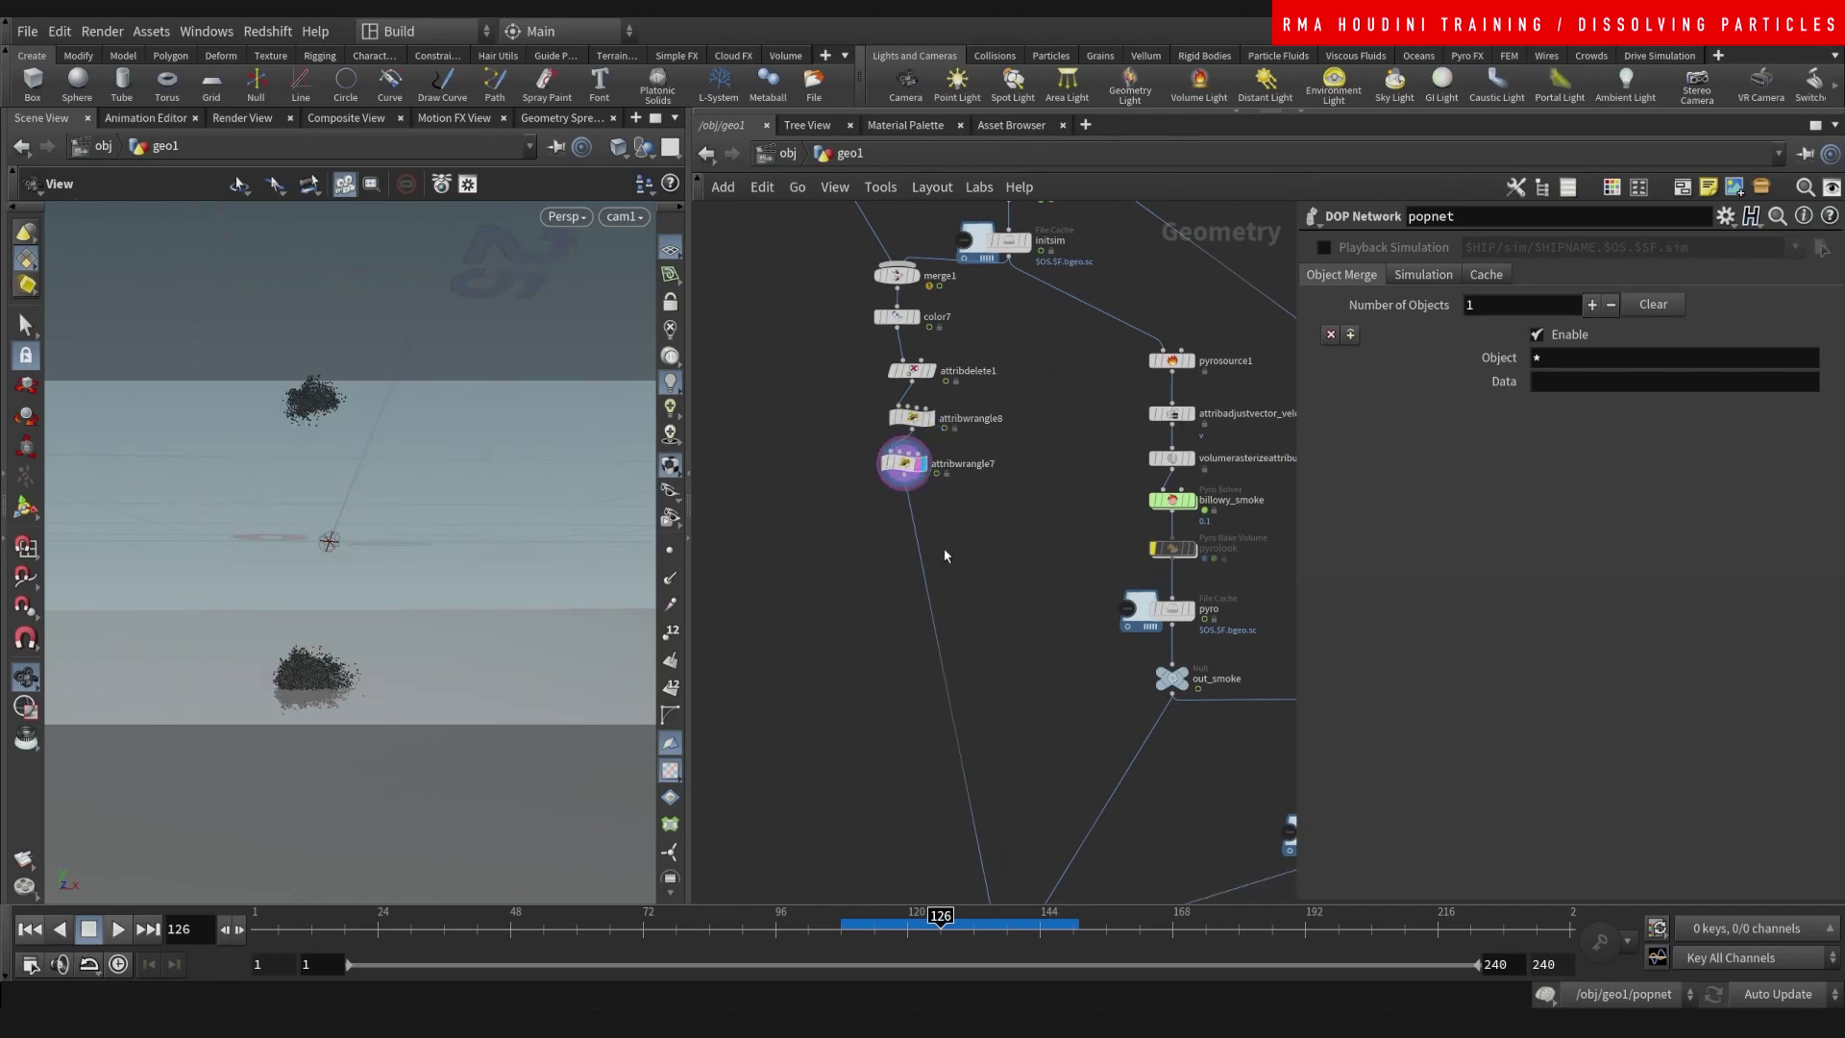
click(654, 933)
drag(555, 912, 530, 912)
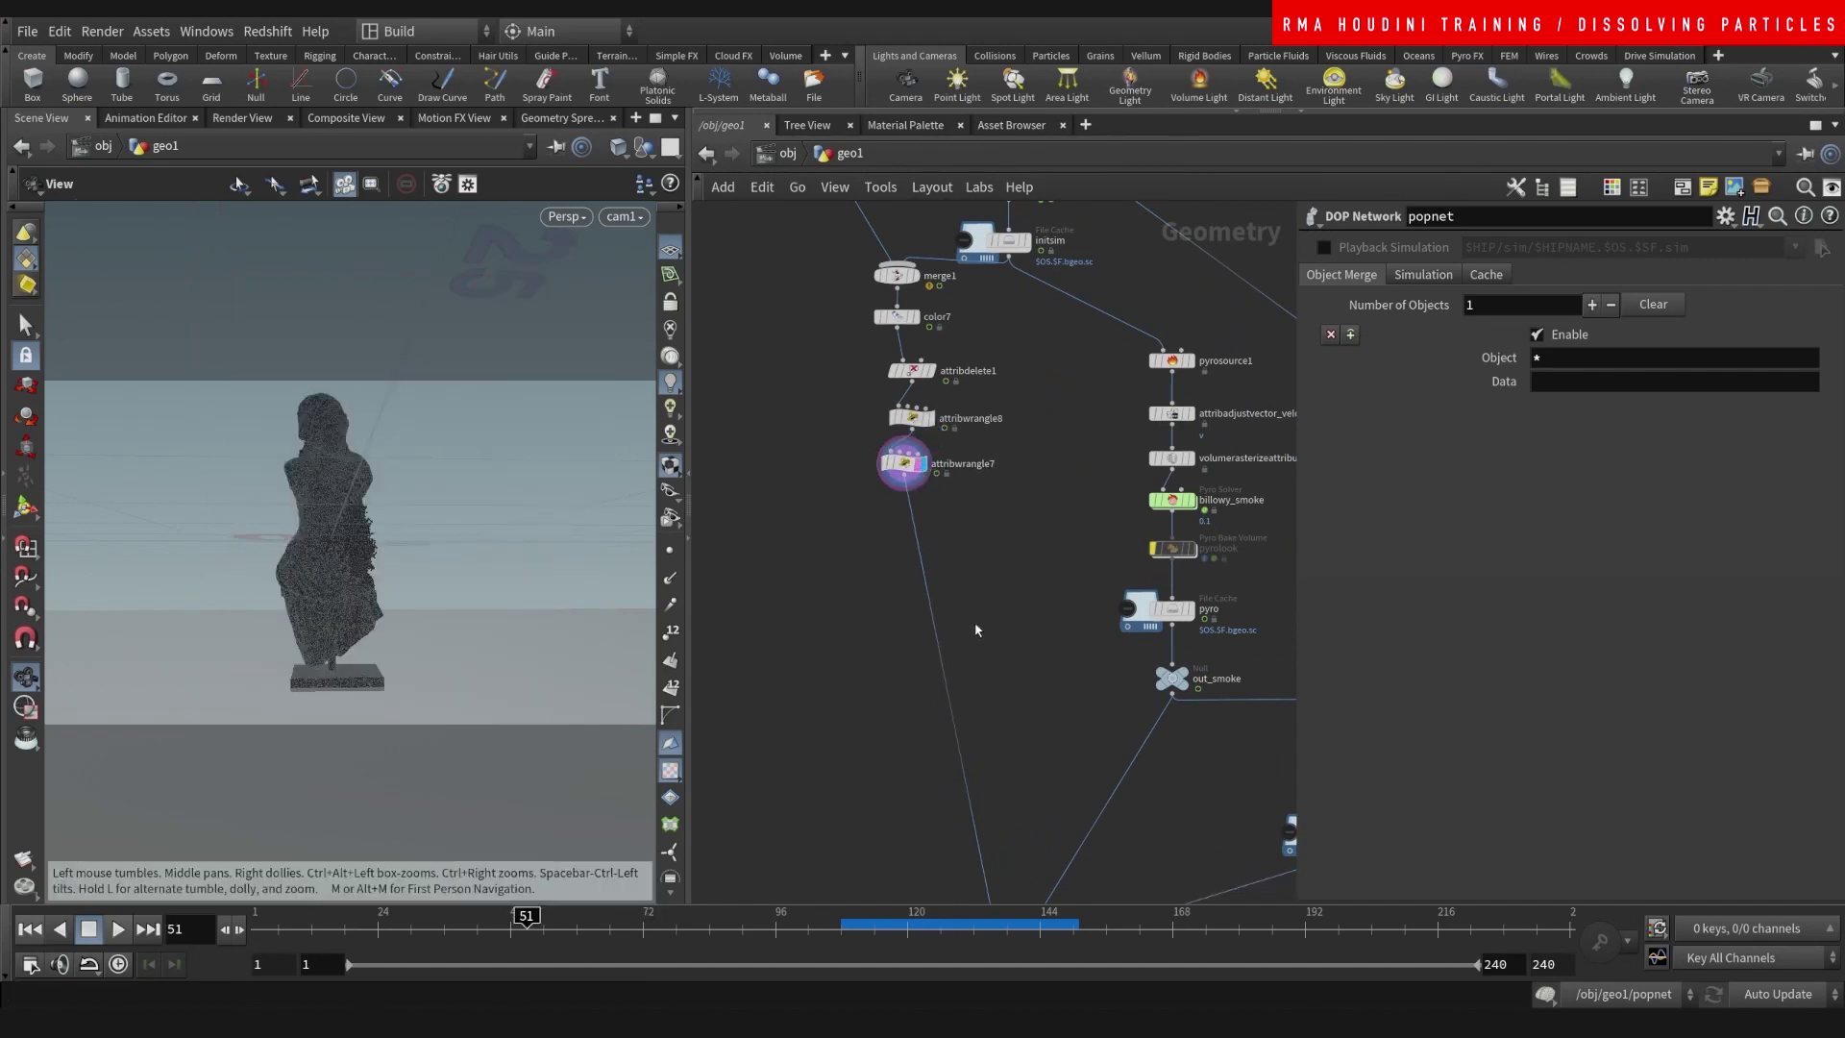
- Display merge2 and scrub to frame 72 to review the statue, smoke and particles together
middle_drag(977, 630, 908, 432)
click(964, 780)
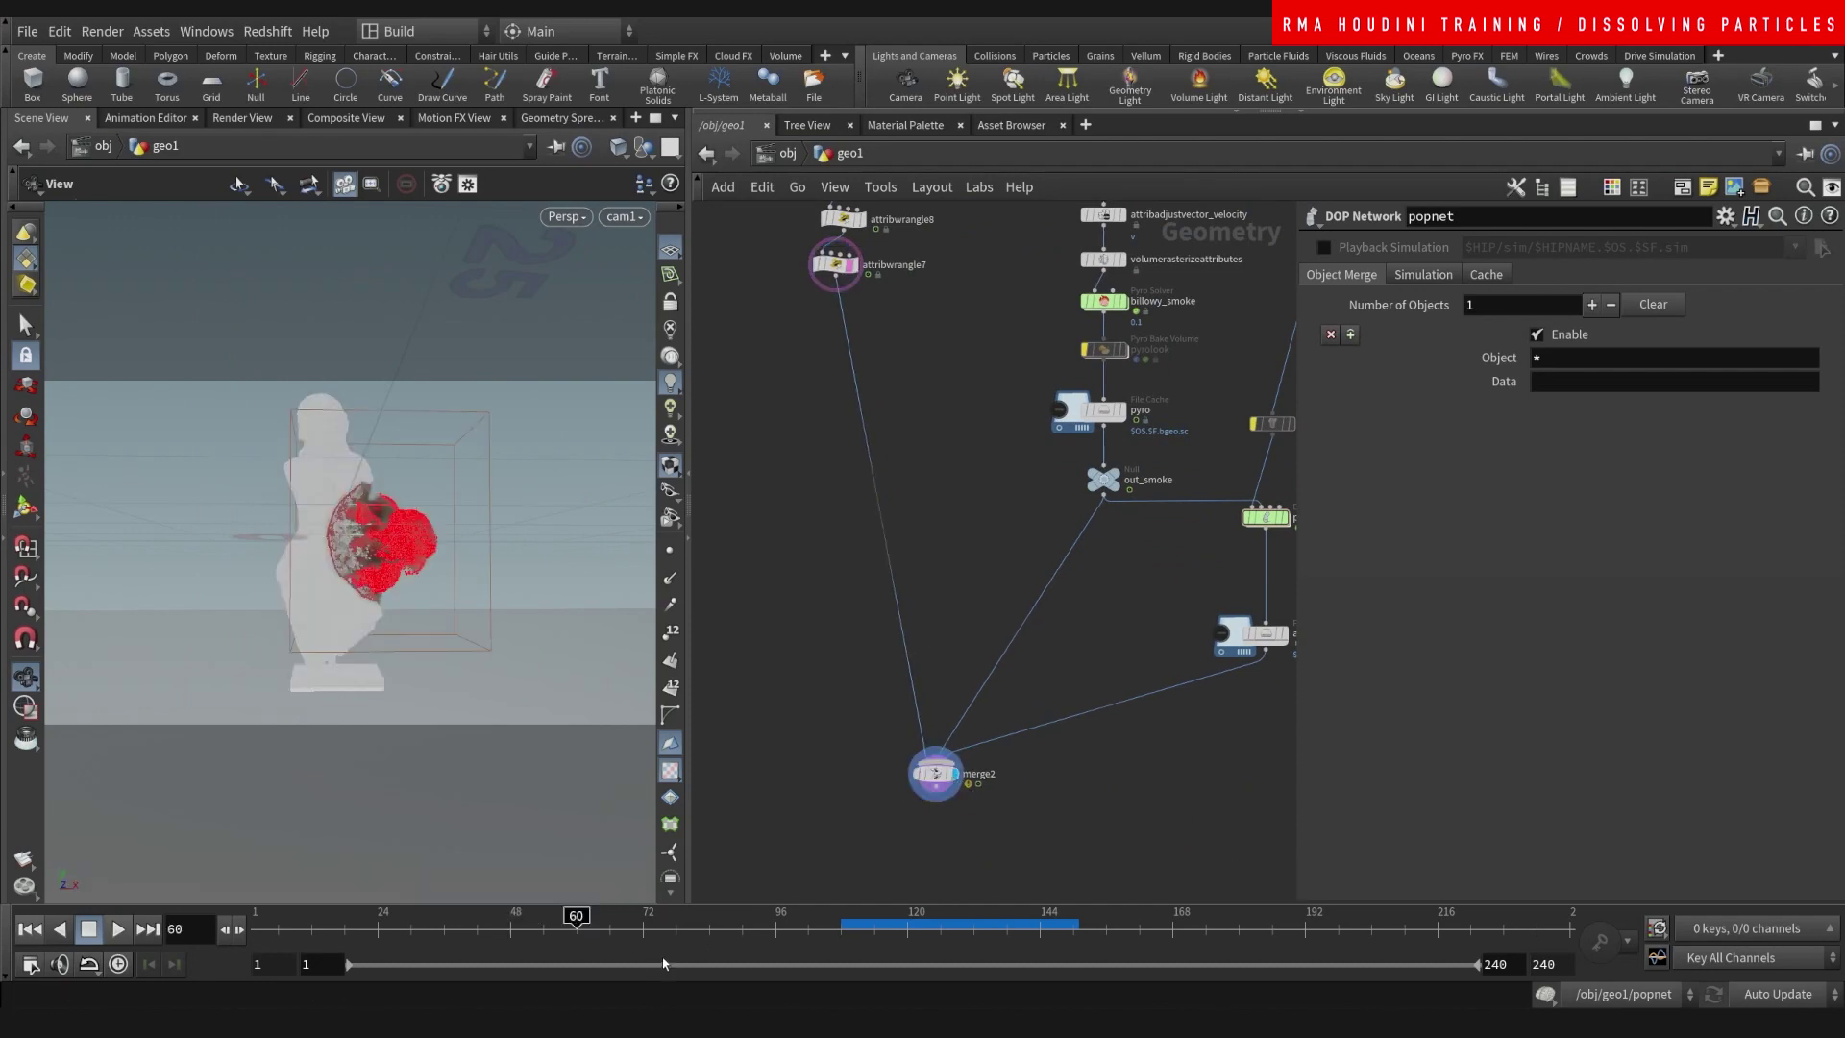
click(645, 928)
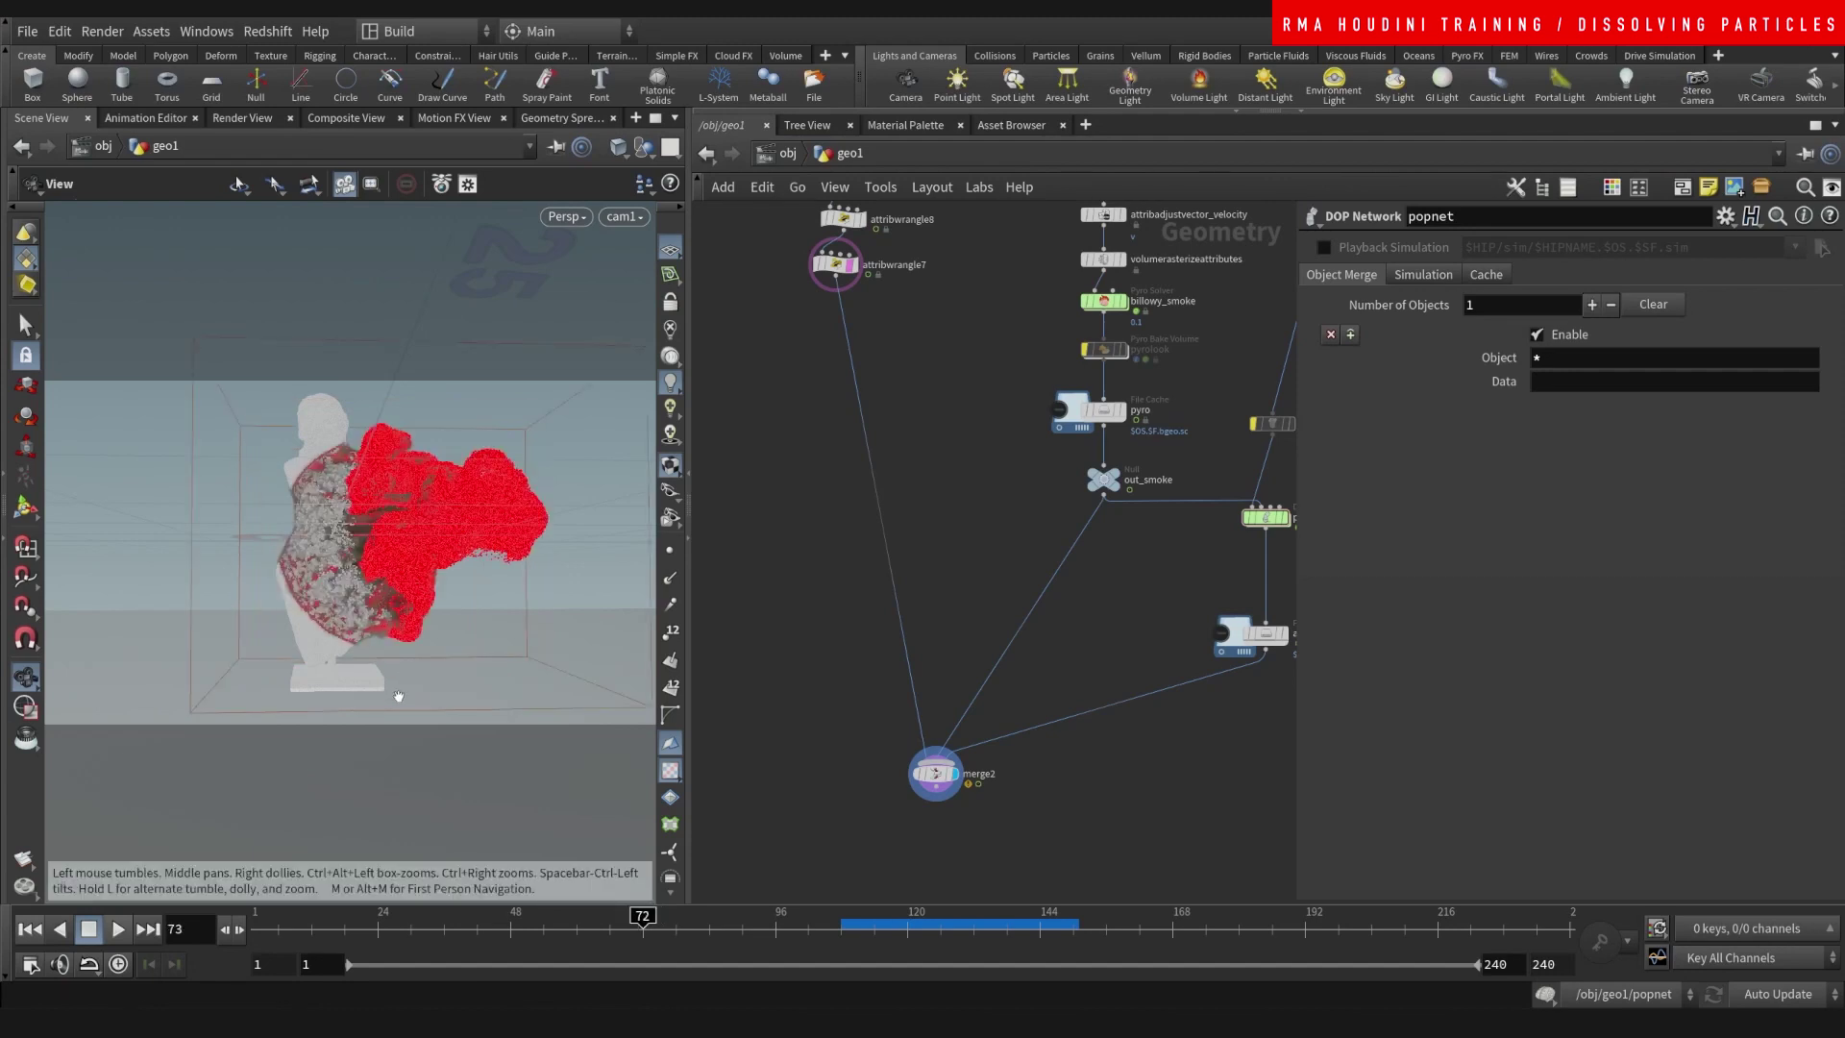
key(Left)
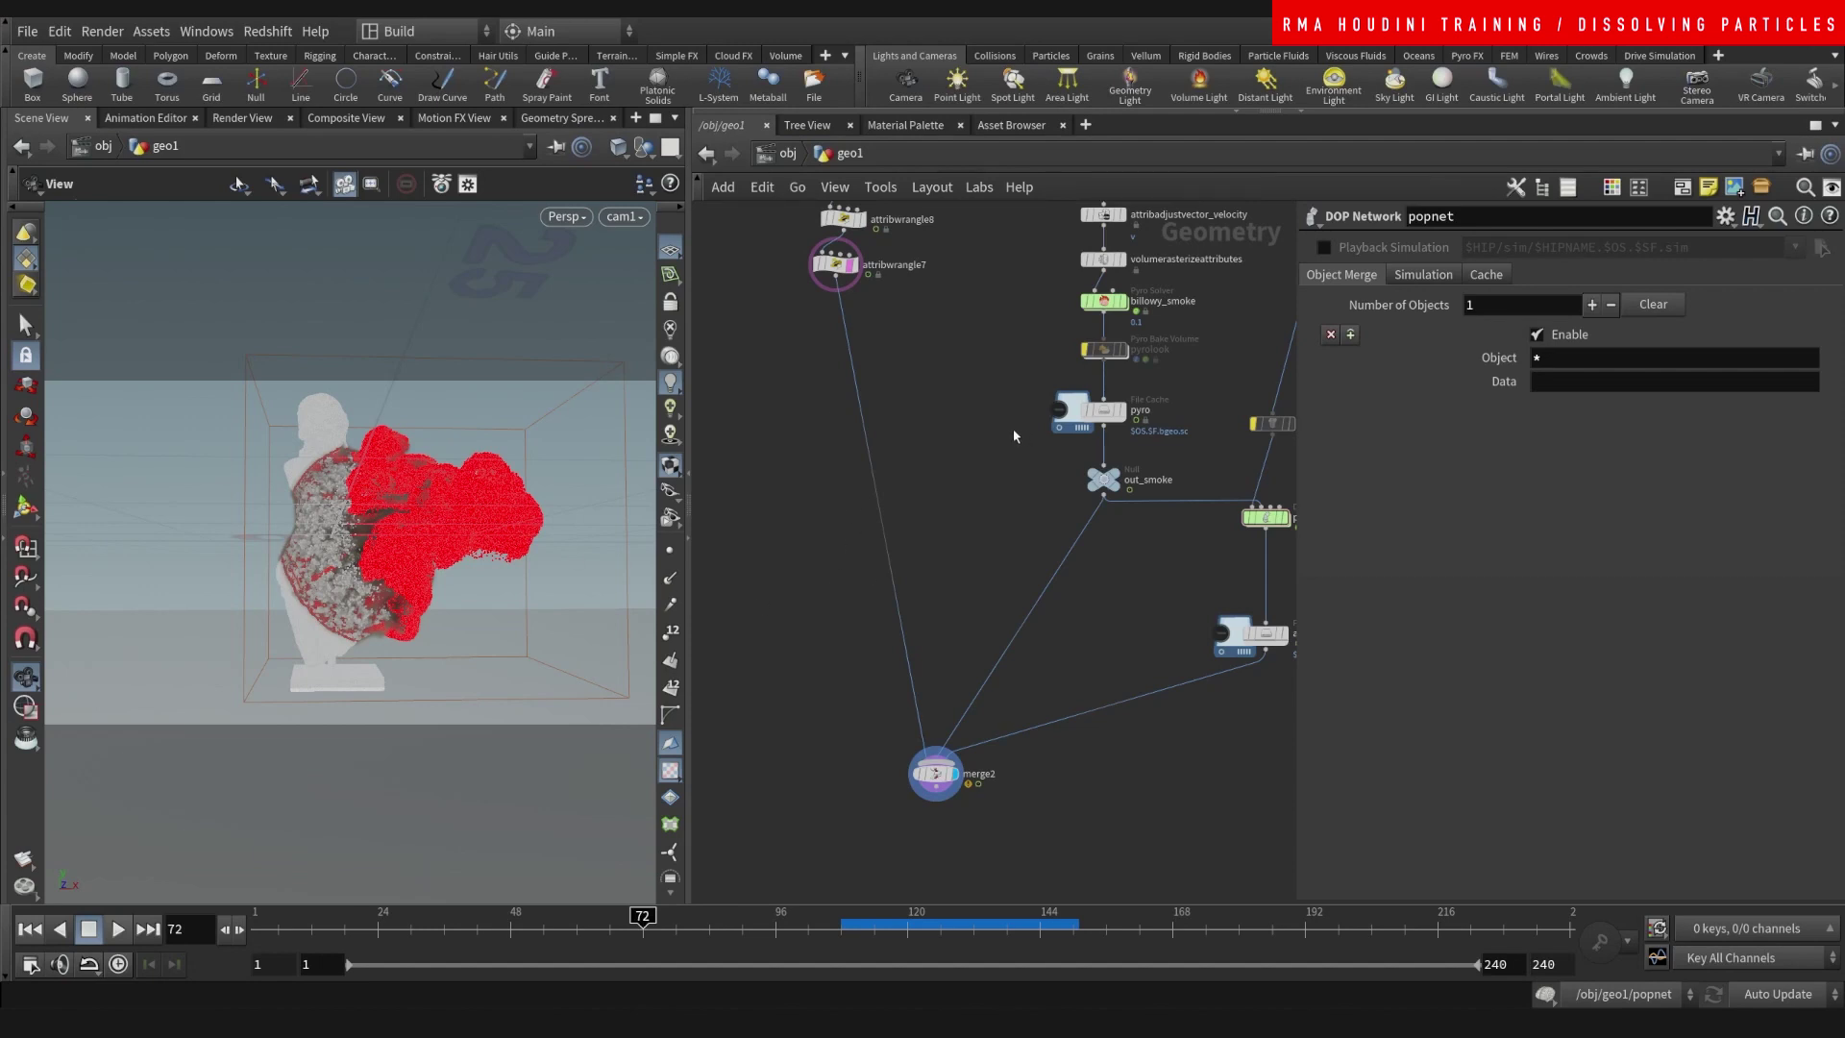
middle_drag(971, 428, 958, 413)
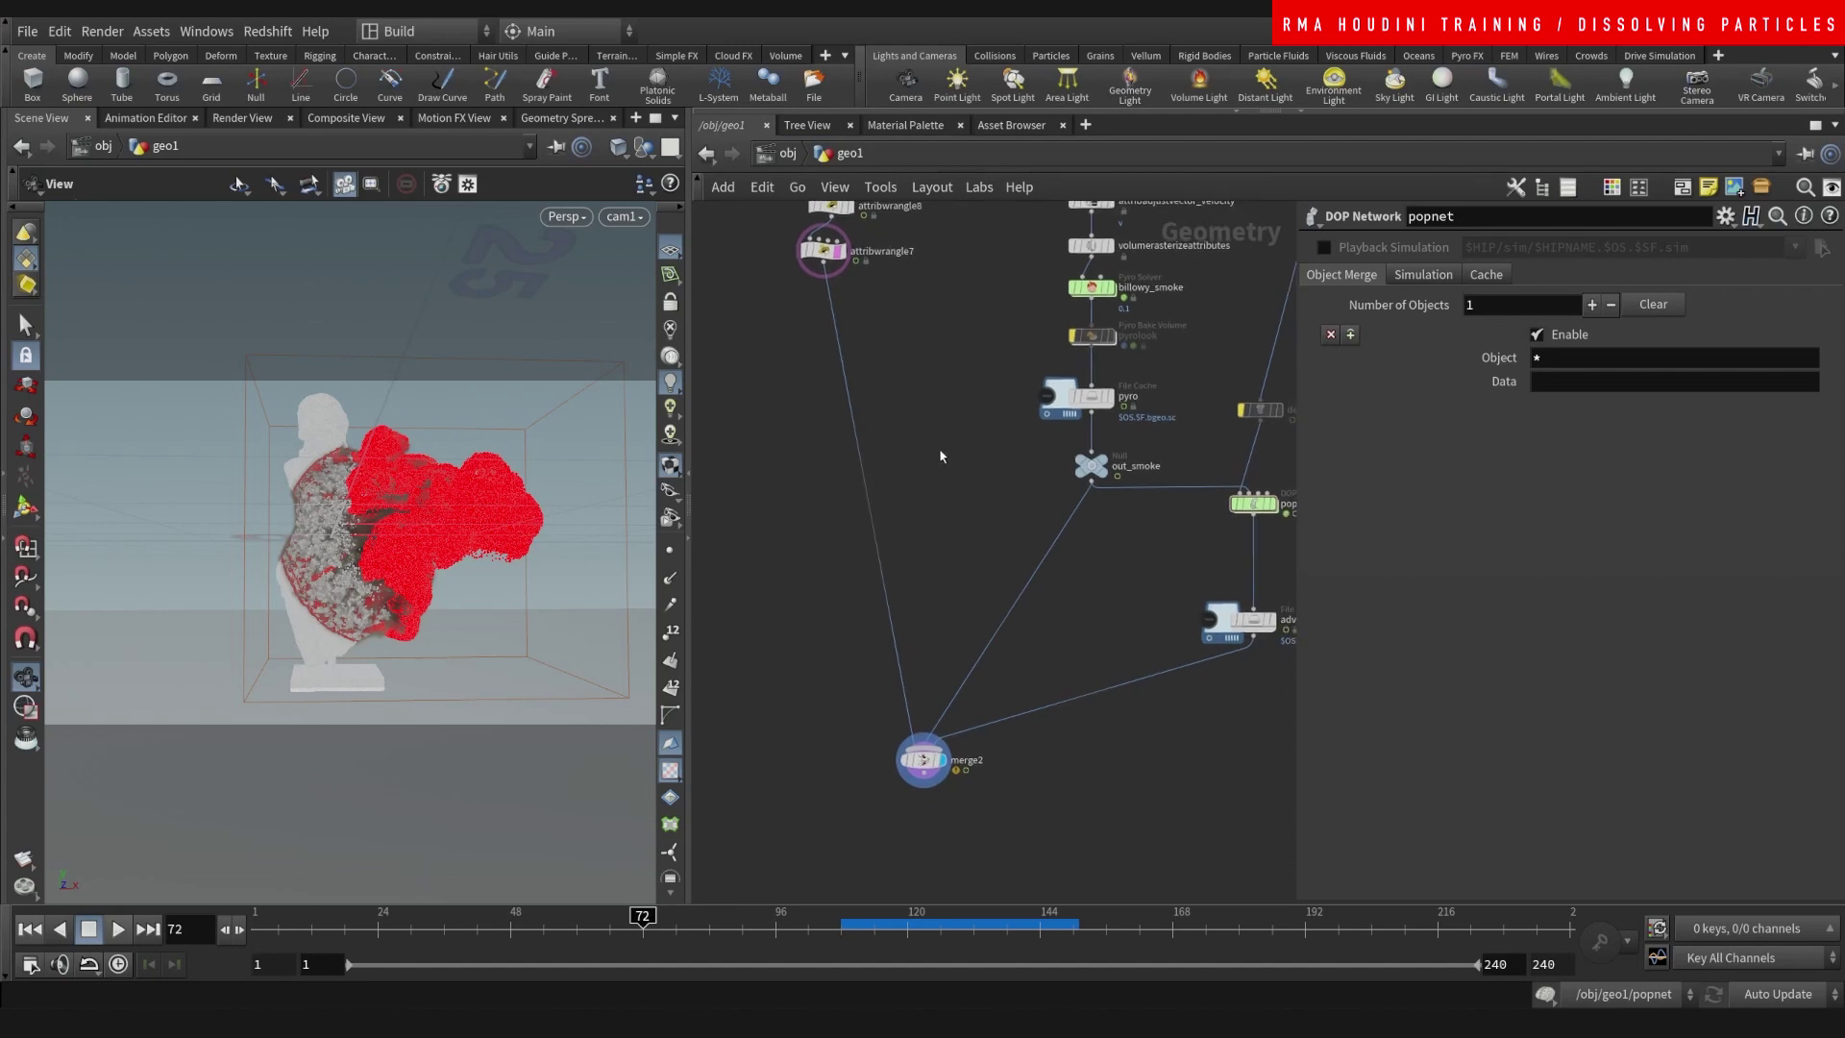